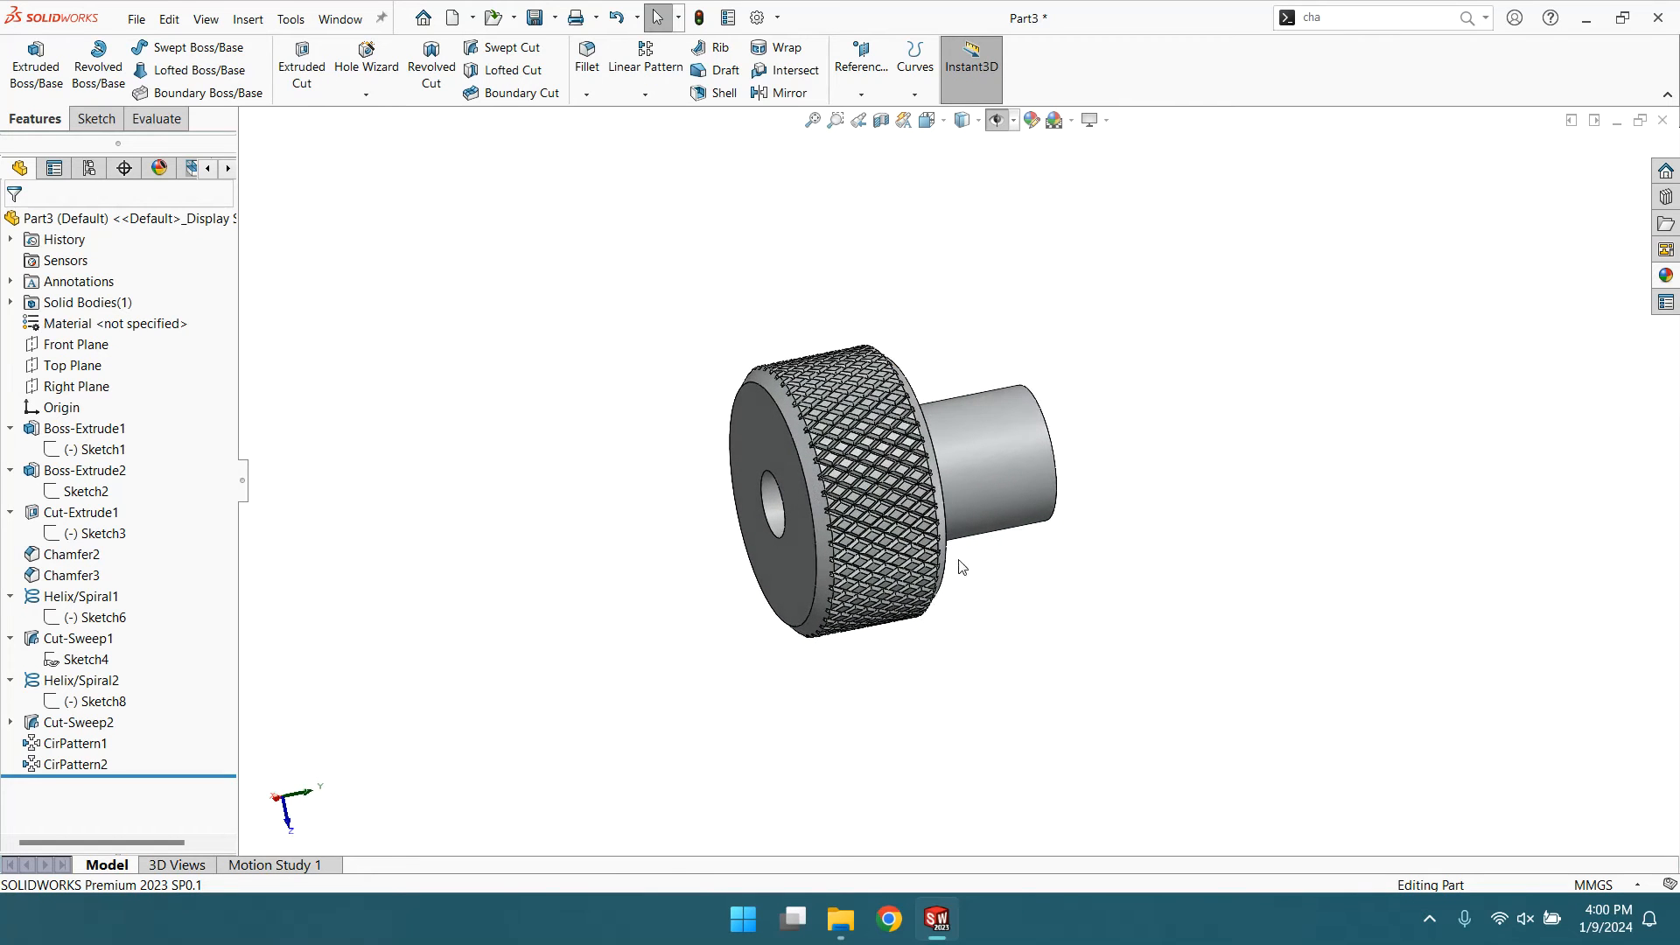
{"action": "scroll", "coordinate": [892, 489], "scroll_direction": "up", "scroll_amount": 2}
{"action": "scroll", "coordinate": [926, 492], "scroll_direction": "down", "scroll_amount": 2}
{"action": "mouse_move", "coordinate": [1161, 514]}
{"action": "middle_mouse_down"}
{"action": "mouse_move", "coordinate": [1215, 438]}
{"action": "mouse_move", "coordinate": [1166, 517]}
{"action": "mouse_move", "coordinate": [1152, 592]}
{"action": "mouse_move", "coordinate": [1187, 528]}
{"action": "middle_mouse_up"}
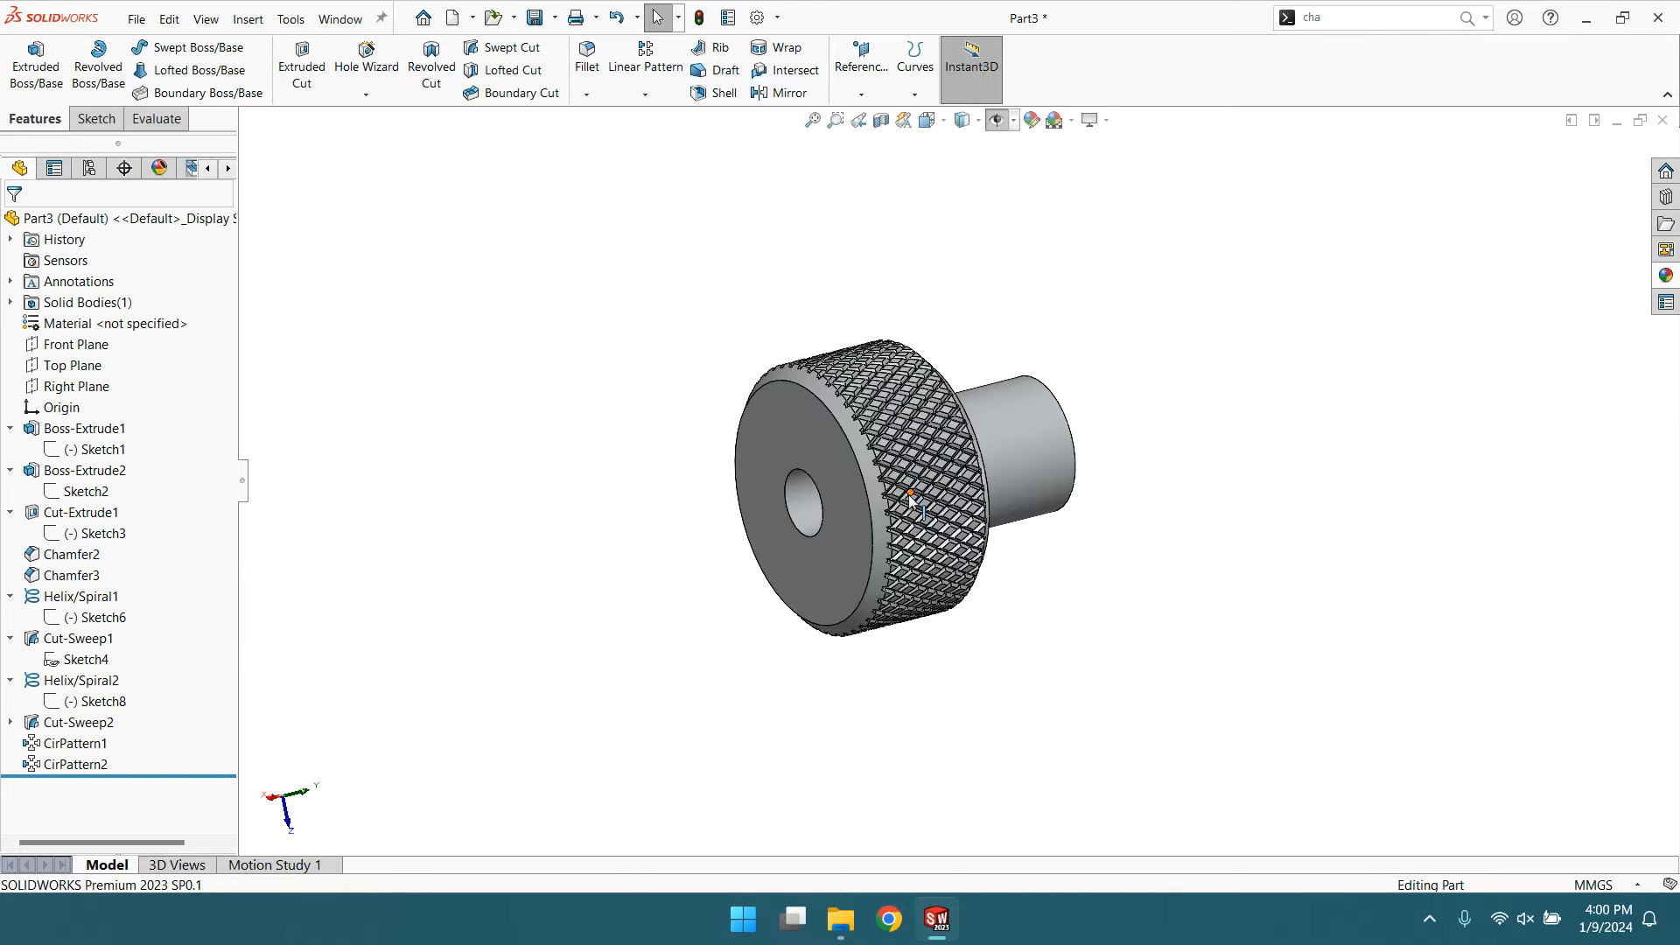
{"action": "scroll", "coordinate": [910, 499], "scroll_direction": "down", "scroll_amount": 4}
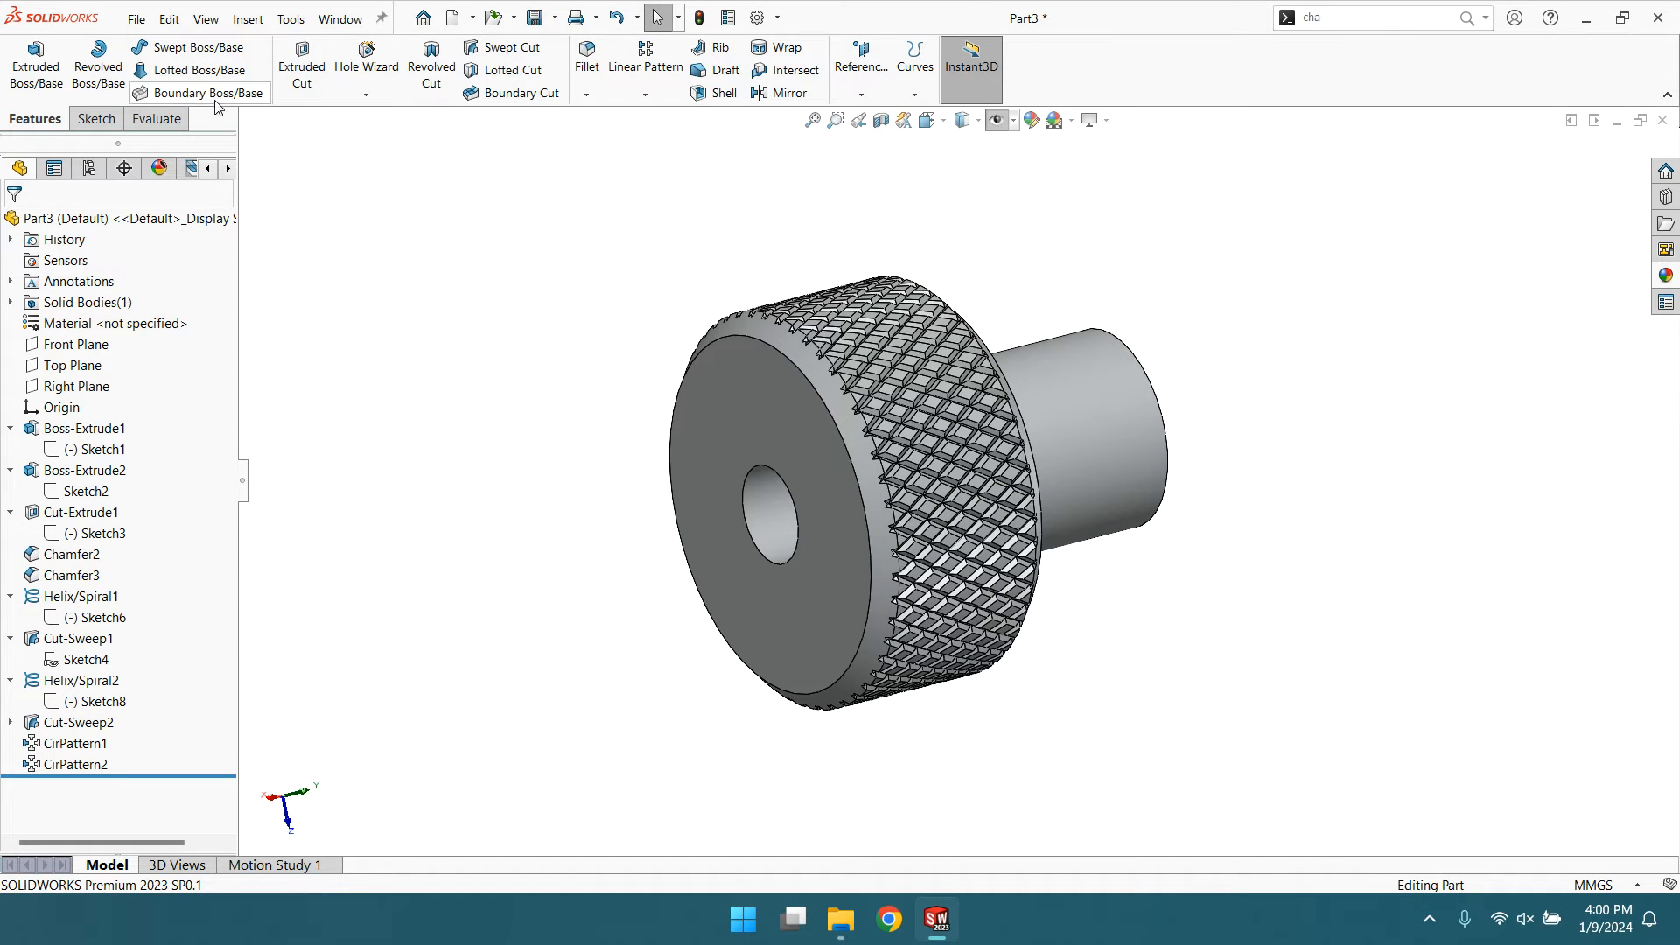
- Create a new part document and apply the Plain White scene as its background
{"action": "left_click", "coordinate": [136, 19]}
{"action": "left_click", "coordinate": [170, 48]}
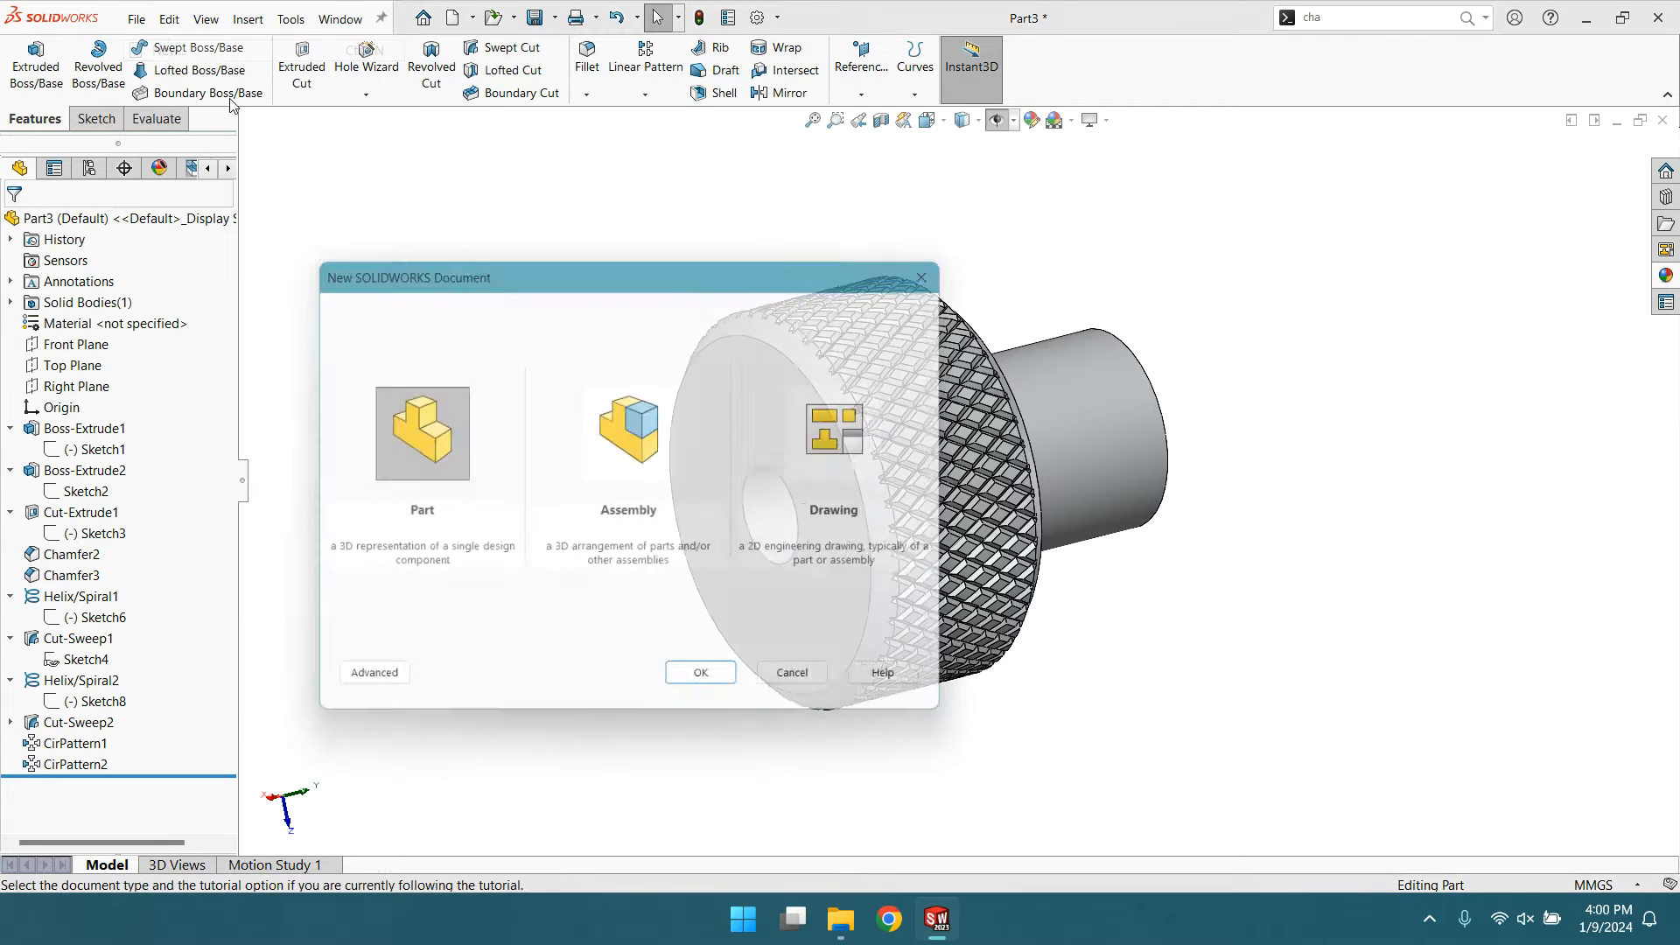
{"action": "left_click", "coordinate": [705, 679]}
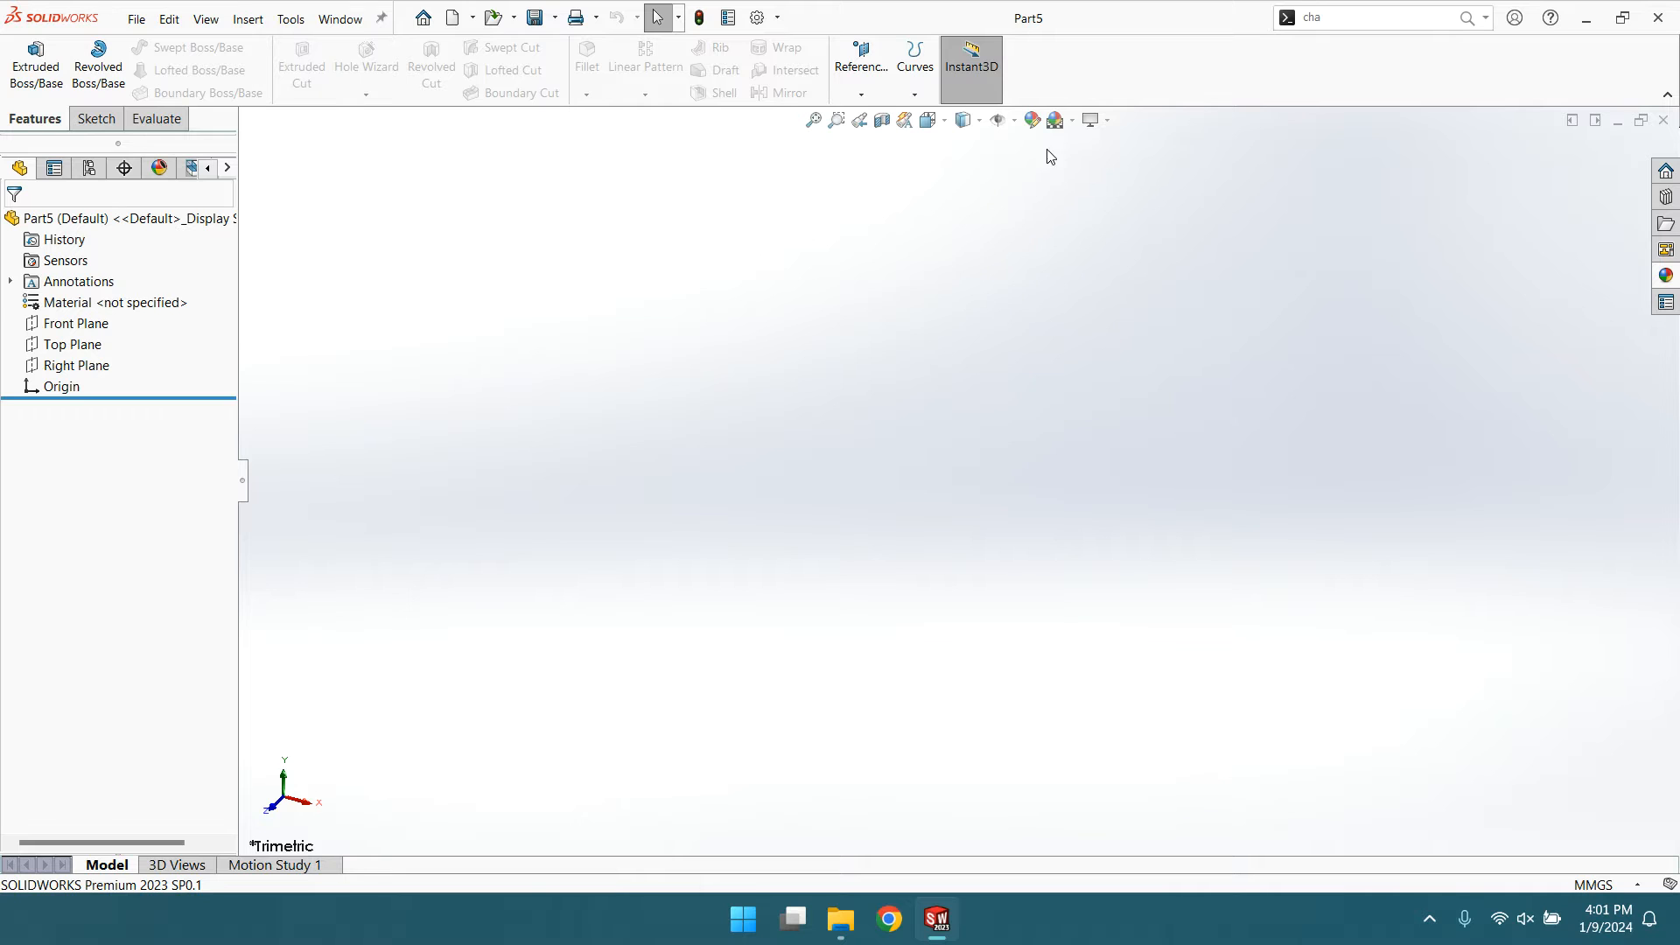
{"action": "left_click", "coordinate": [1073, 121]}
{"action": "left_click", "coordinate": [1086, 167]}
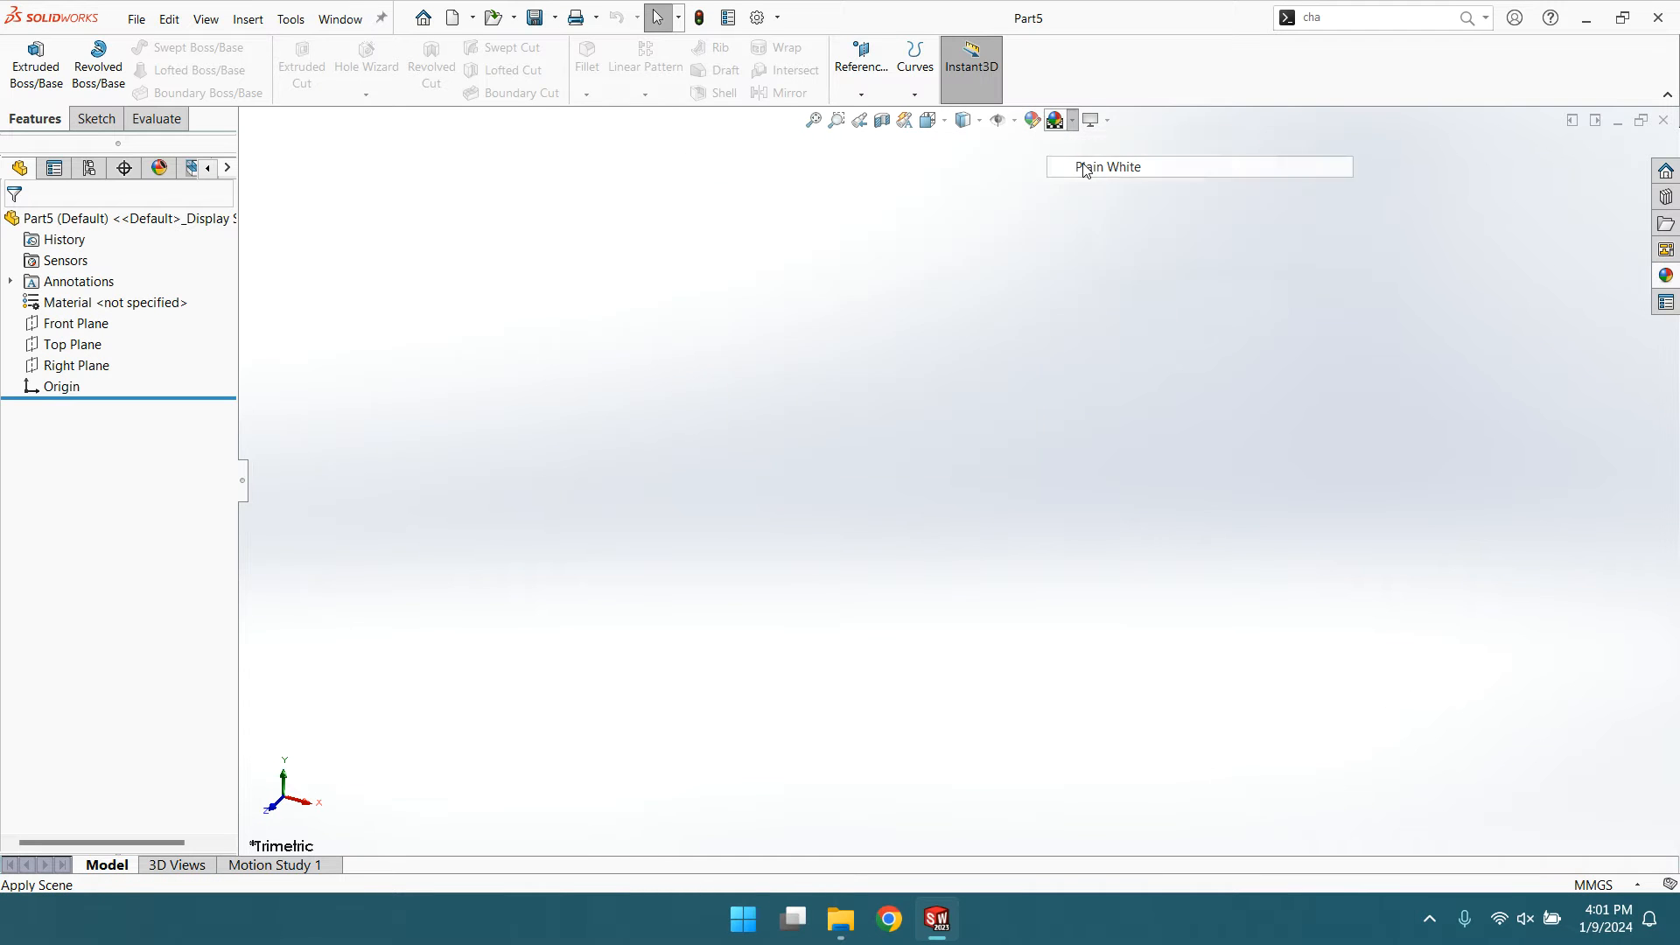
- Start a sketch on the Front Plane and draw a 40 mm diameter circle centred on the origin
{"action": "left_click", "coordinate": [54, 323]}
{"action": "left_click", "coordinate": [60, 290]}
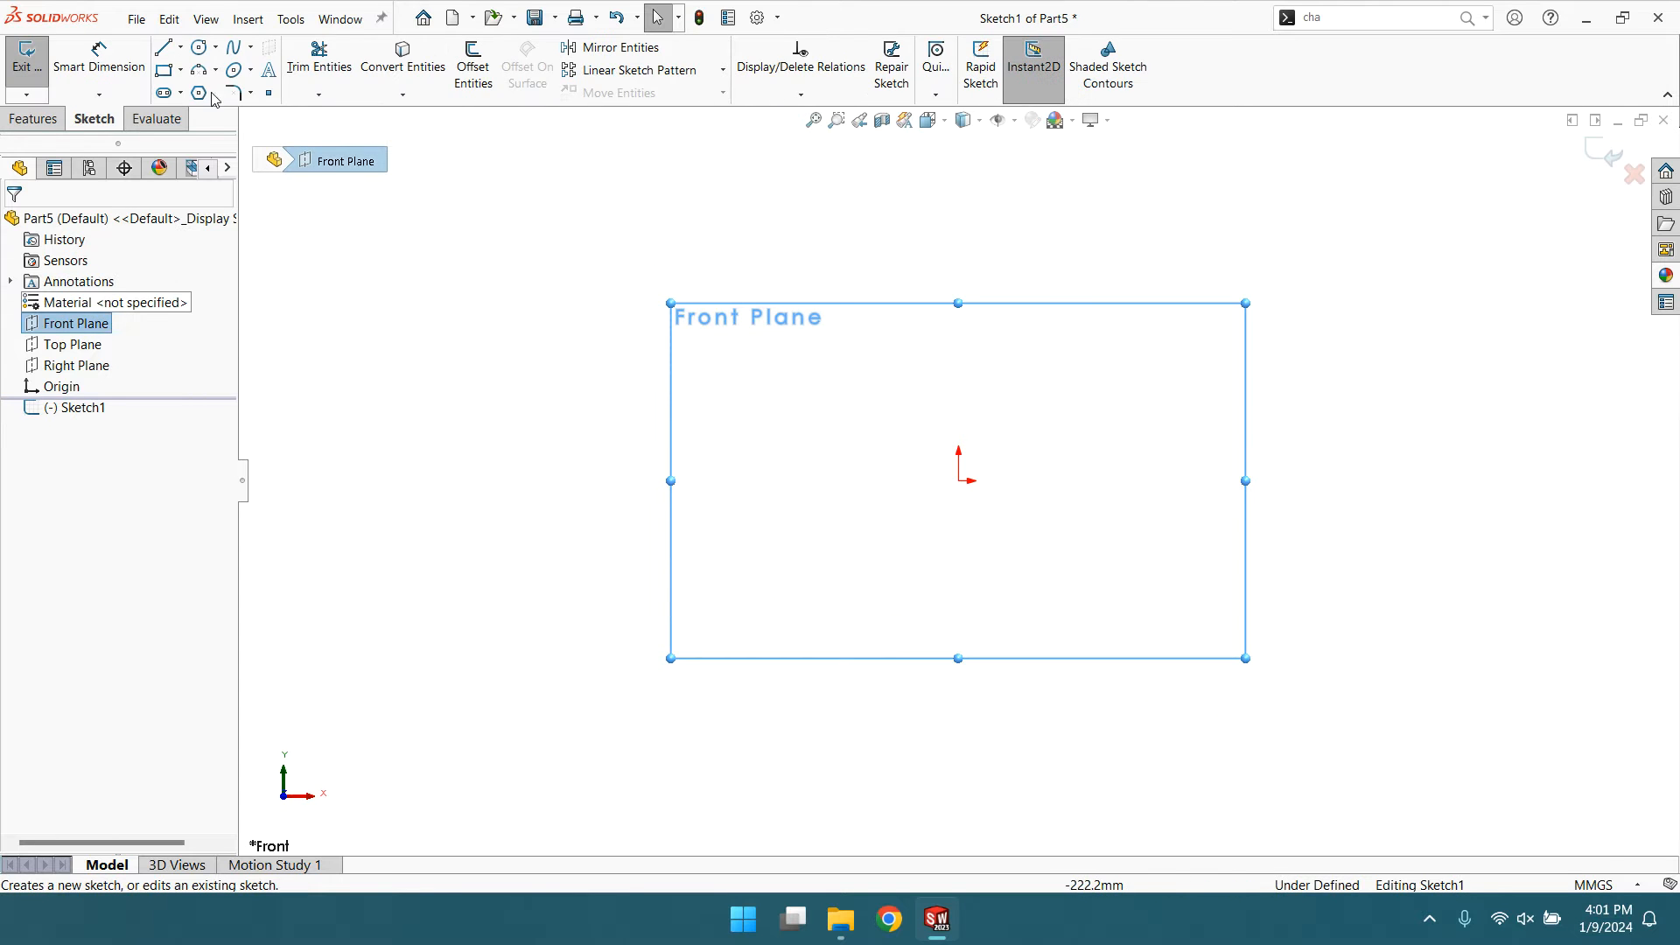
{"action": "left_click", "coordinate": [199, 48]}
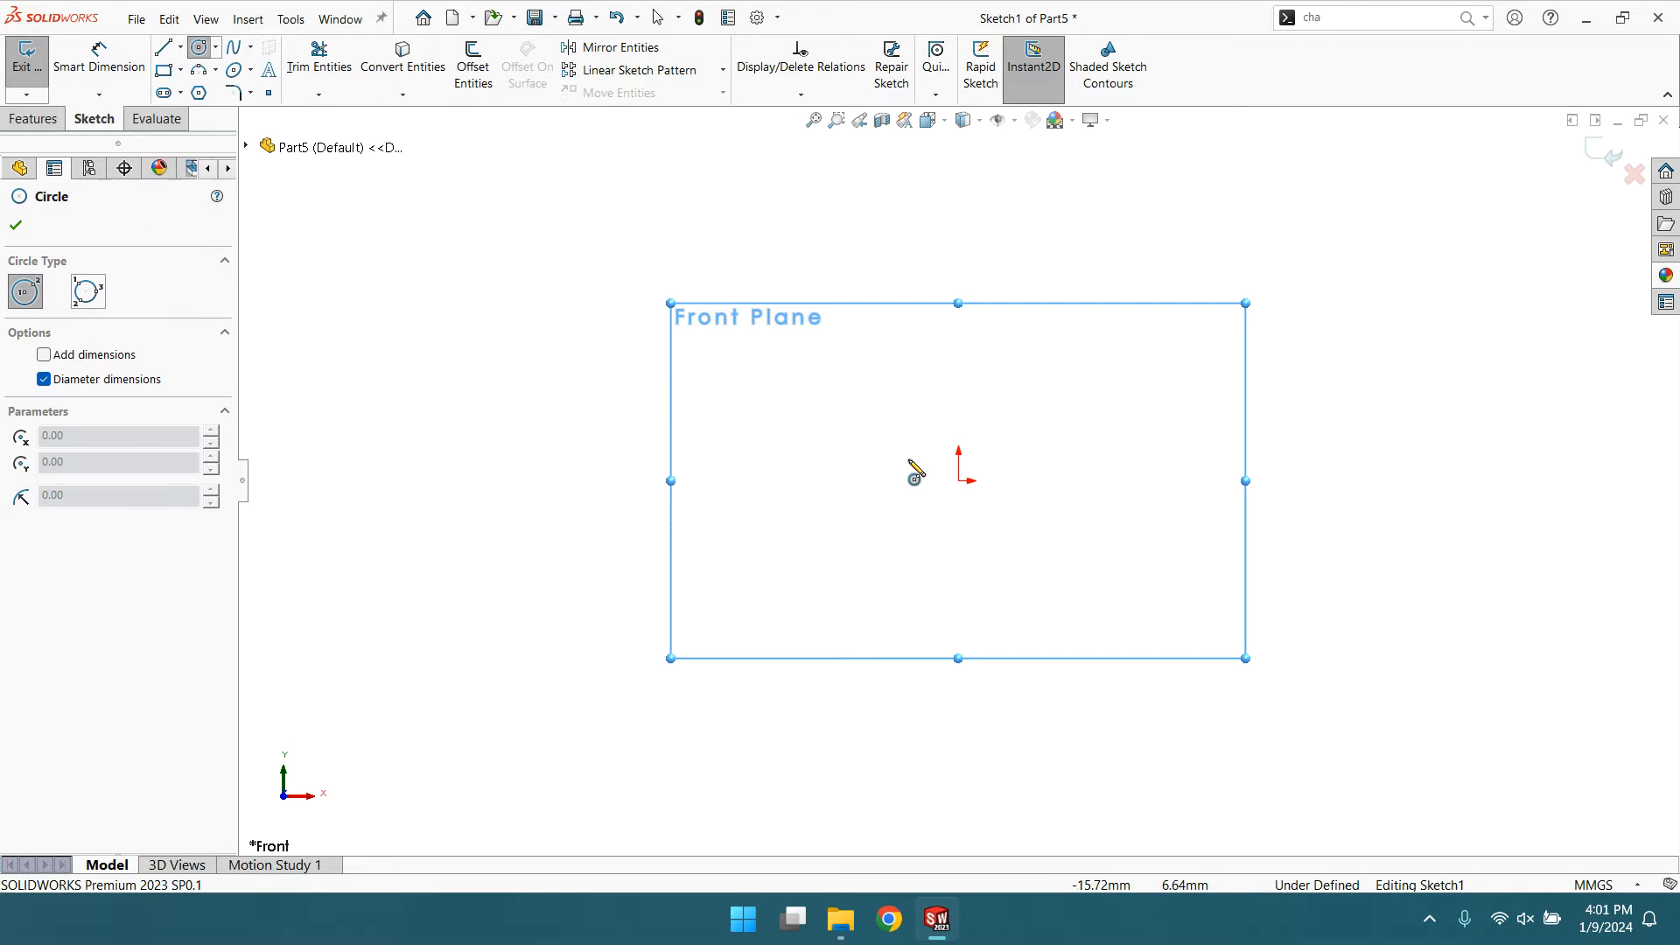
{"action": "left_click", "coordinate": [960, 482]}
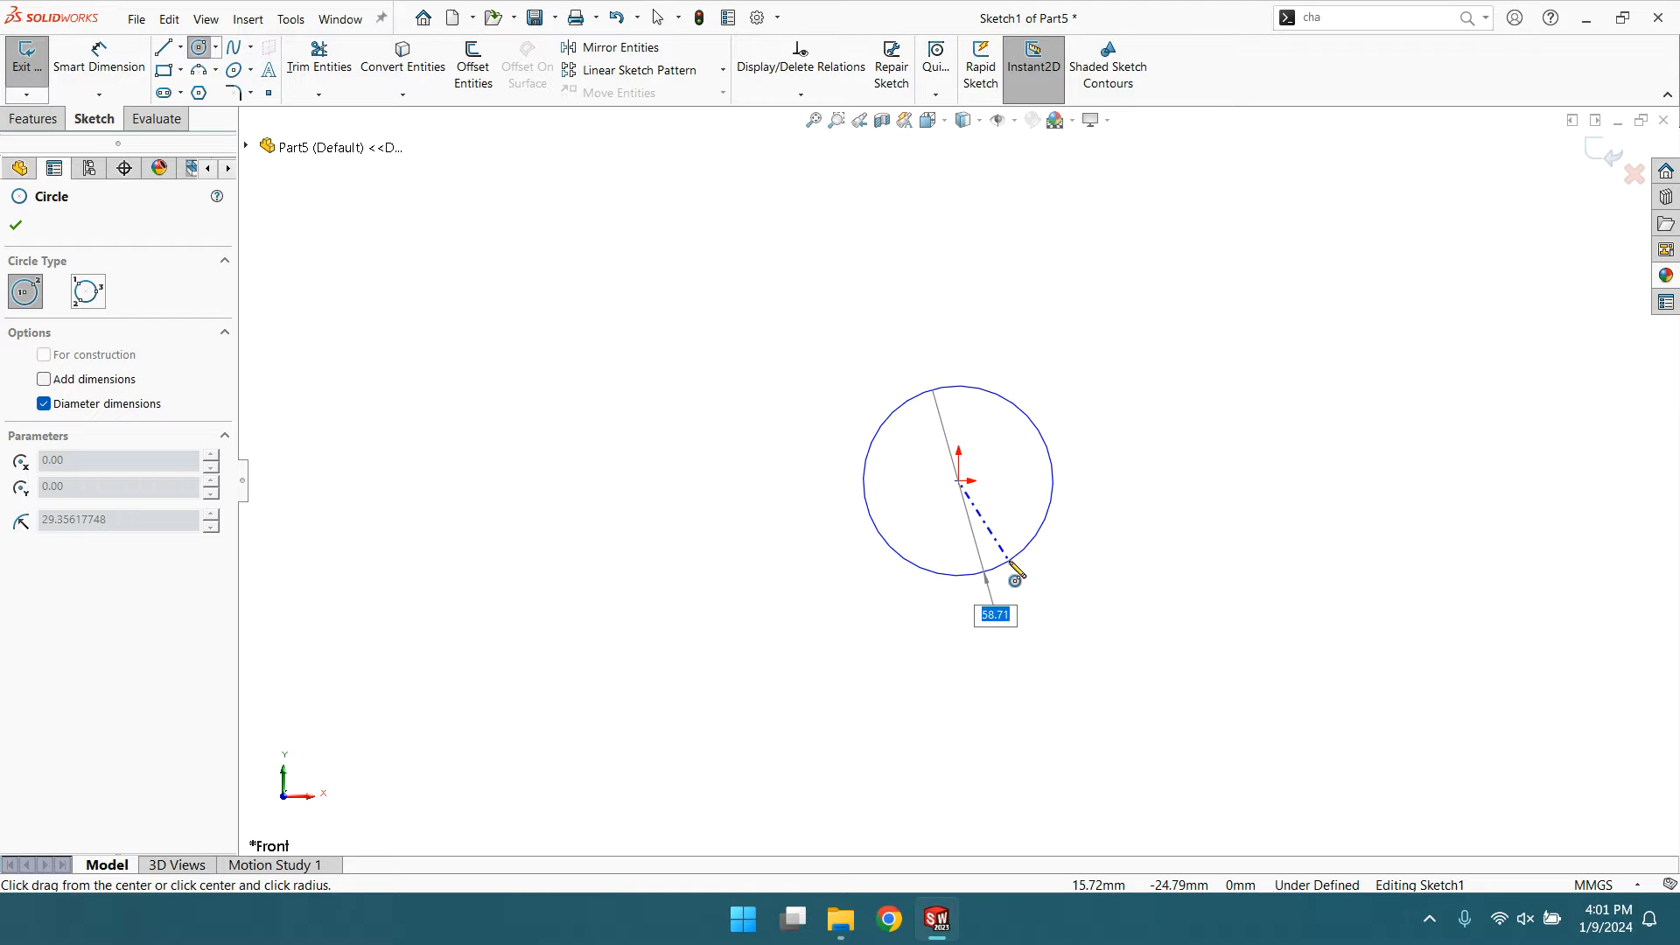
{"action": "key", "text": "Return"}
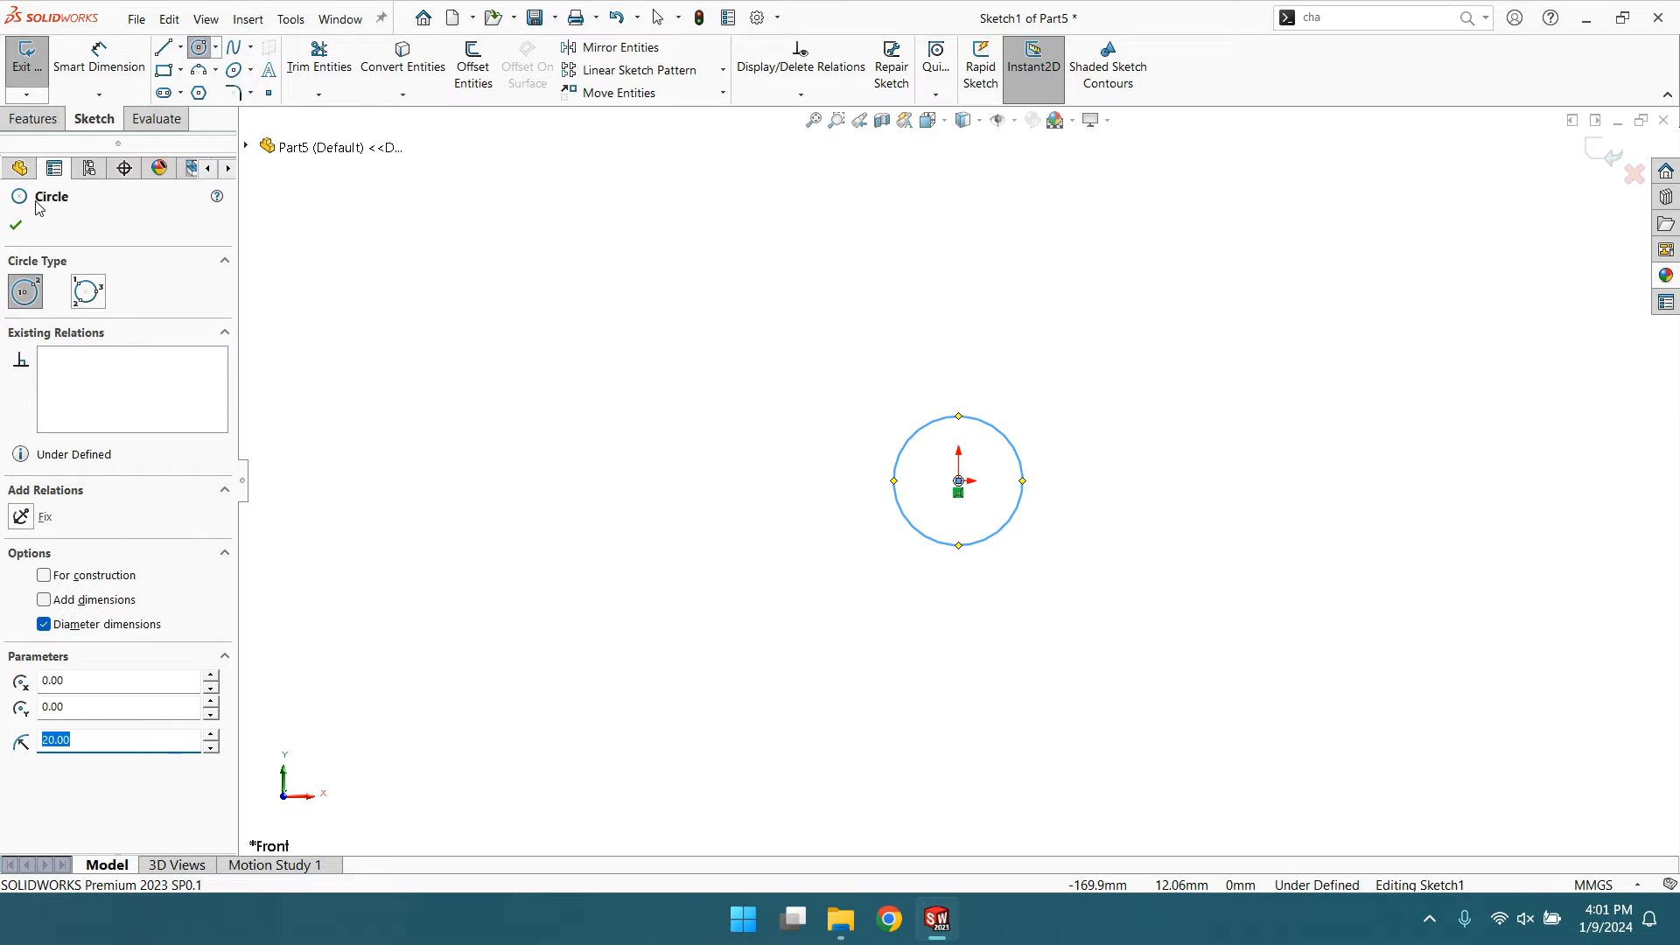
- Add a 40 mm diameter dimension above the circle to fully define it
{"action": "left_click", "coordinate": [99, 60]}
{"action": "left_click", "coordinate": [993, 428]}
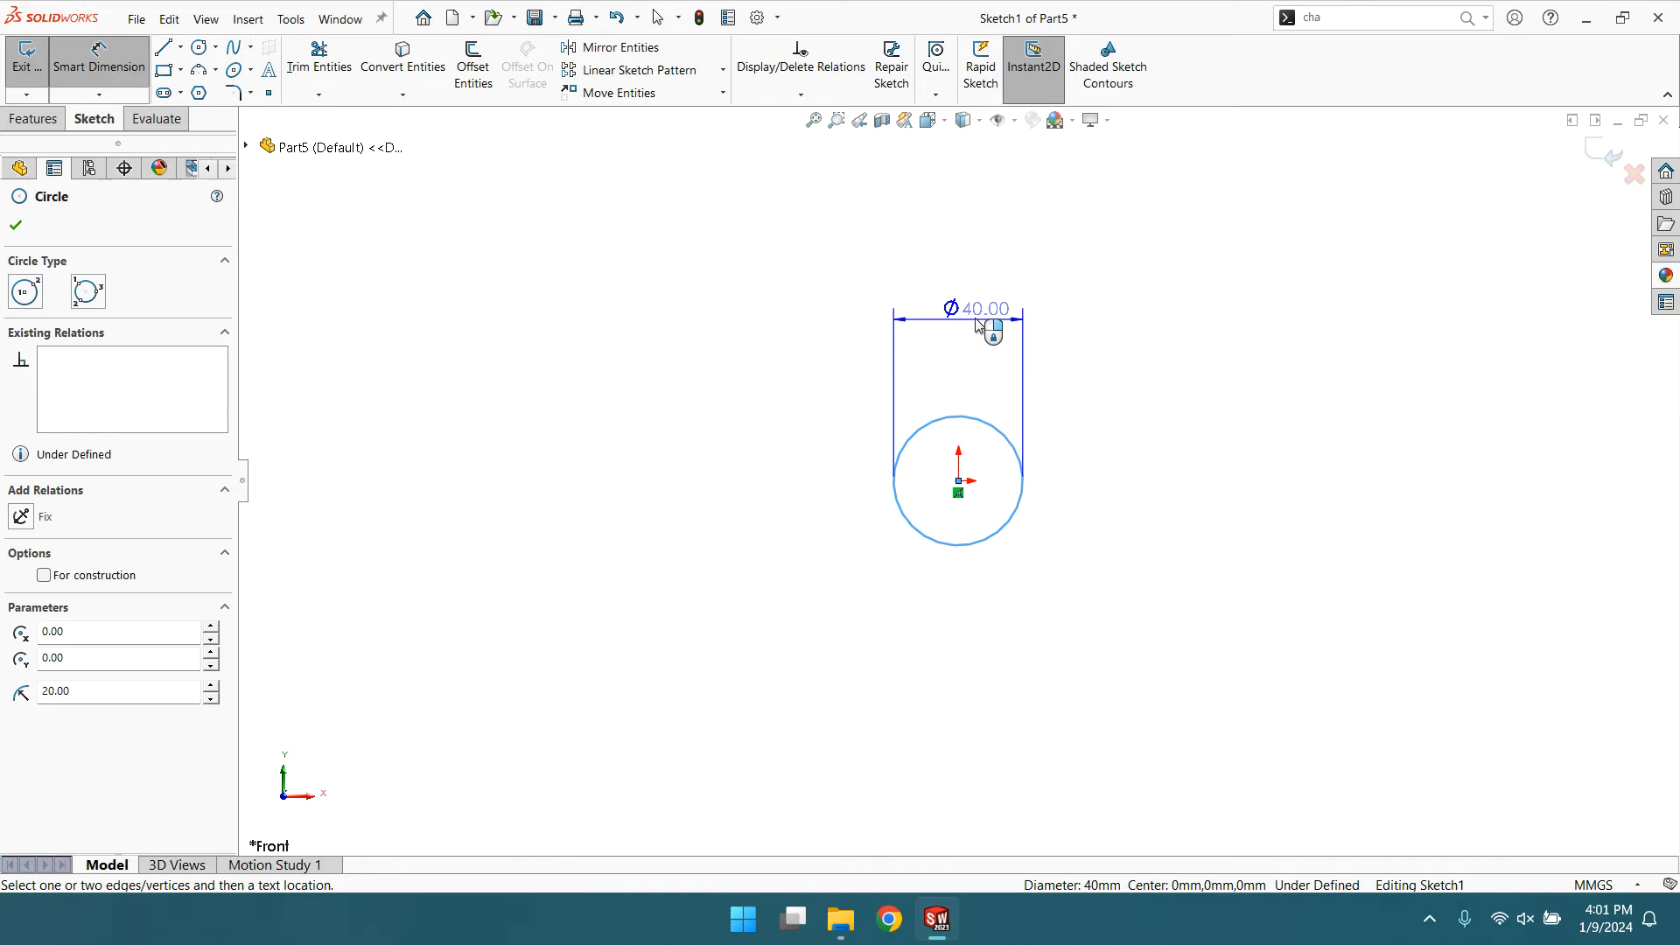
{"action": "left_click", "coordinate": [975, 322]}
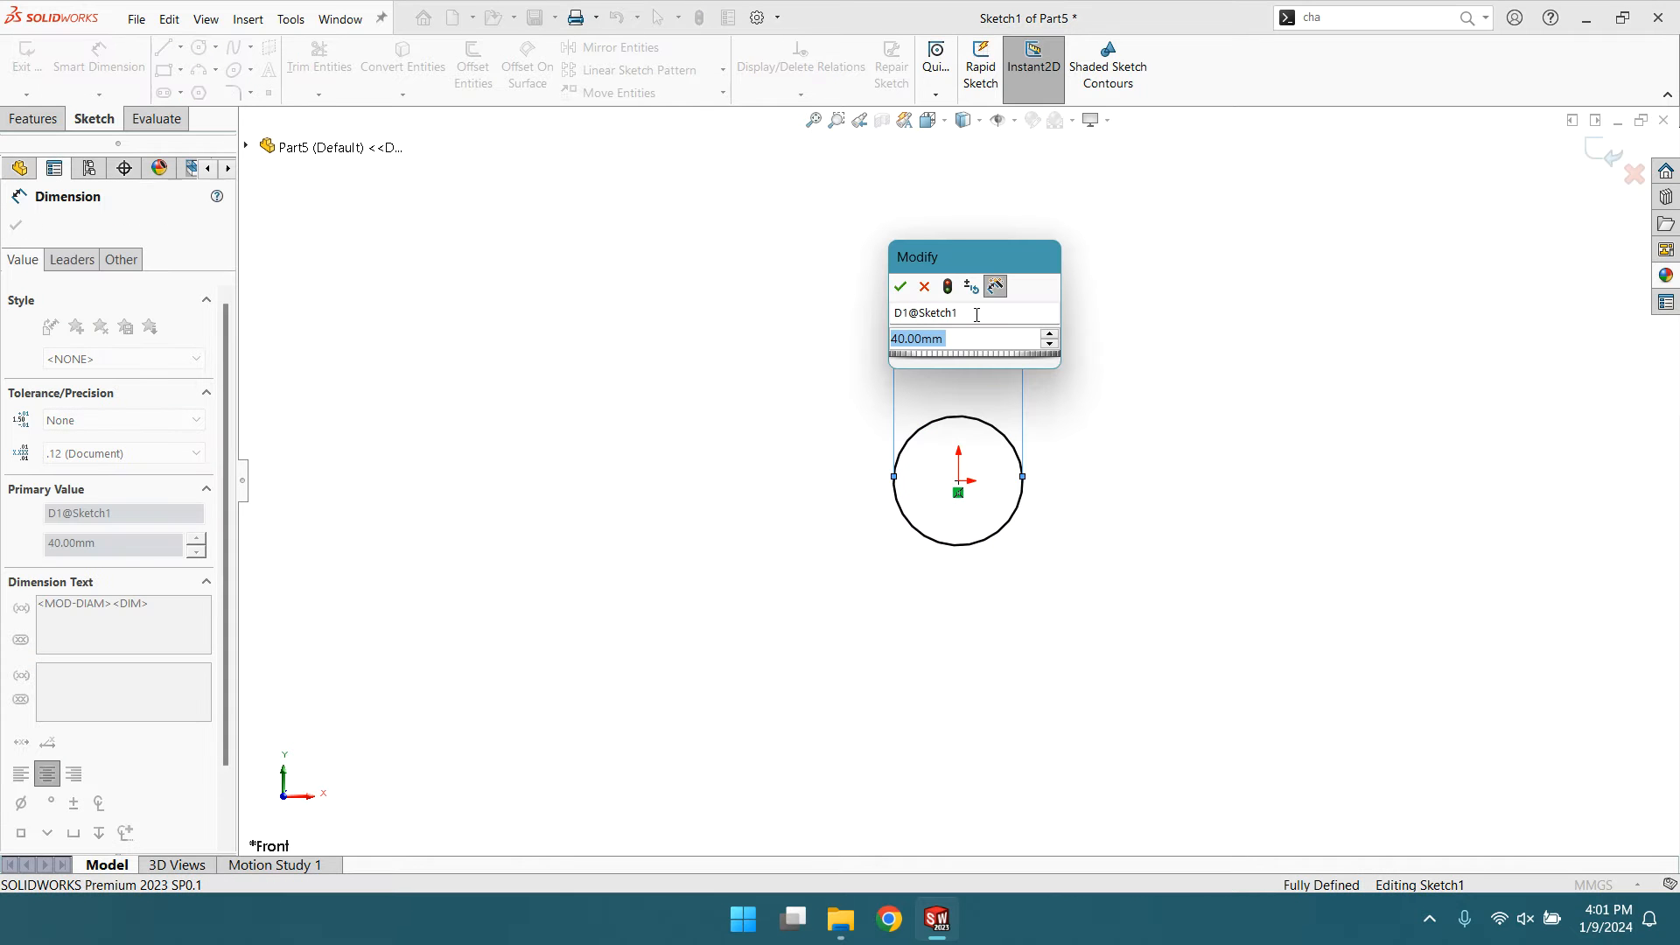
{"action": "left_click", "coordinate": [903, 289]}
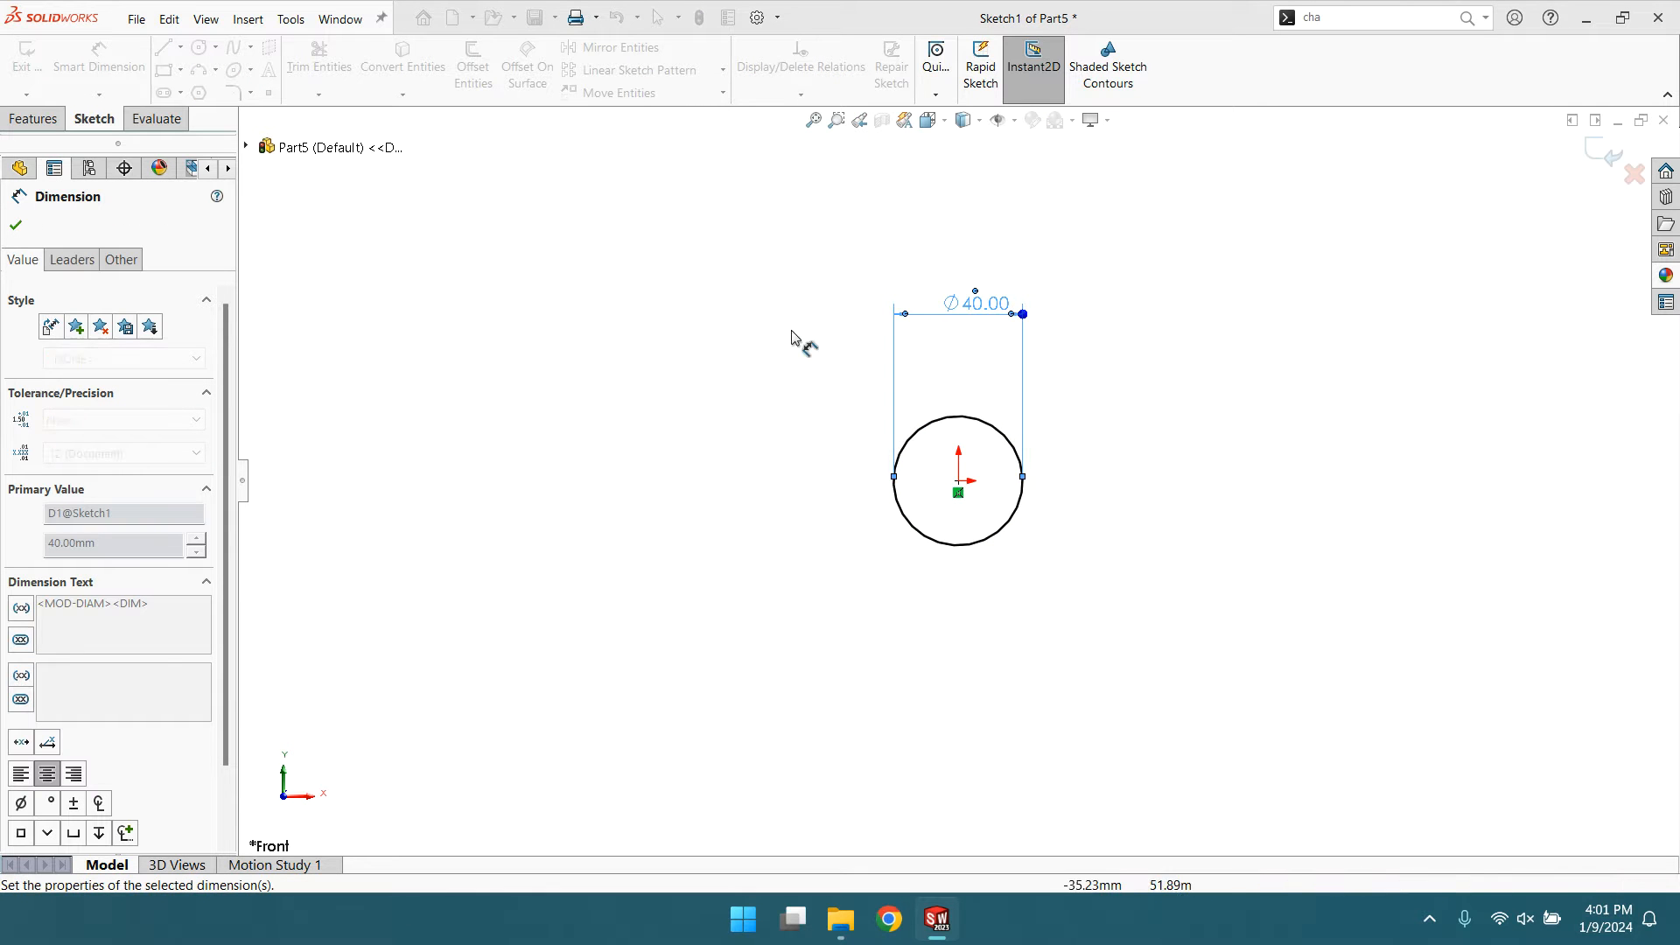
{"action": "left_click", "coordinate": [11, 226]}
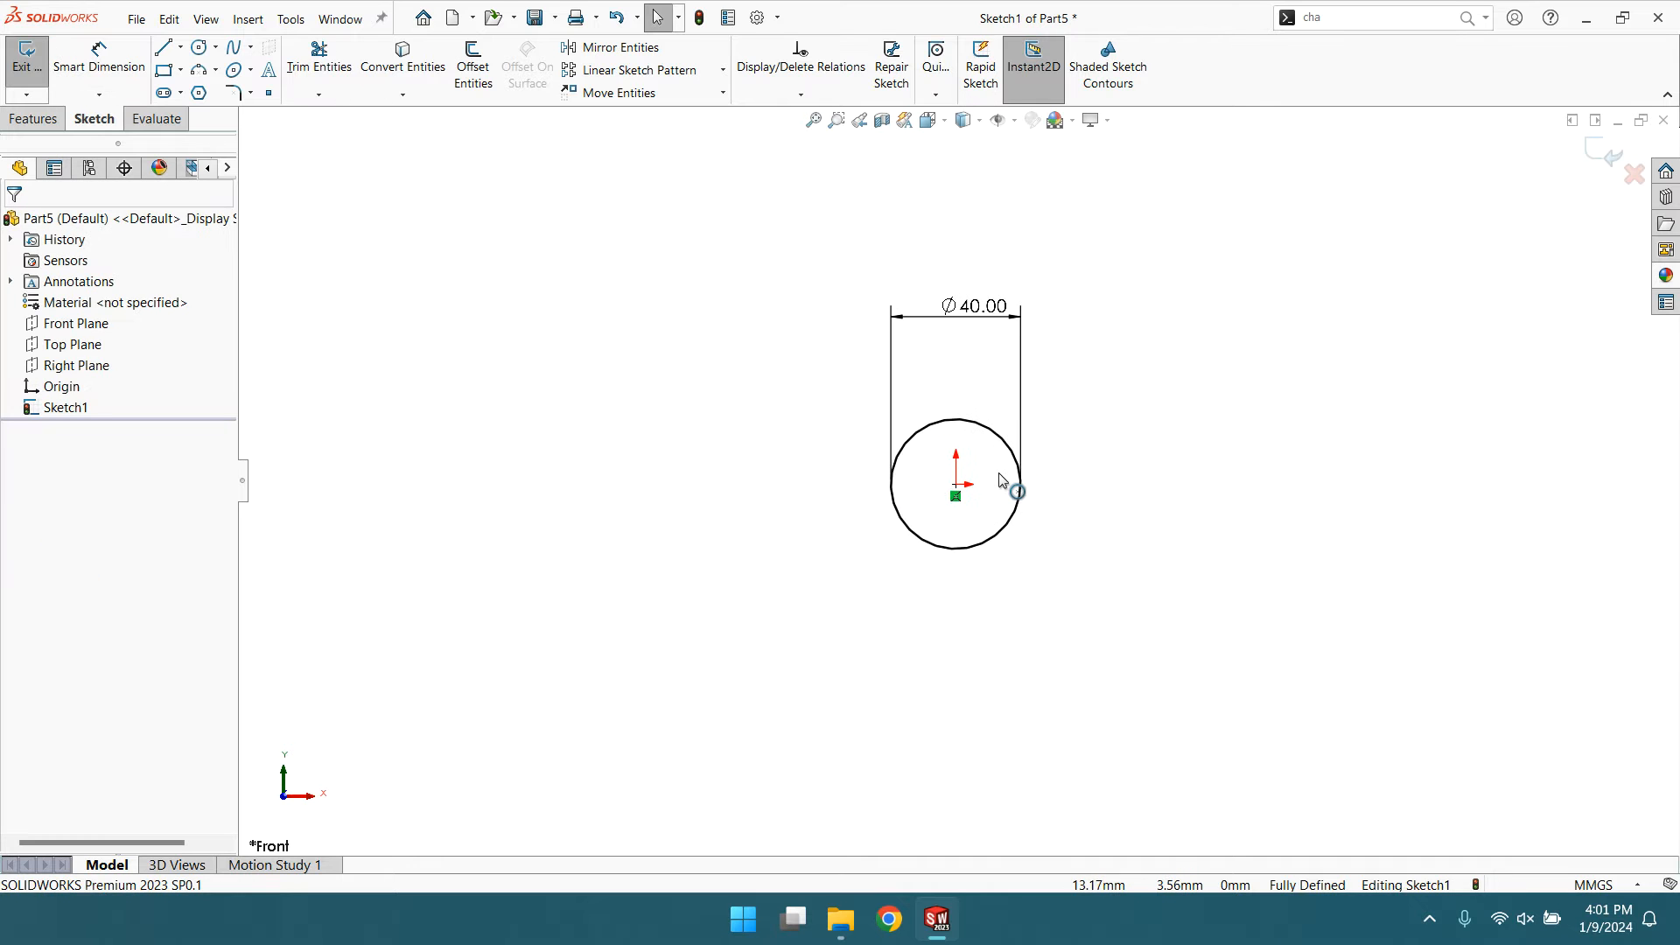
- Extrude the circle into a solid boss with the Mid Plane end condition and a 20 mm depth
{"action": "scroll", "coordinate": [1006, 468], "scroll_direction": "down", "scroll_amount": 3}
{"action": "left_click", "coordinate": [23, 122]}
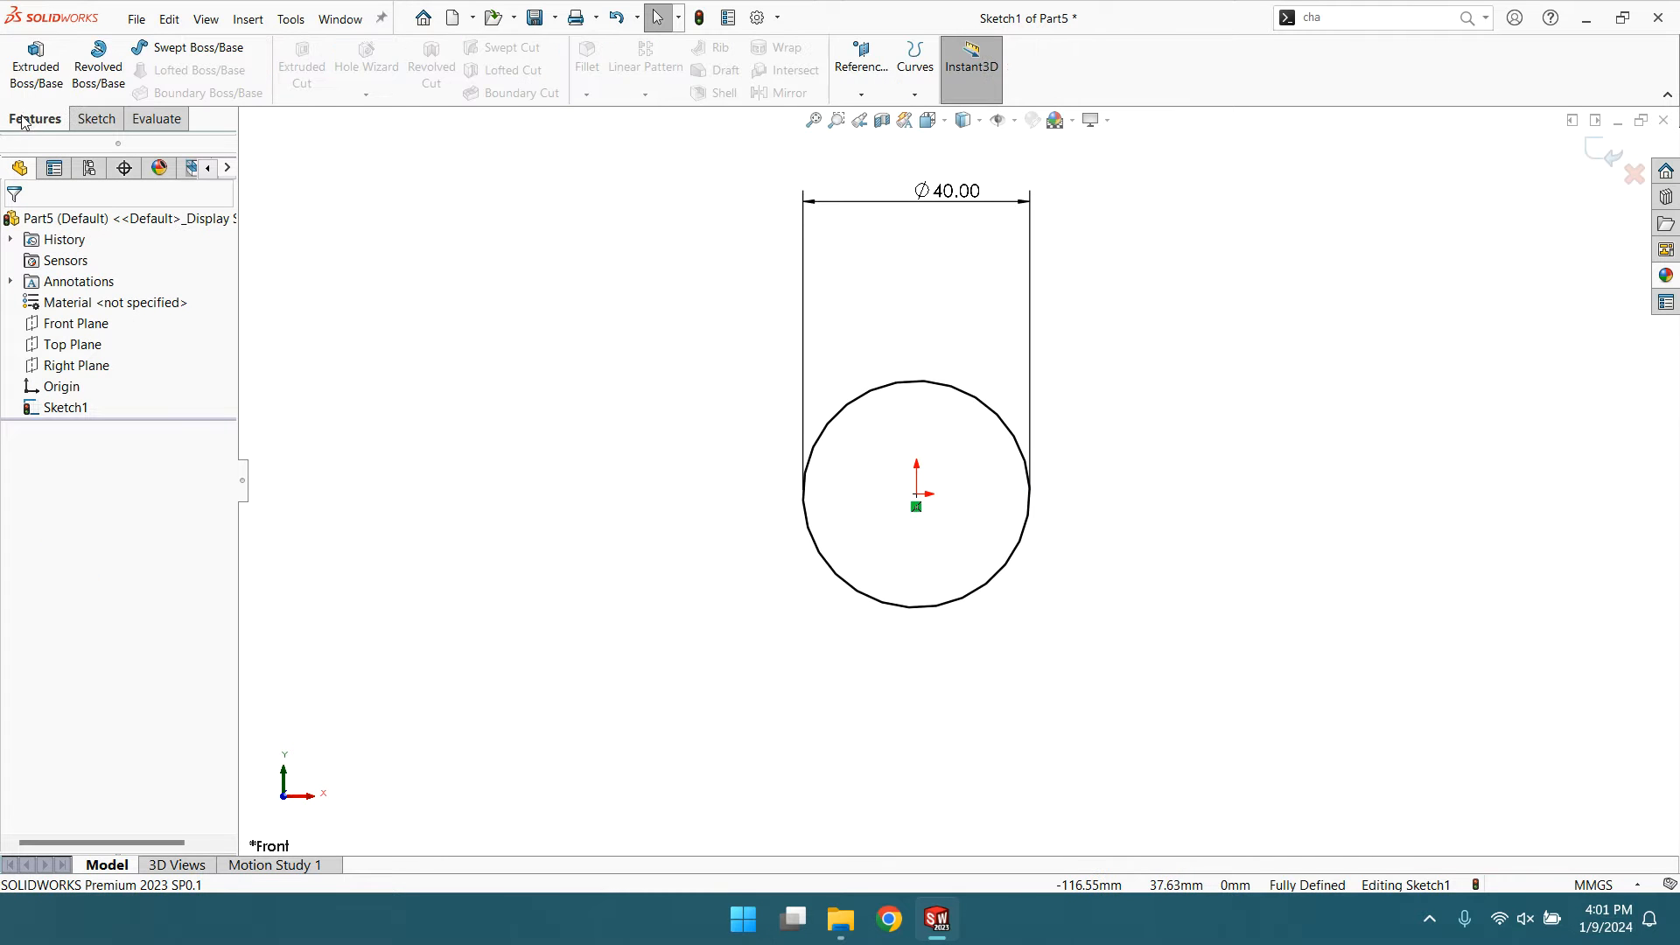
{"action": "left_click", "coordinate": [38, 73]}
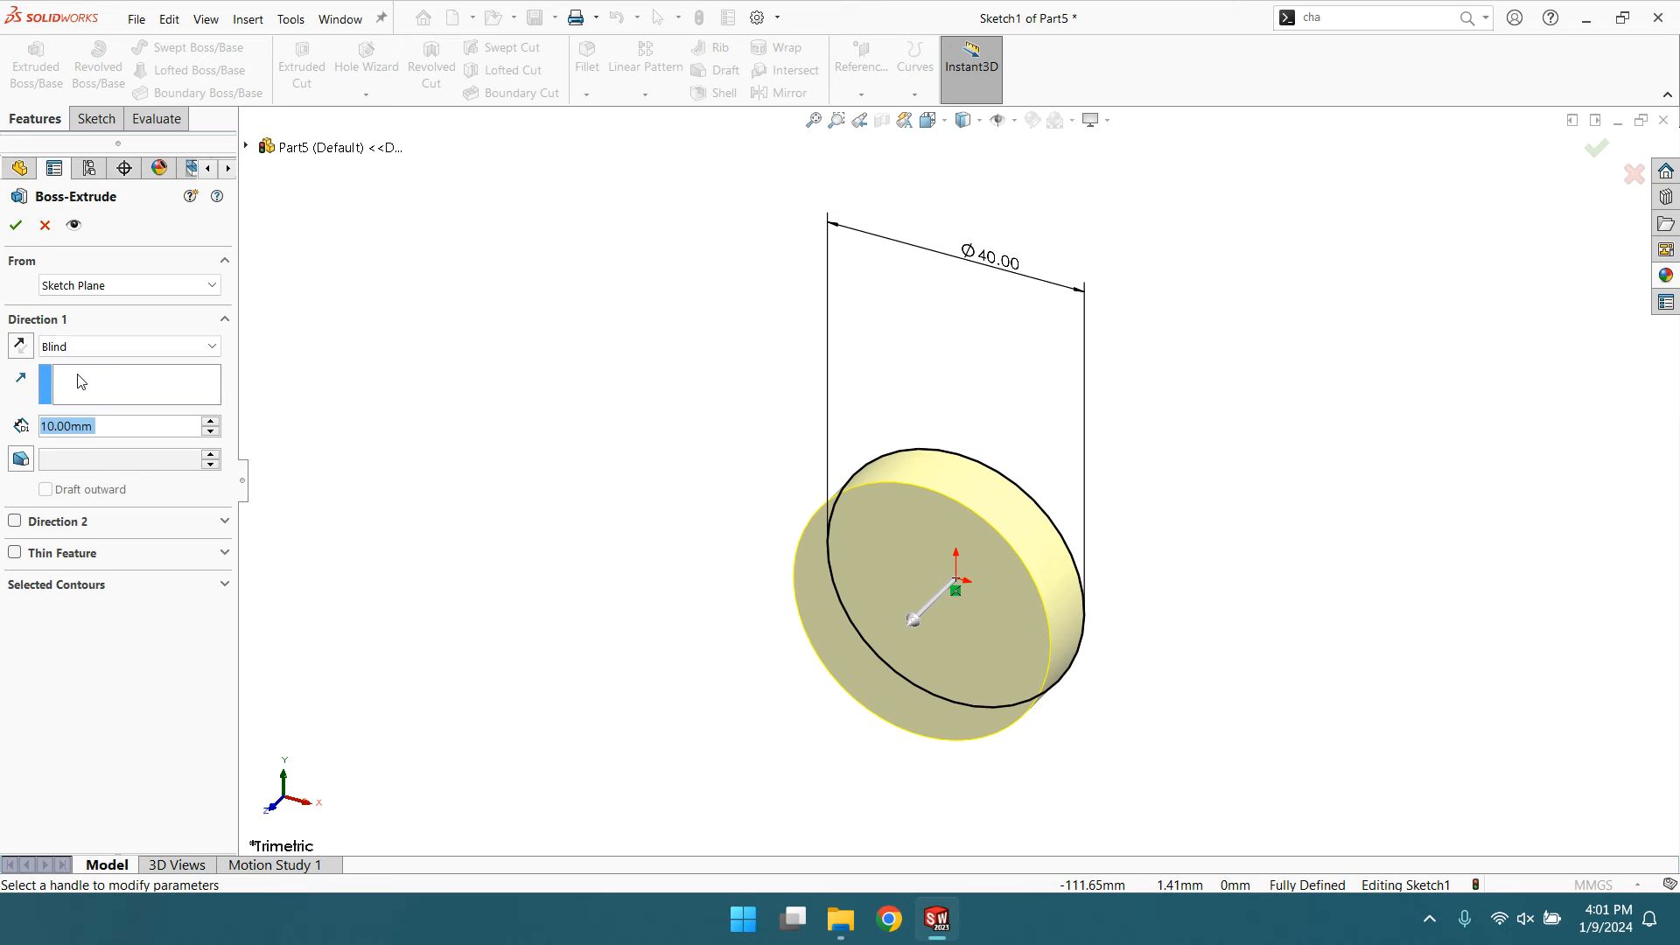
{"action": "left_click", "coordinate": [88, 349]}
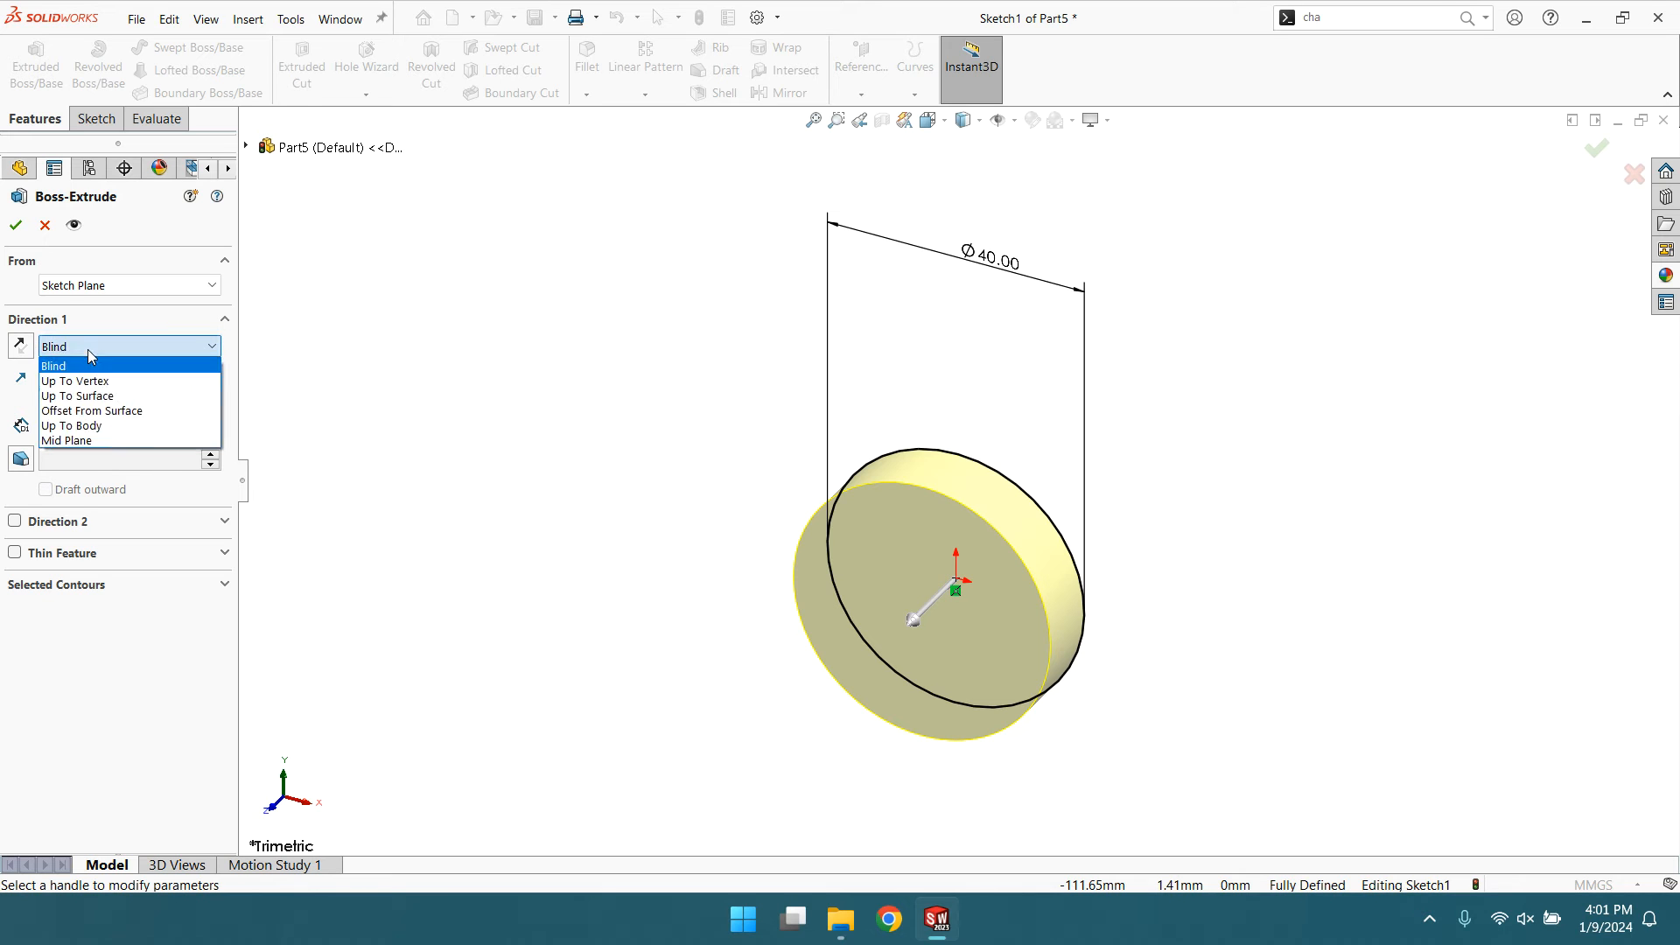
{"action": "left_click", "coordinate": [88, 441]}
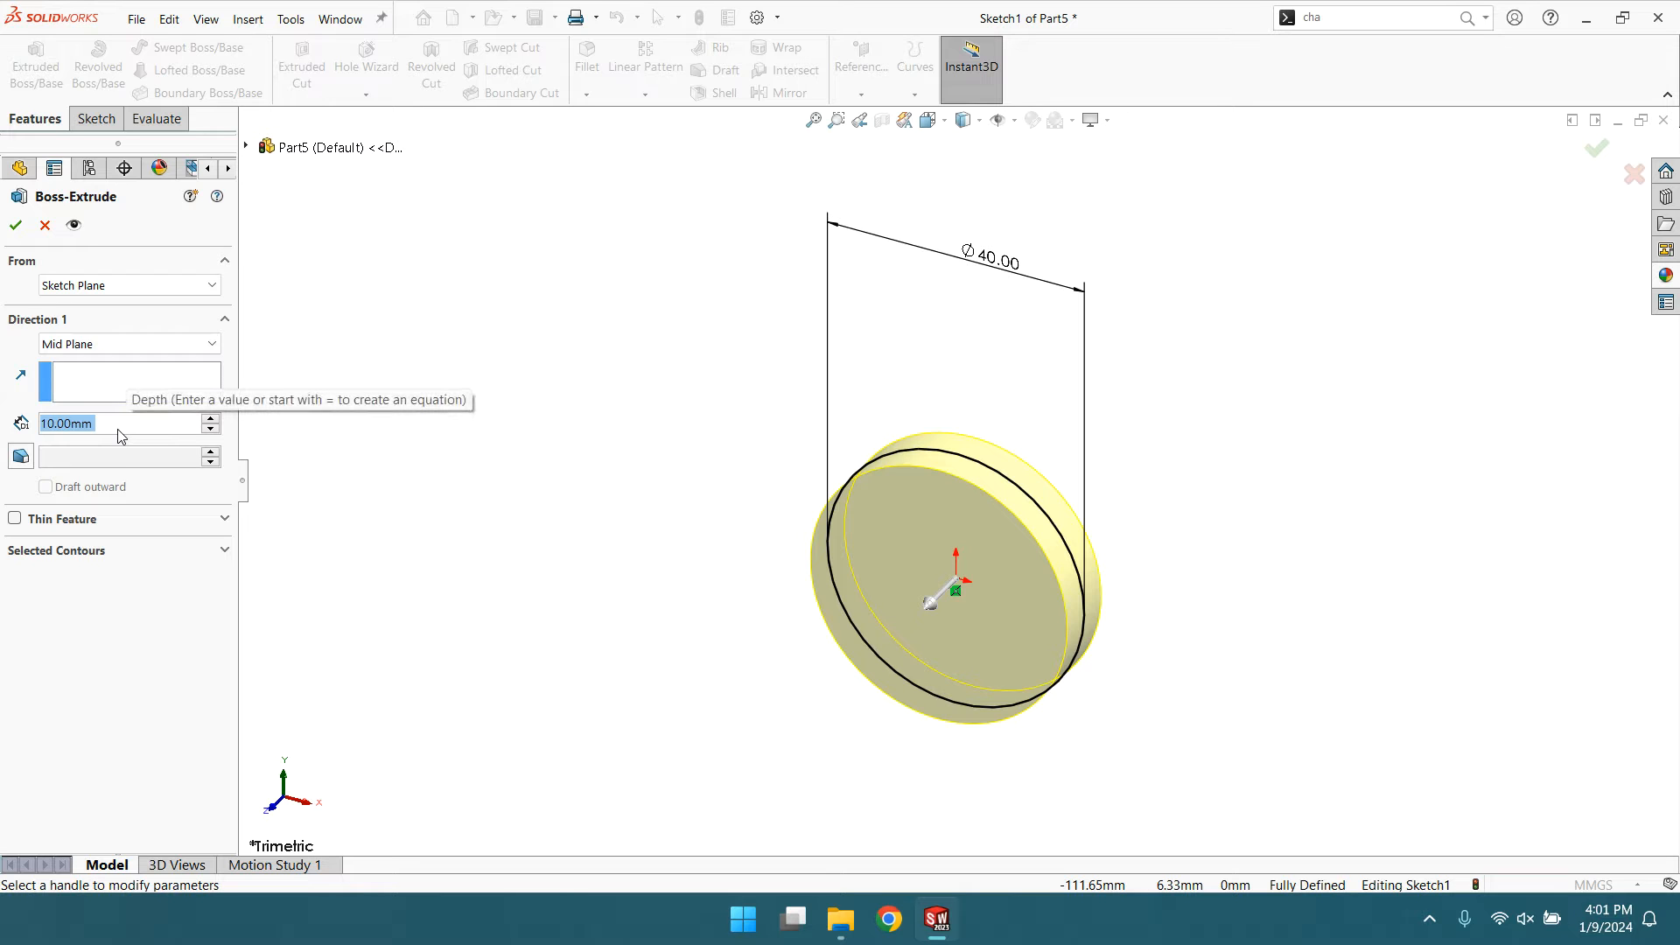
{"action": "type", "text": "20"}
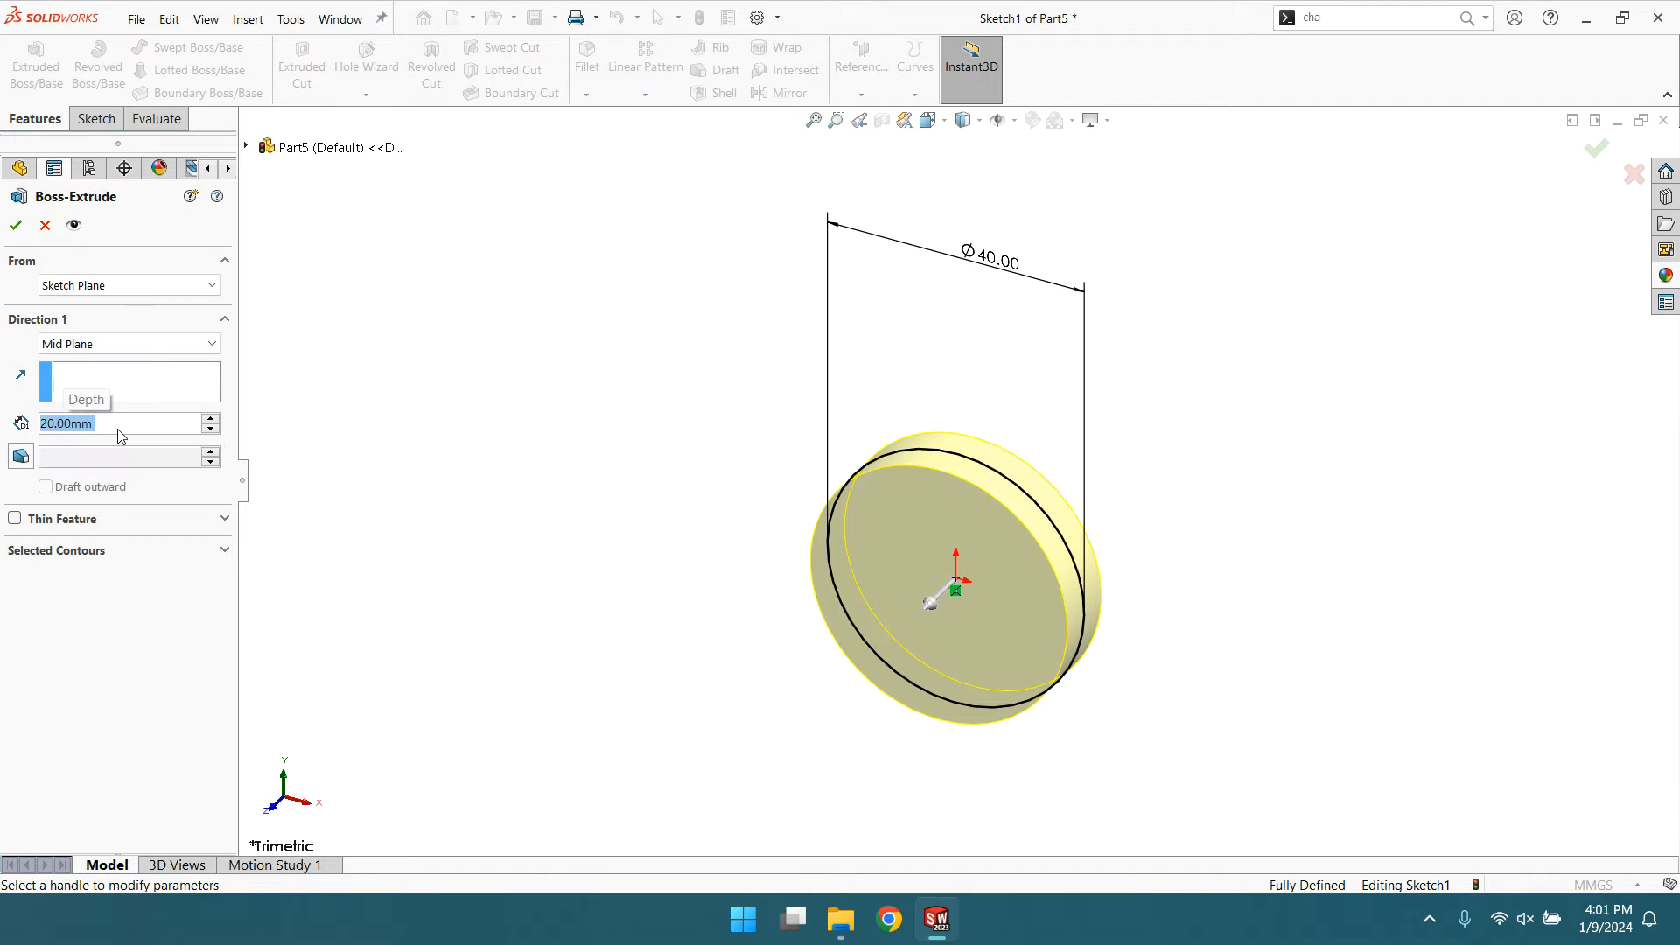
{"action": "key", "text": "Return"}
{"action": "left_click", "coordinate": [16, 225]}
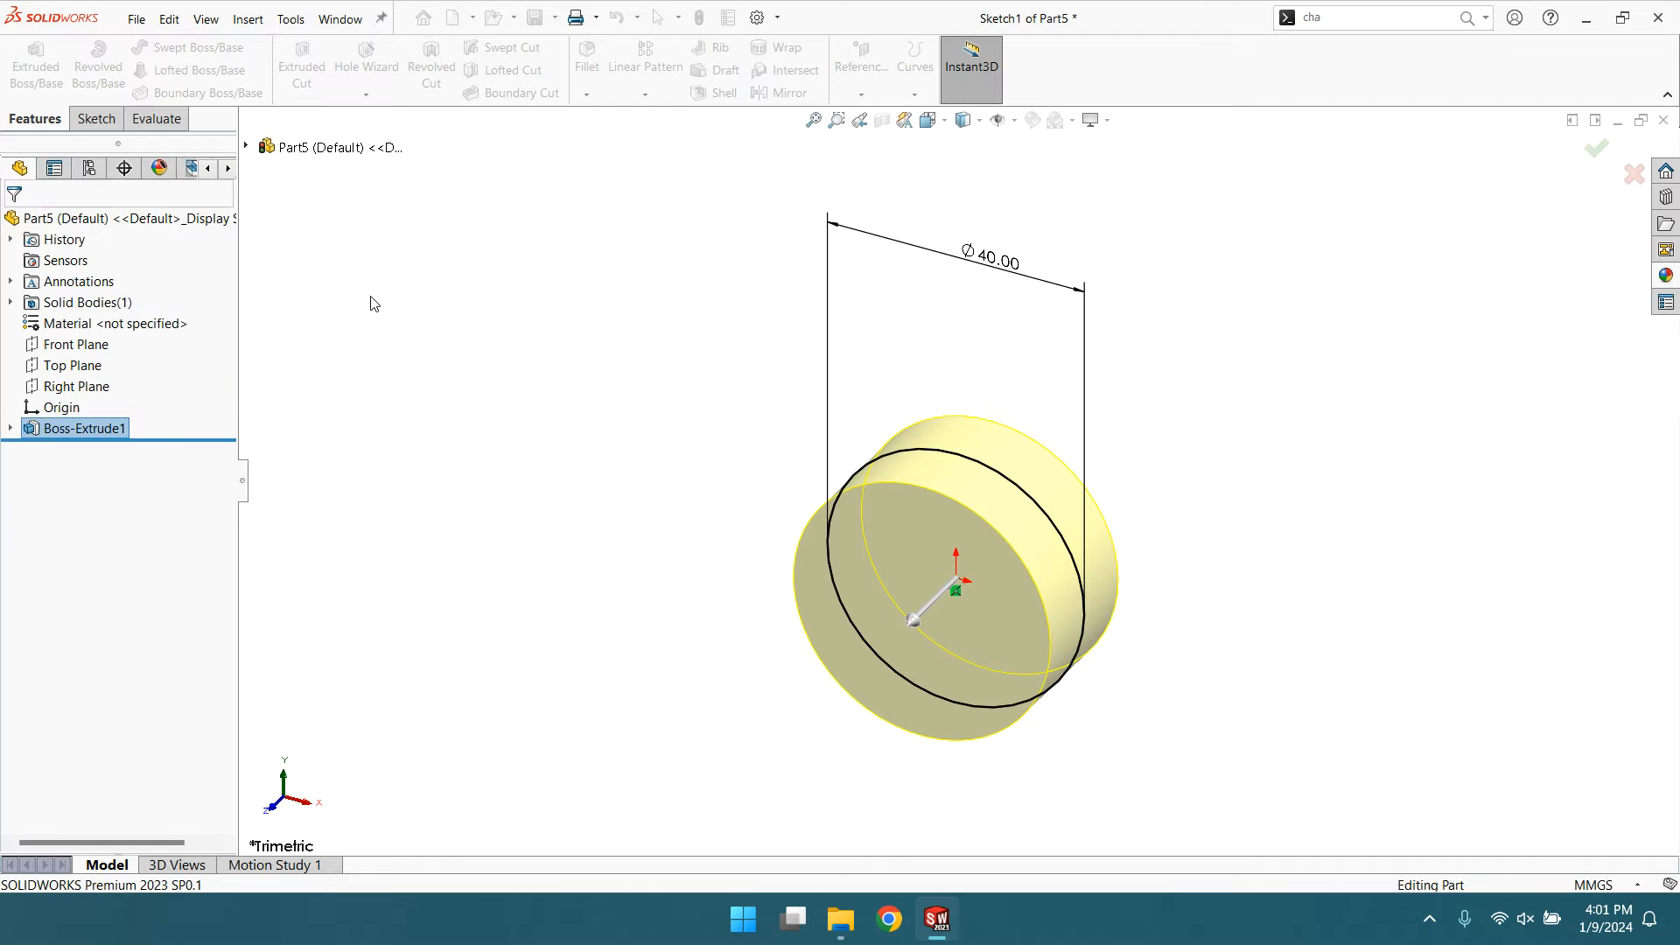
- Sketch a 20 mm diameter circle centred on the origin on the rear flat face of the cylinder
{"action": "middle_click_drag", "start_coordinate": [1203, 457], "coordinate": [1099, 555]}
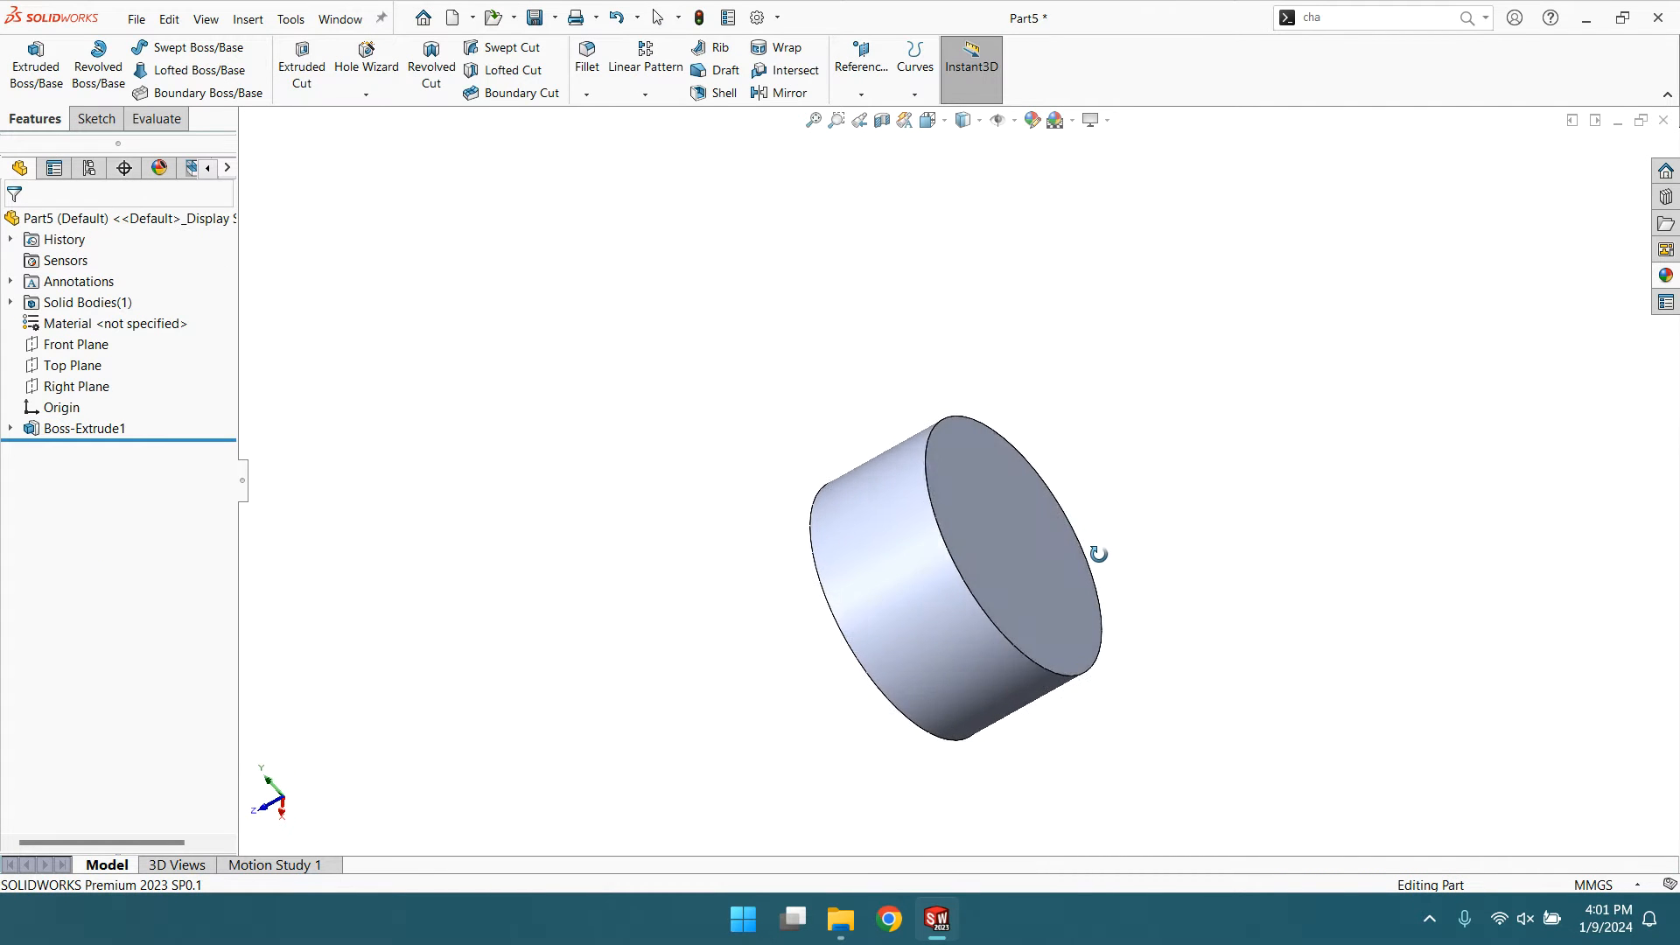
{"action": "left_click", "coordinate": [1018, 565]}
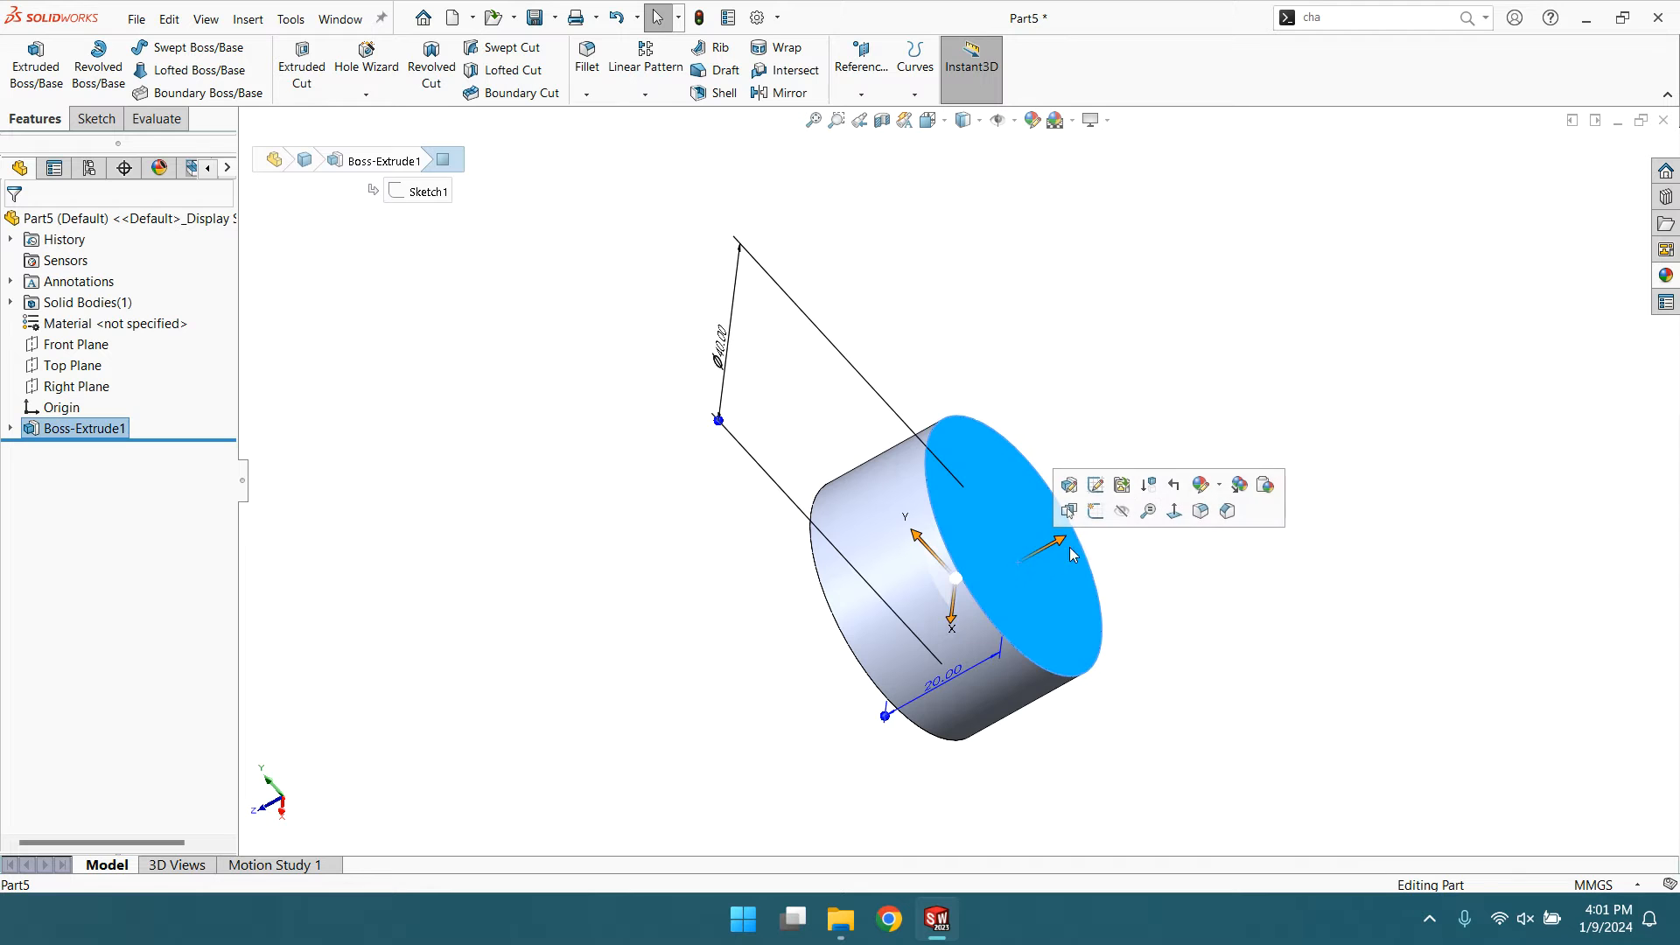
{"action": "left_click", "coordinate": [1174, 509]}
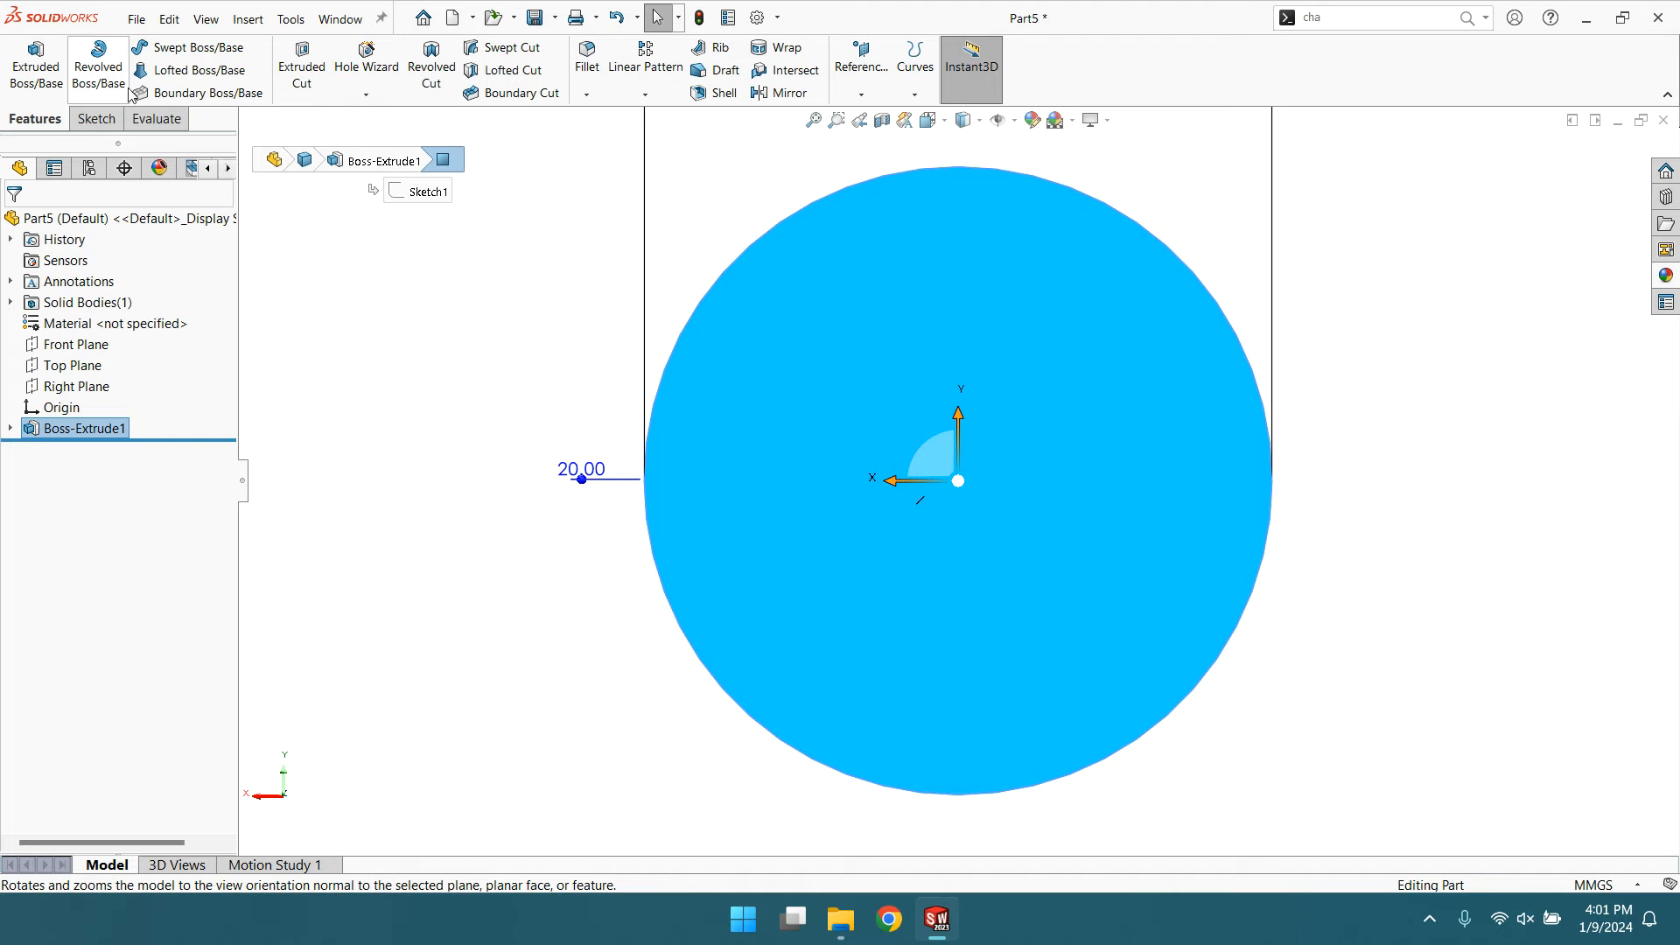
{"action": "left_click", "coordinate": [124, 119]}
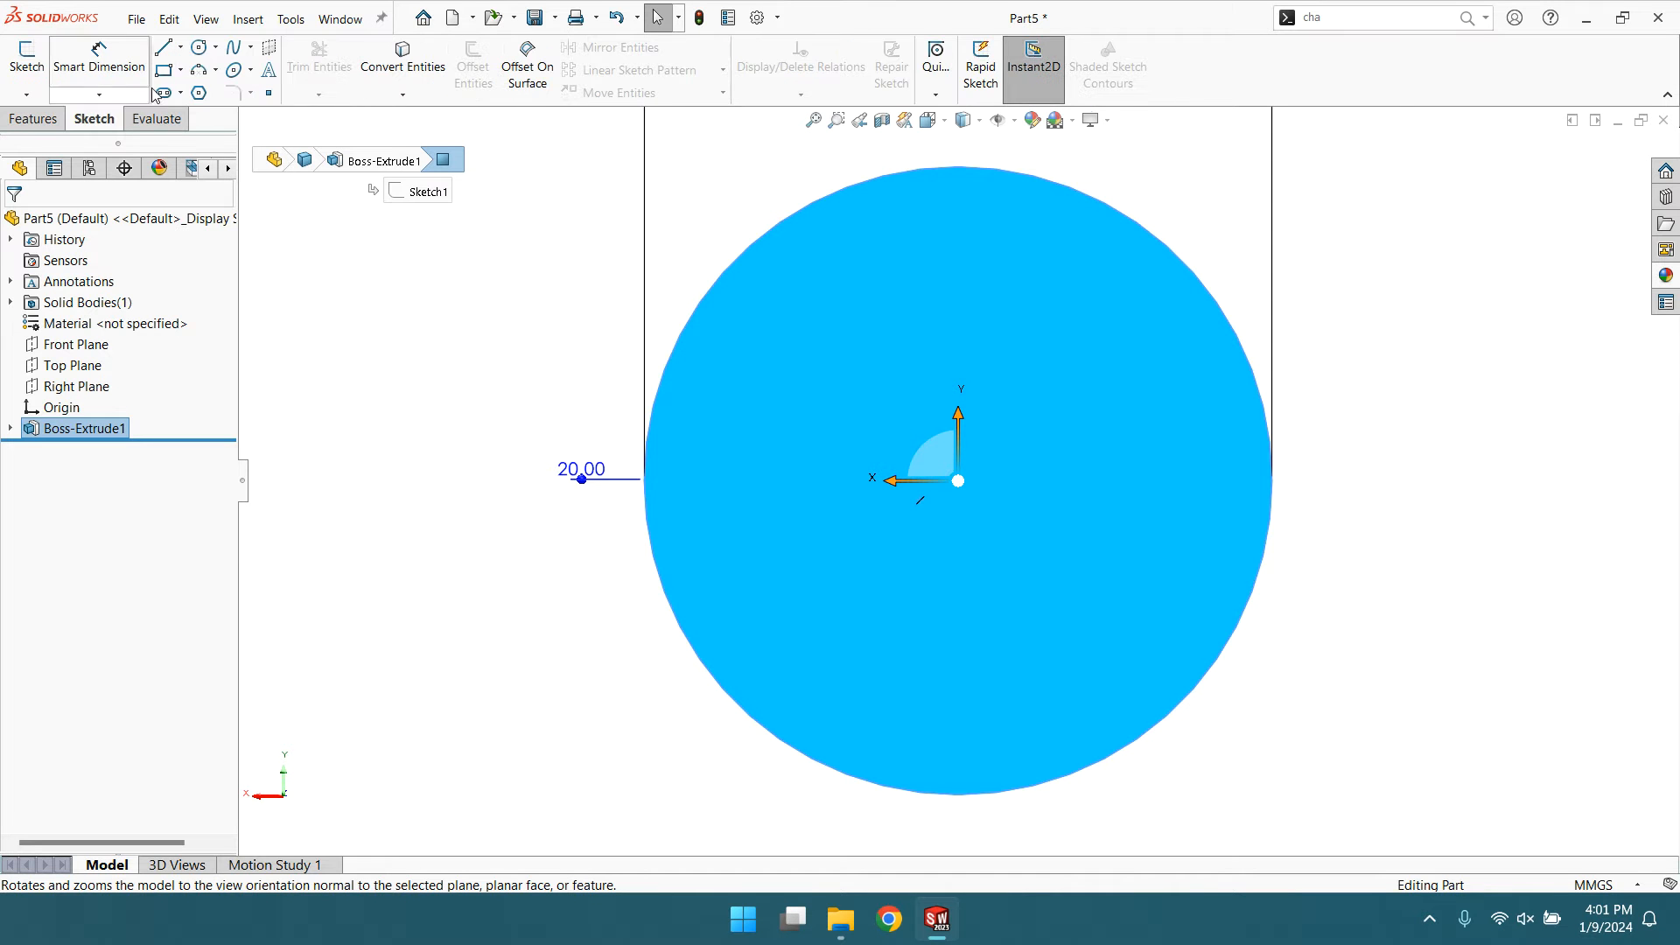
{"action": "left_click", "coordinate": [200, 47]}
{"action": "left_click", "coordinate": [958, 481]}
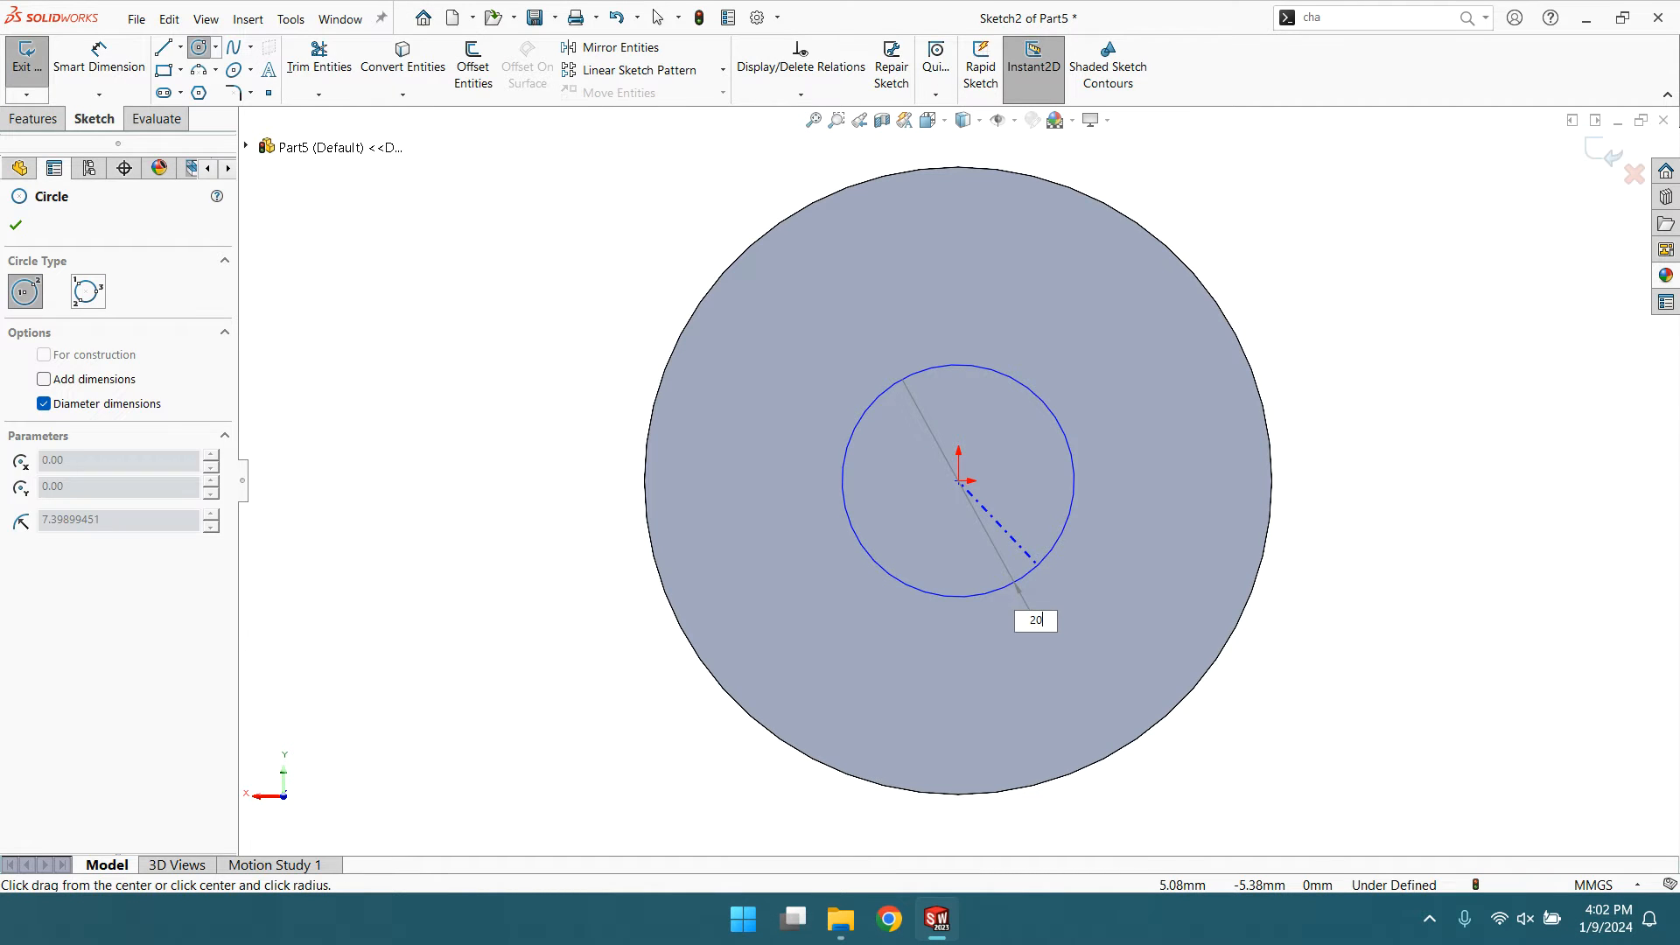
{"action": "key", "text": "Return"}
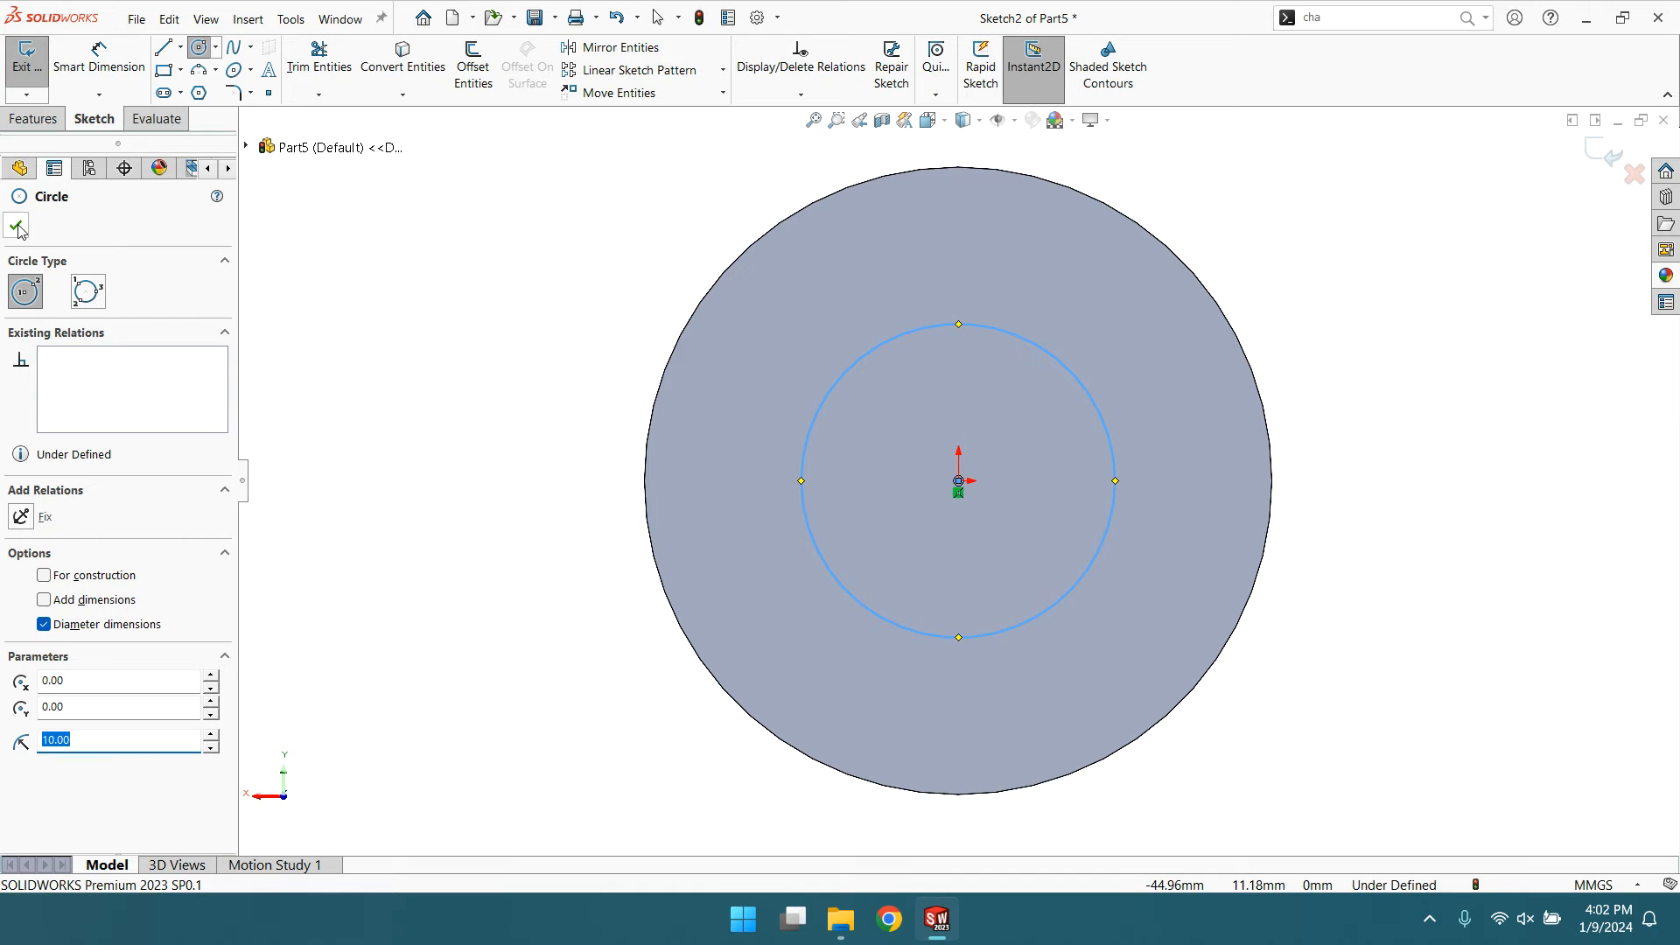
{"action": "left_click", "coordinate": [16, 225]}
- Extrude the 20 mm circle outward from the cylinder's face with the Blind end condition, 20 mm deep
{"action": "left_click", "coordinate": [34, 116]}
{"action": "left_click", "coordinate": [35, 63]}
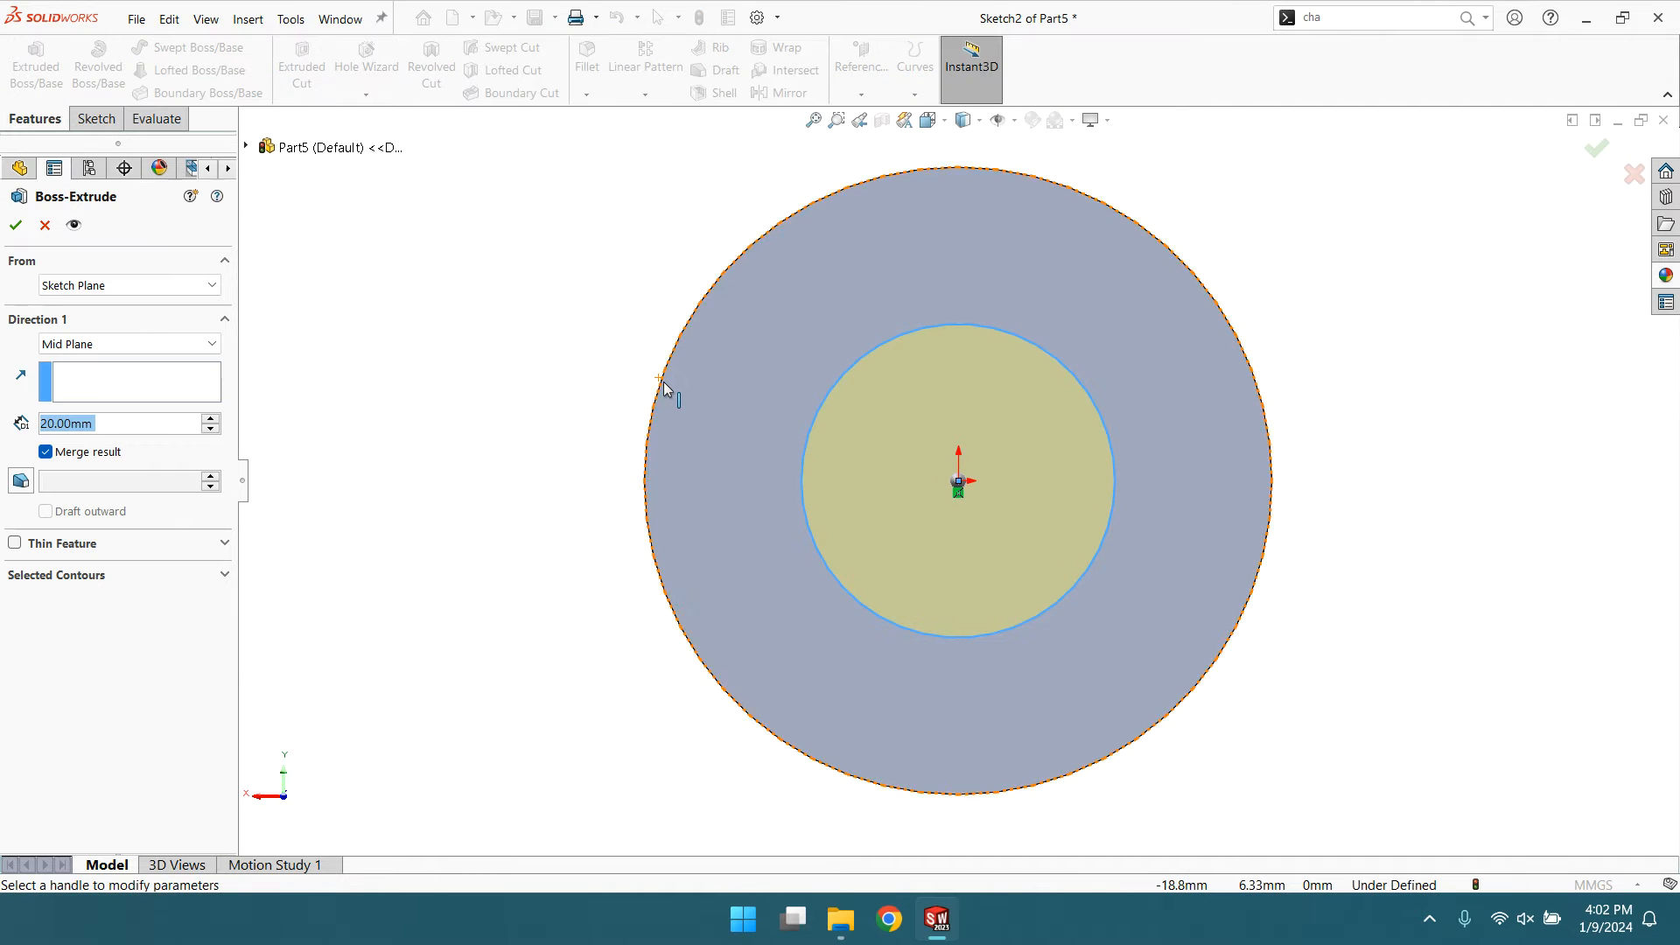
{"action": "middle_click_drag", "start_coordinate": [674, 374], "coordinate": [177, 368]}
{"action": "left_click", "coordinate": [175, 345]}
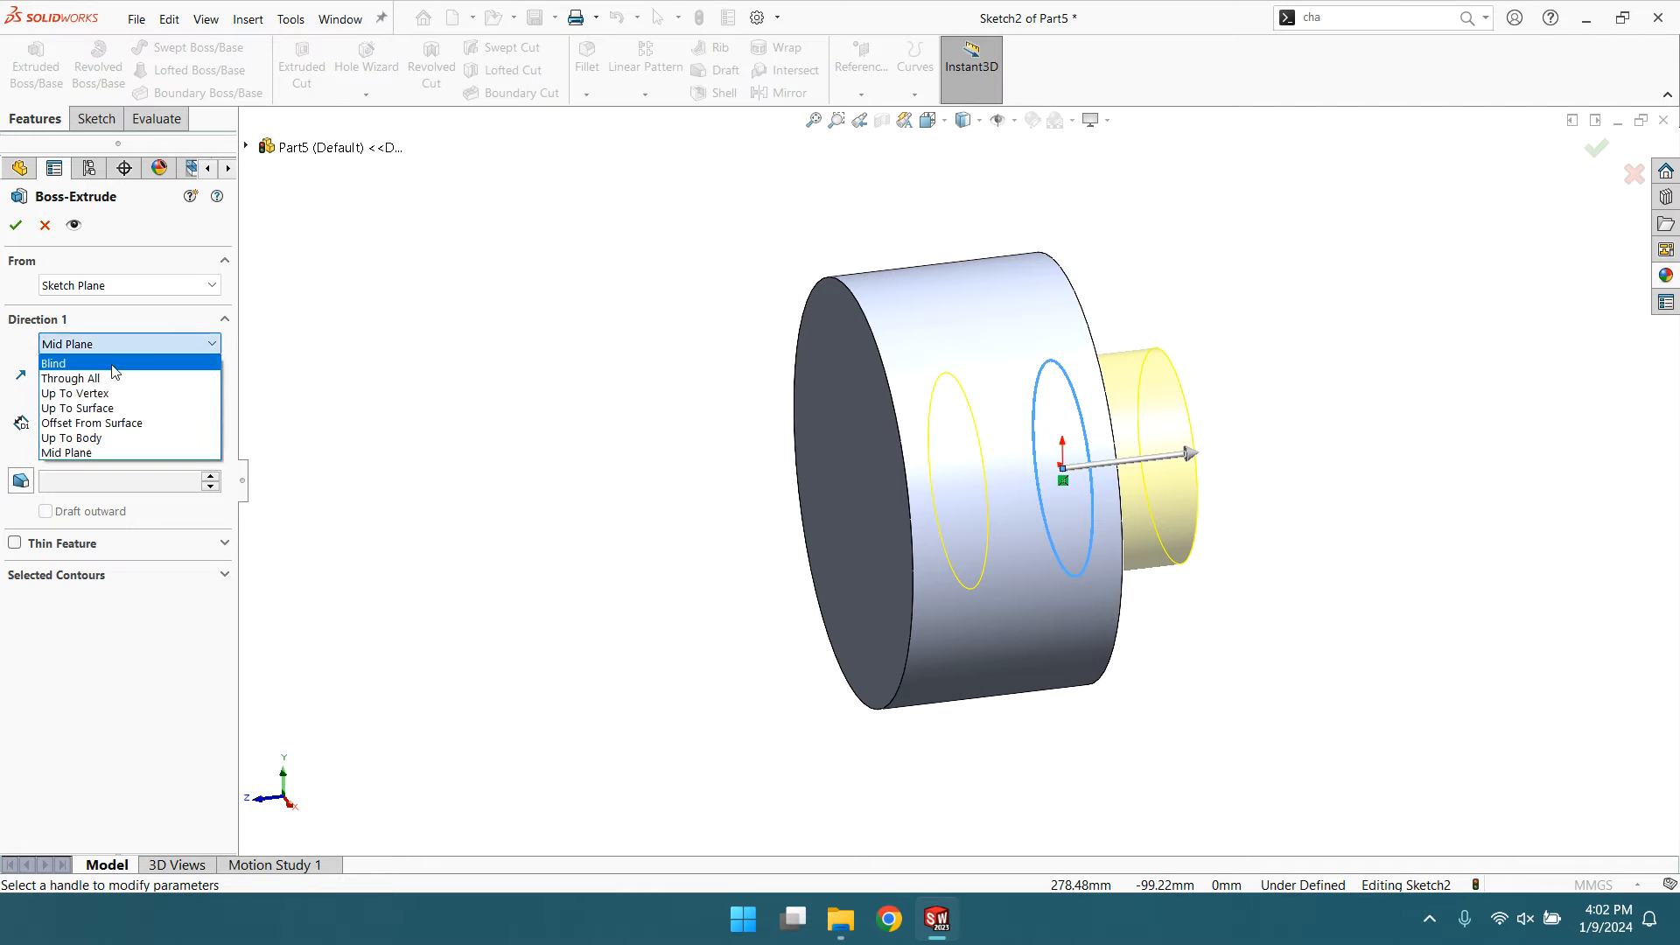
{"action": "left_click", "coordinate": [112, 369]}
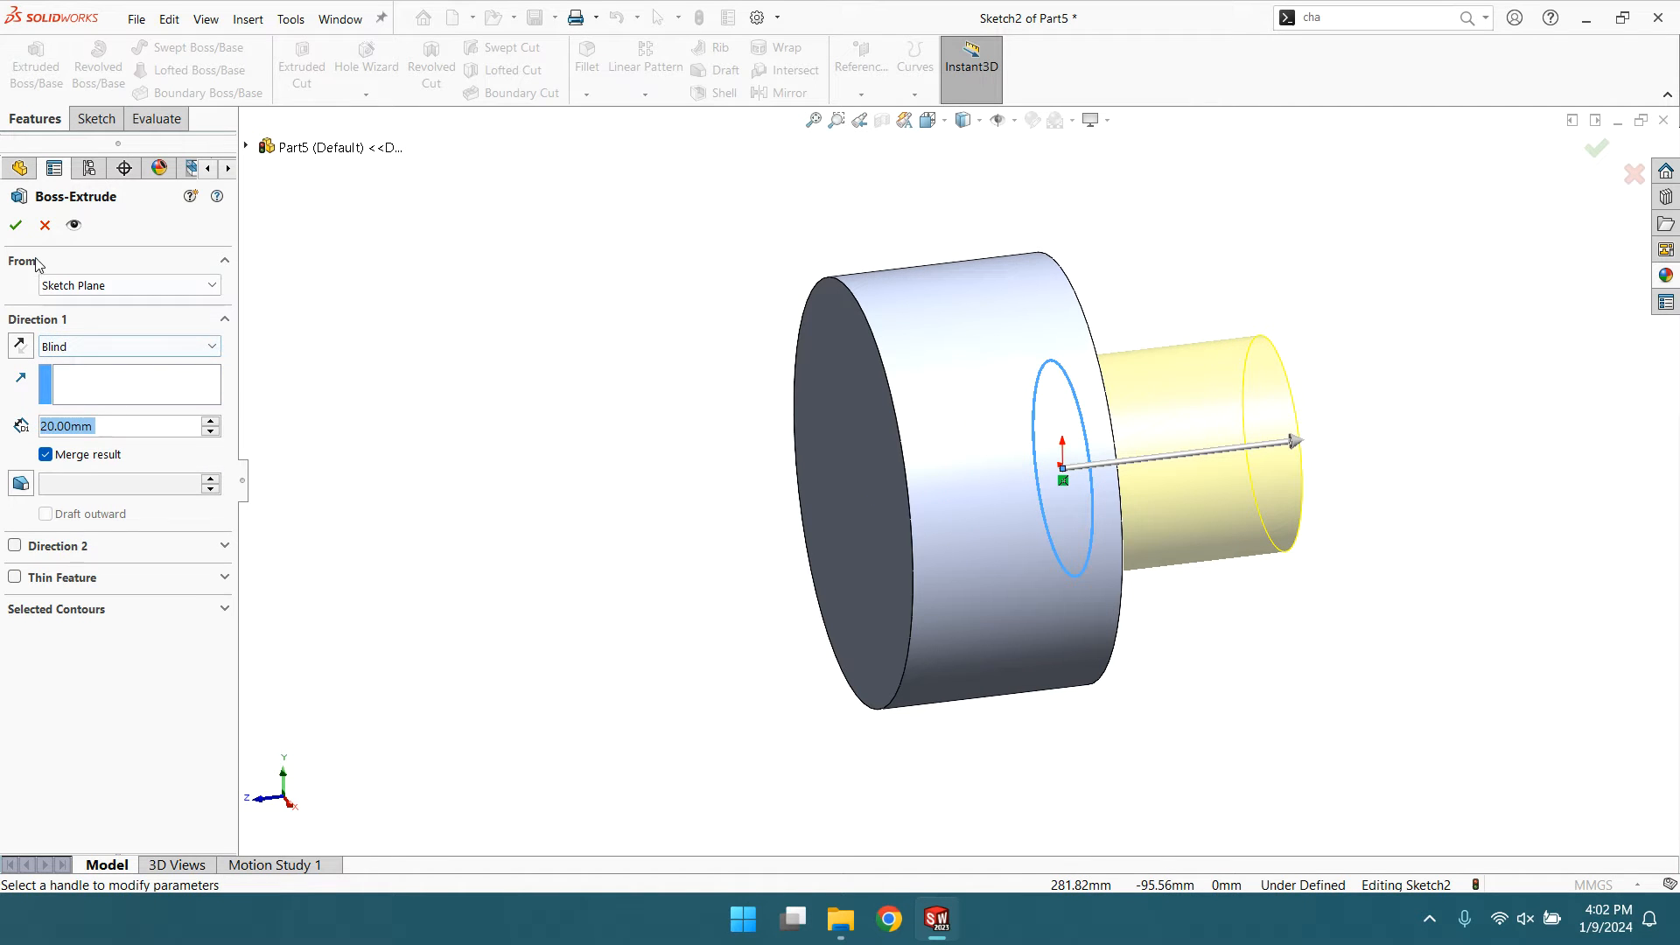
{"action": "left_click", "coordinate": [16, 225]}
- Sketch a 10 mm diameter circle centred on the origin on the end face of the smaller cylinder
{"action": "middle_click_drag", "start_coordinate": [1413, 483], "coordinate": [1297, 517]}
{"action": "left_click", "coordinate": [1227, 476]}
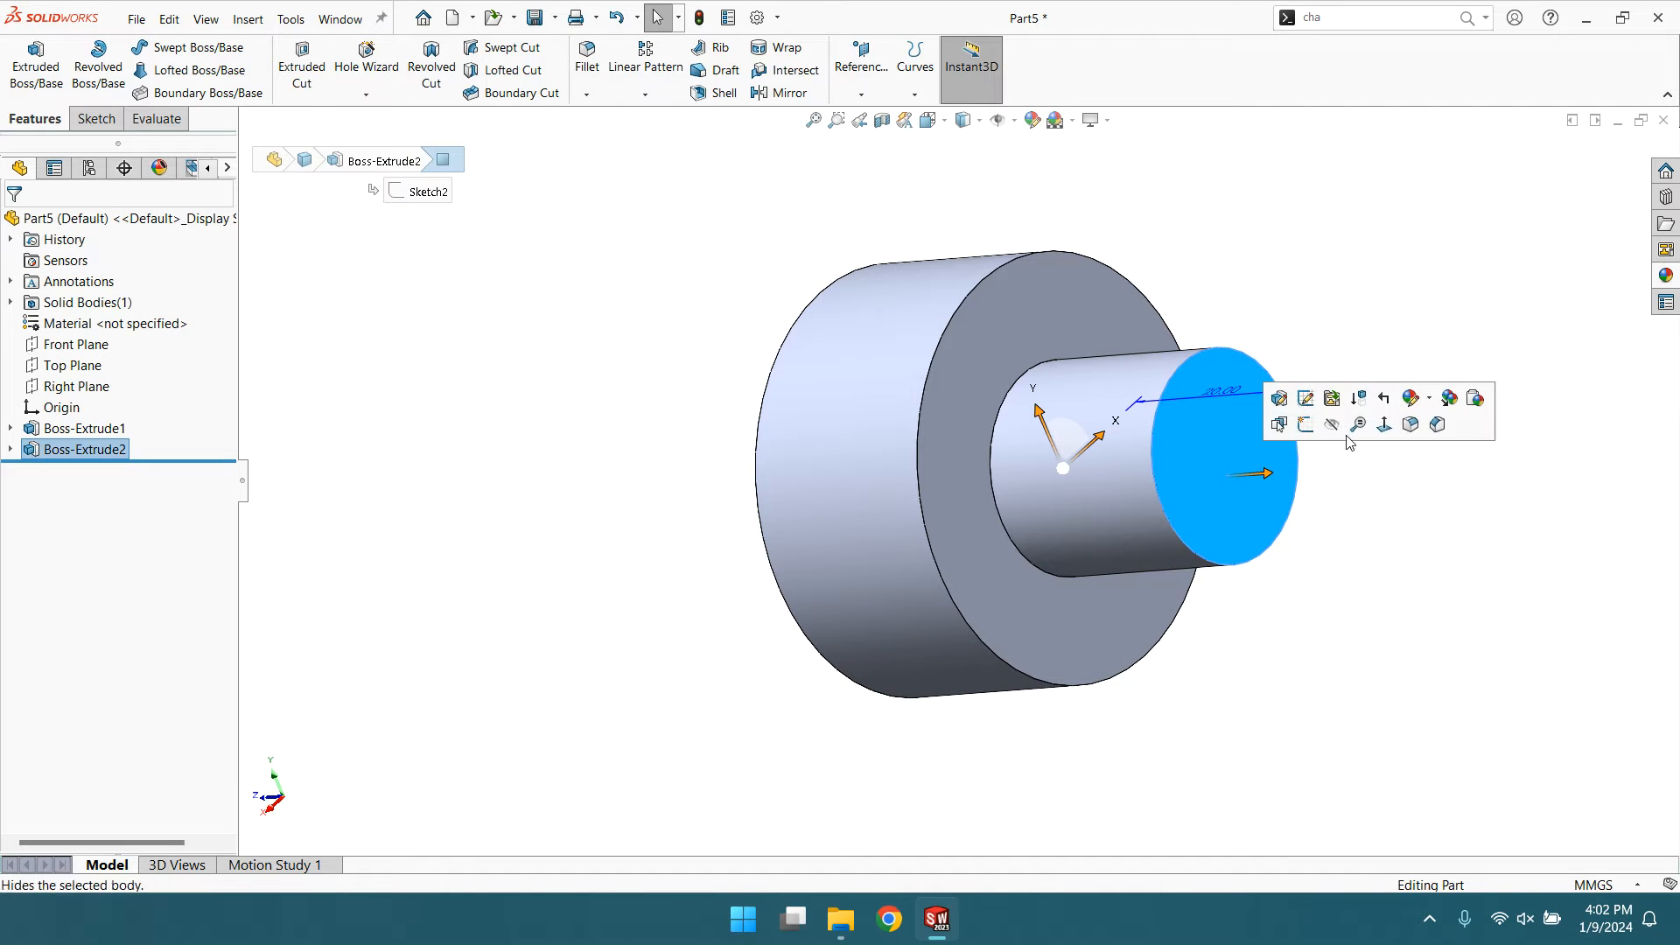
{"action": "left_click", "coordinate": [1384, 426]}
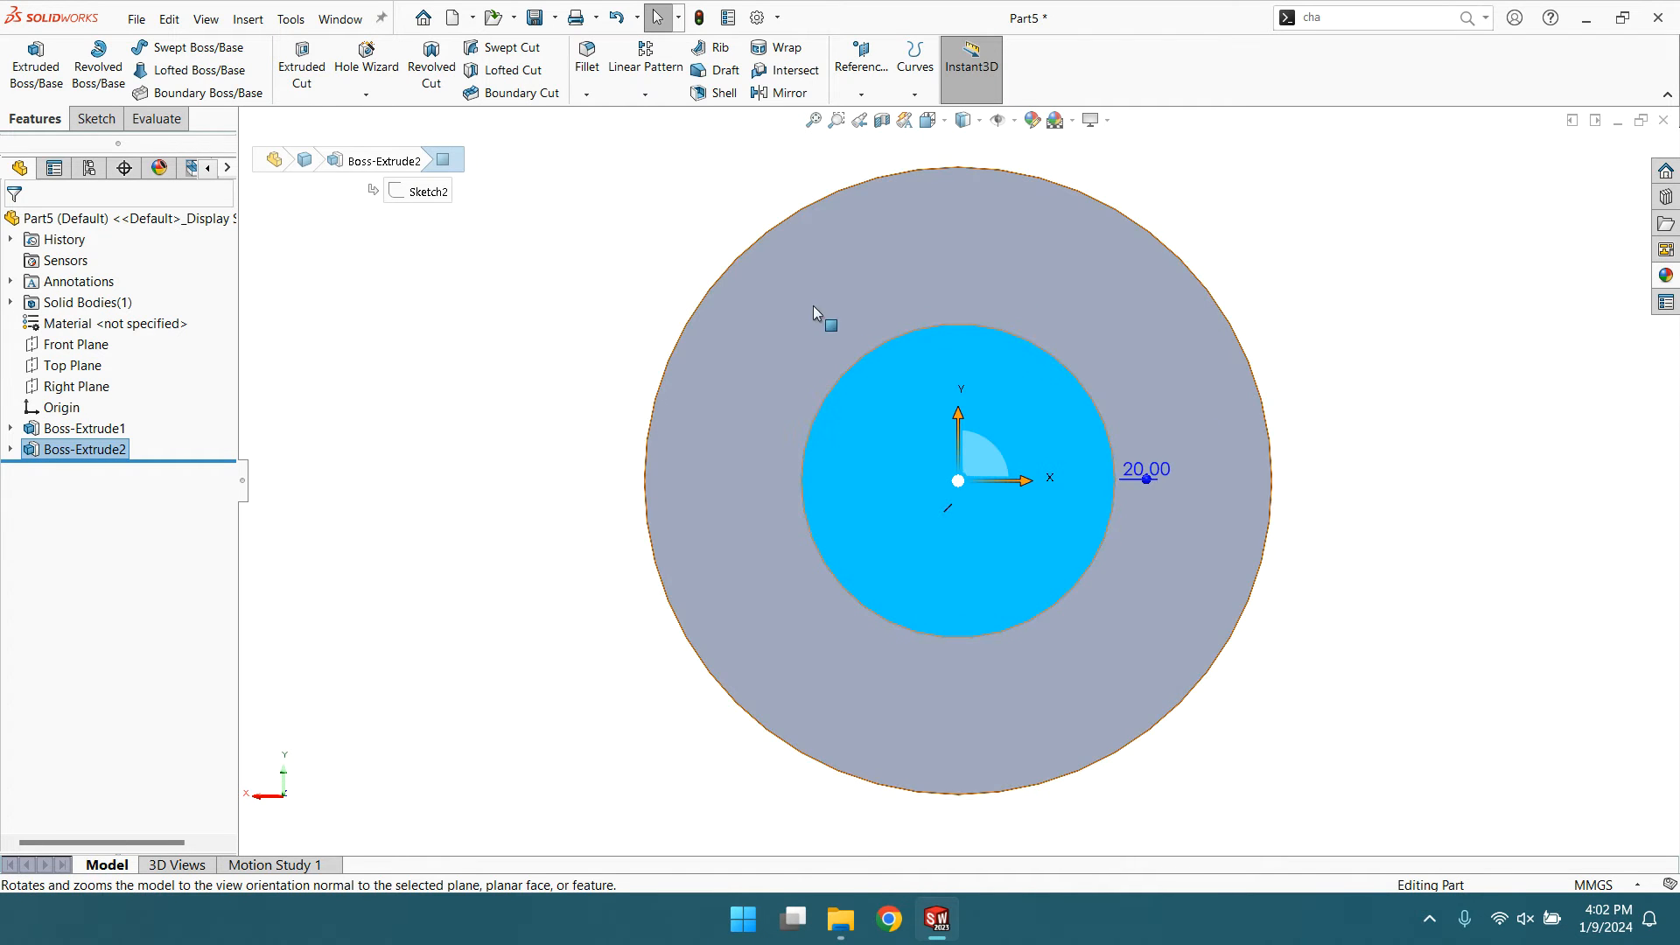
{"action": "left_click", "coordinate": [96, 118]}
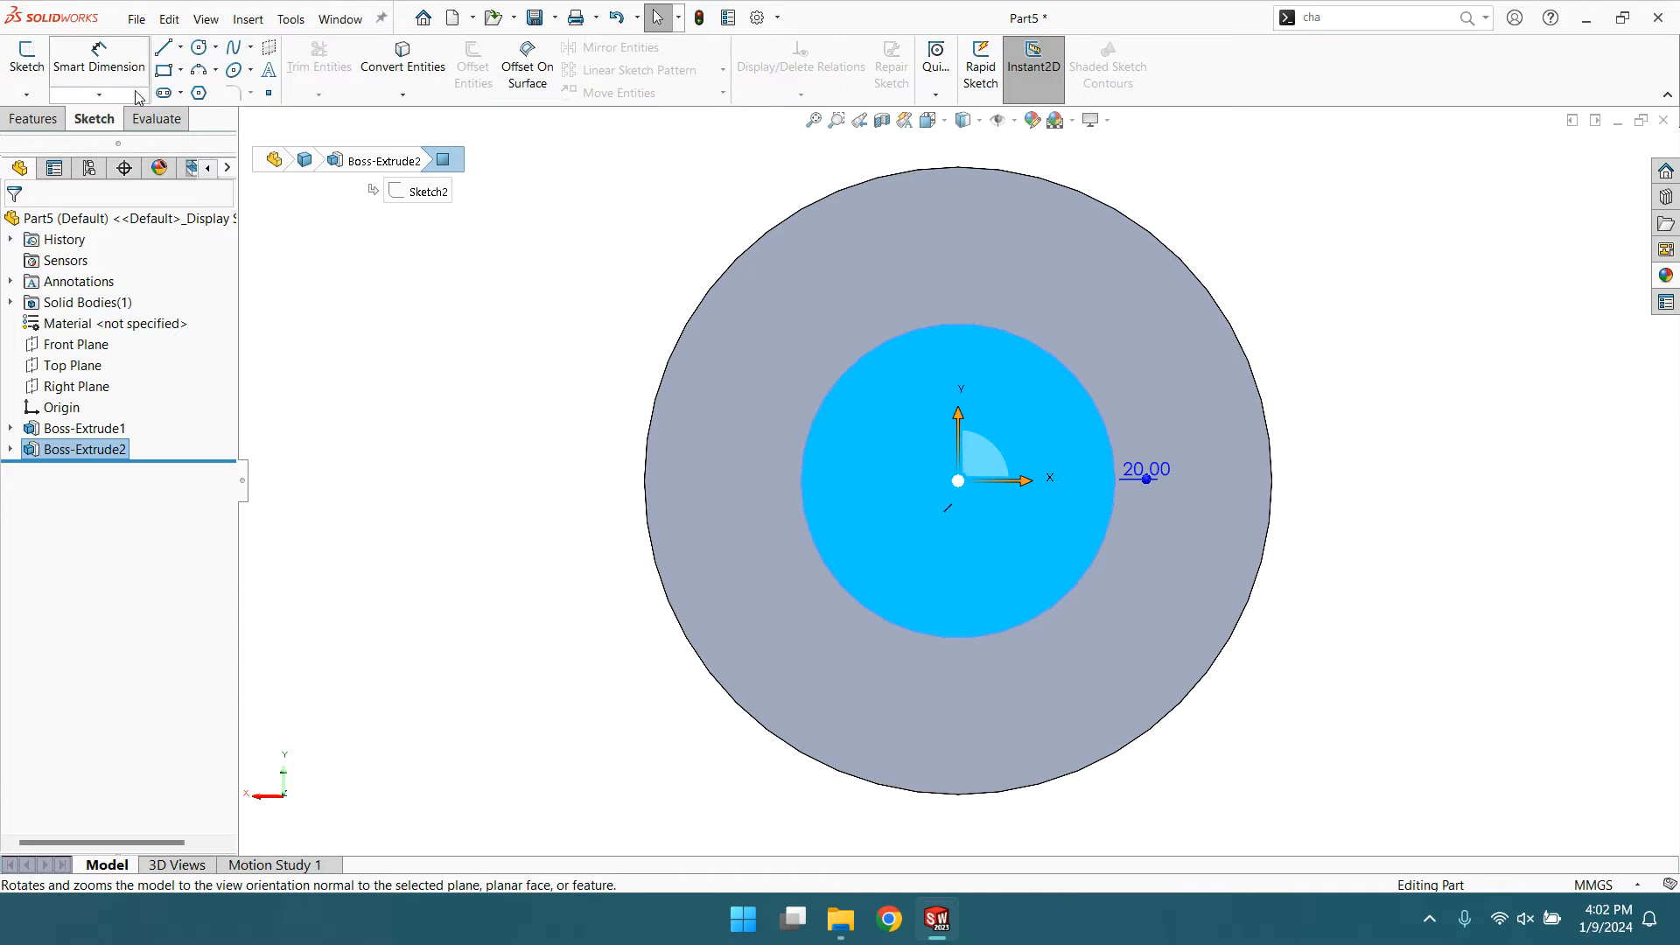
{"action": "left_click", "coordinate": [199, 47]}
{"action": "left_click", "coordinate": [960, 481]}
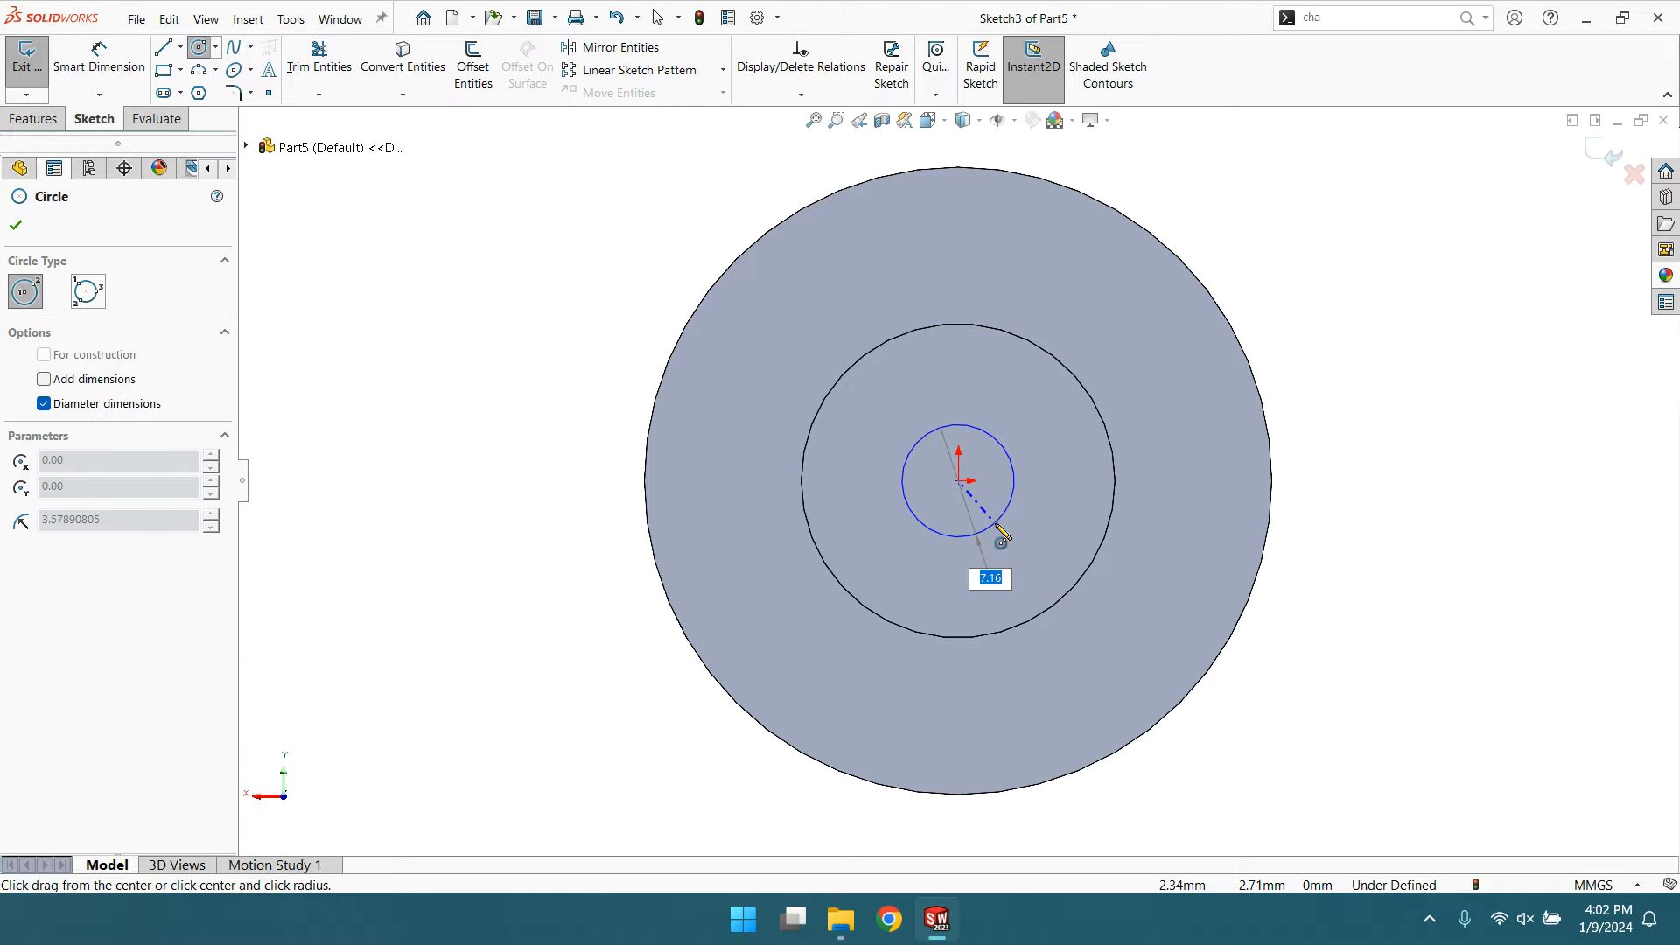
{"action": "type", "text": "10"}
{"action": "key", "text": "Return"}
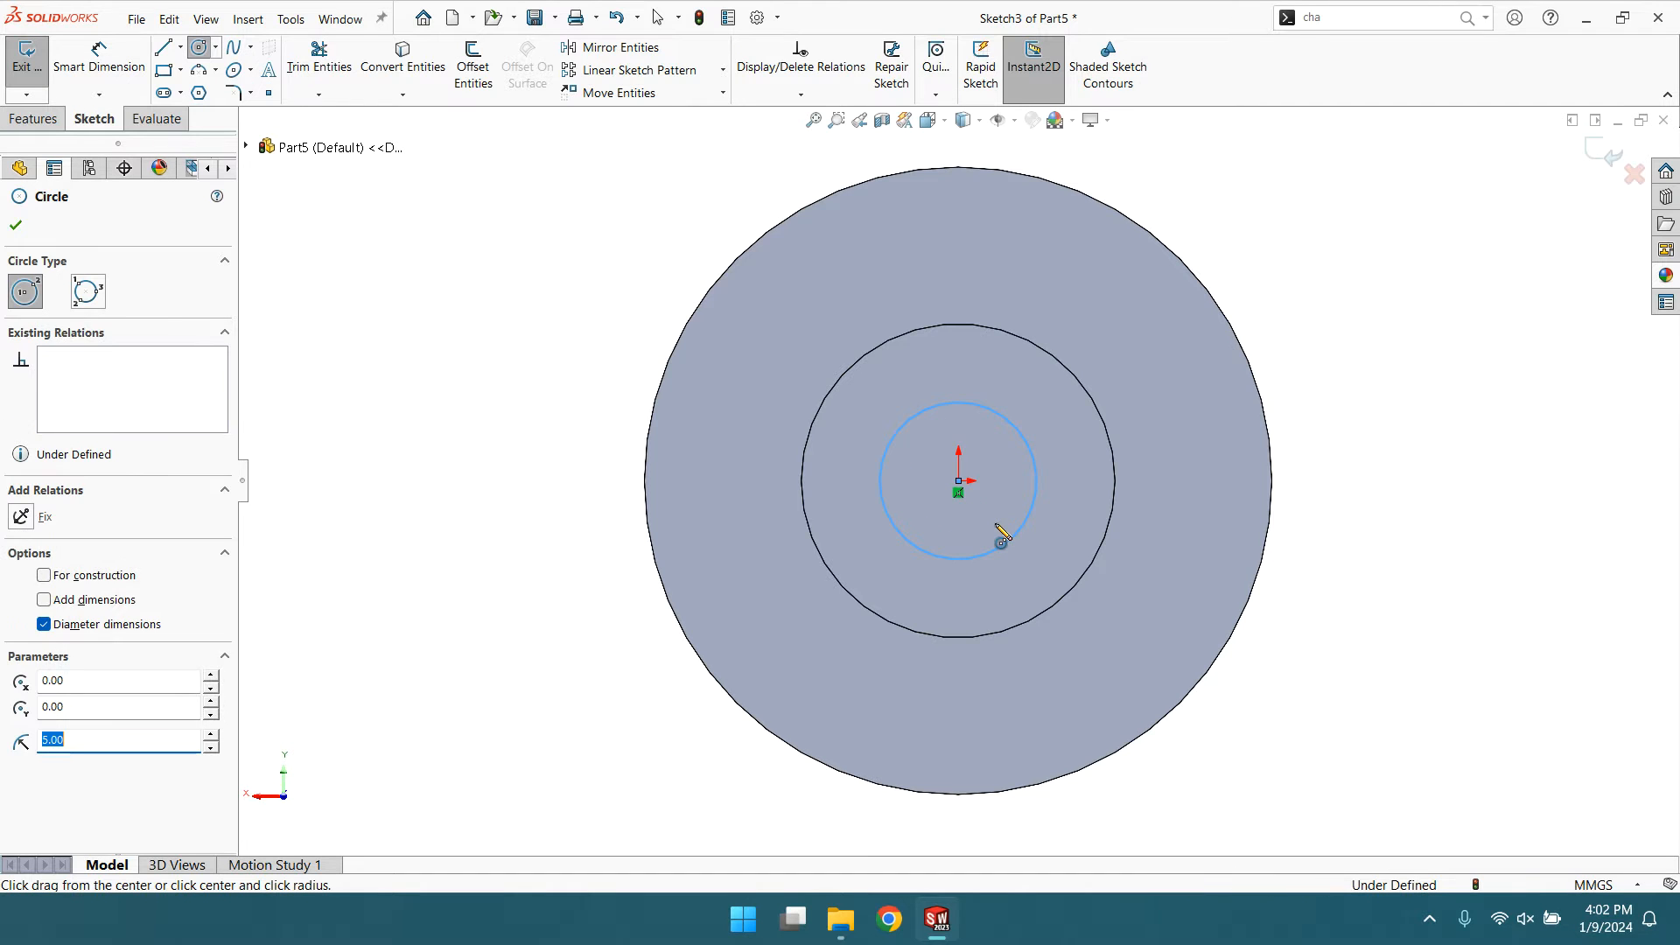
{"action": "left_click", "coordinate": [15, 225]}
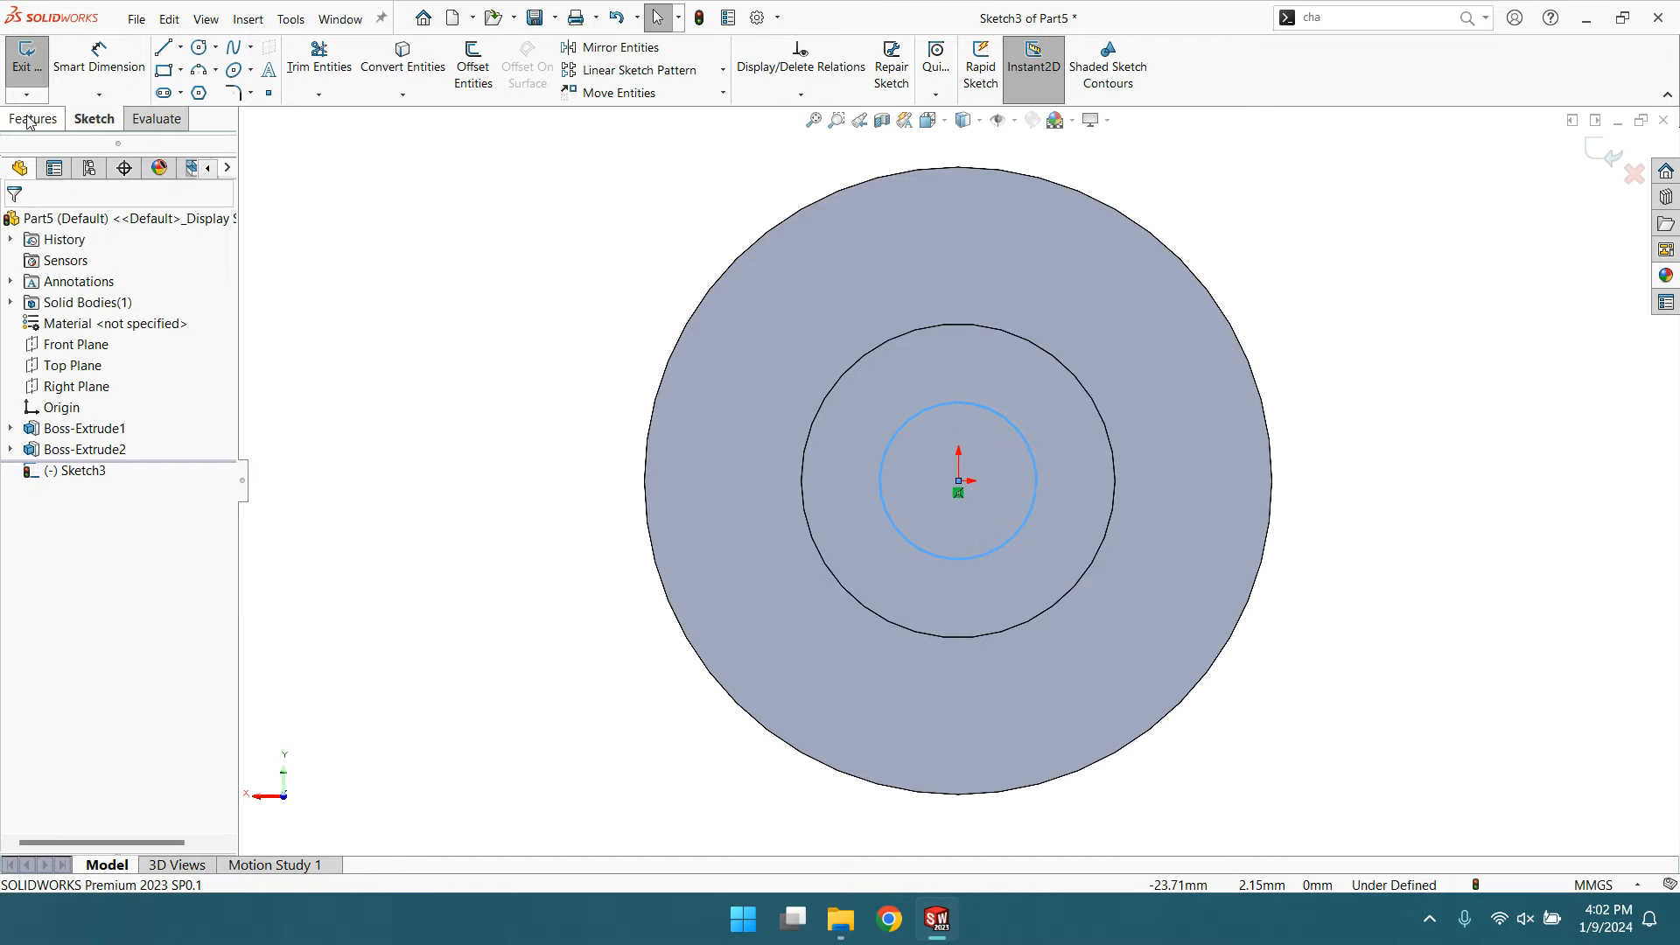
- Cut the 10 mm circle through both cylinders with a Blind Extruded Cut deep enough to pass the far face
{"action": "left_click", "coordinate": [33, 119]}
{"action": "left_click", "coordinate": [302, 68]}
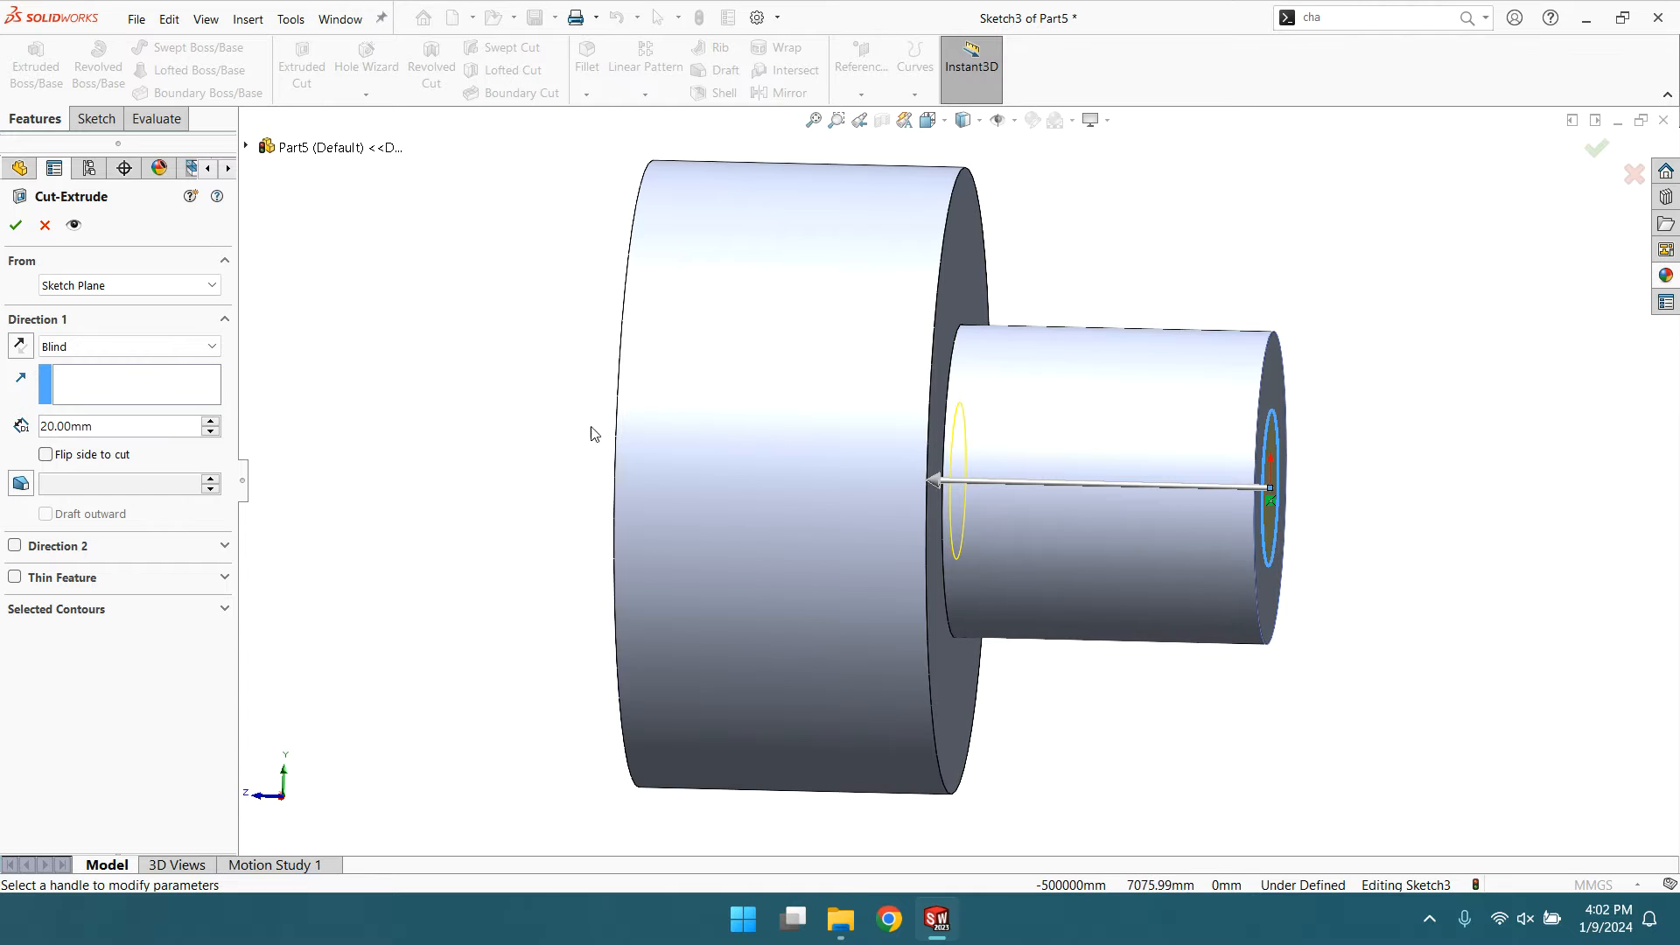
{"action": "left_click_drag", "start_coordinate": [947, 481], "coordinate": [480, 473]}
{"action": "left_click", "coordinate": [16, 229]}
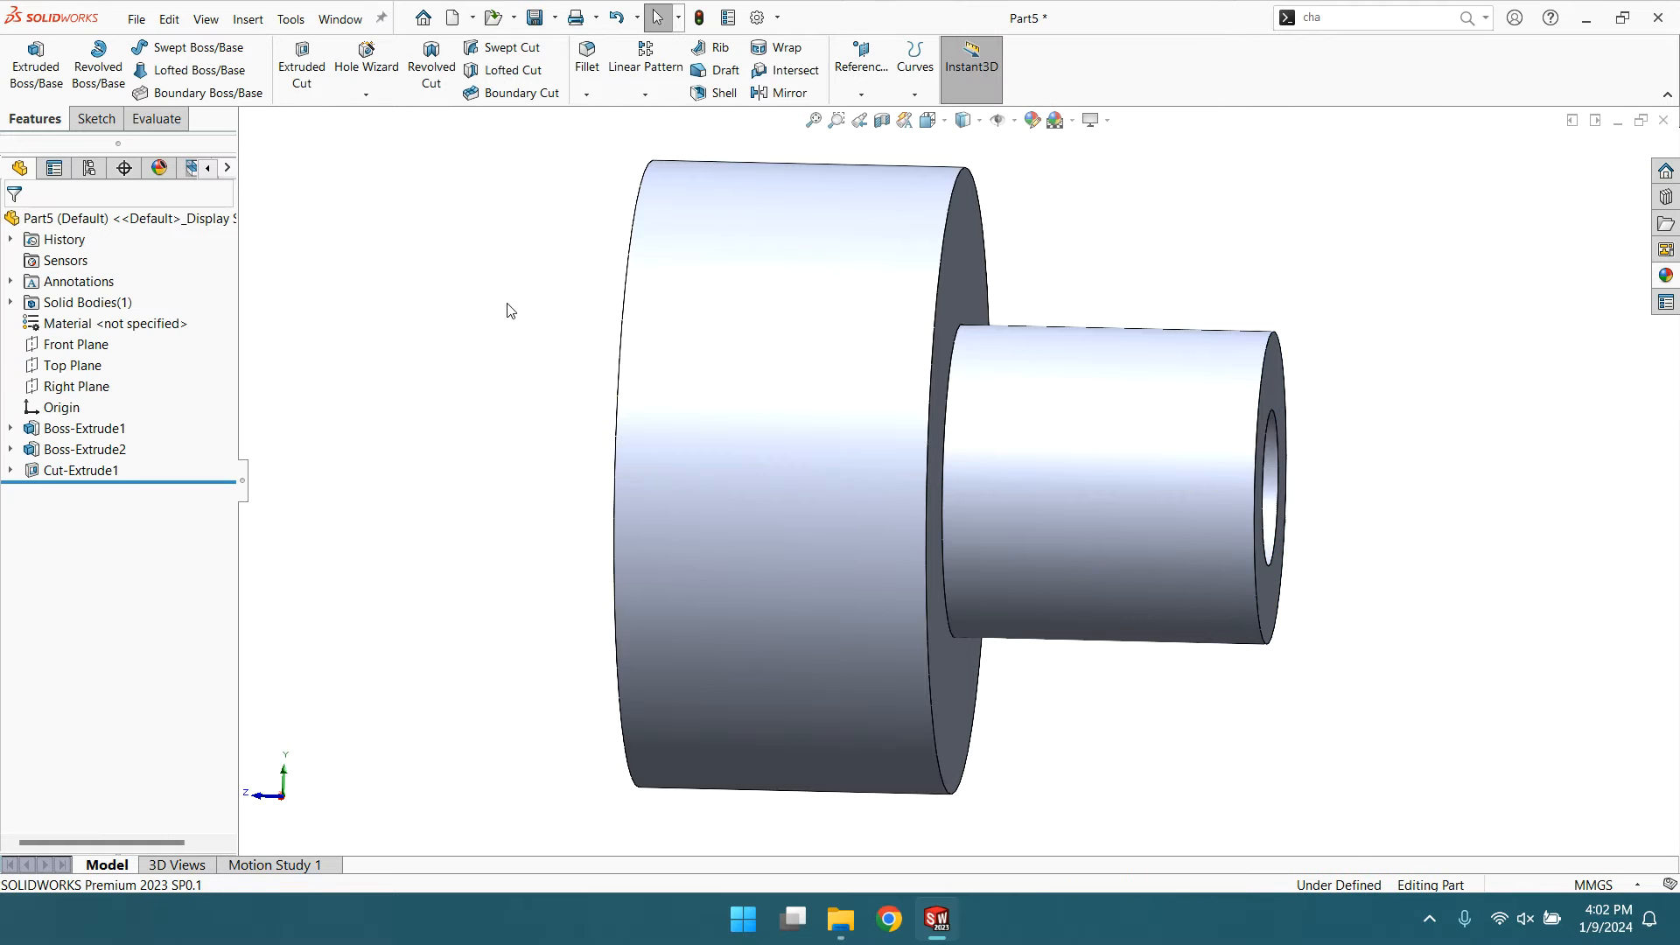
- Chamfer the outer edge of the large cylinder's front face with a 5 mm distance and 45 degree angle
{"action": "middle_click_drag", "start_coordinate": [532, 436], "coordinate": [659, 457]}
{"action": "scroll", "coordinate": [944, 516], "scroll_direction": "down", "scroll_amount": 2}
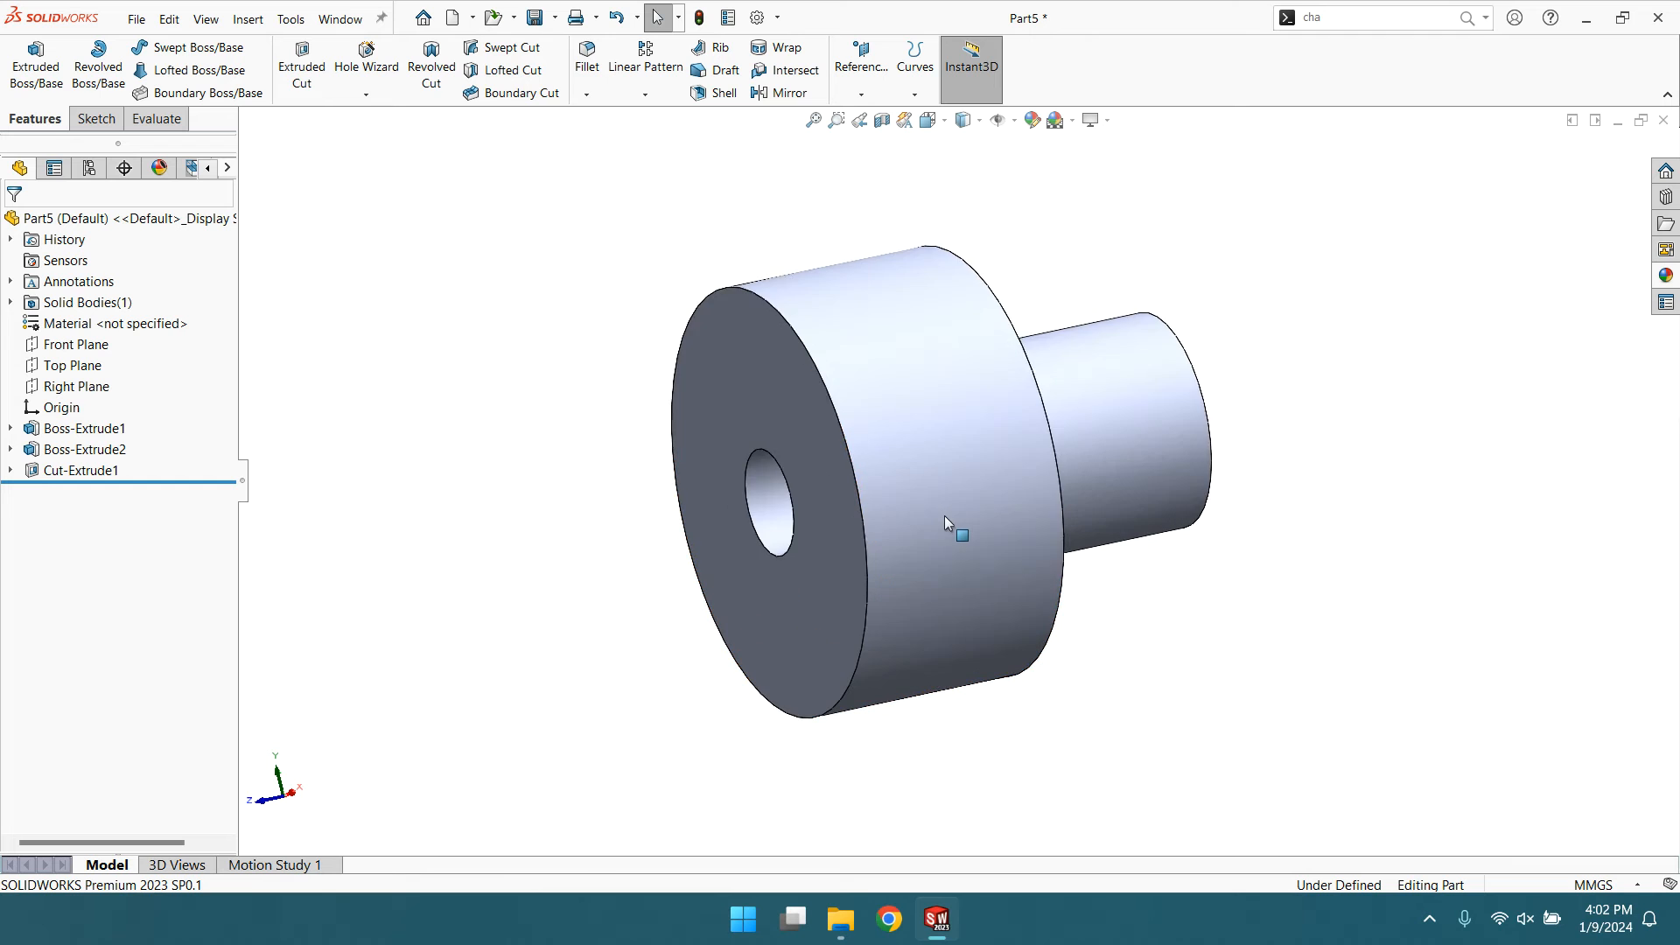
{"action": "scroll", "coordinate": [916, 465], "scroll_direction": "up", "scroll_amount": 2}
{"action": "scroll", "coordinate": [917, 466], "scroll_direction": "down", "scroll_amount": 2}
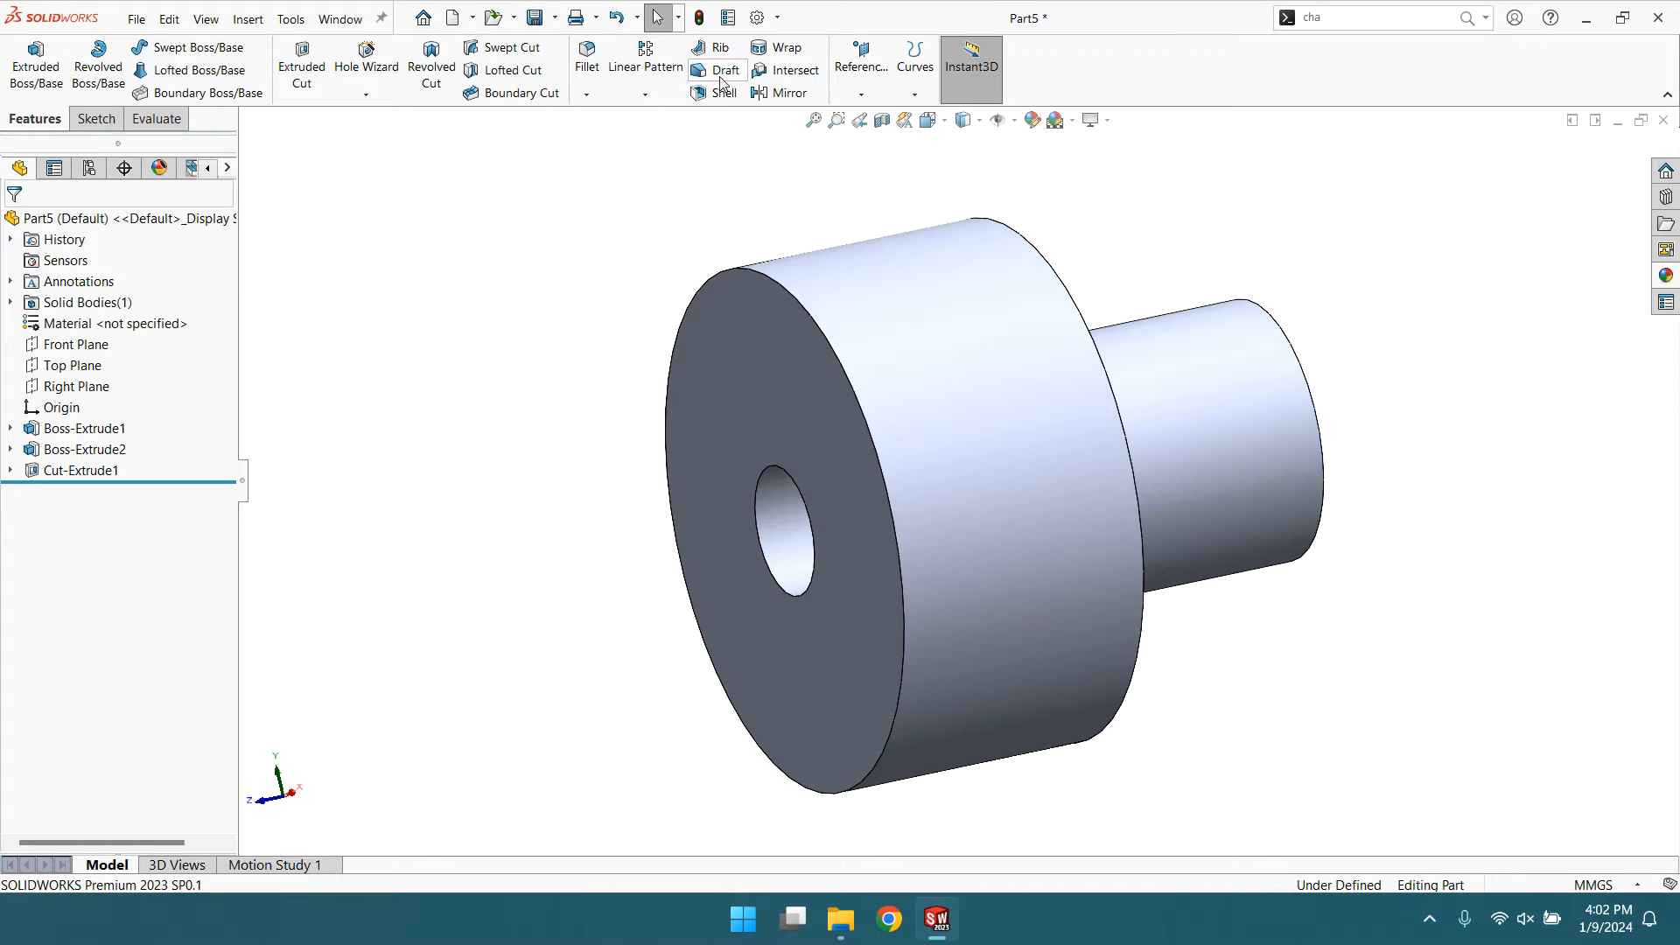
{"action": "left_click", "coordinate": [587, 94]}
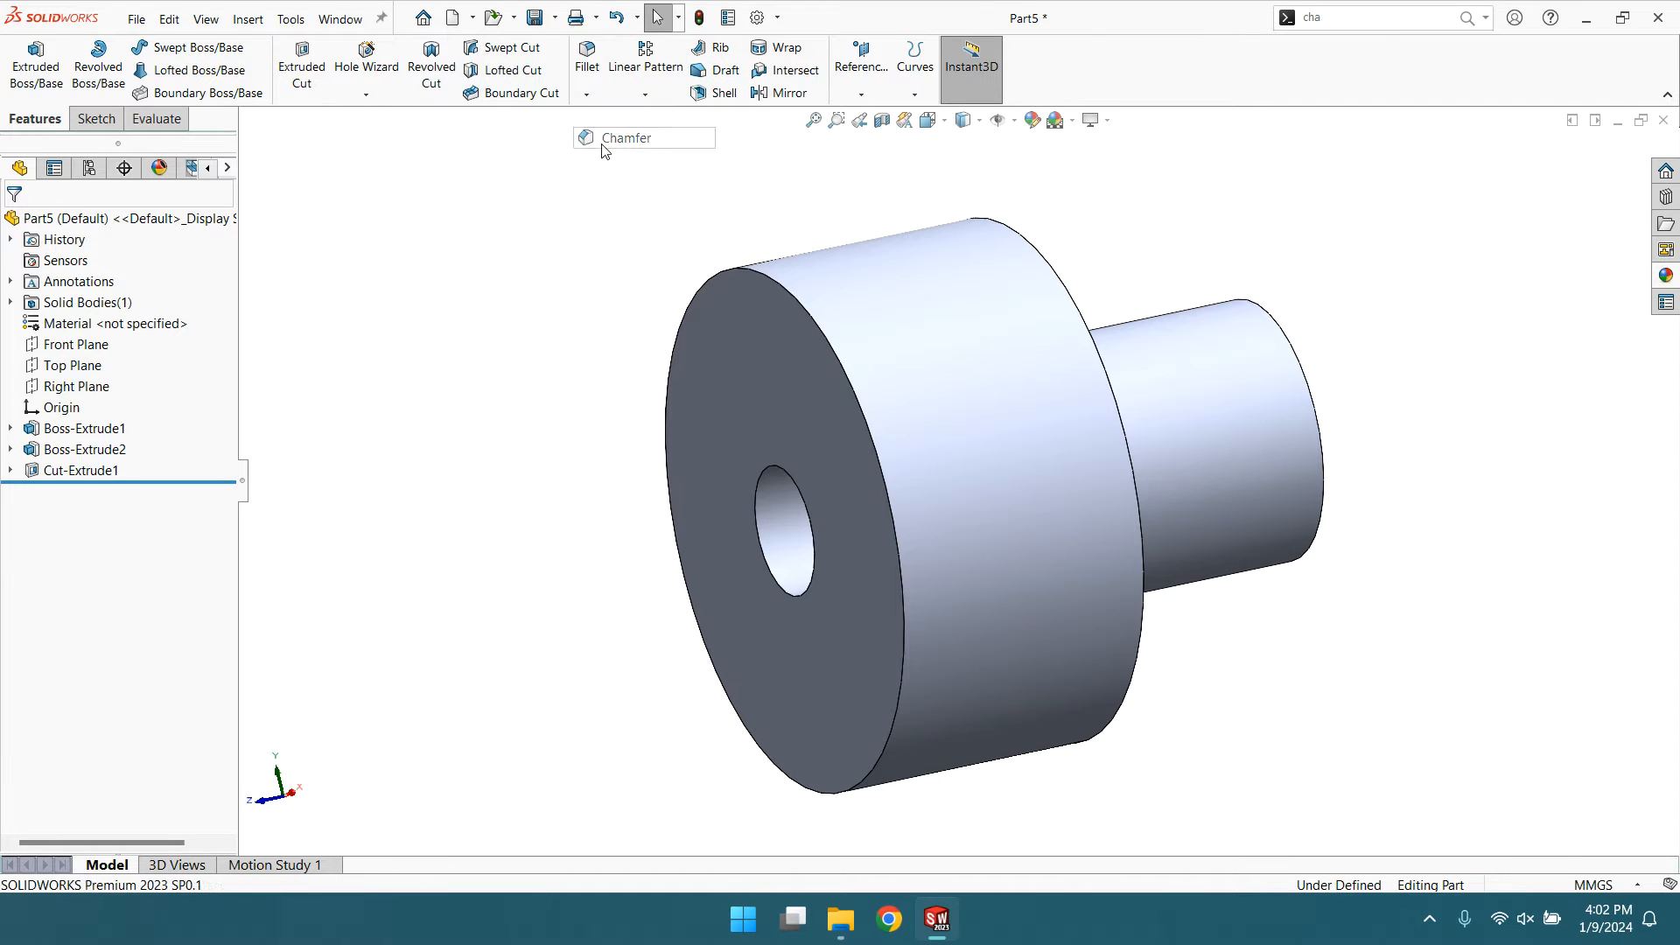
{"action": "left_click", "coordinate": [617, 137]}
{"action": "left_click", "coordinate": [107, 620]}
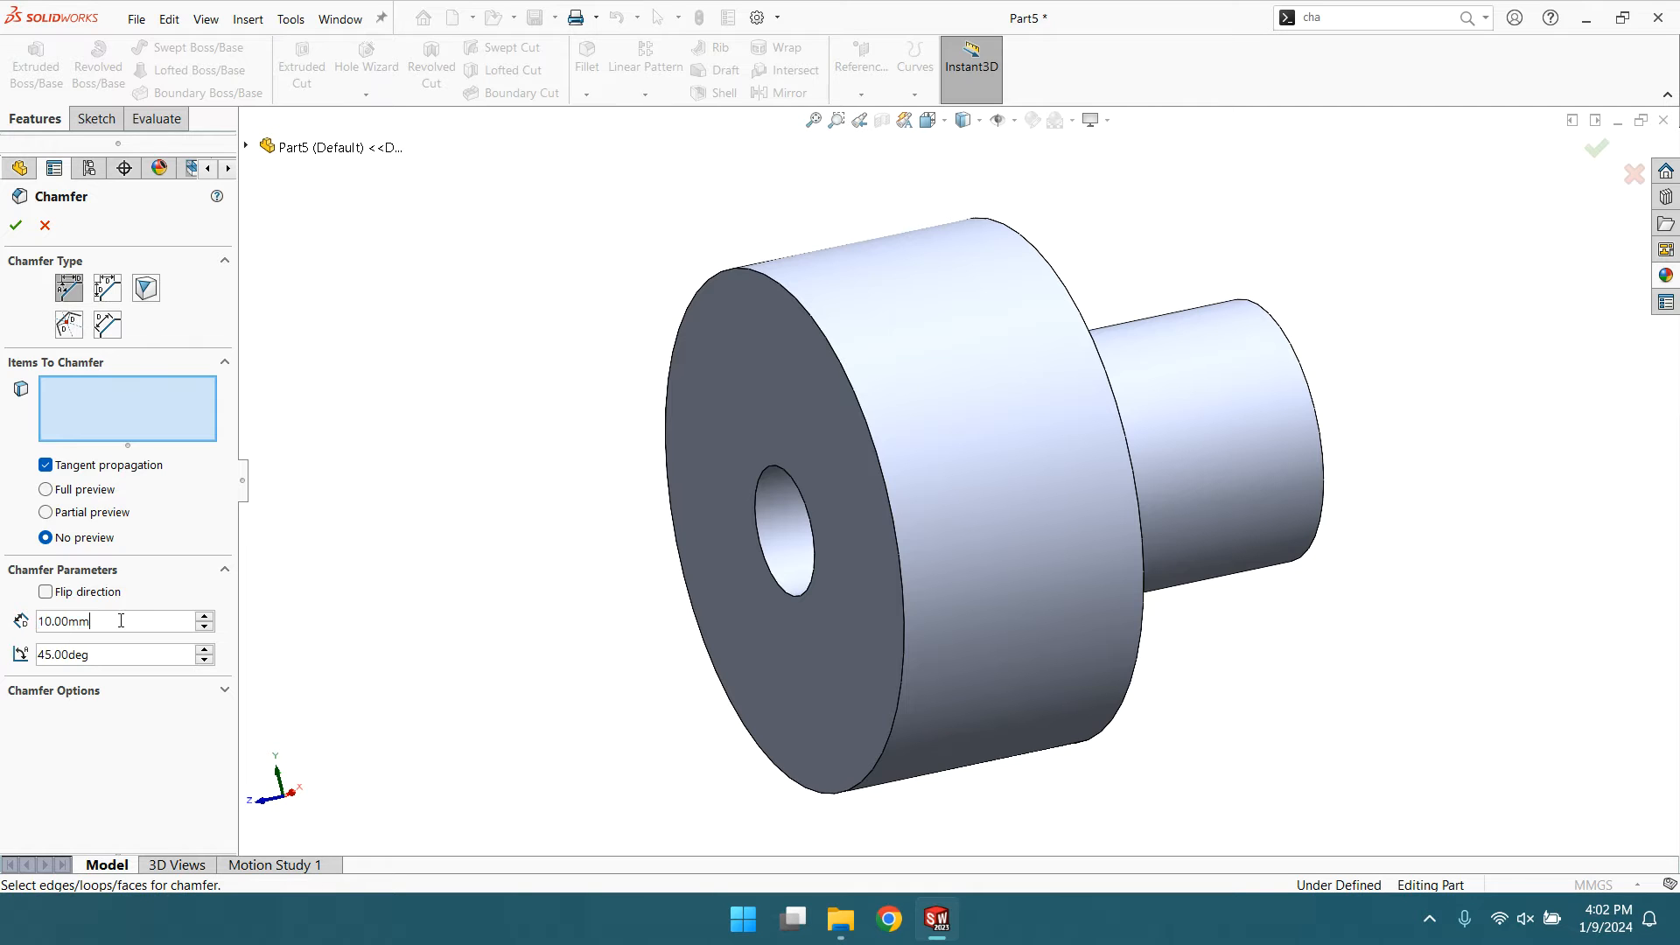
{"action": "type", "text": "5"}
{"action": "key", "text": "Return"}
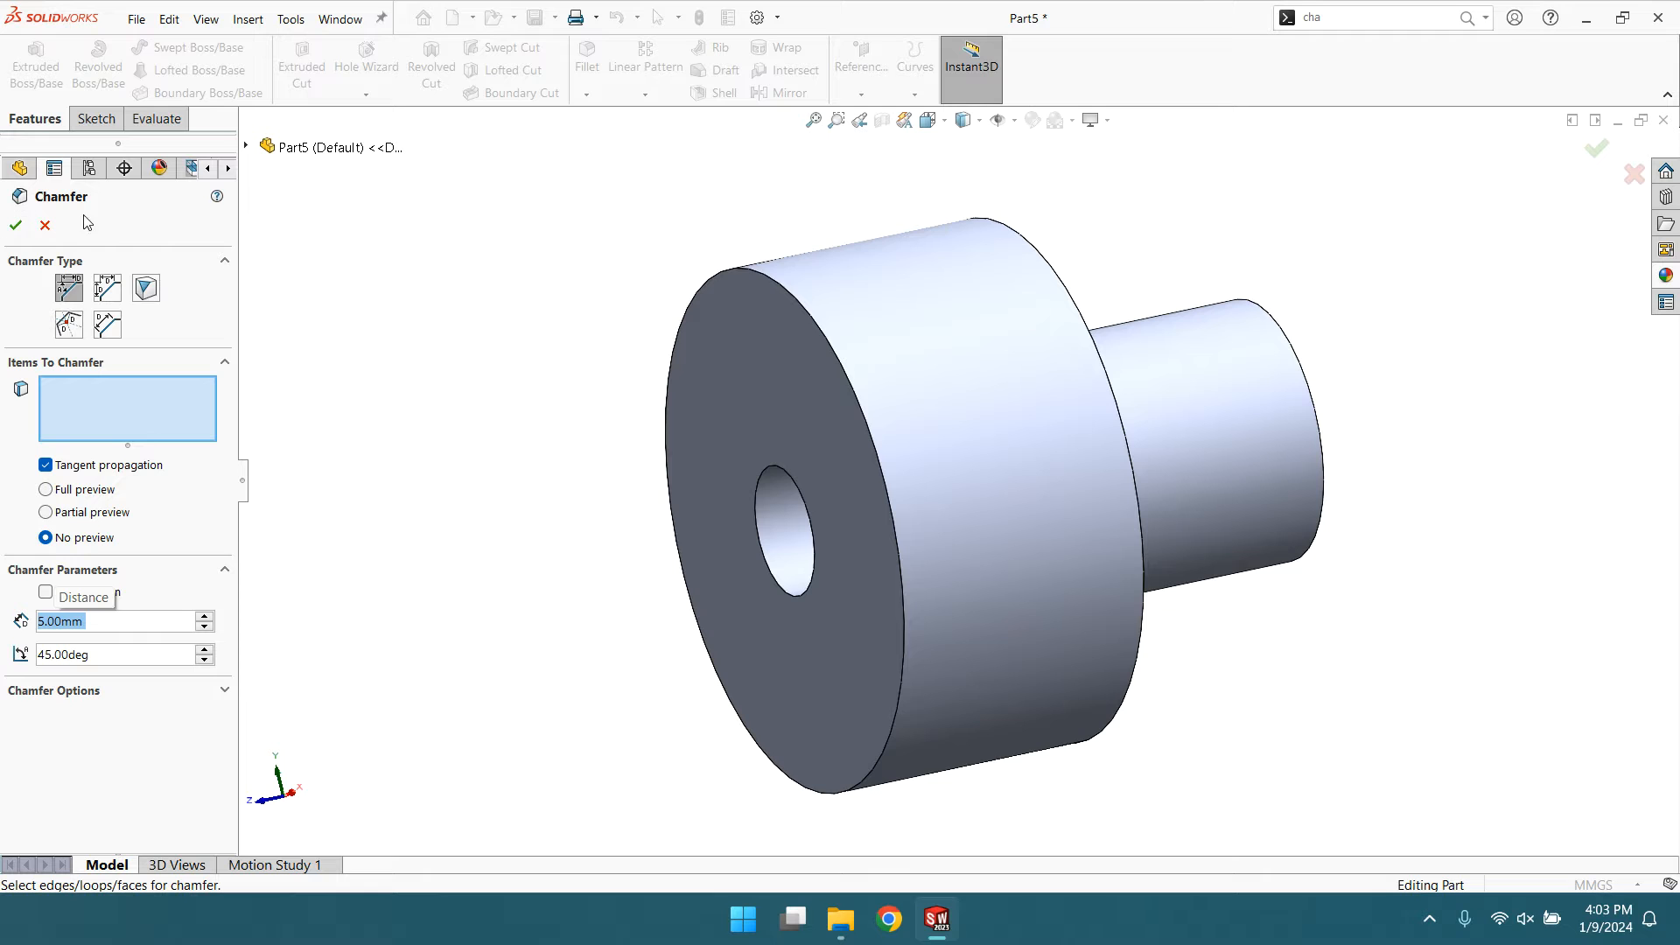
{"action": "left_click", "coordinate": [753, 272]}
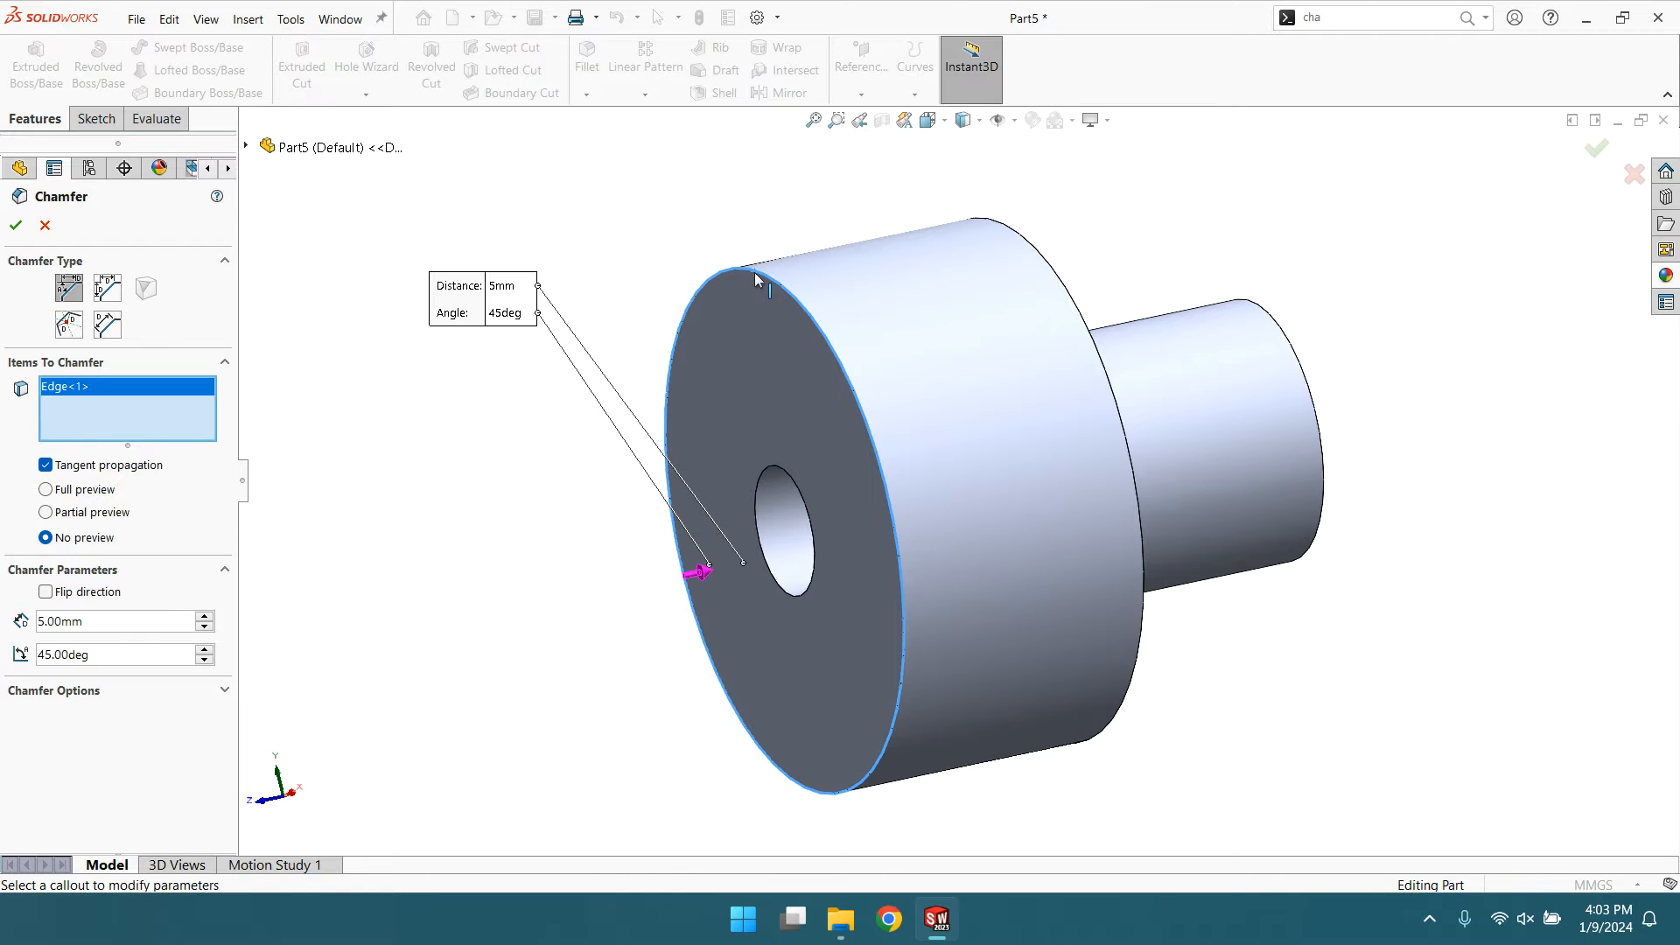
{"action": "left_click", "coordinate": [17, 226]}
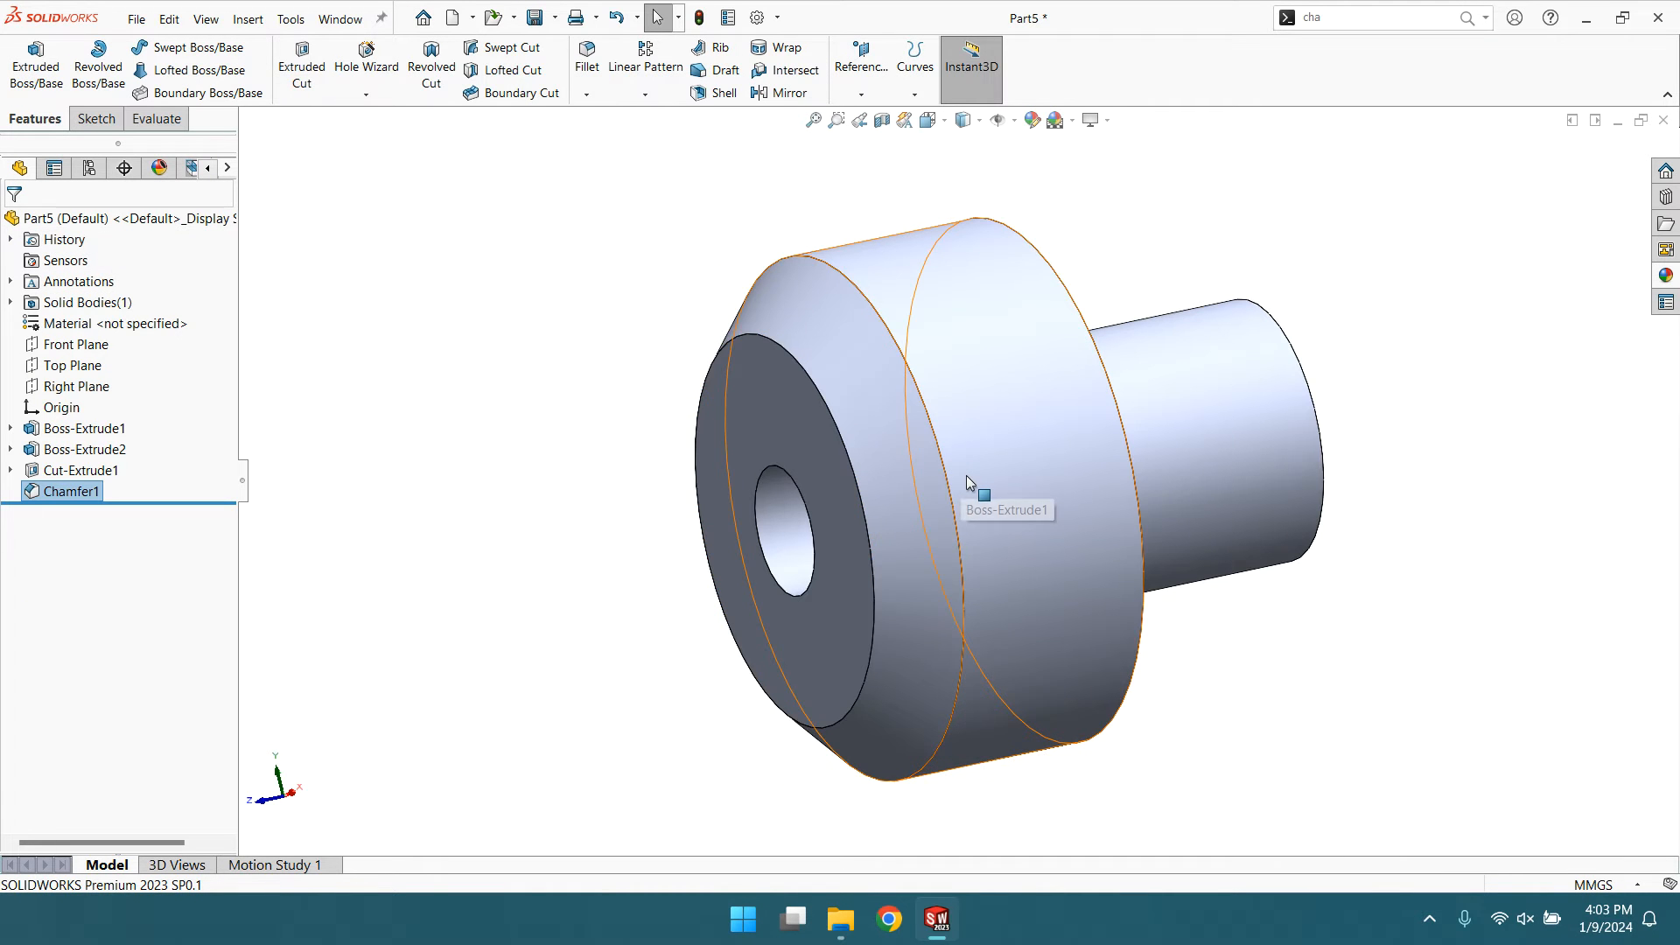
- Change the distance of the chamfer on the large cylinder's front edge to 2.5 mm
{"action": "scroll", "coordinate": [958, 468], "scroll_direction": "up", "scroll_amount": 3}
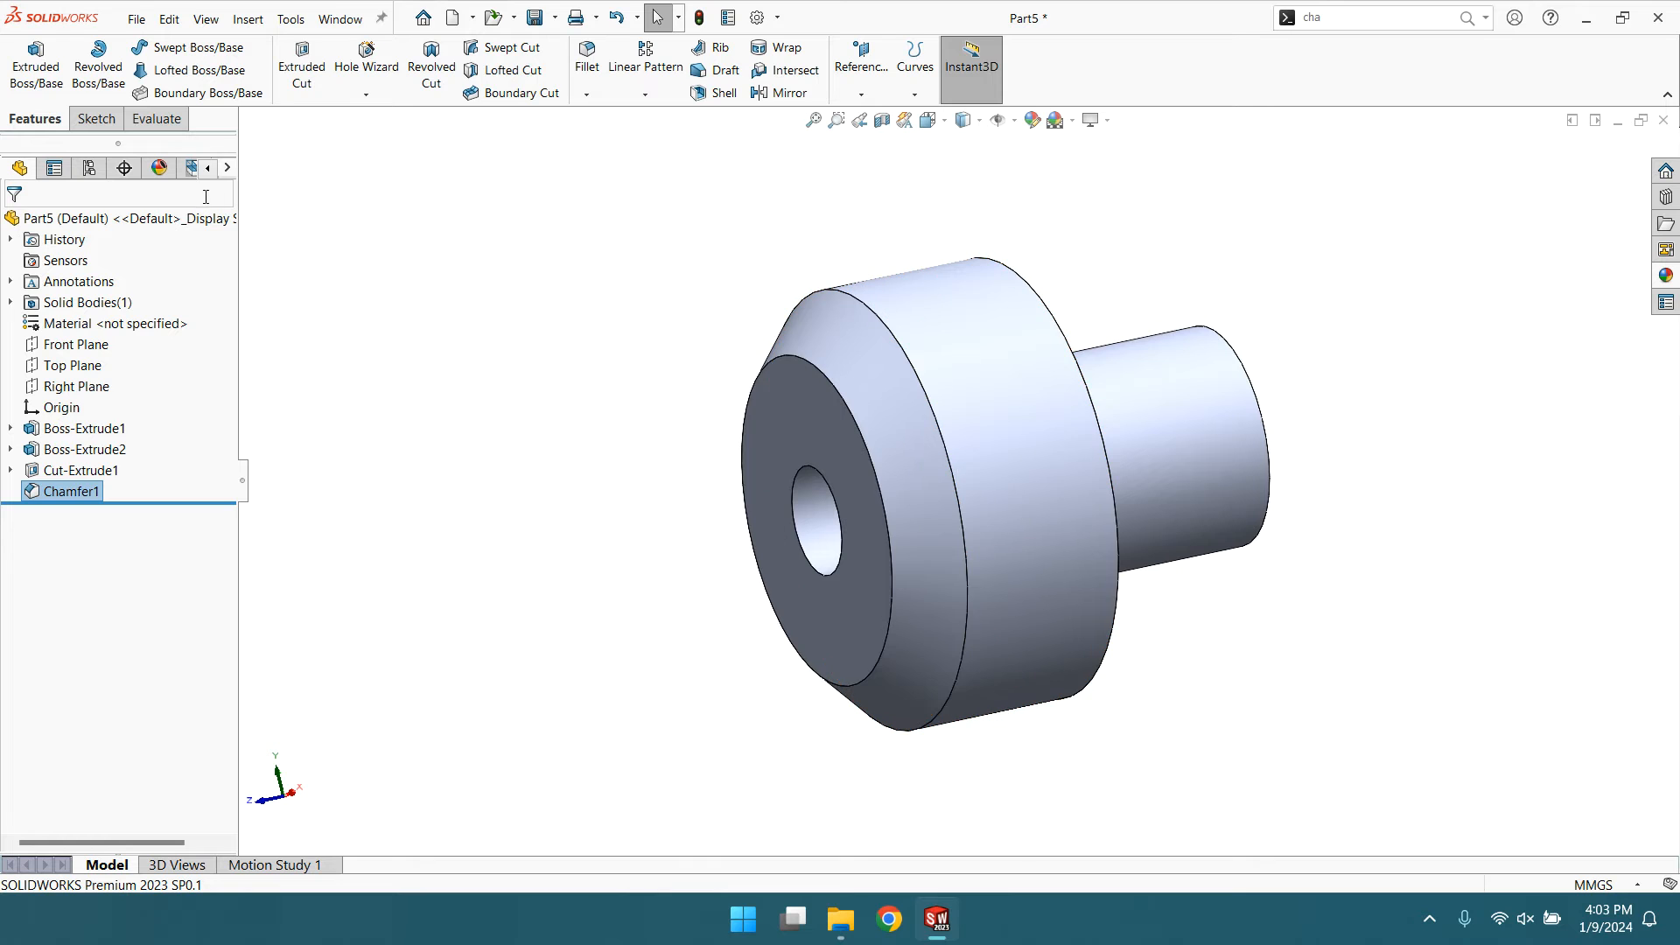
{"action": "left_click", "coordinate": [36, 491]}
{"action": "left_click", "coordinate": [58, 446]}
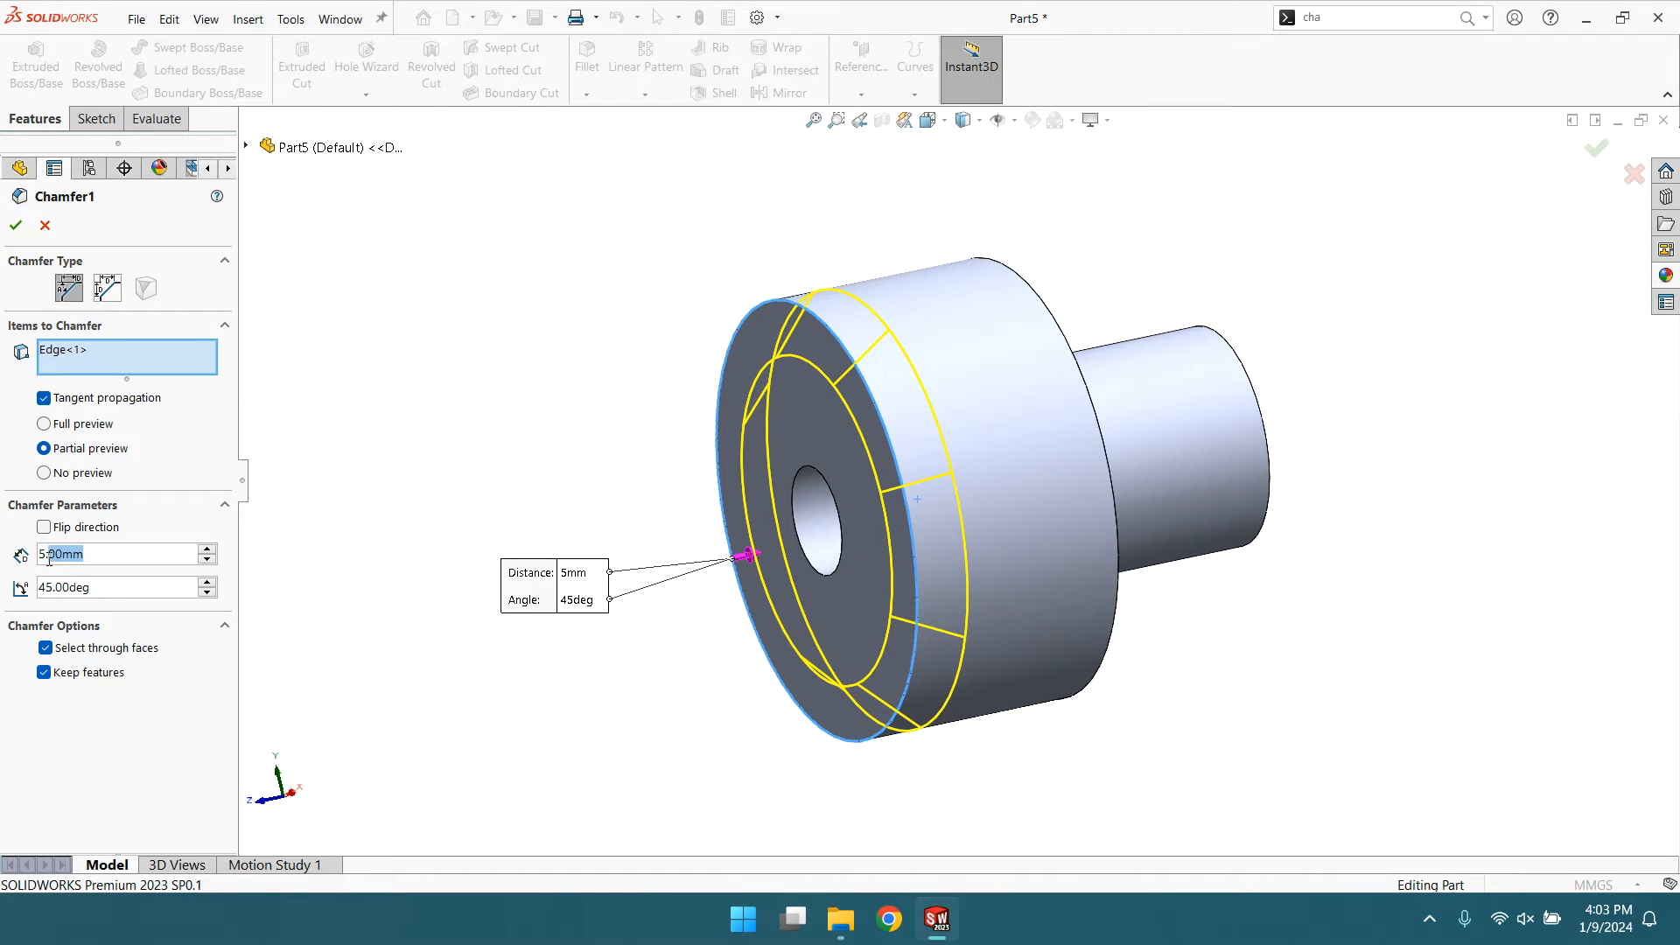
{"action": "type", "text": "2.5"}
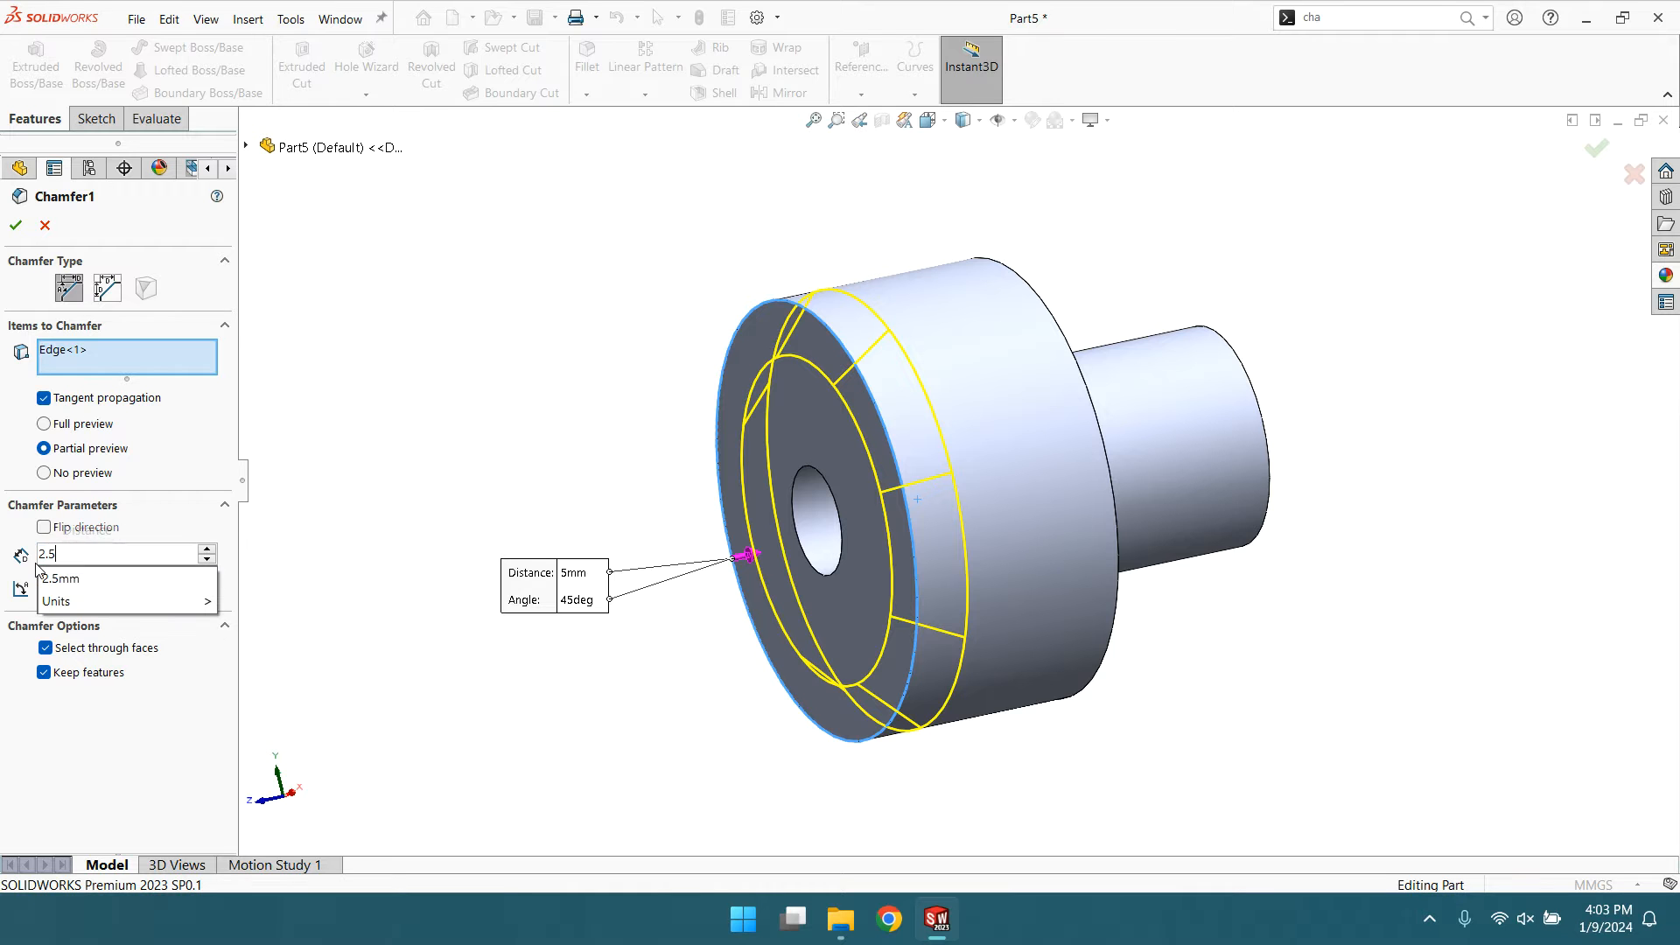
{"action": "key", "text": "Return"}
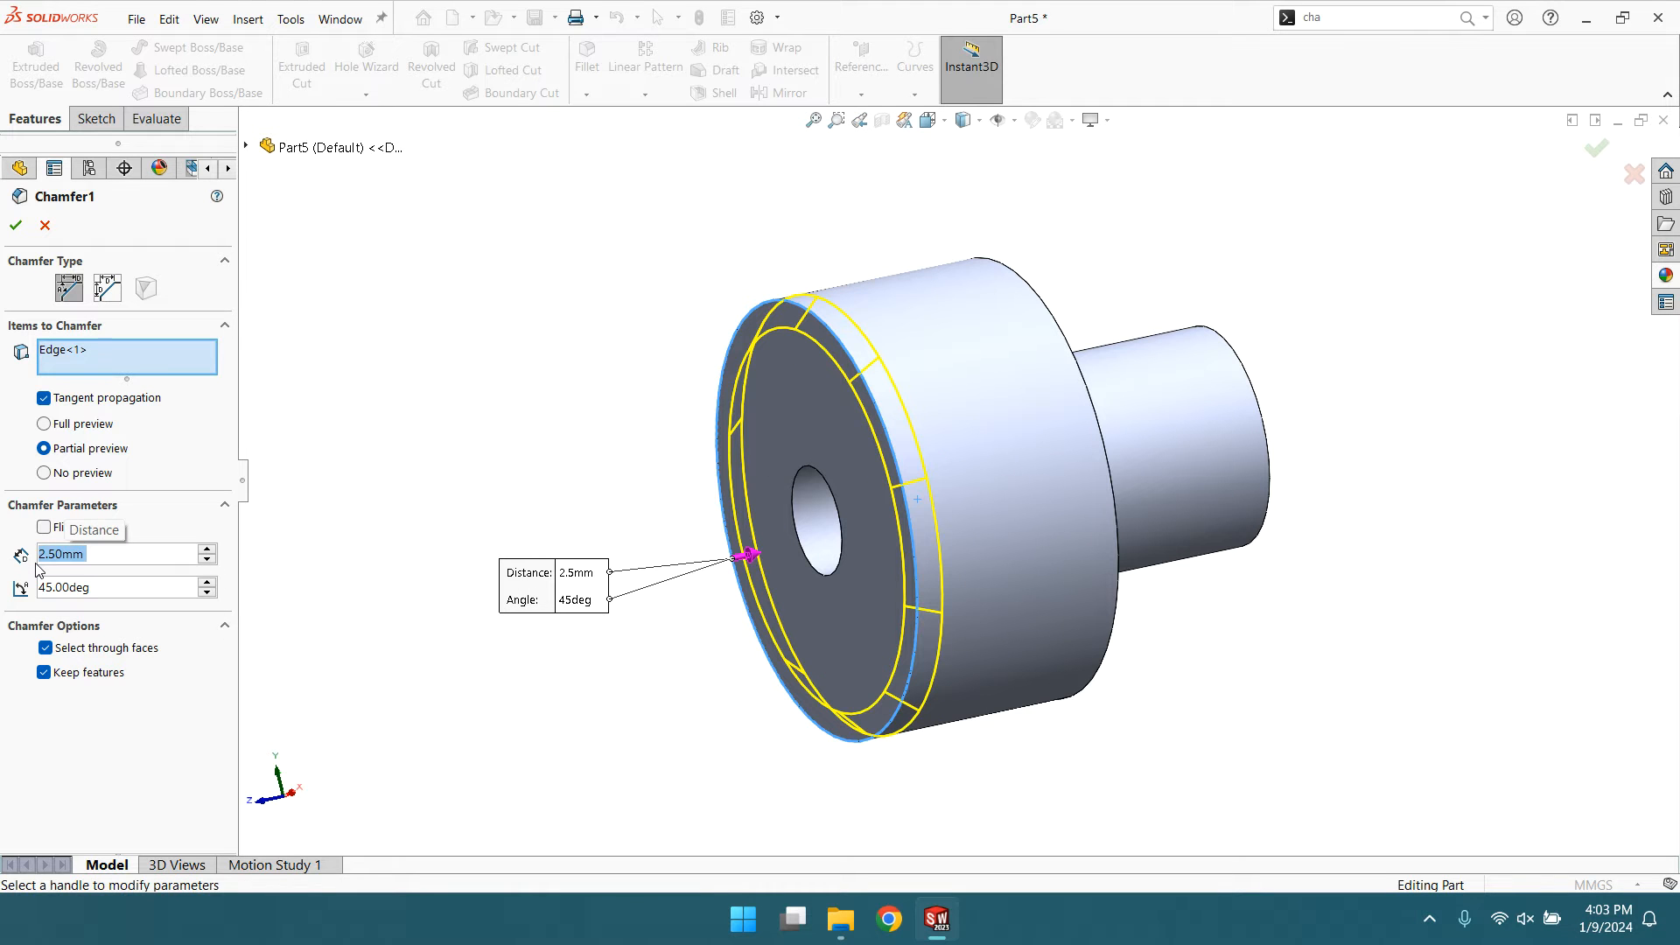
{"action": "left_click", "coordinate": [16, 227]}
- Chamfer the large cylinder's outer edge on the side of the smaller cylinder at 5 mm and 45 degrees
{"action": "scroll", "coordinate": [894, 403], "scroll_direction": "up", "scroll_amount": 3}
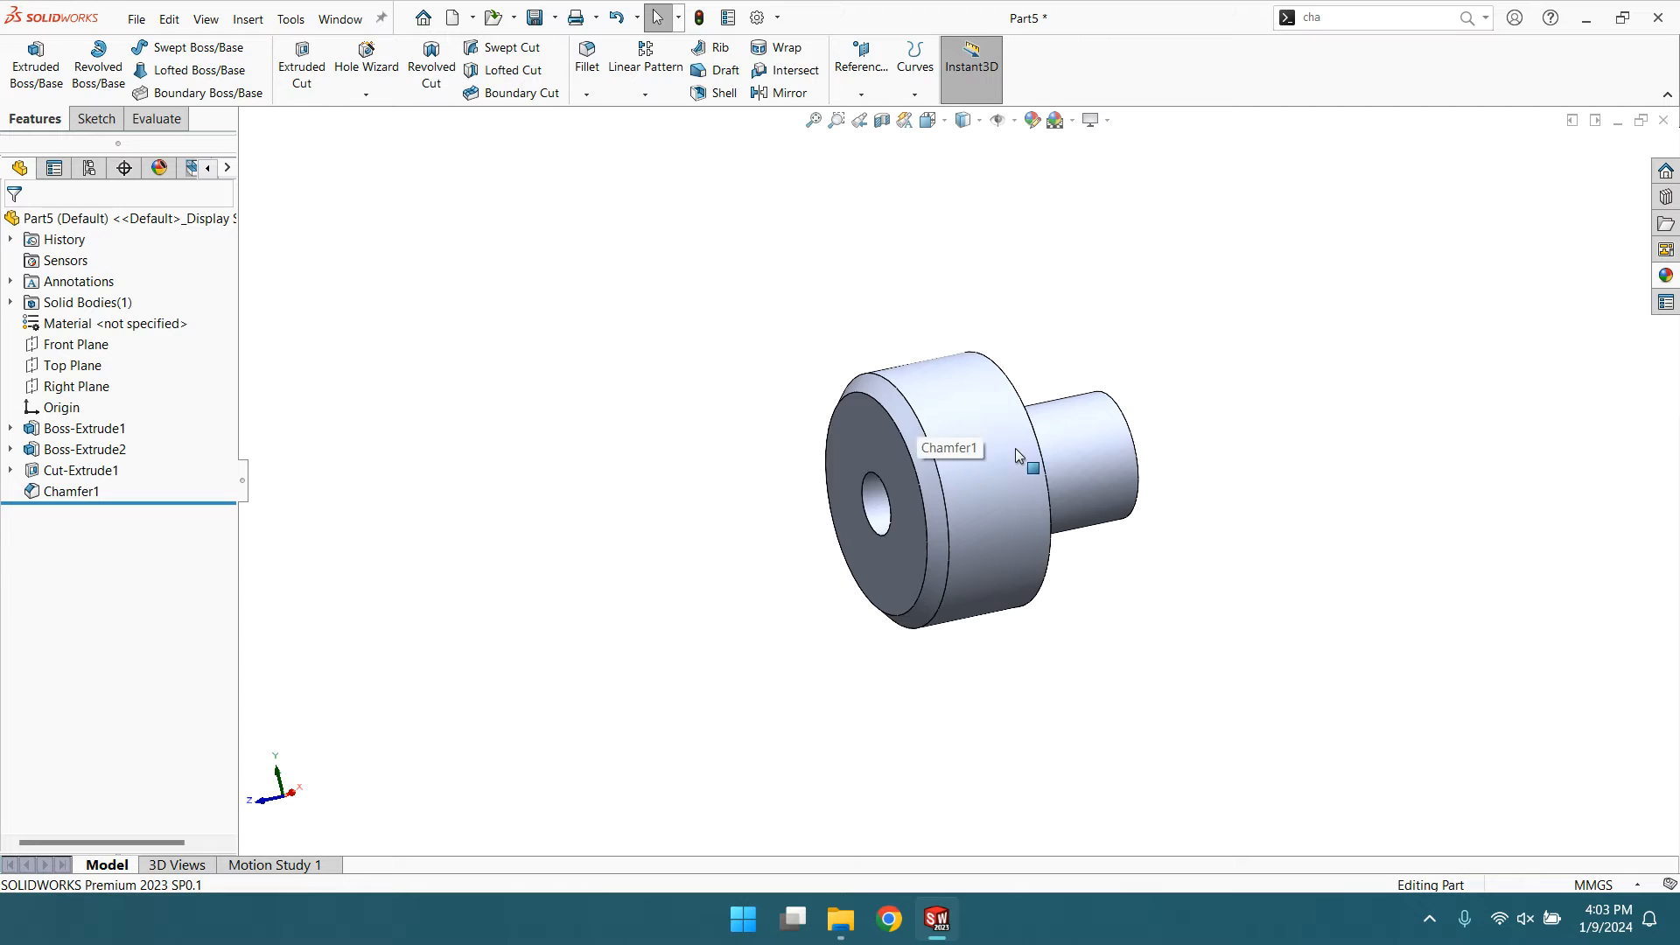
{"action": "scroll", "coordinate": [1015, 448], "scroll_direction": "down", "scroll_amount": 3}
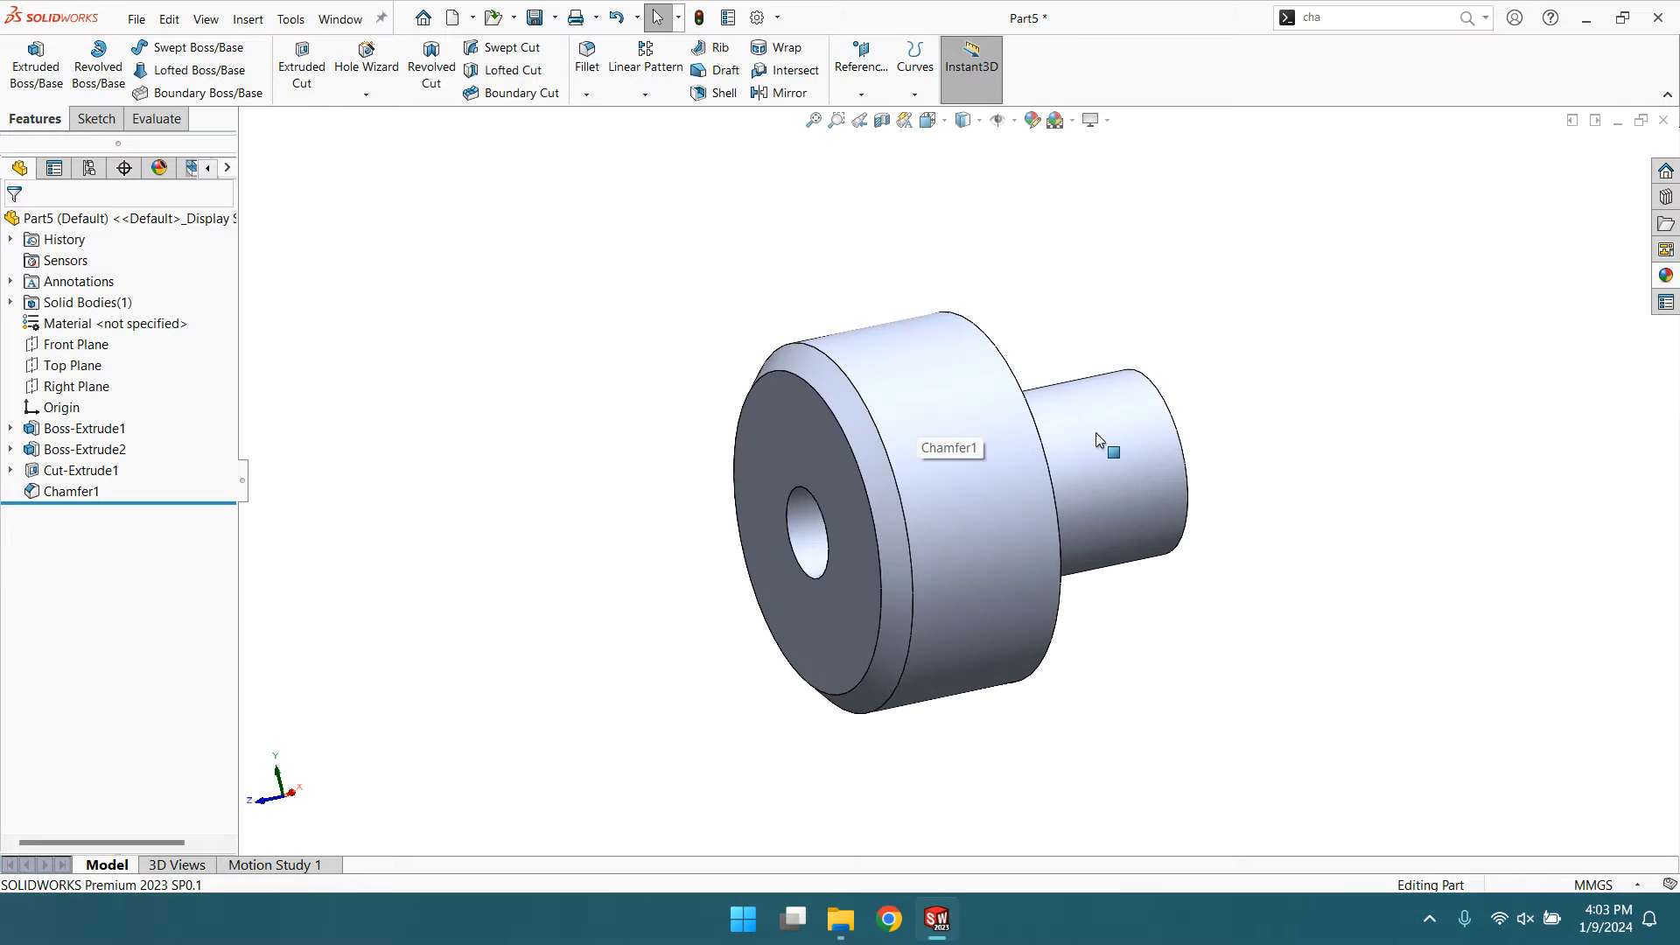
{"action": "left_click", "coordinate": [586, 94]}
{"action": "left_click", "coordinate": [612, 138]}
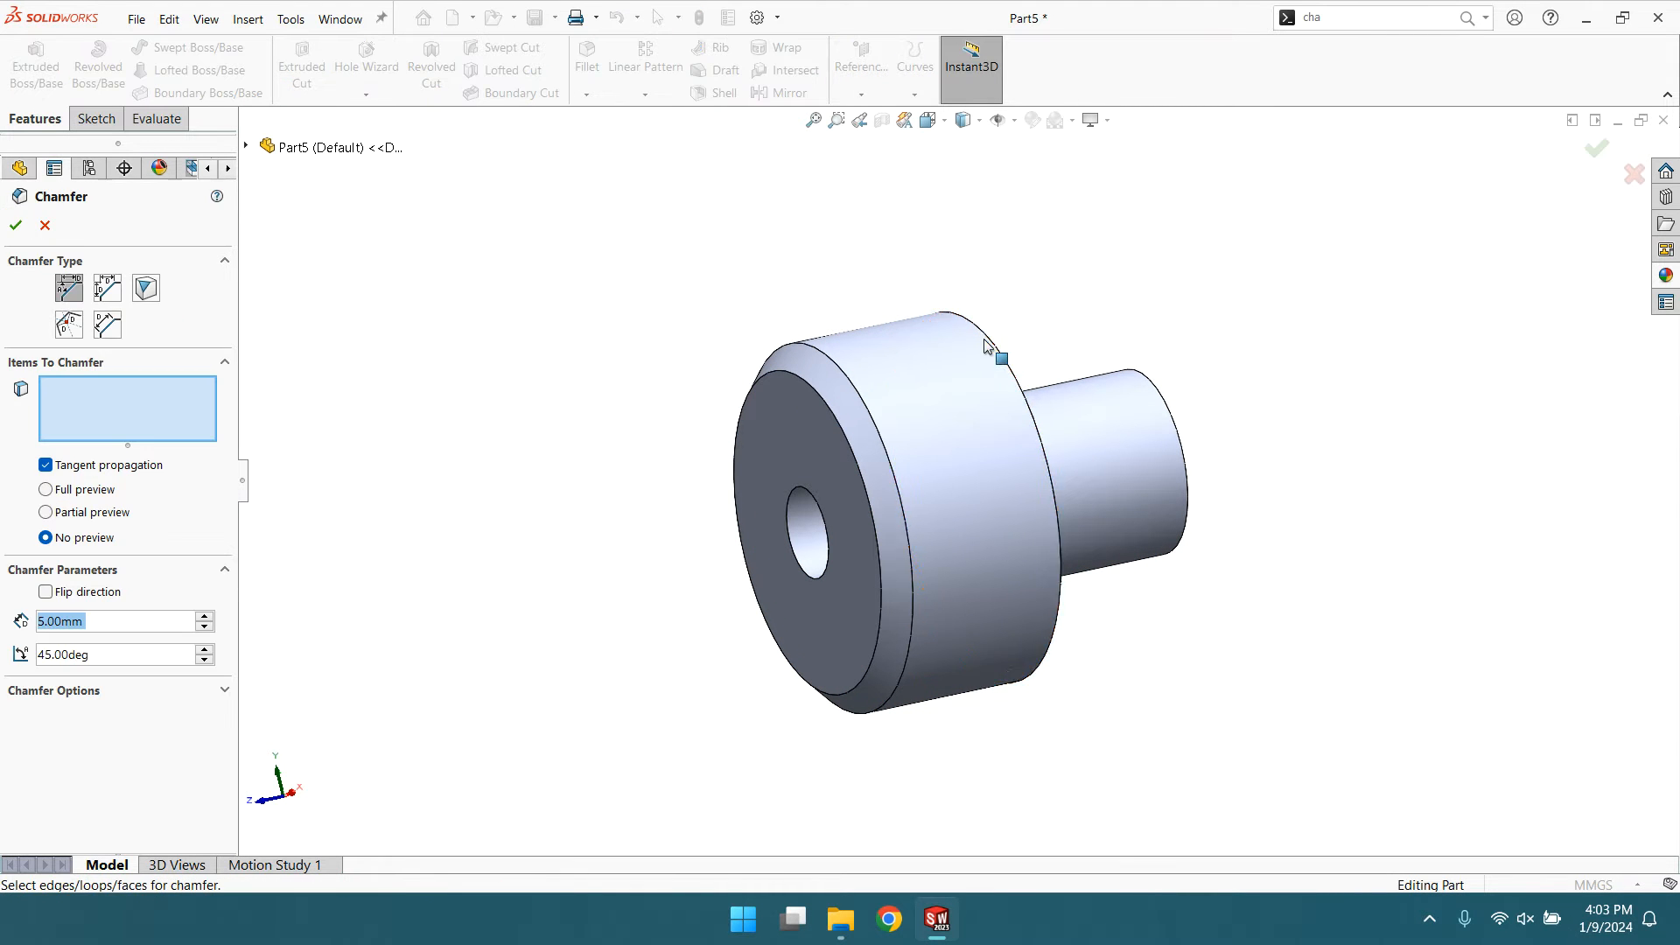
{"action": "left_click", "coordinate": [993, 349]}
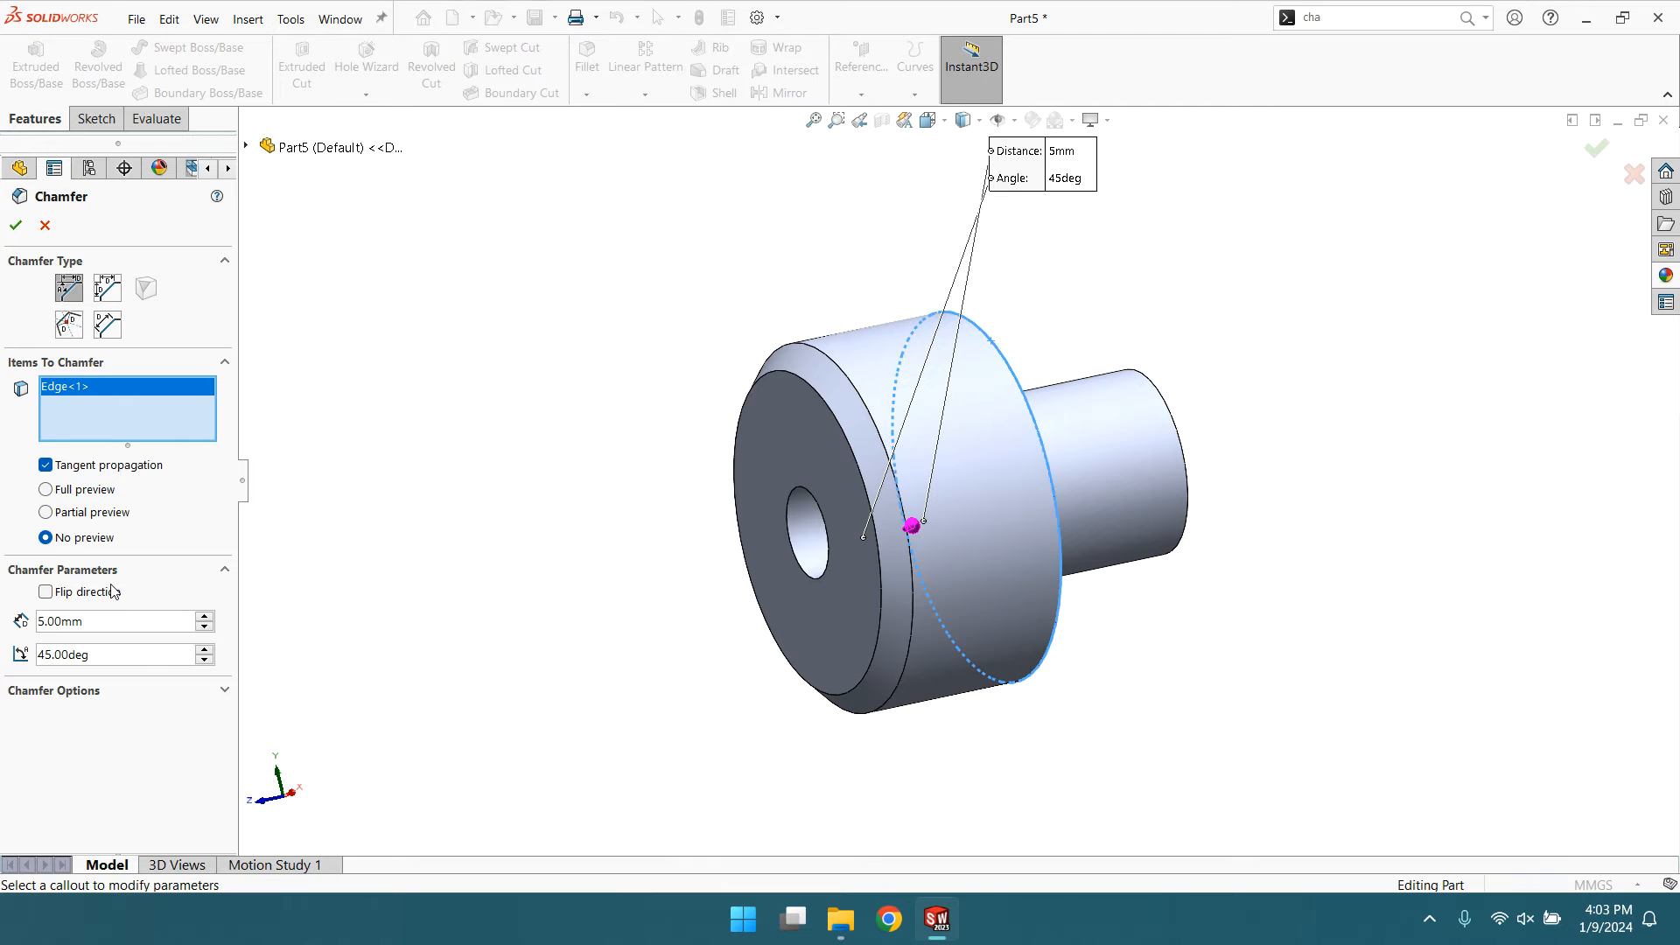
{"action": "left_click", "coordinate": [16, 226]}
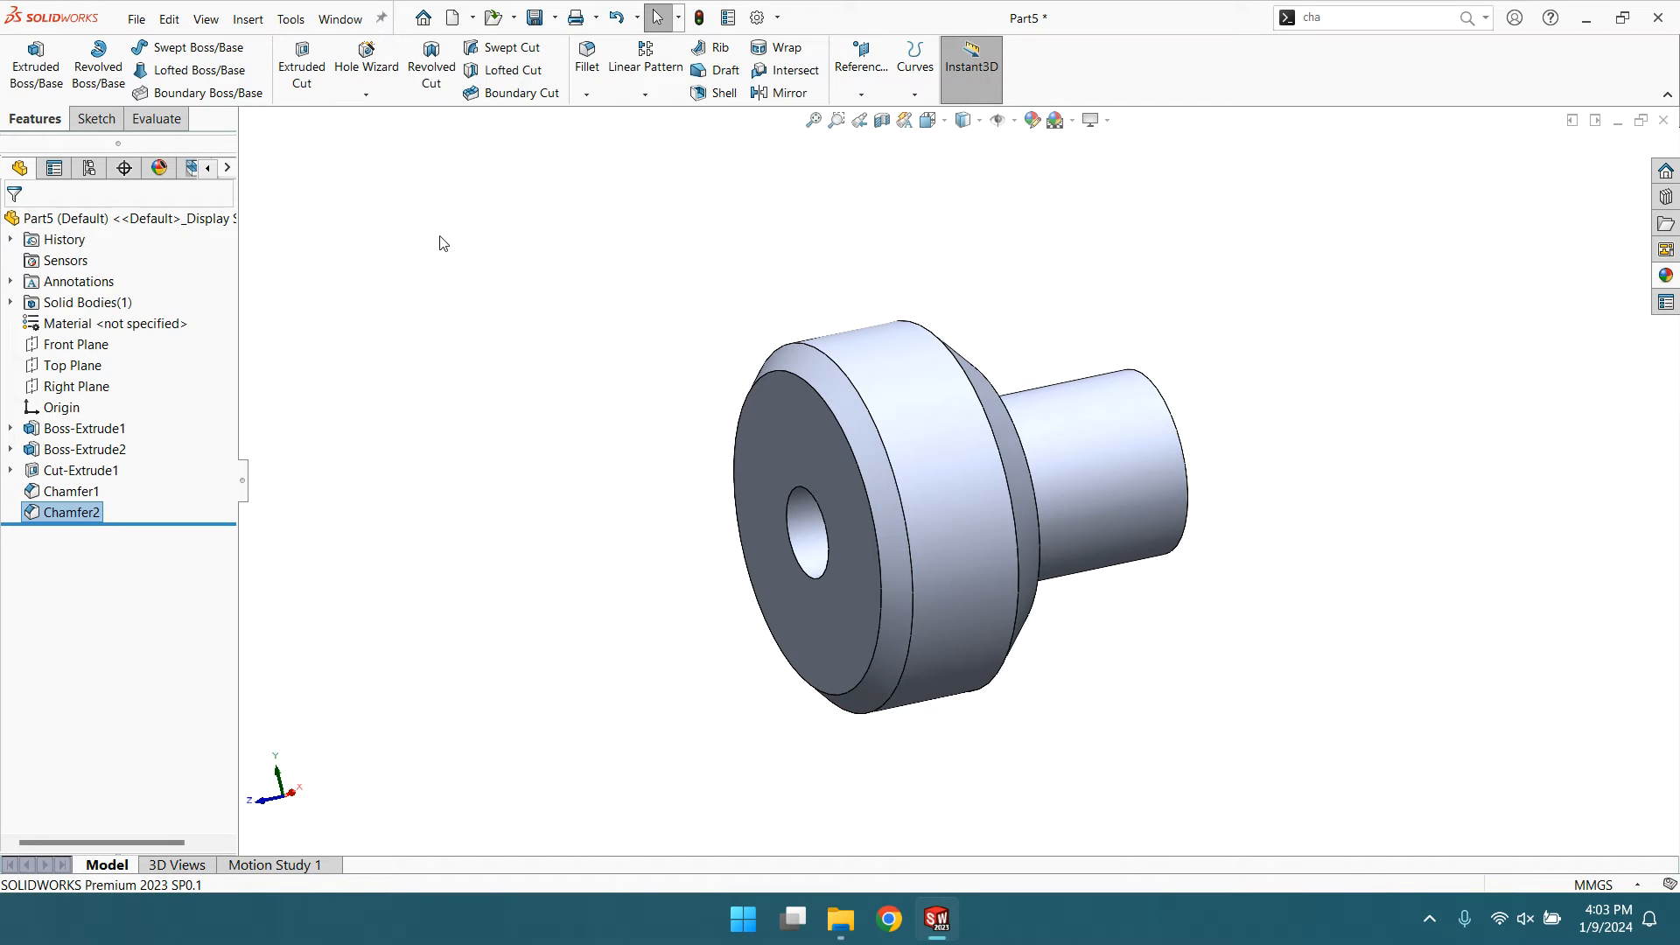
- Set the distance of the chamfer on the large cylinder's rear edge to 2.5 mm
{"action": "scroll", "coordinate": [945, 430], "scroll_direction": "up", "scroll_amount": 2}
{"action": "middle_click_drag", "start_coordinate": [1163, 431], "coordinate": [1148, 489]}
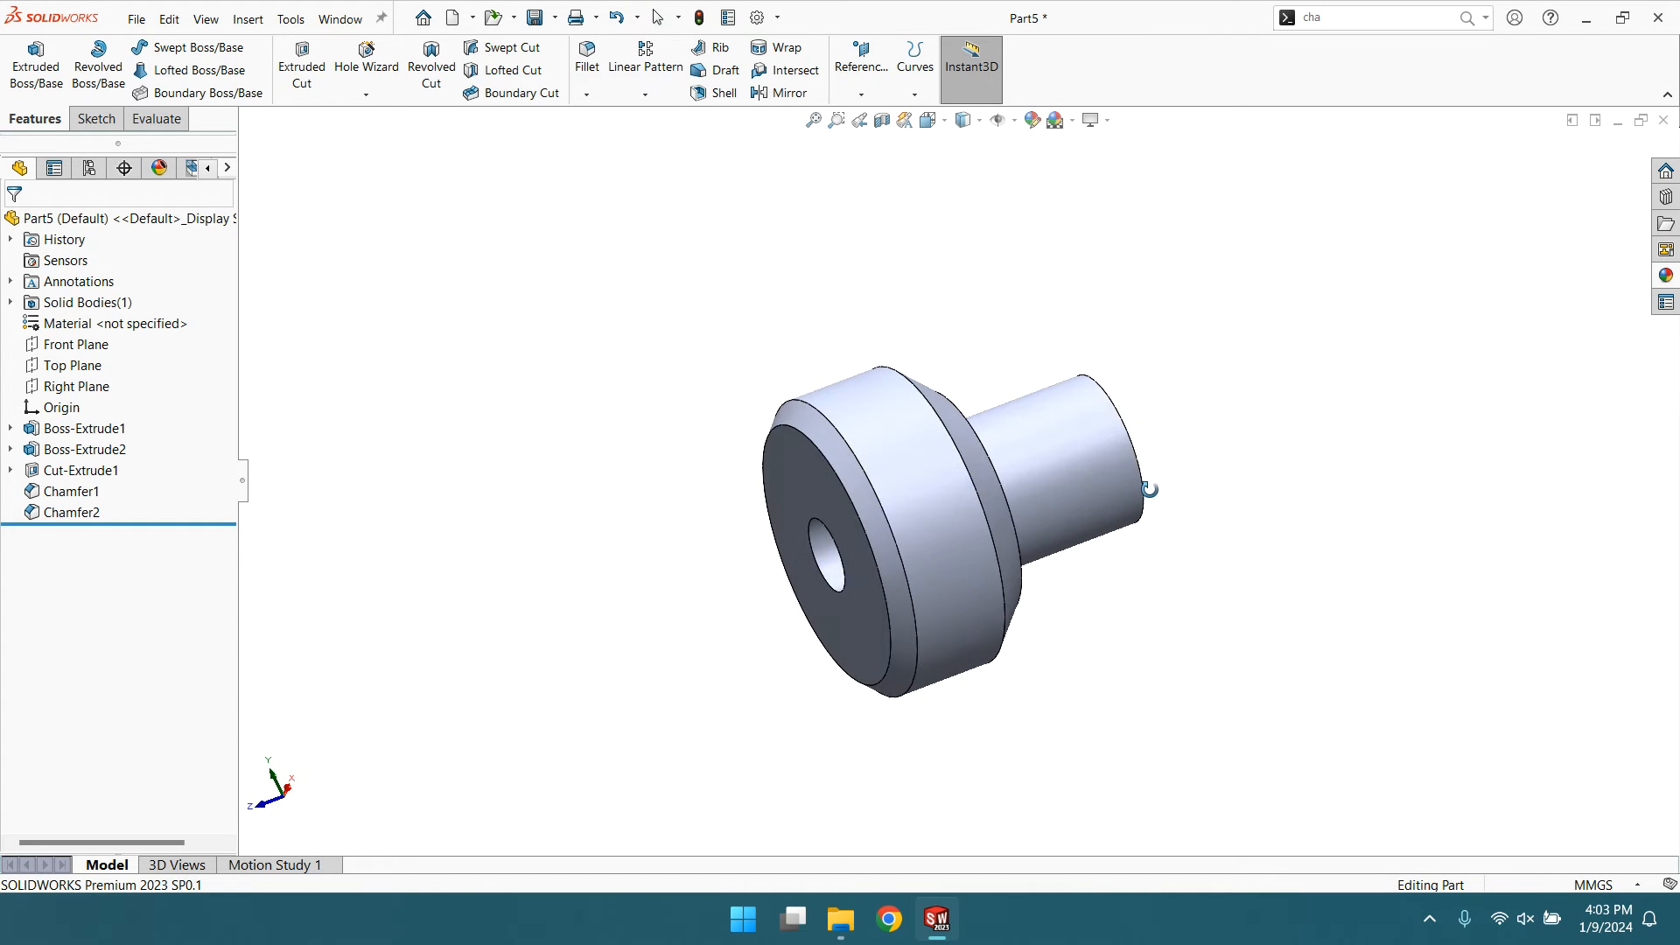
{"action": "left_click", "coordinate": [65, 514]}
{"action": "left_click", "coordinate": [80, 470]}
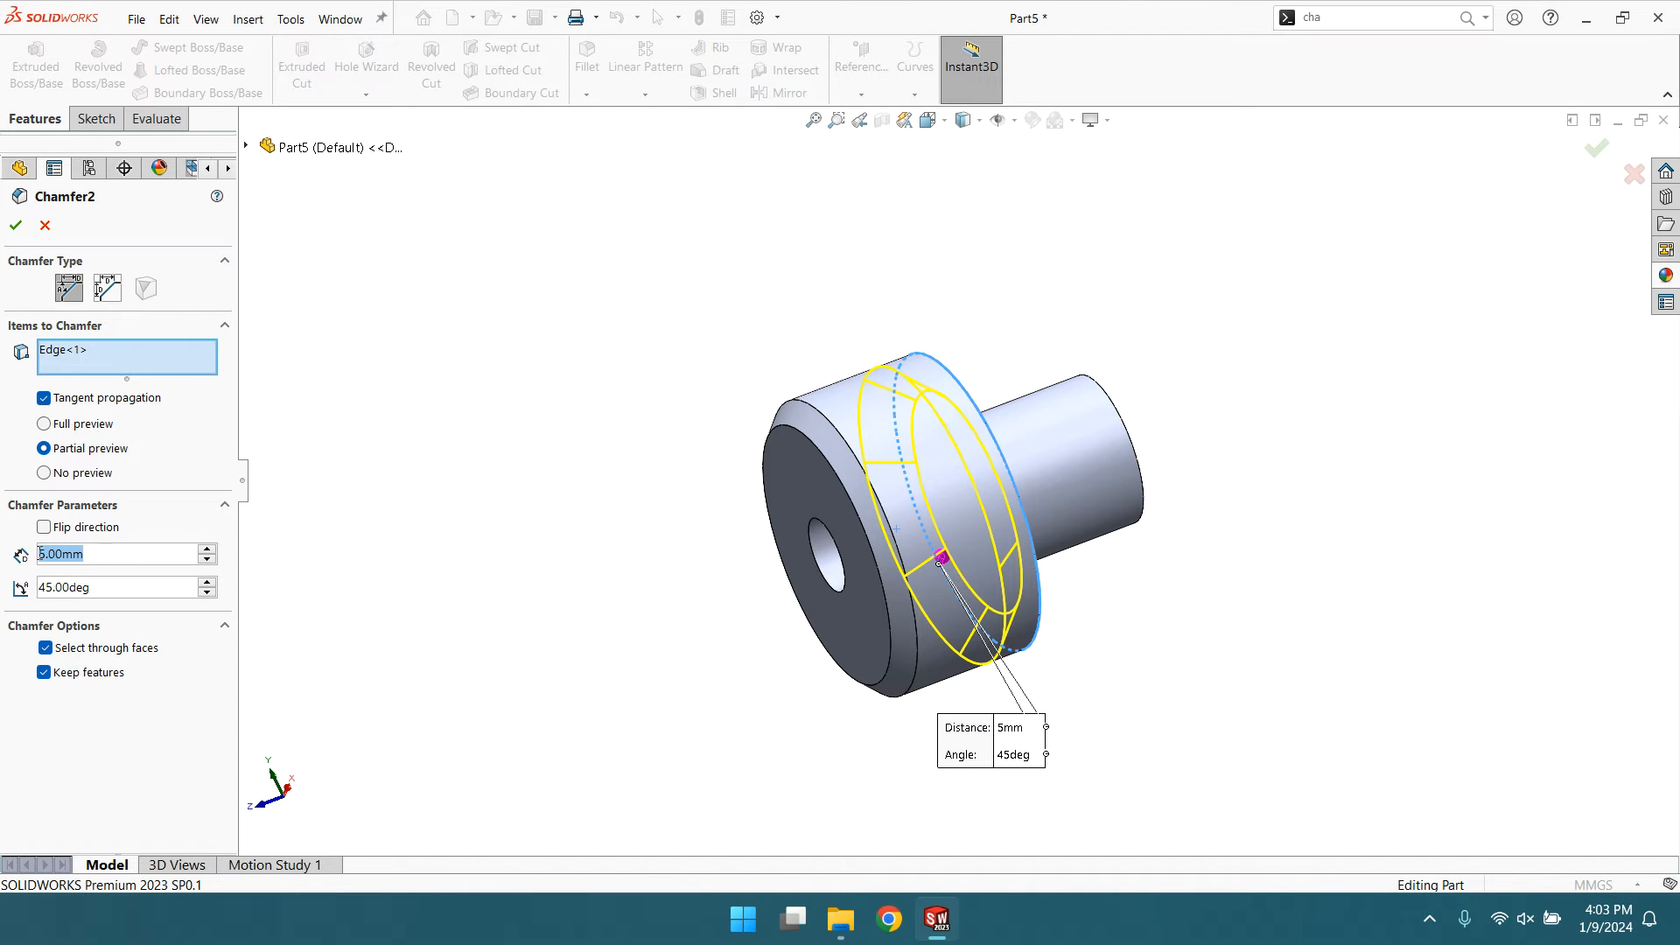
{"action": "type", "text": "2.5"}
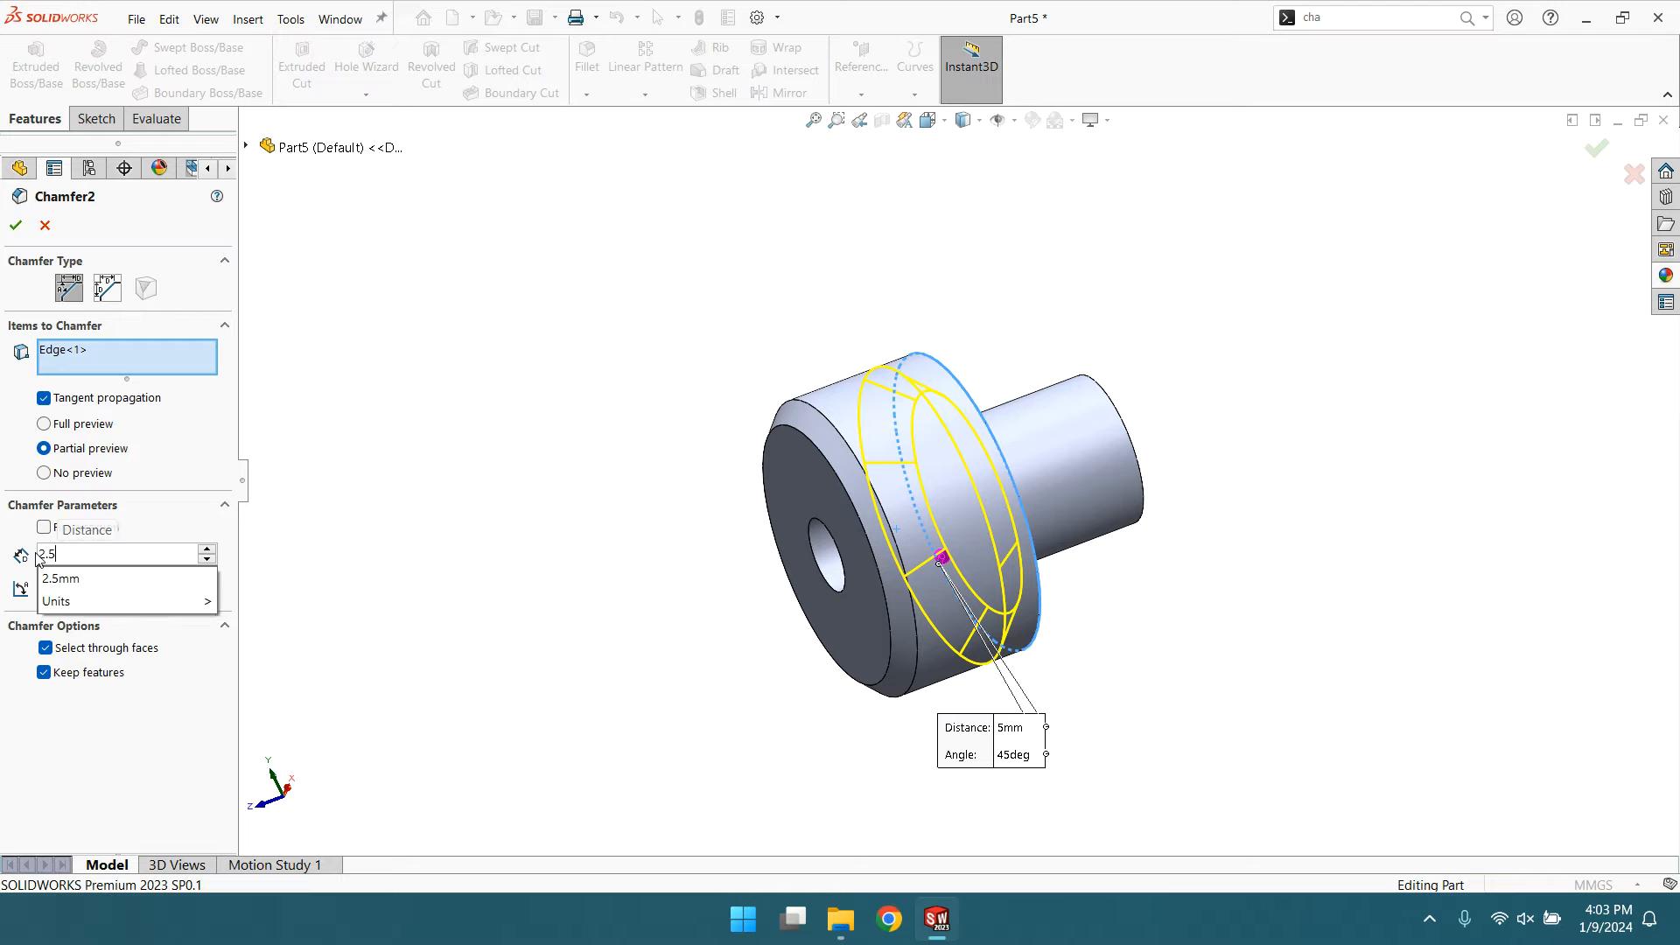
{"action": "key", "text": "Return"}
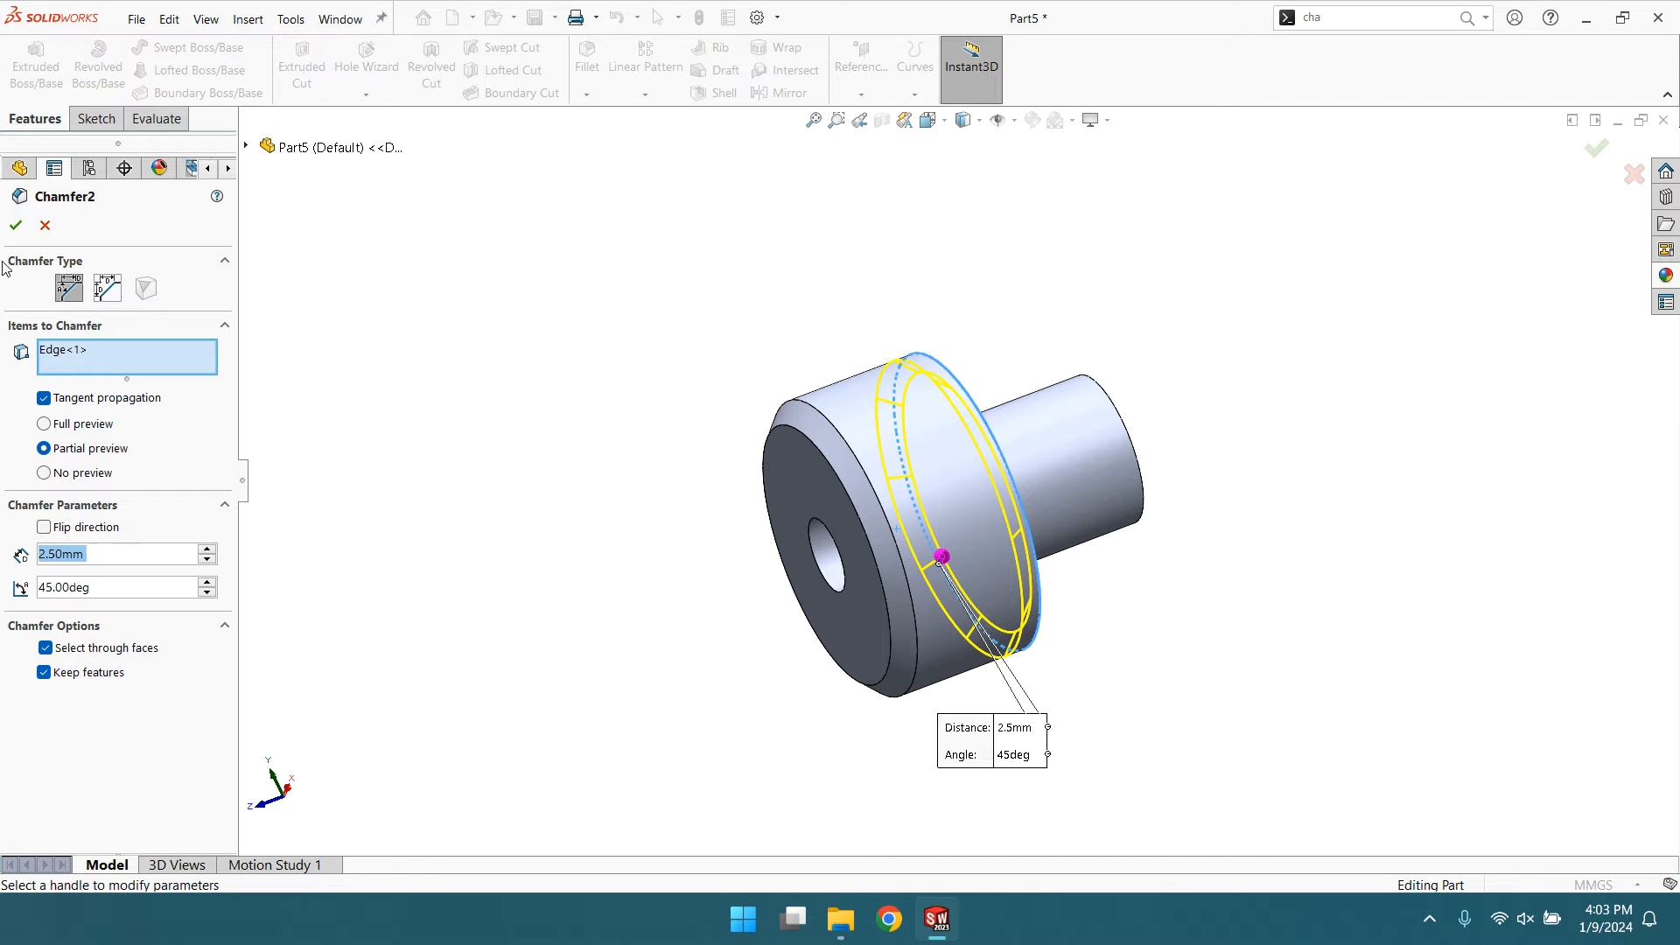
{"action": "left_click", "coordinate": [12, 228]}
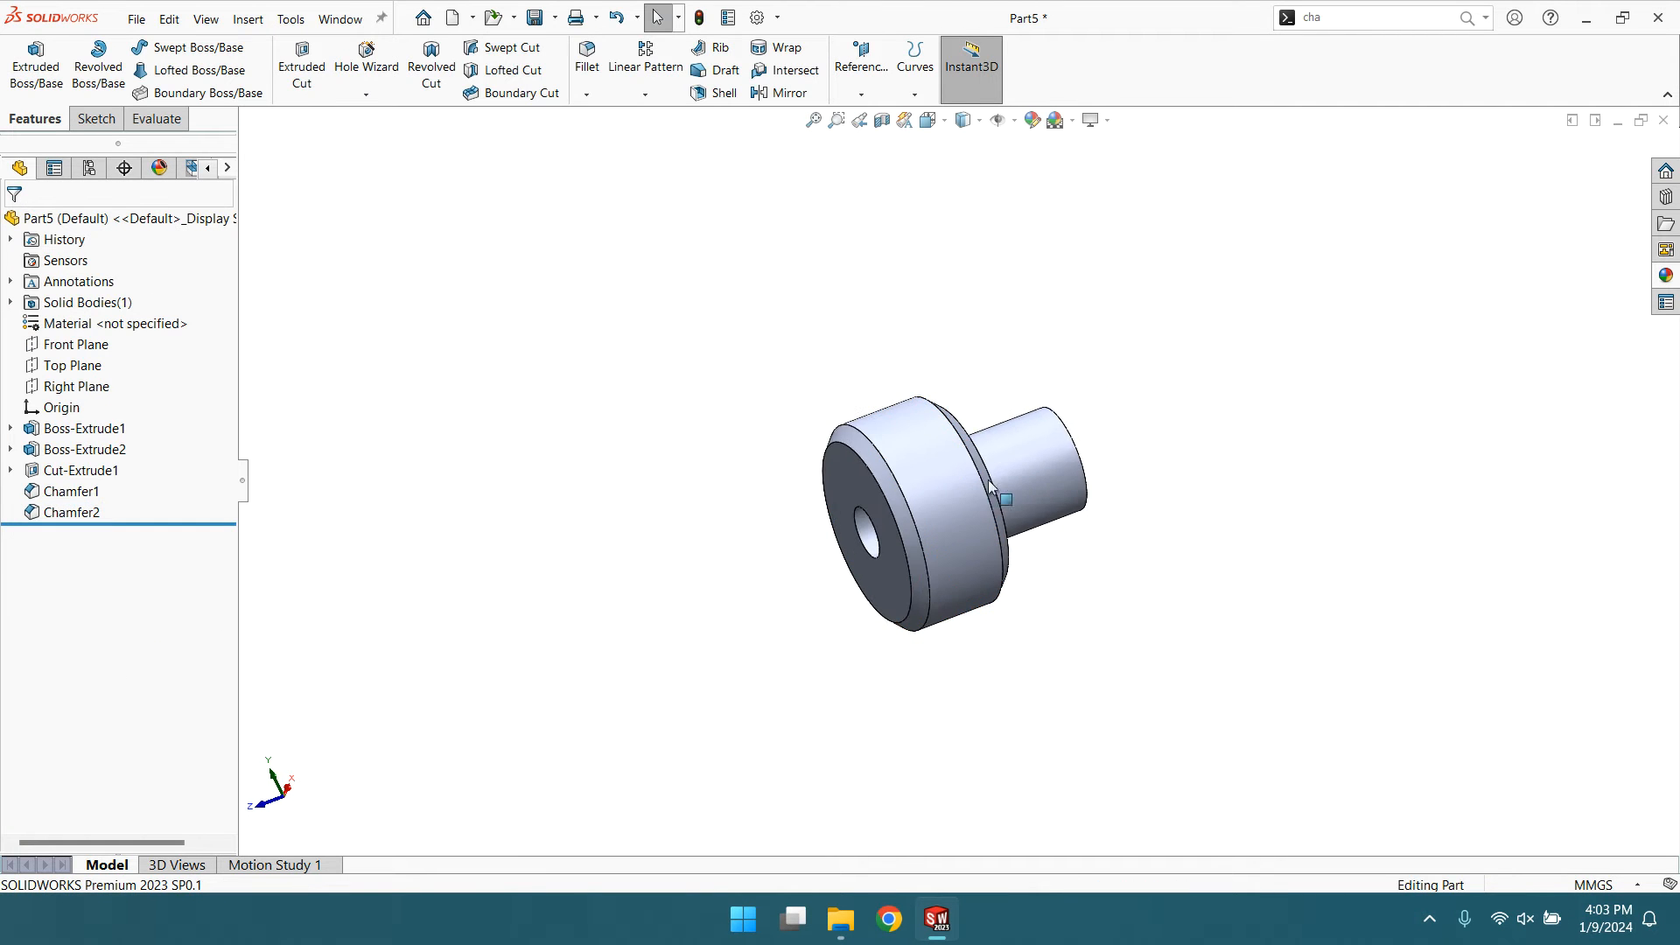
- Sketch a 40 mm diameter circle centred on the origin on the large cylinder's front face, matching its outer edge
{"action": "scroll", "coordinate": [944, 491], "scroll_direction": "down", "scroll_amount": 3}
{"action": "middle_click_drag", "start_coordinate": [993, 476], "coordinate": [975, 405]}
{"action": "scroll", "coordinate": [981, 544], "scroll_direction": "up", "scroll_amount": 3}
{"action": "middle_click_drag", "start_coordinate": [999, 537], "coordinate": [1076, 506]}
{"action": "scroll", "coordinate": [1030, 525], "scroll_direction": "down", "scroll_amount": 3}
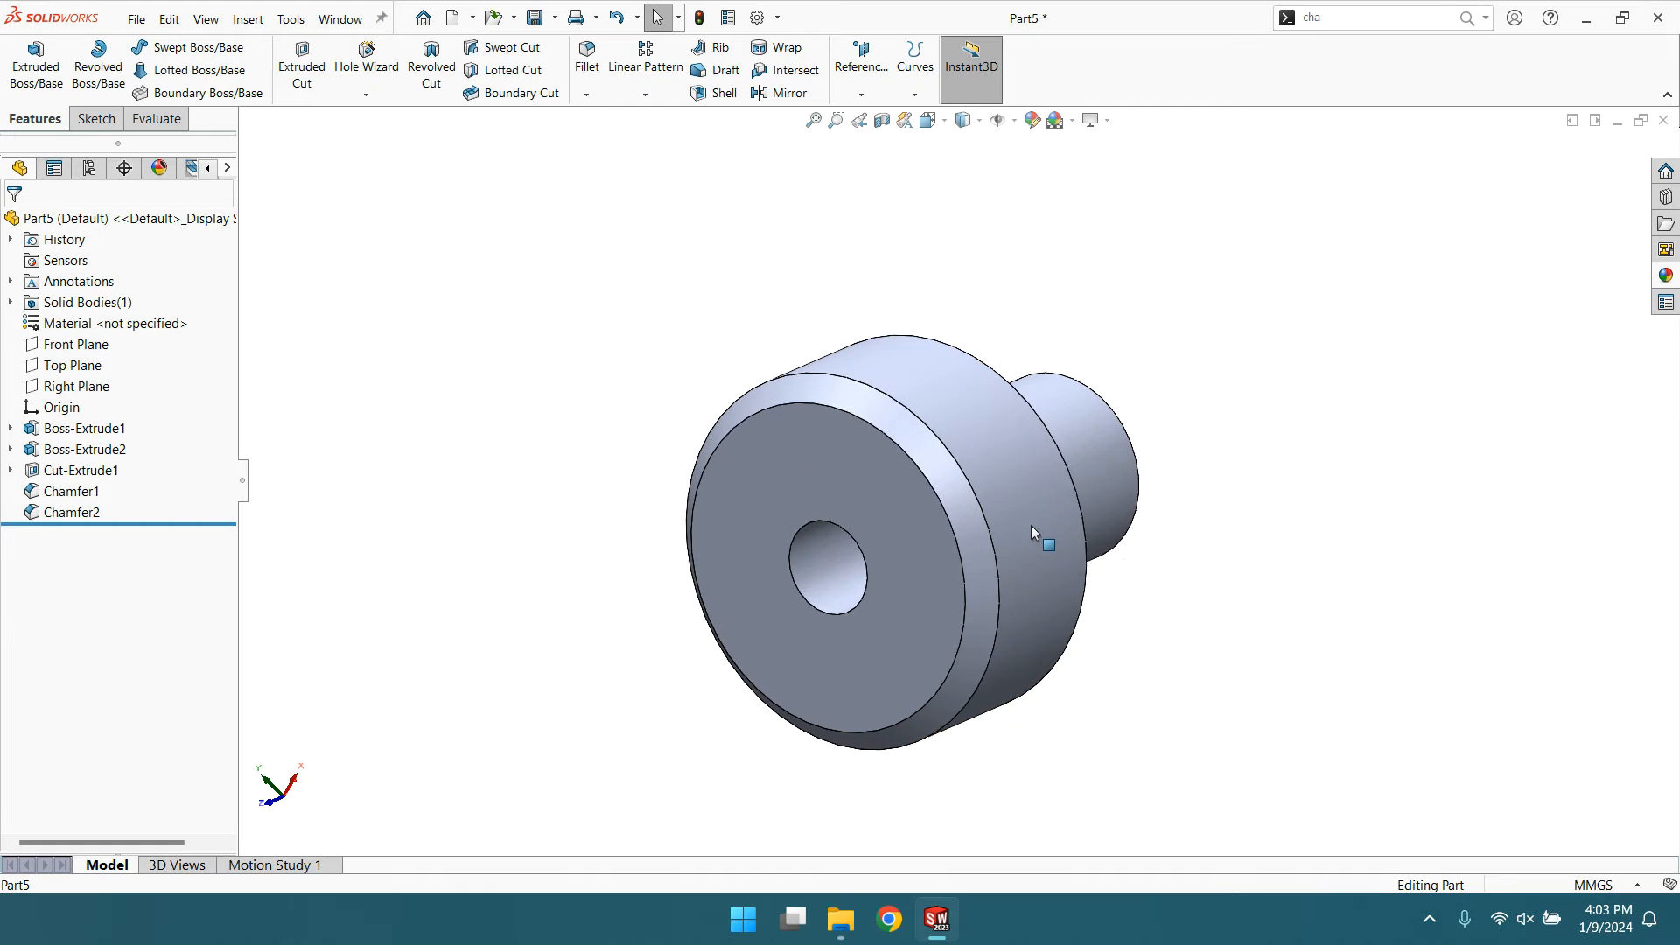
{"action": "middle_click_drag", "start_coordinate": [1203, 528], "coordinate": [1135, 524]}
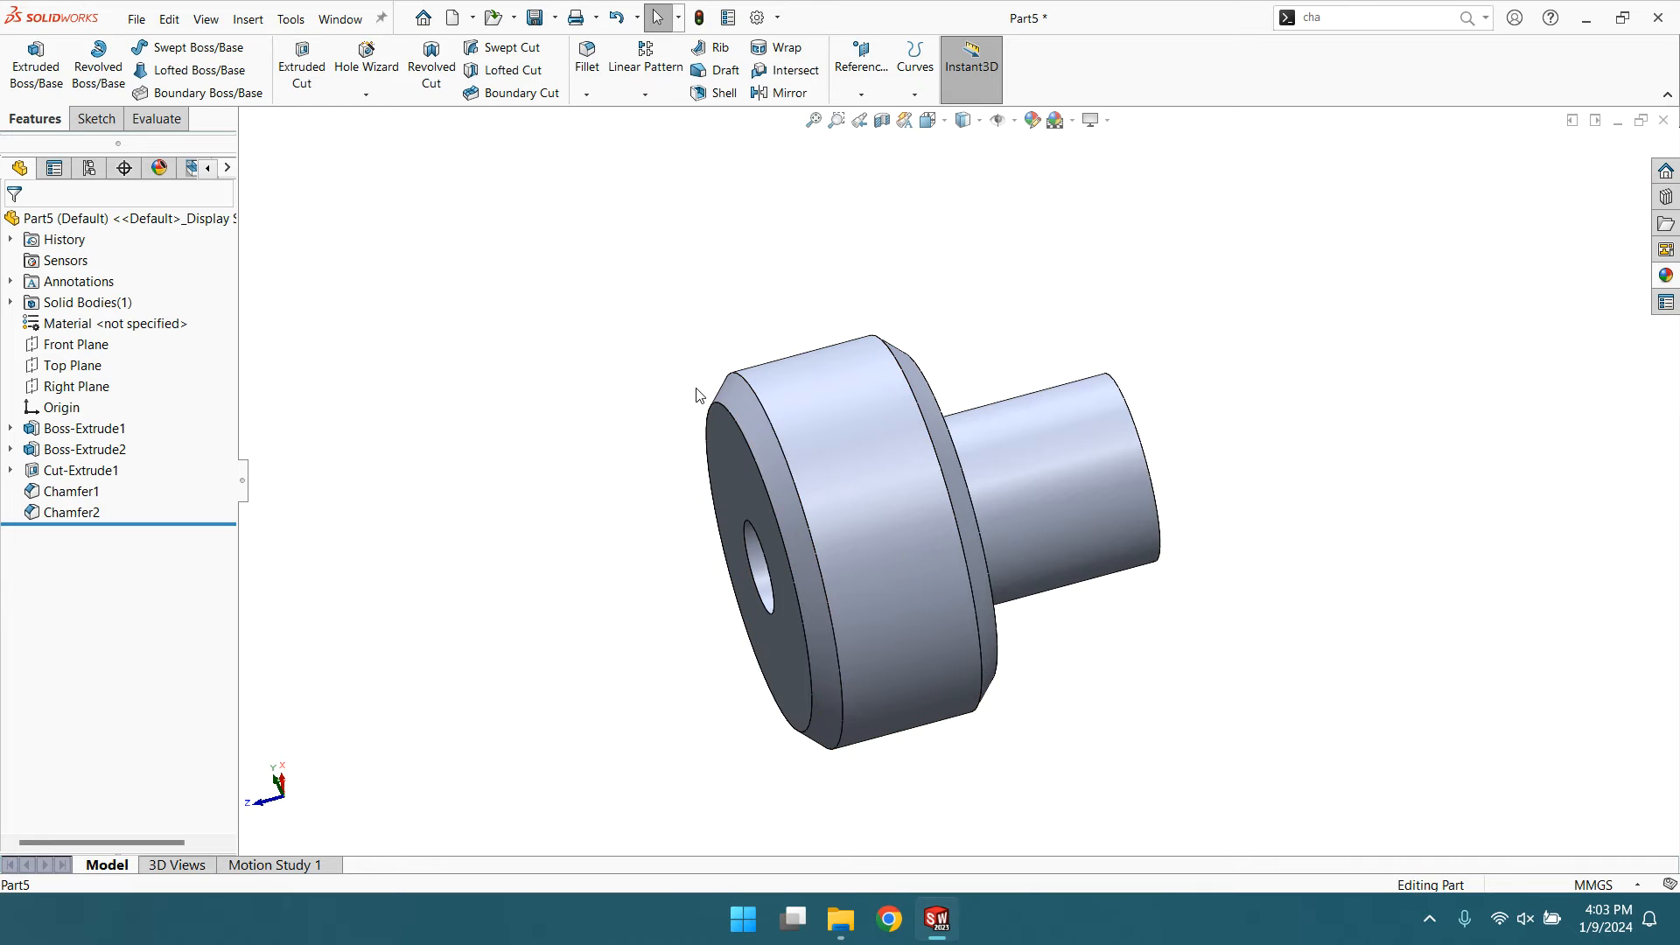
{"action": "left_click", "coordinate": [737, 477]}
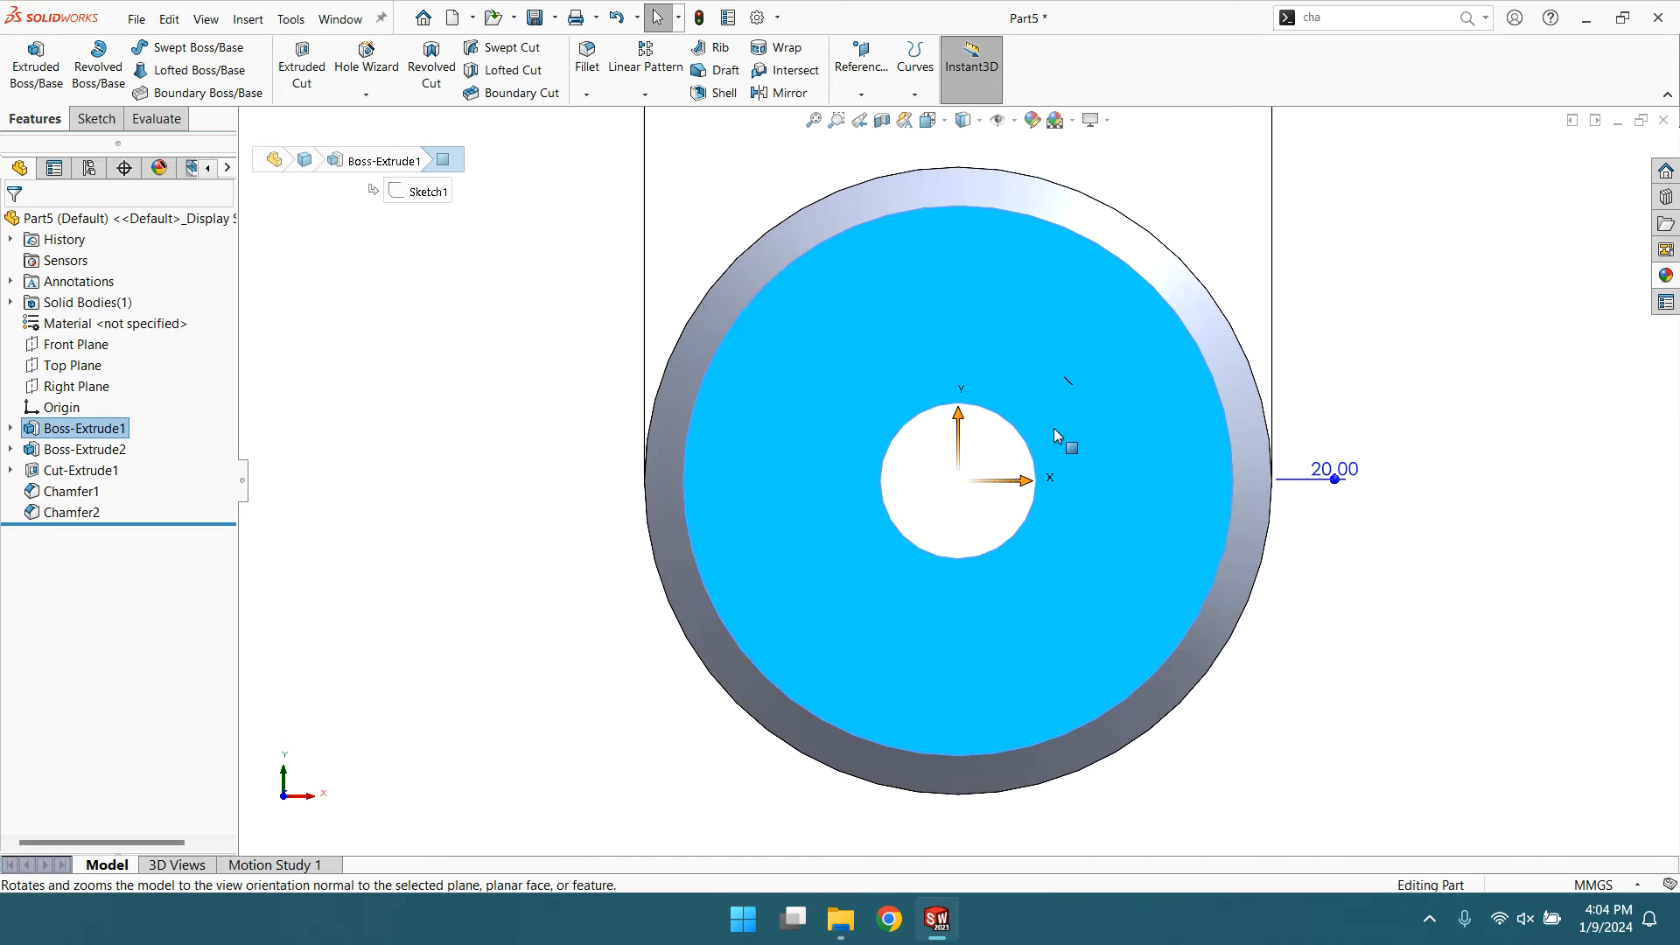
{"action": "left_click", "coordinate": [96, 119]}
{"action": "left_click", "coordinate": [200, 51]}
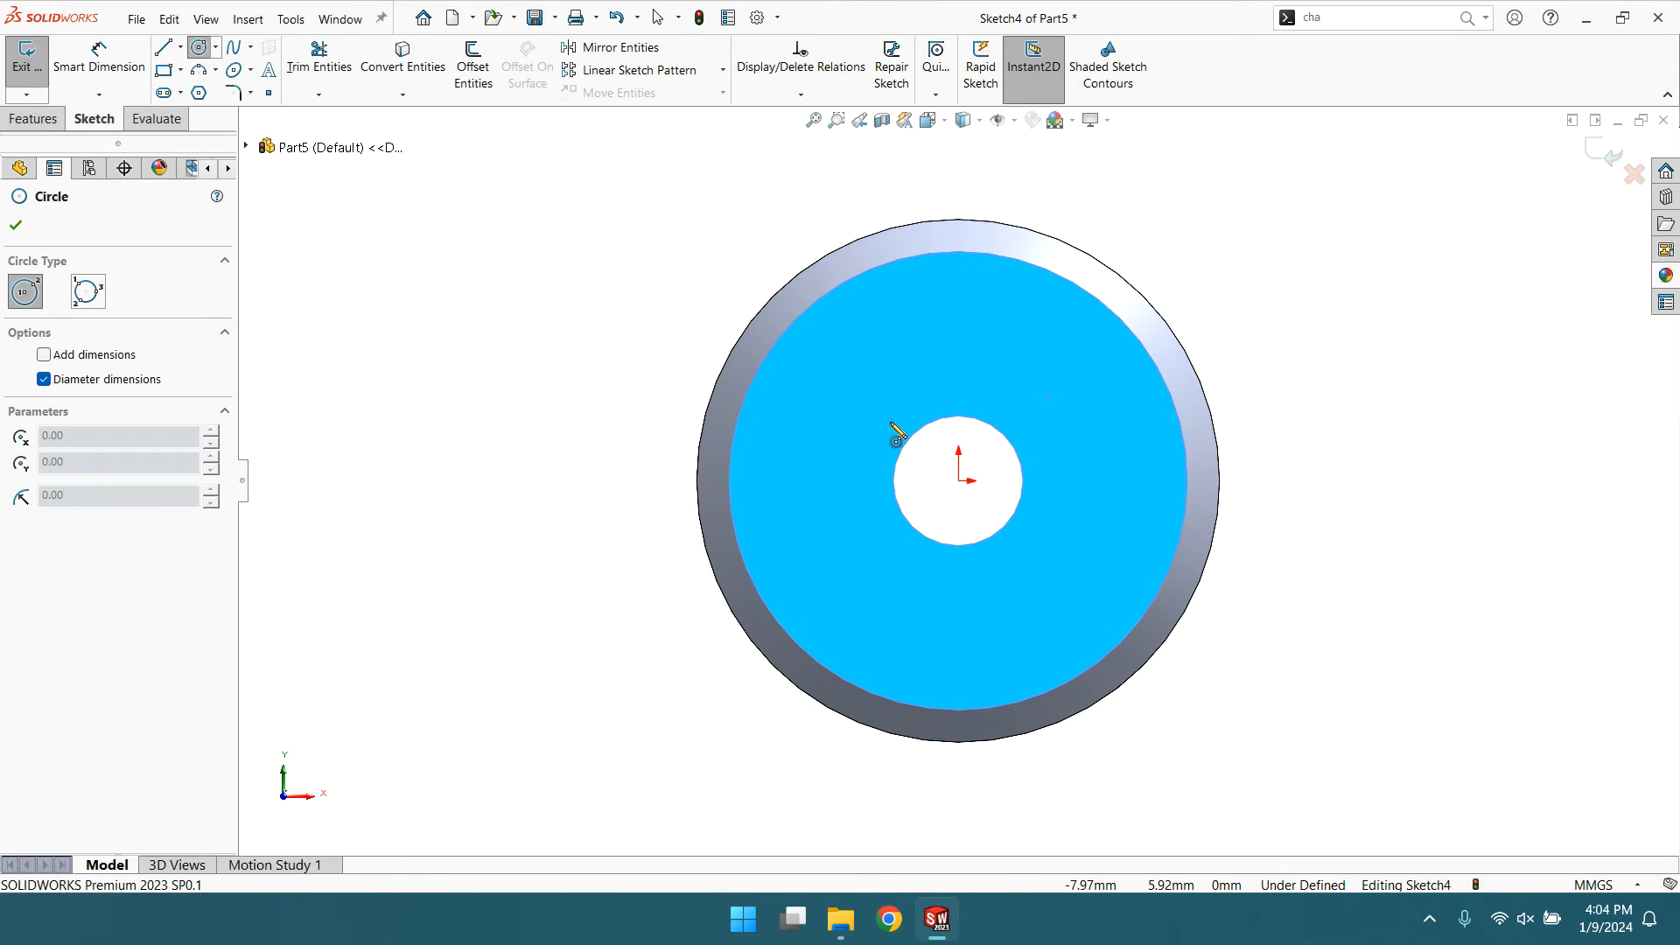
{"action": "left_click", "coordinate": [960, 481]}
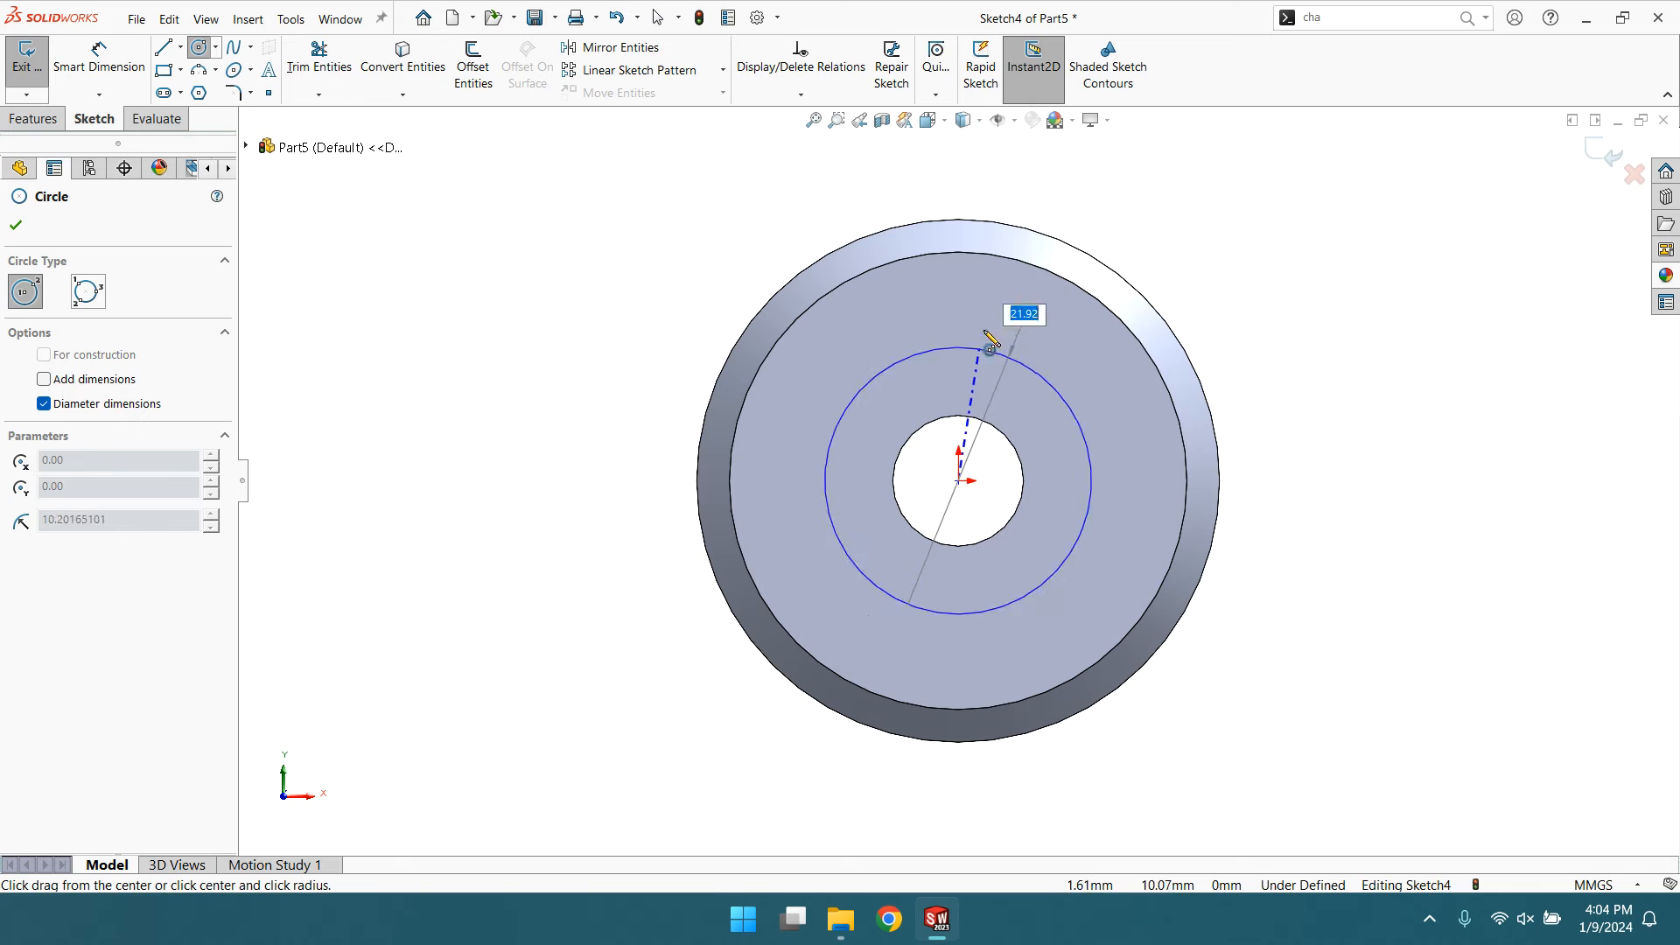
{"action": "left_click", "coordinate": [1009, 235]}
{"action": "right_click", "coordinate": [1013, 236]}
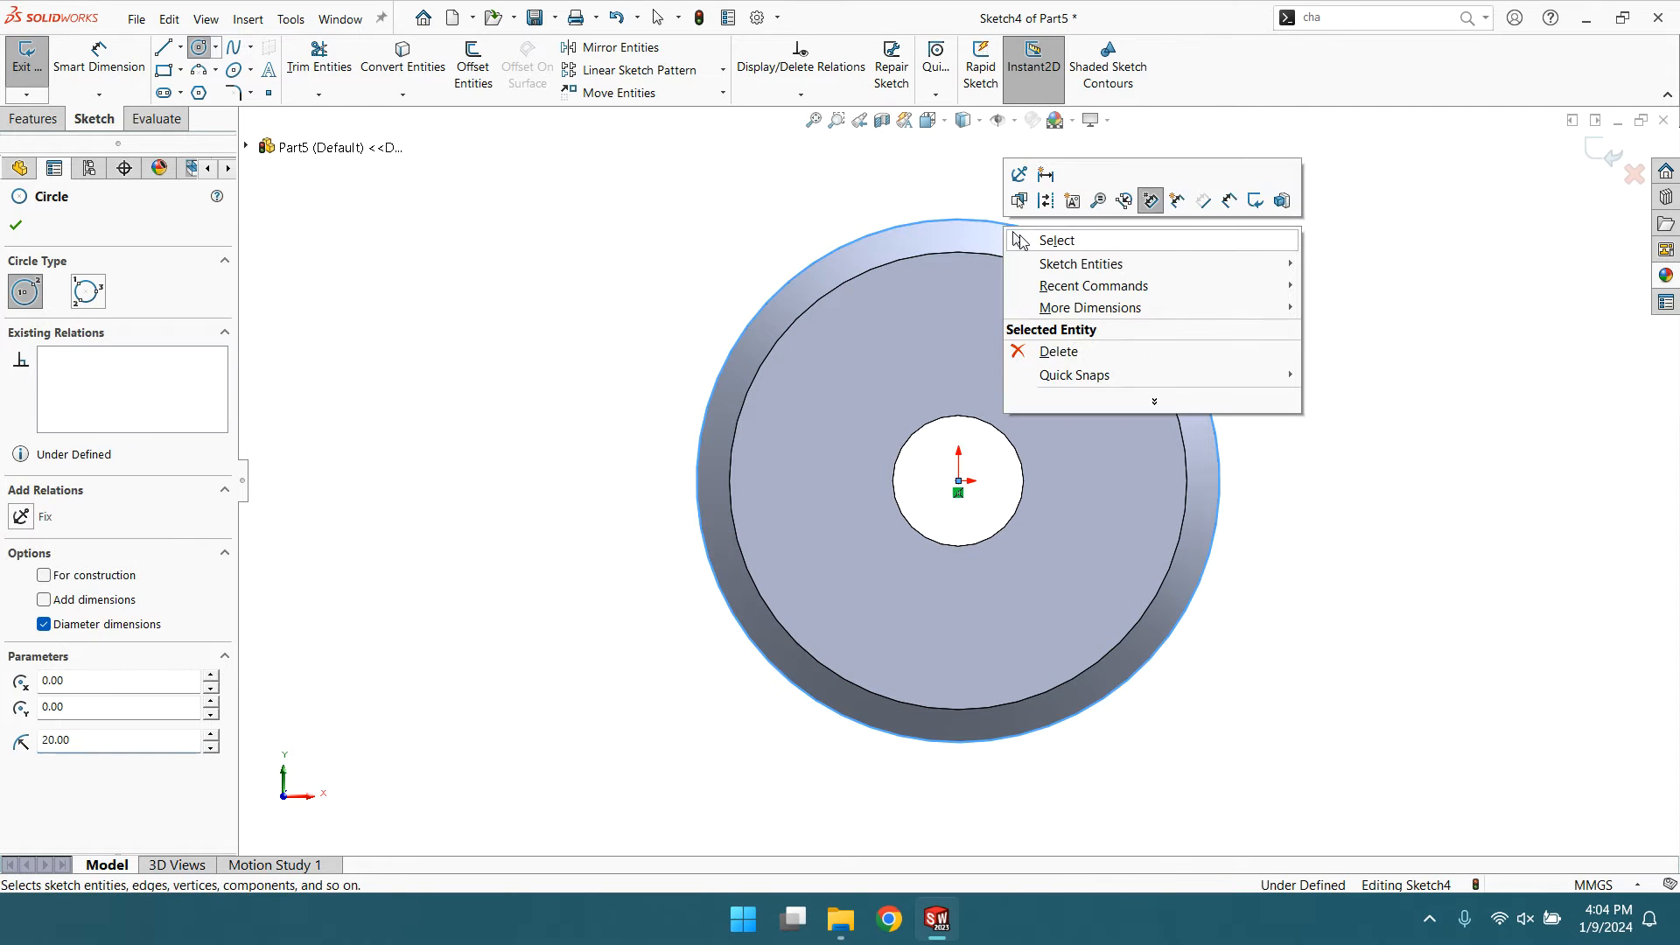
{"action": "left_click", "coordinate": [1050, 243]}
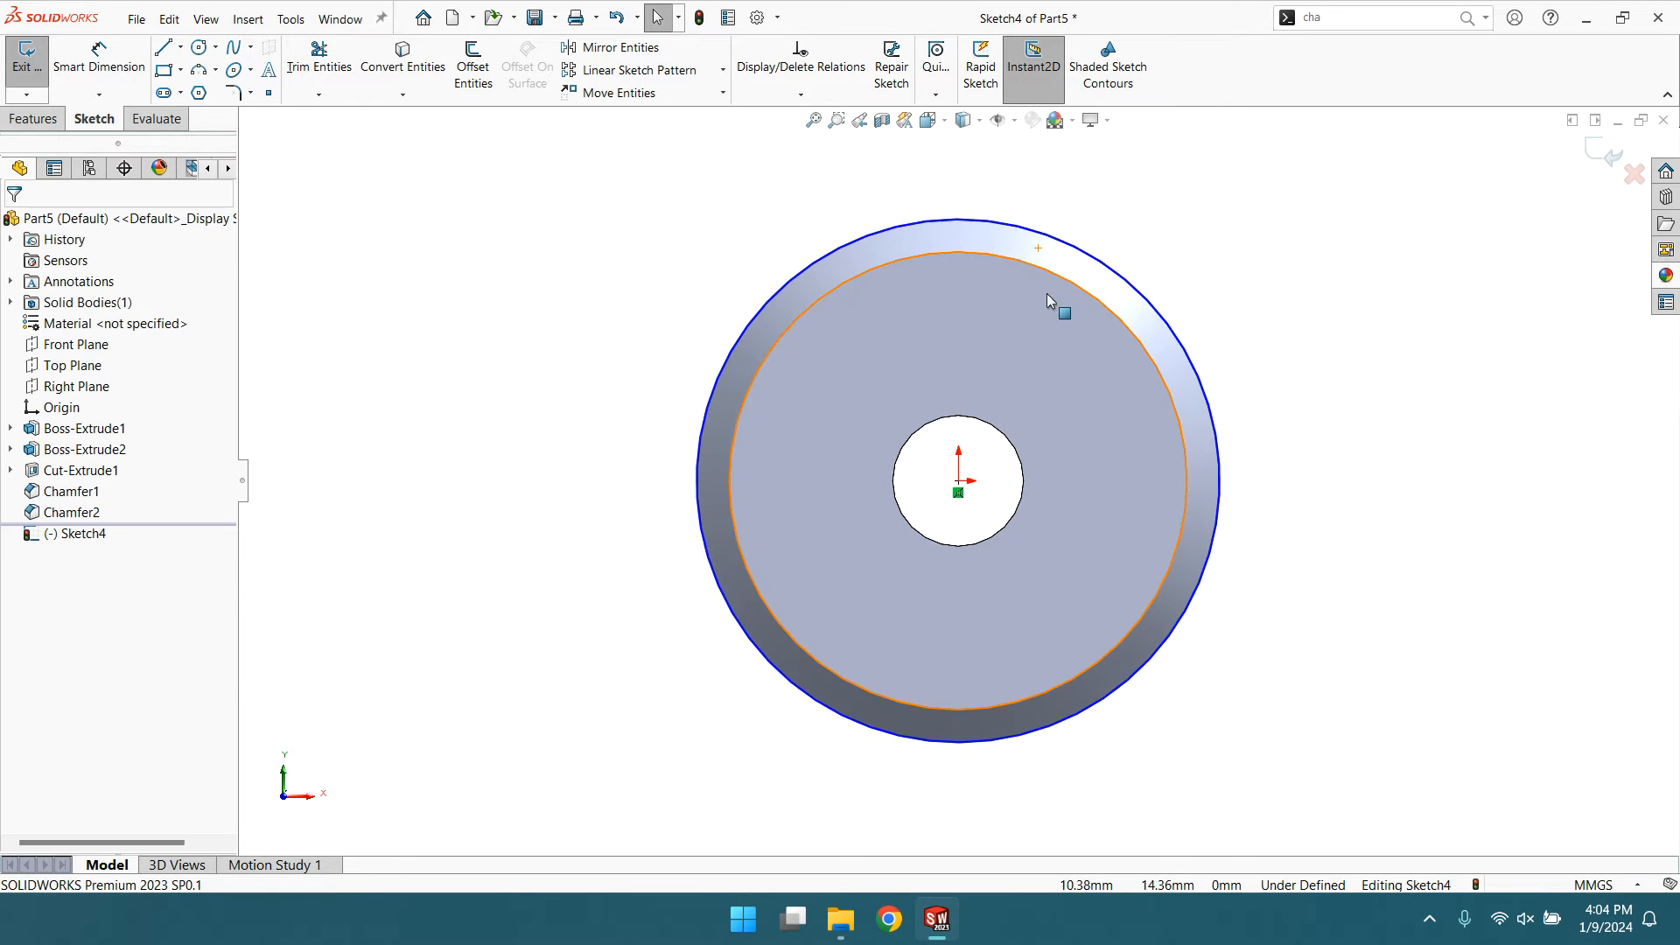
- Create a reversed clockwise helix from the circle with 20 mm height, 200 mm constant pitch and 180 degree start angle
{"action": "left_click", "coordinate": [34, 120]}
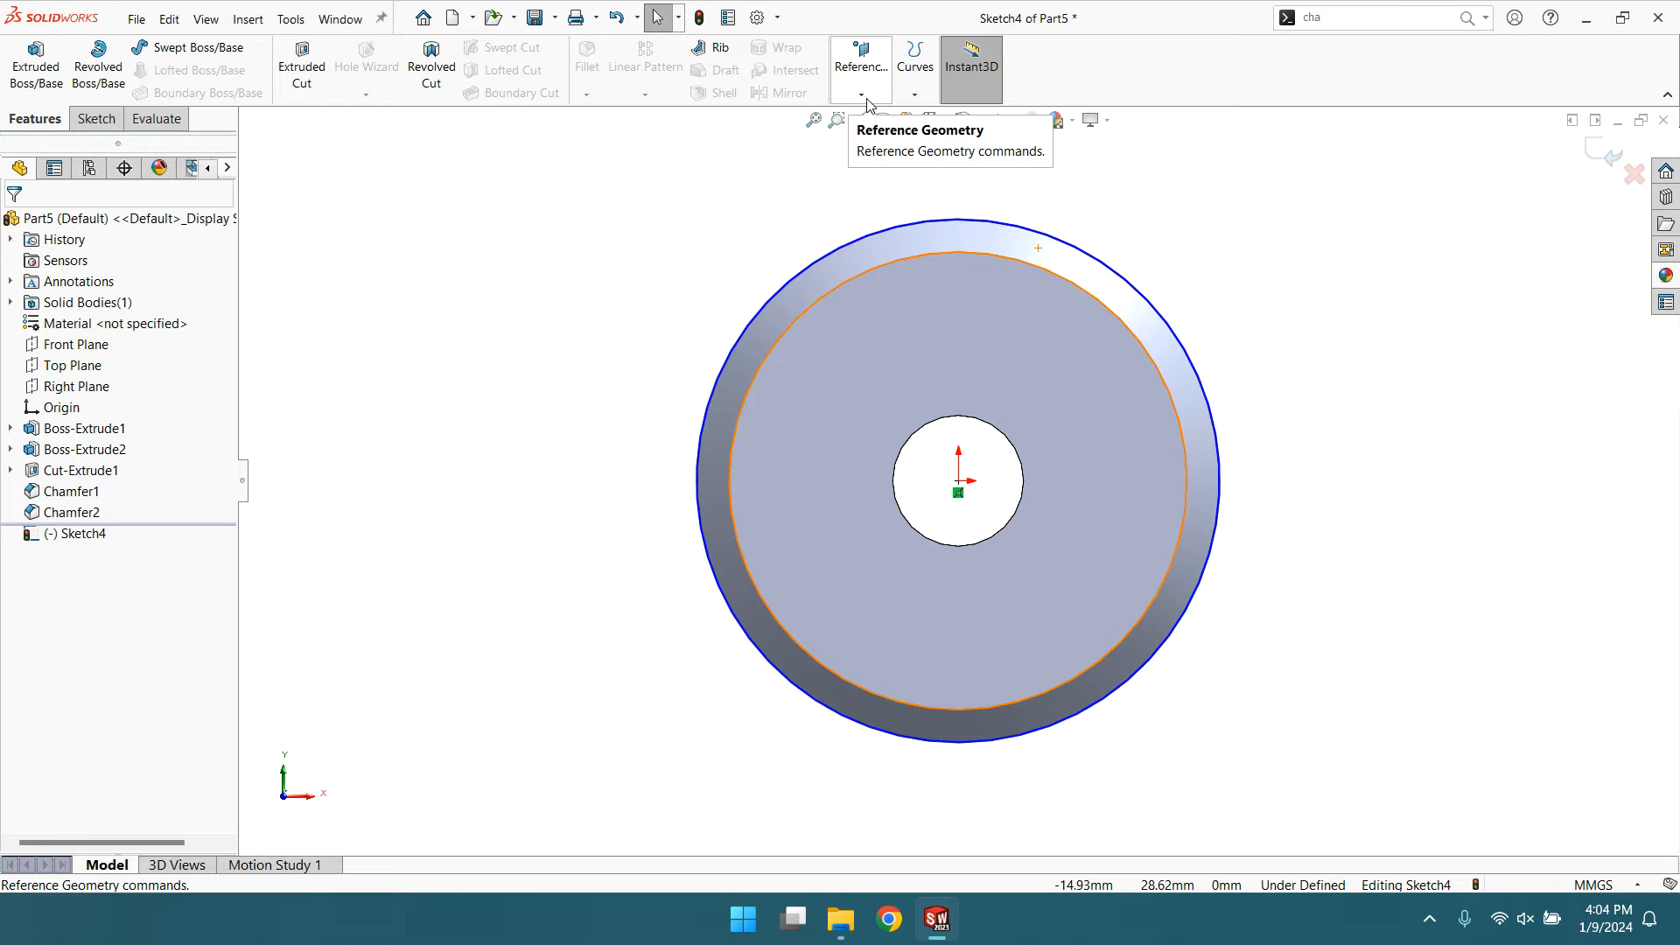
{"action": "left_click", "coordinate": [915, 93]}
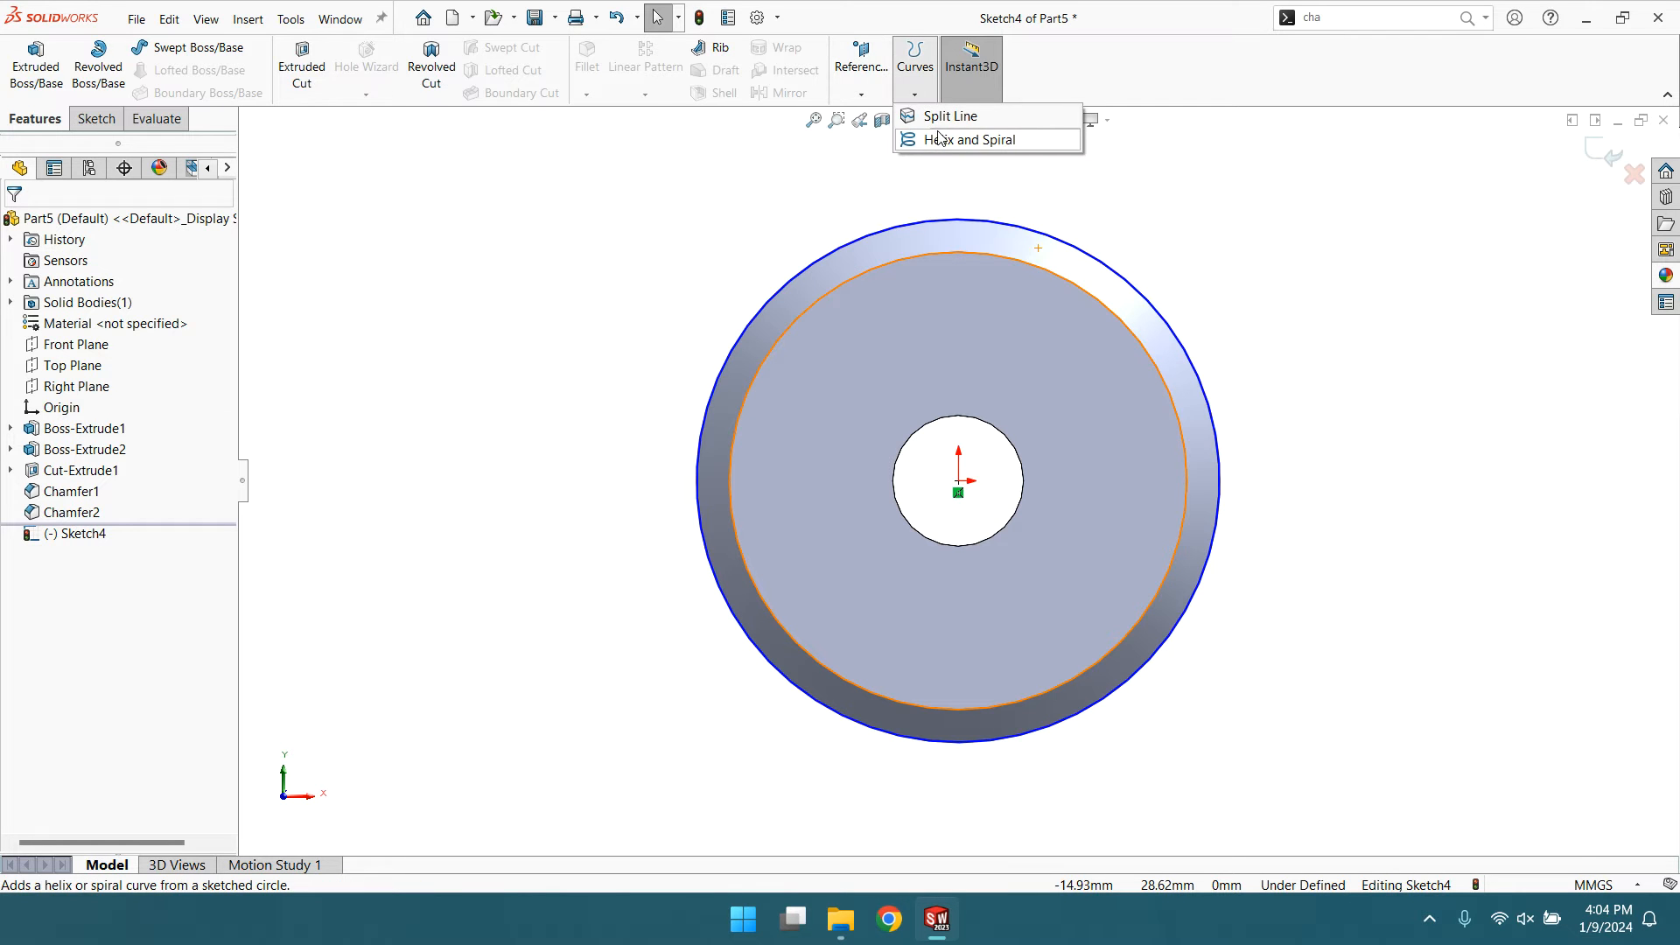
{"action": "left_click", "coordinate": [938, 141]}
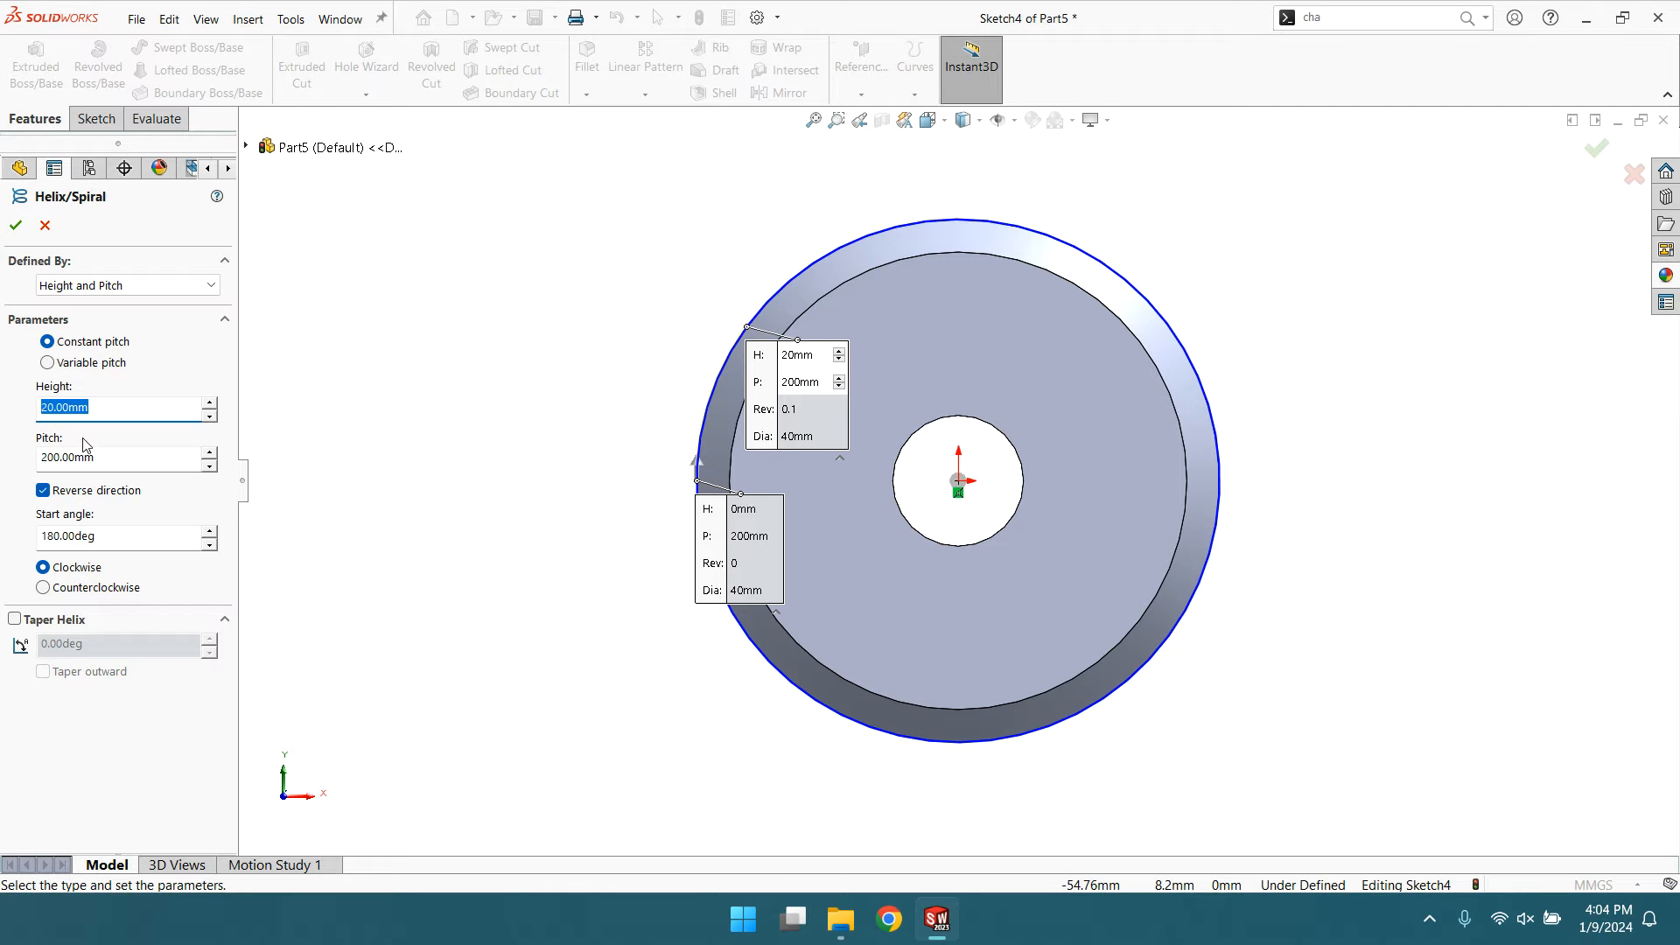
{"action": "left_click", "coordinate": [119, 463]}
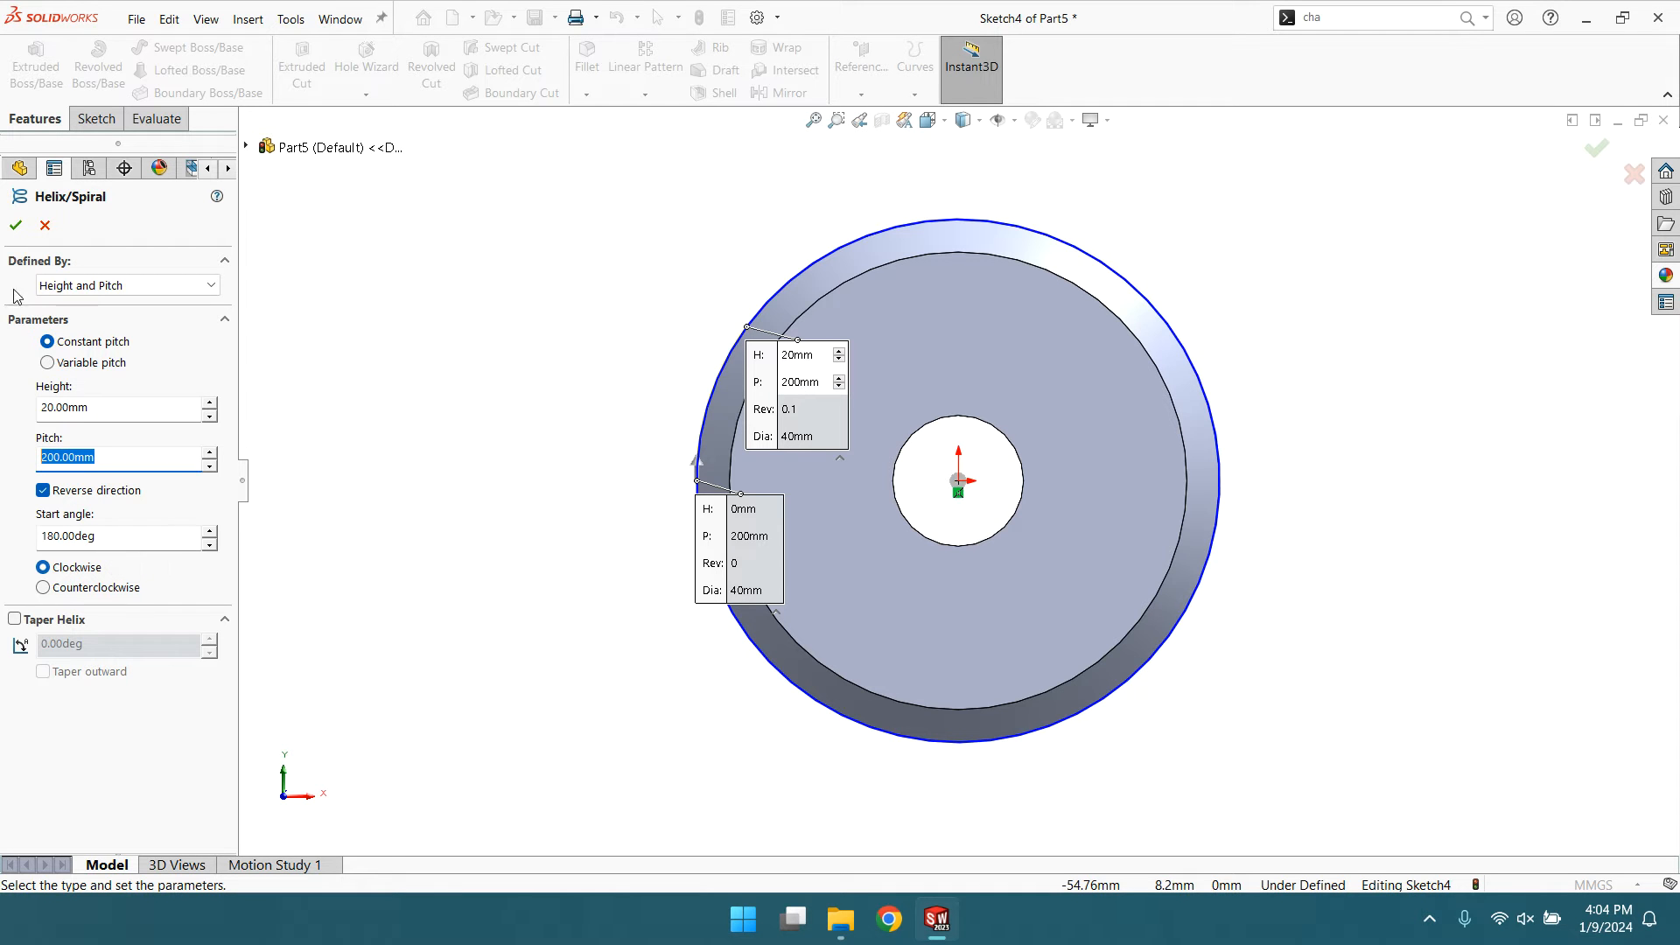
{"action": "left_click", "coordinate": [16, 226]}
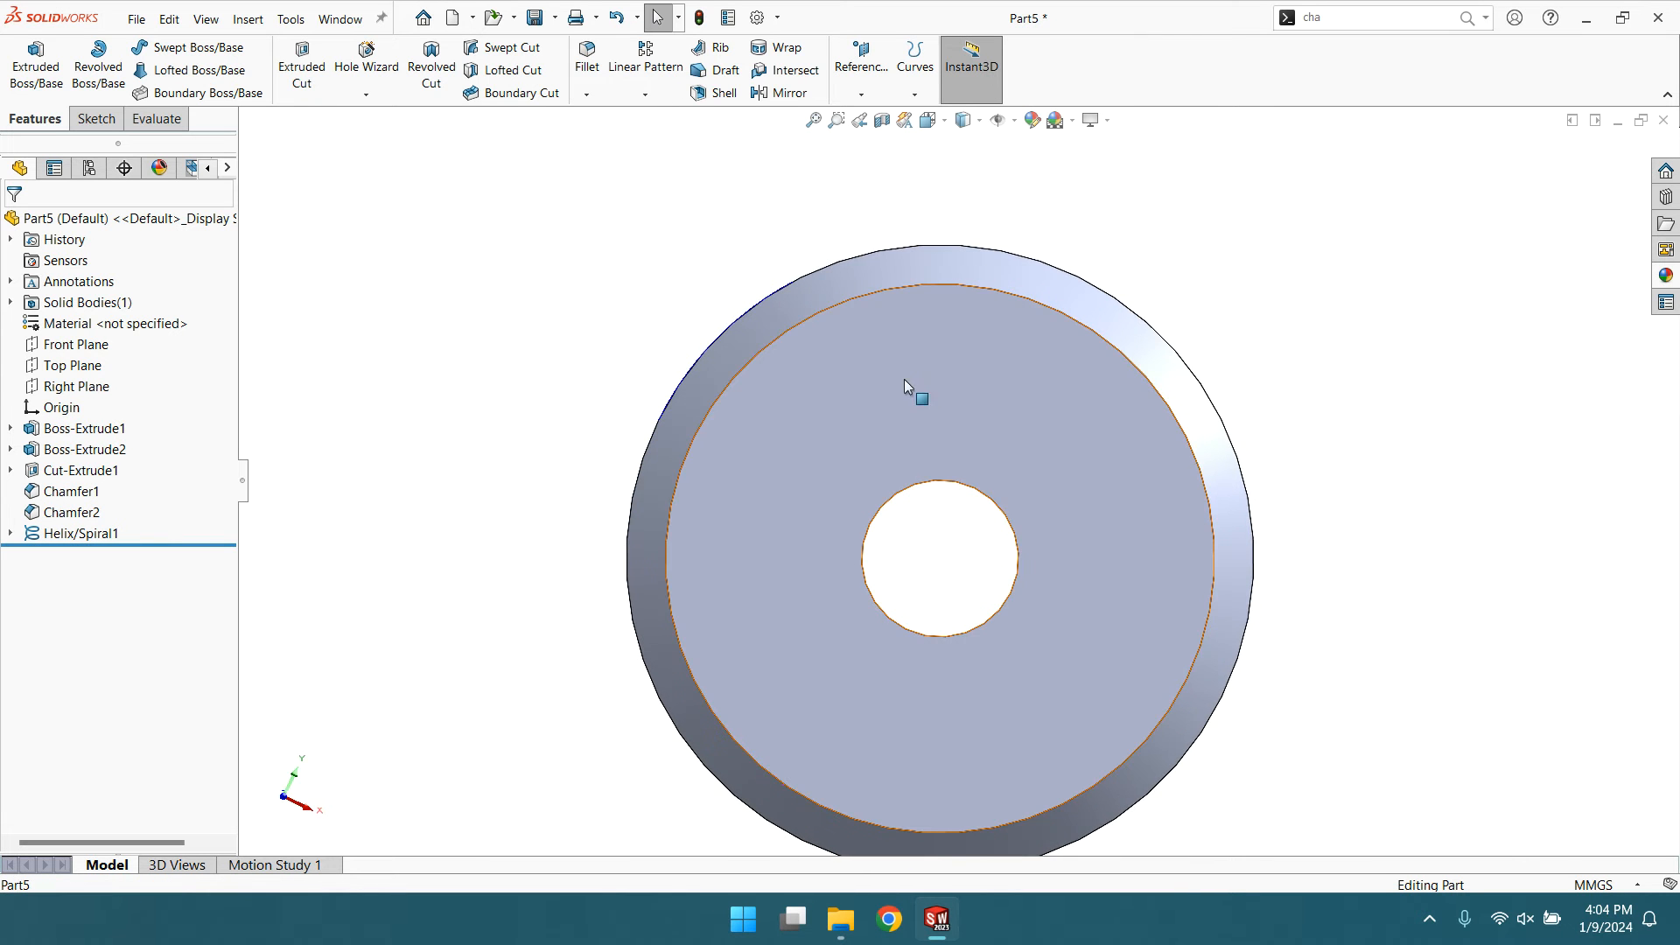
- Examine the helix along the large cylinder from several angles and face-on to the front face
{"action": "middle_click_drag", "start_coordinate": [1011, 369], "coordinate": [1132, 386]}
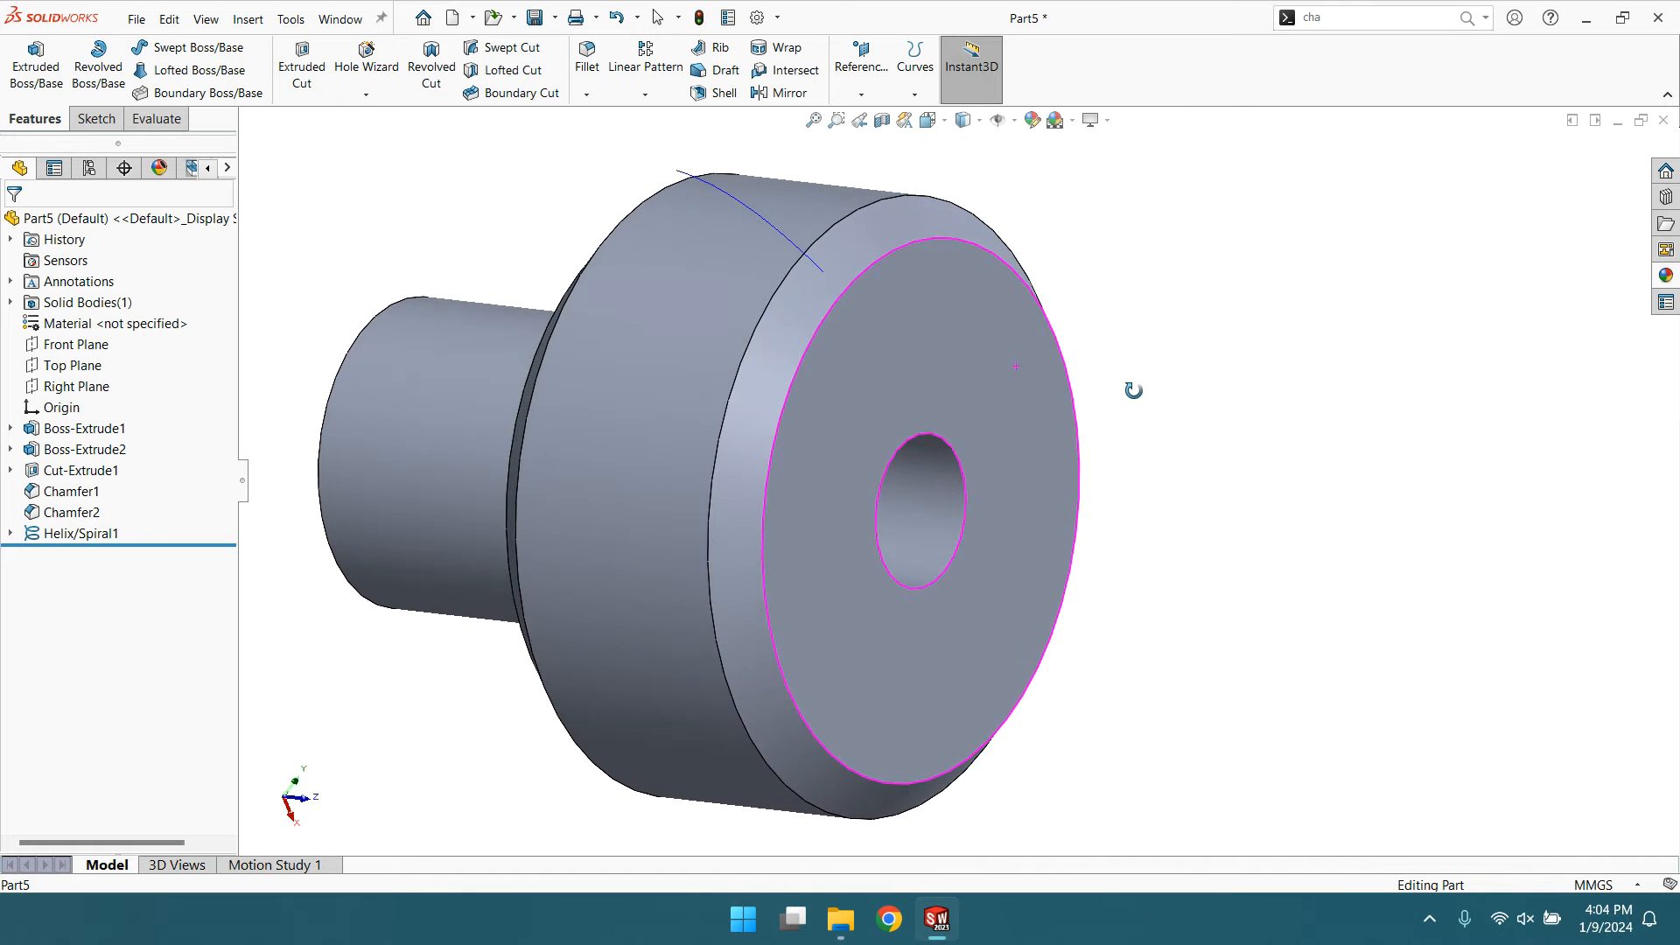
{"action": "scroll", "coordinate": [851, 328], "scroll_direction": "down", "scroll_amount": 3}
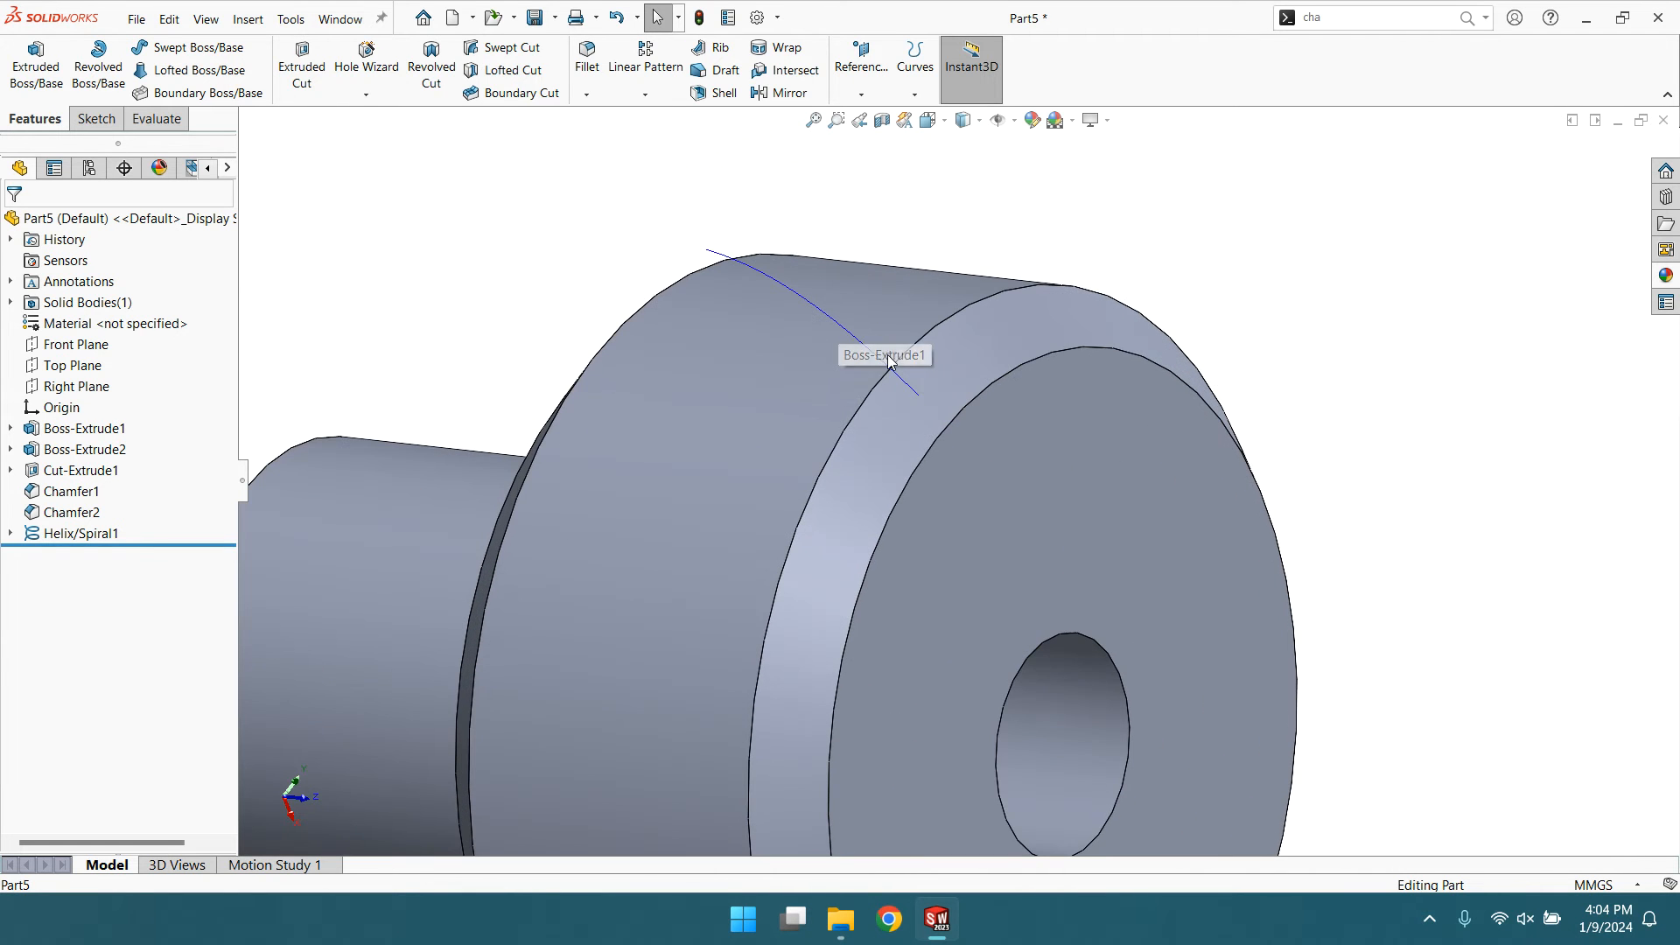
{"action": "scroll", "coordinate": [884, 355], "scroll_direction": "down", "scroll_amount": 3}
{"action": "scroll", "coordinate": [884, 355], "scroll_direction": "up", "scroll_amount": 5}
{"action": "middle_click_drag", "start_coordinate": [1023, 397], "coordinate": [859, 469]}
{"action": "left_click", "coordinate": [769, 529]}
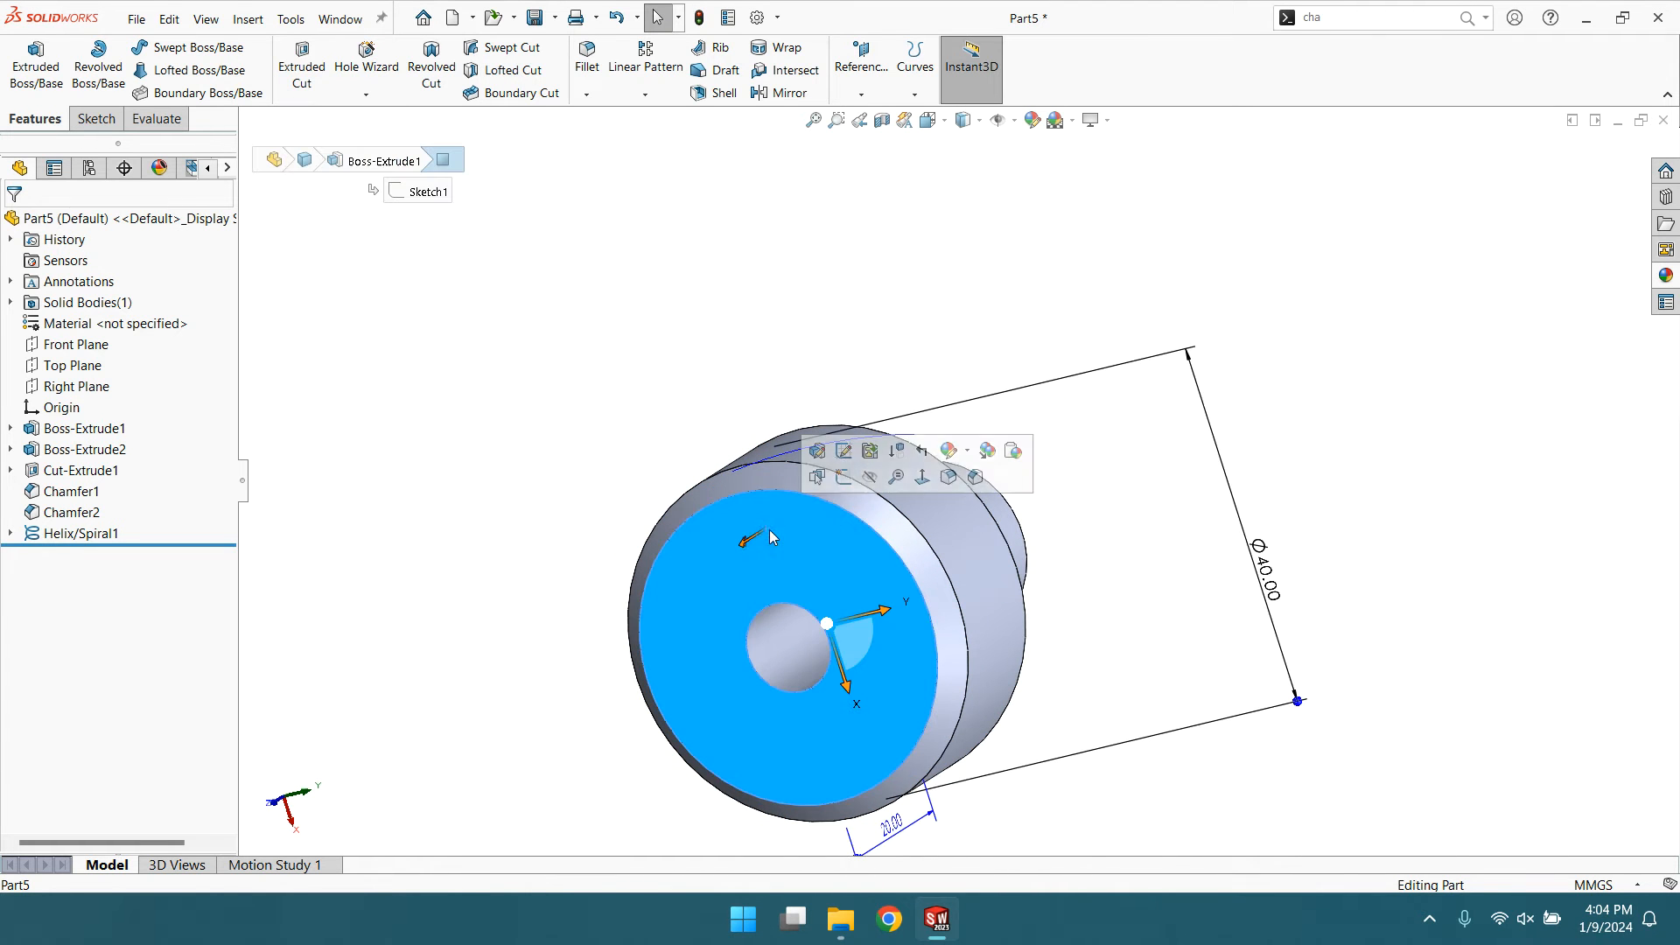
{"action": "left_click", "coordinate": [931, 482]}
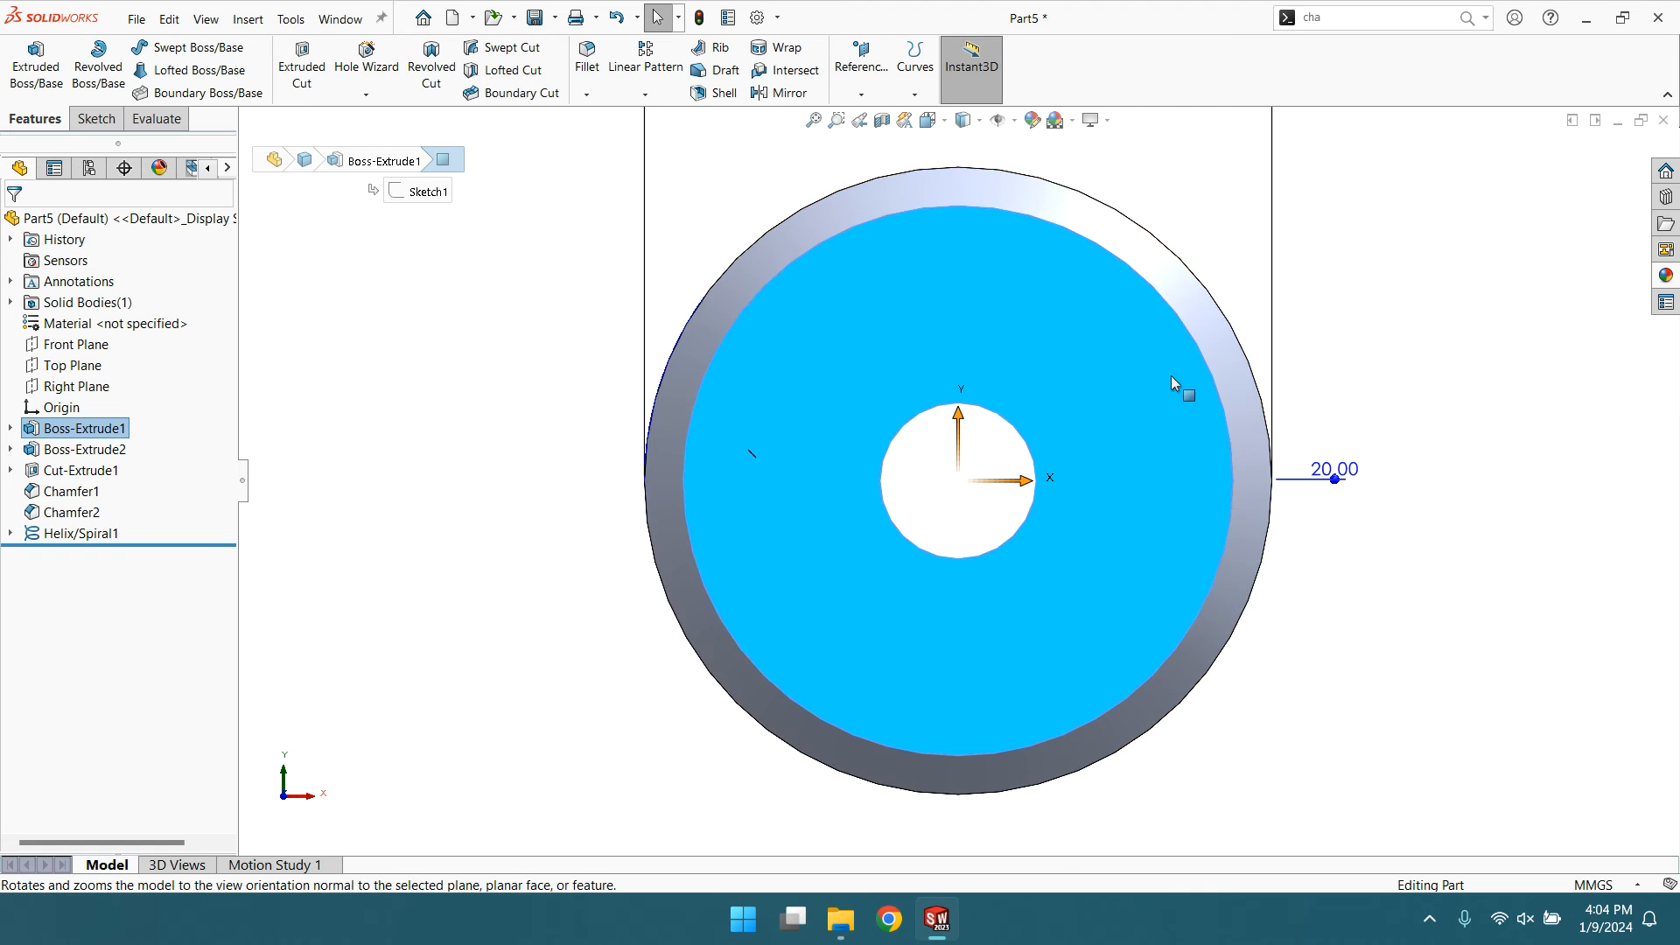
{"action": "scroll", "coordinate": [1170, 375], "scroll_direction": "up", "scroll_amount": 3}
{"action": "mouse_move", "coordinate": [1076, 386]}
{"action": "middle_mouse_down"}
{"action": "mouse_move", "coordinate": [1121, 417]}
{"action": "mouse_move", "coordinate": [1050, 392]}
{"action": "middle_mouse_up"}
{"action": "scroll", "coordinate": [1001, 385], "scroll_direction": "up", "scroll_amount": 2}
{"action": "scroll", "coordinate": [978, 374], "scroll_direction": "down", "scroll_amount": 1}
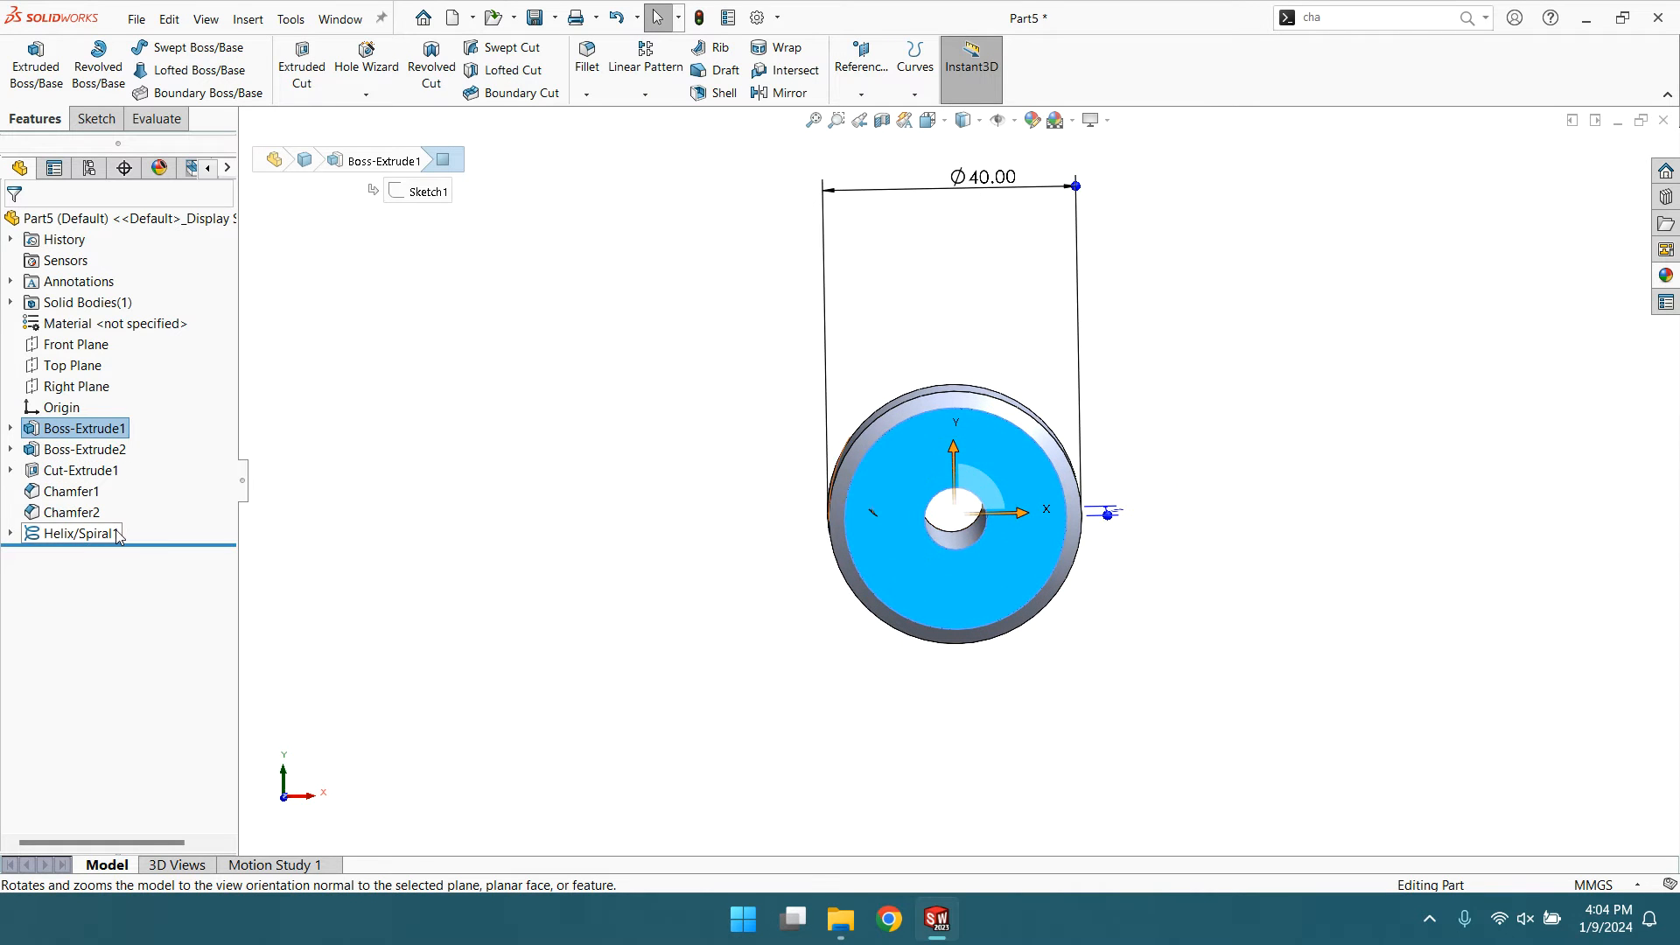
- Facing the large cylinder's front face squarely, sketch a vertical centreline about 33 mm long on it, upward from the origin
{"action": "left_click", "coordinate": [963, 454]}
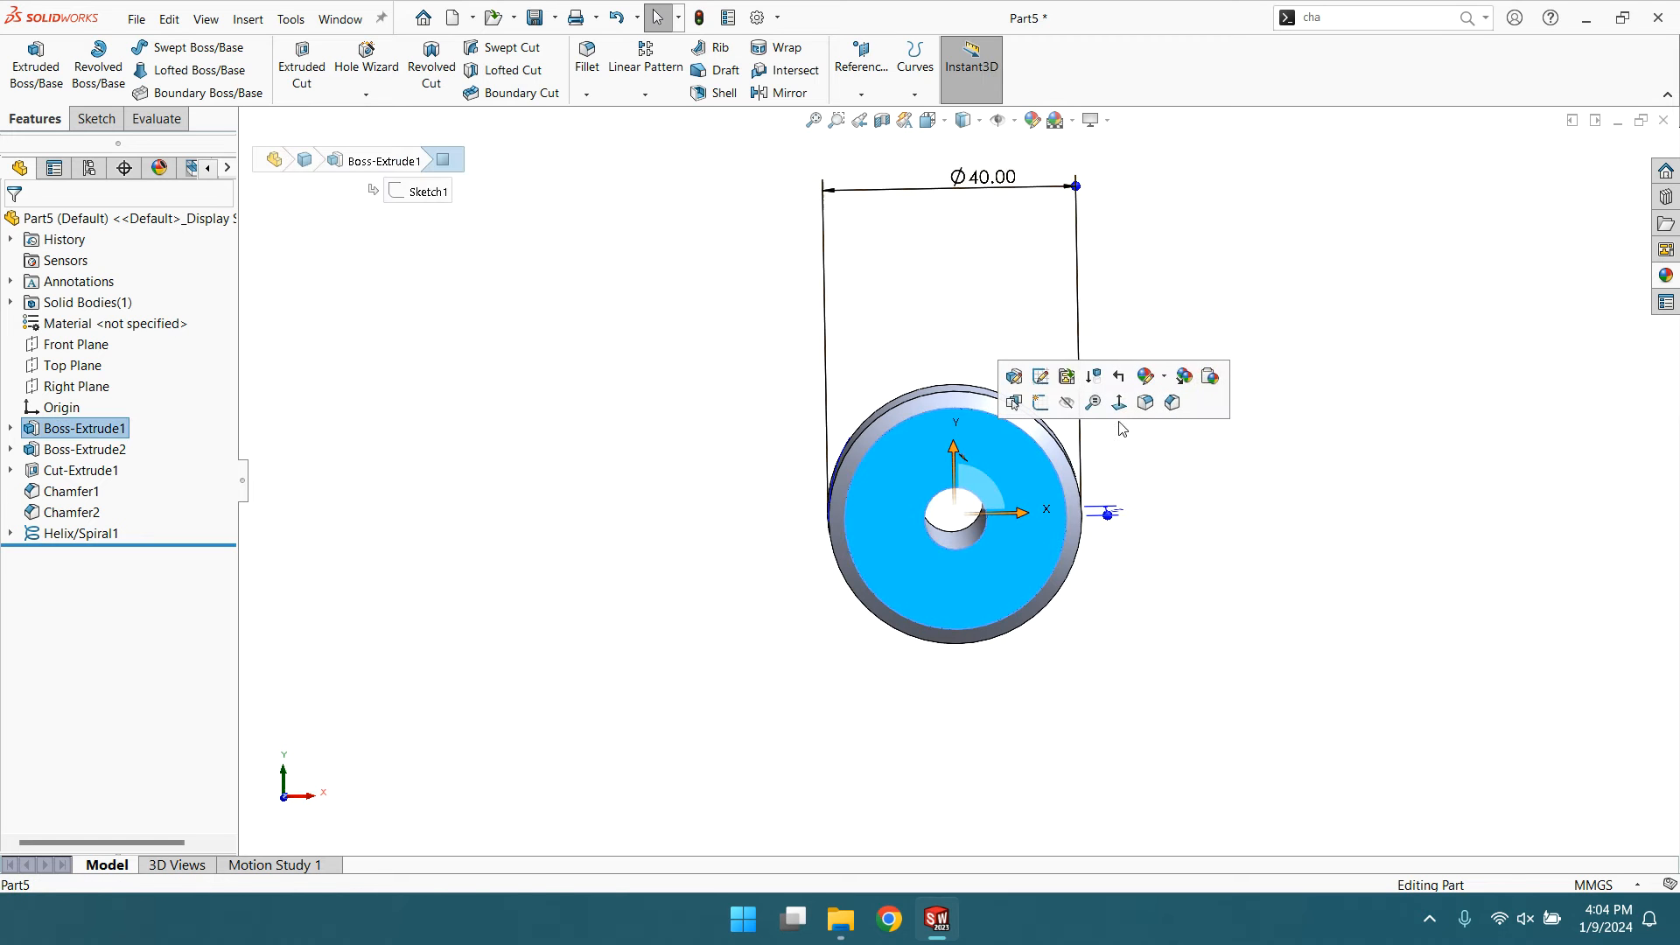
{"action": "left_click", "coordinate": [1119, 403]}
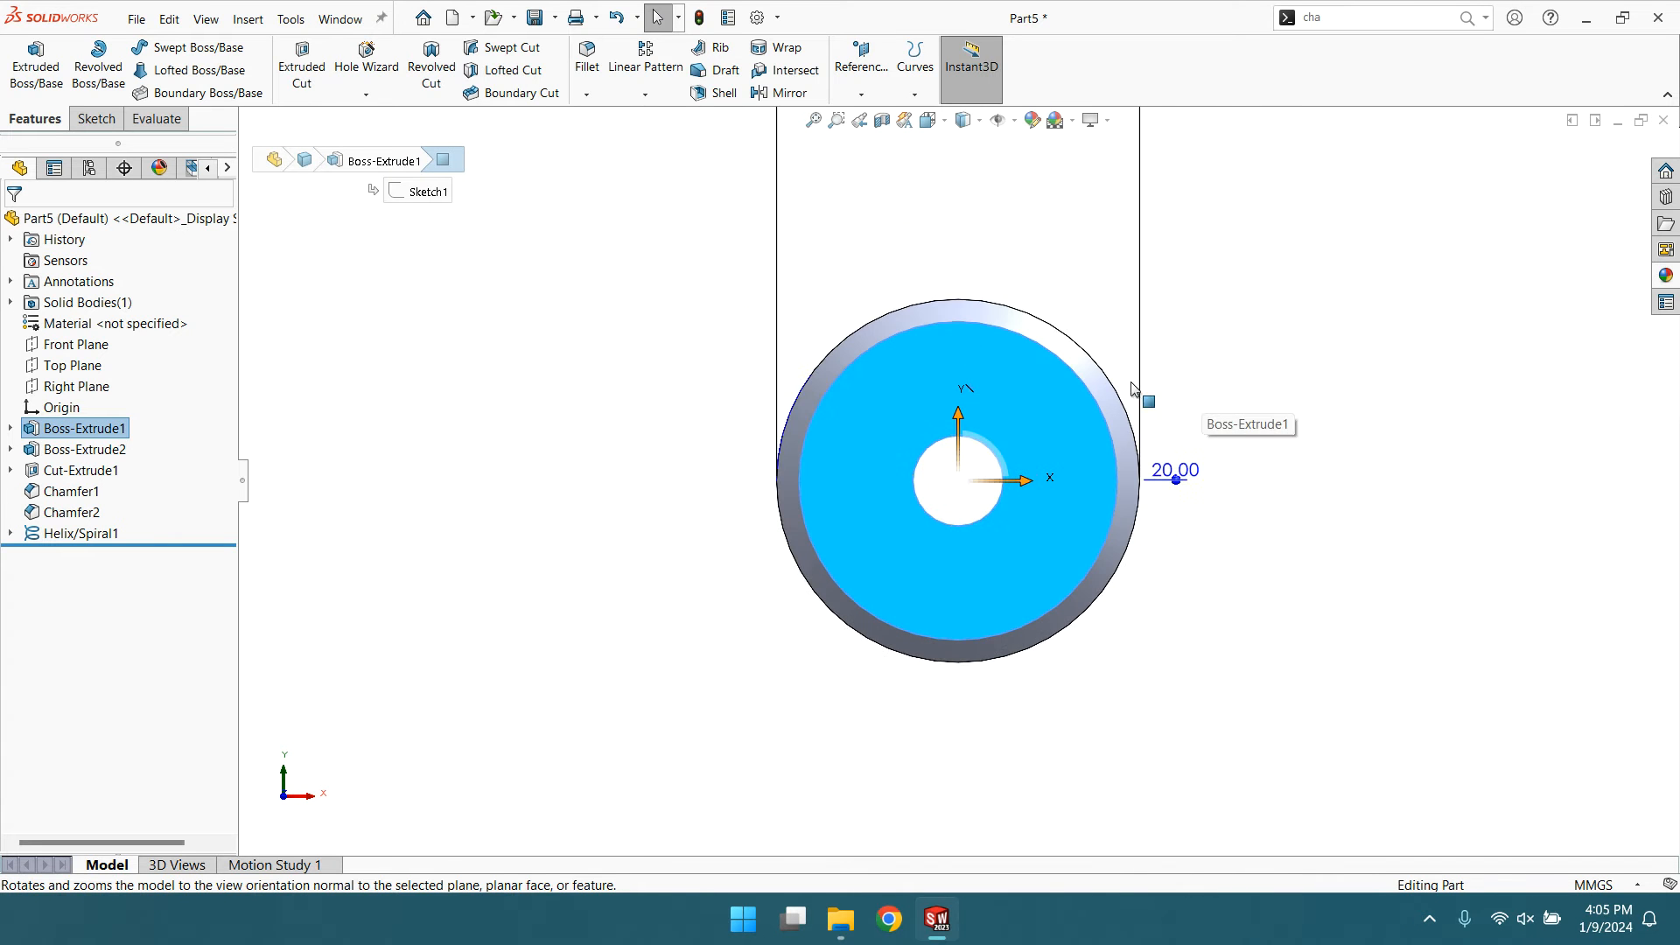
{"action": "scroll", "coordinate": [1013, 315], "scroll_direction": "down", "scroll_amount": 5}
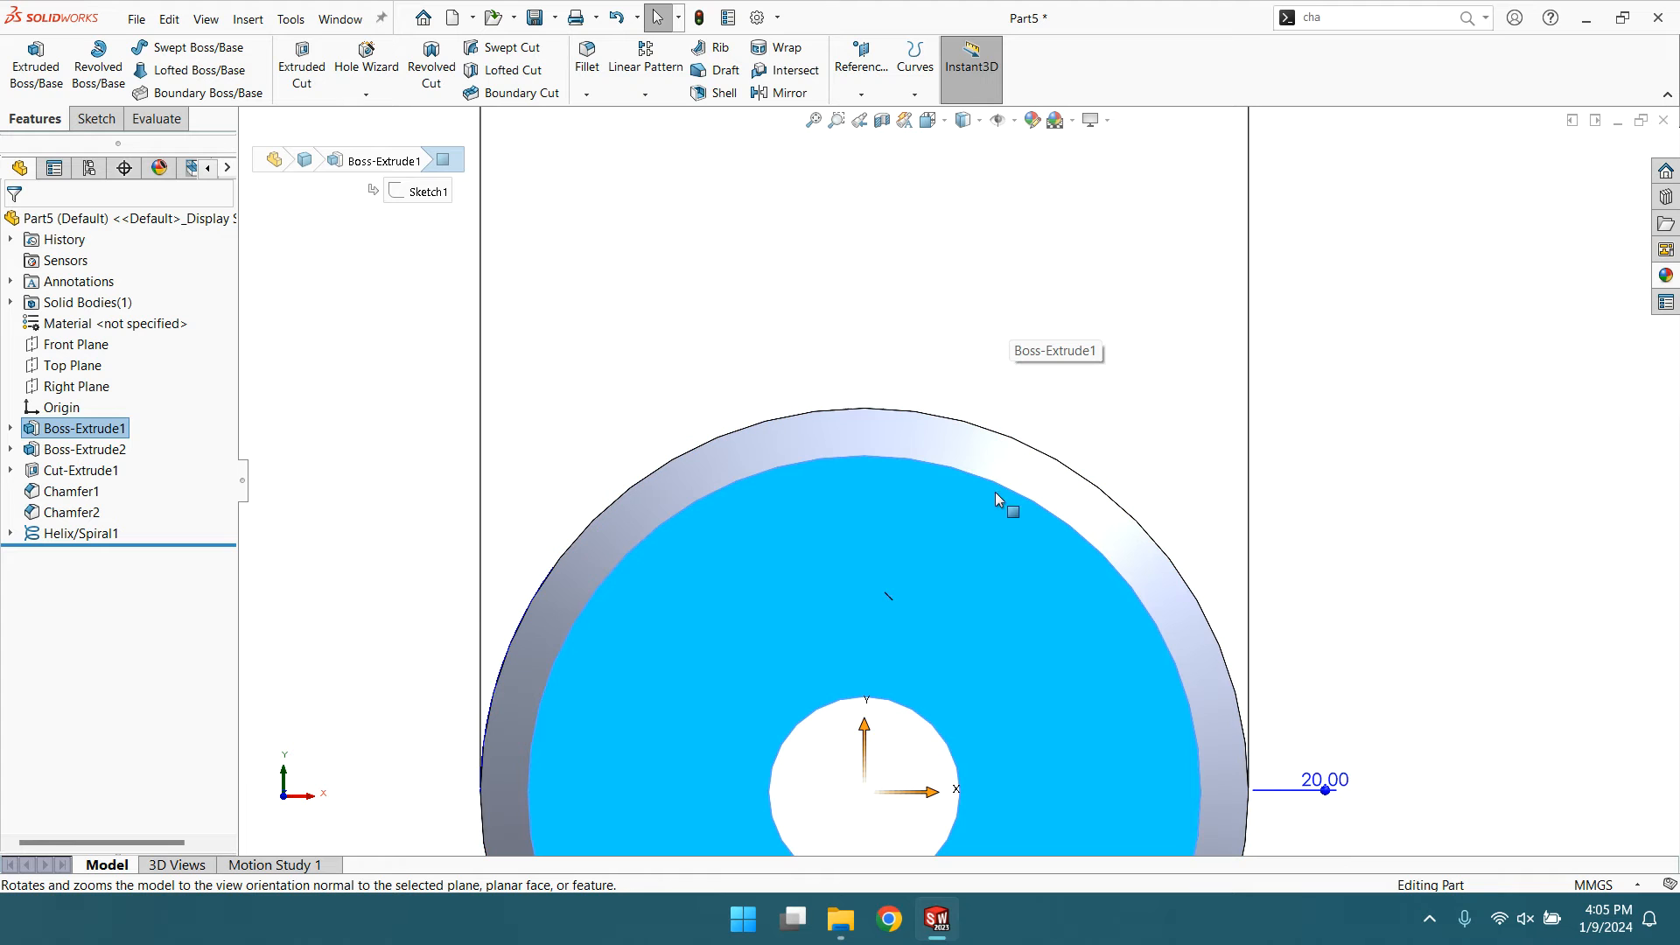
{"action": "scroll", "coordinate": [915, 466], "scroll_direction": "down", "scroll_amount": 2}
{"action": "scroll", "coordinate": [915, 465], "scroll_direction": "up", "scroll_amount": 3}
{"action": "scroll", "coordinate": [915, 460], "scroll_direction": "down", "scroll_amount": 1}
{"action": "scroll", "coordinate": [925, 453], "scroll_direction": "down", "scroll_amount": 2}
{"action": "scroll", "coordinate": [841, 405], "scroll_direction": "up", "scroll_amount": 2}
{"action": "scroll", "coordinate": [952, 490], "scroll_direction": "up", "scroll_amount": 1}
{"action": "left_click", "coordinate": [111, 120]}
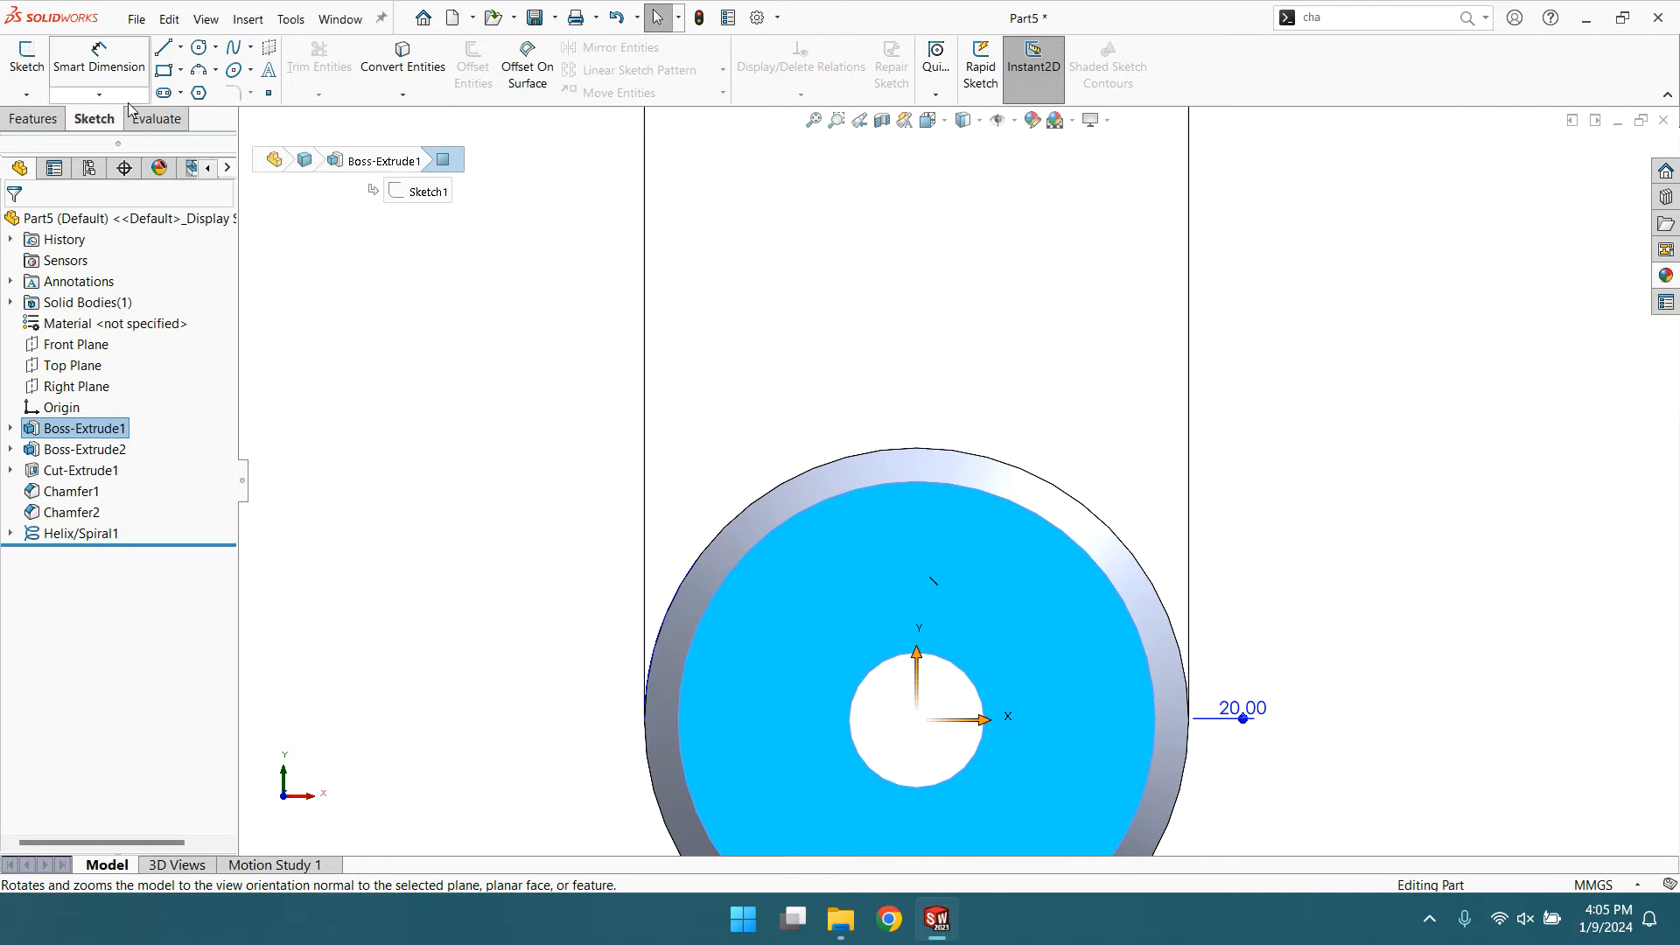
{"action": "left_click", "coordinate": [185, 50]}
{"action": "left_click", "coordinate": [206, 86]}
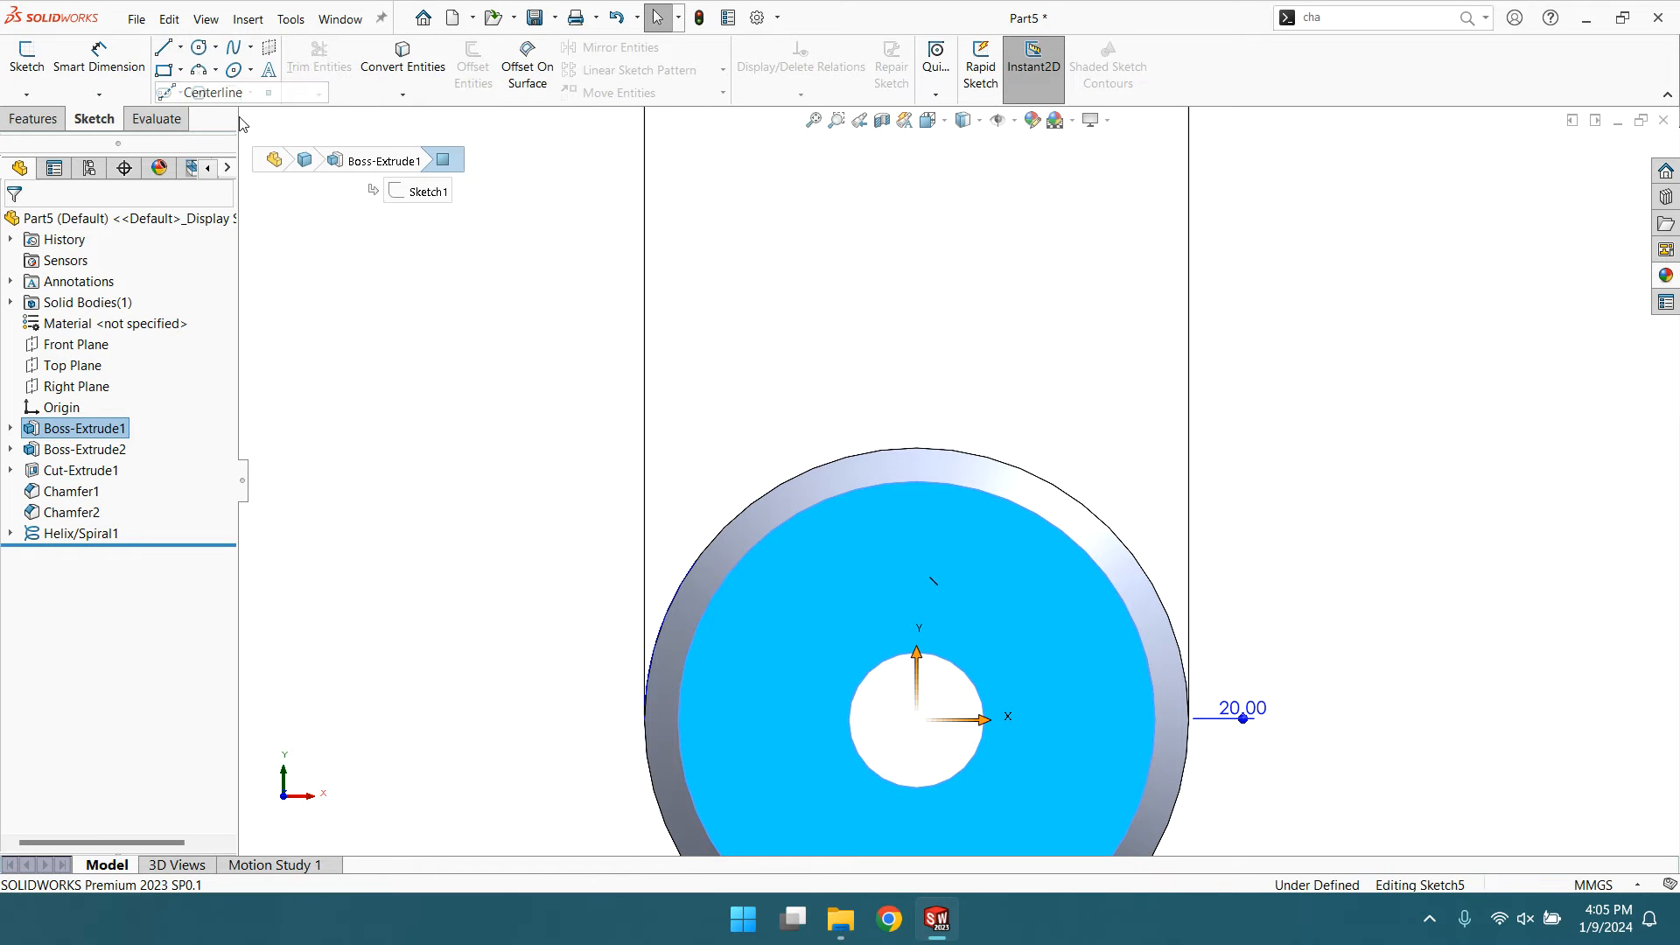
{"action": "left_click", "coordinate": [917, 720]}
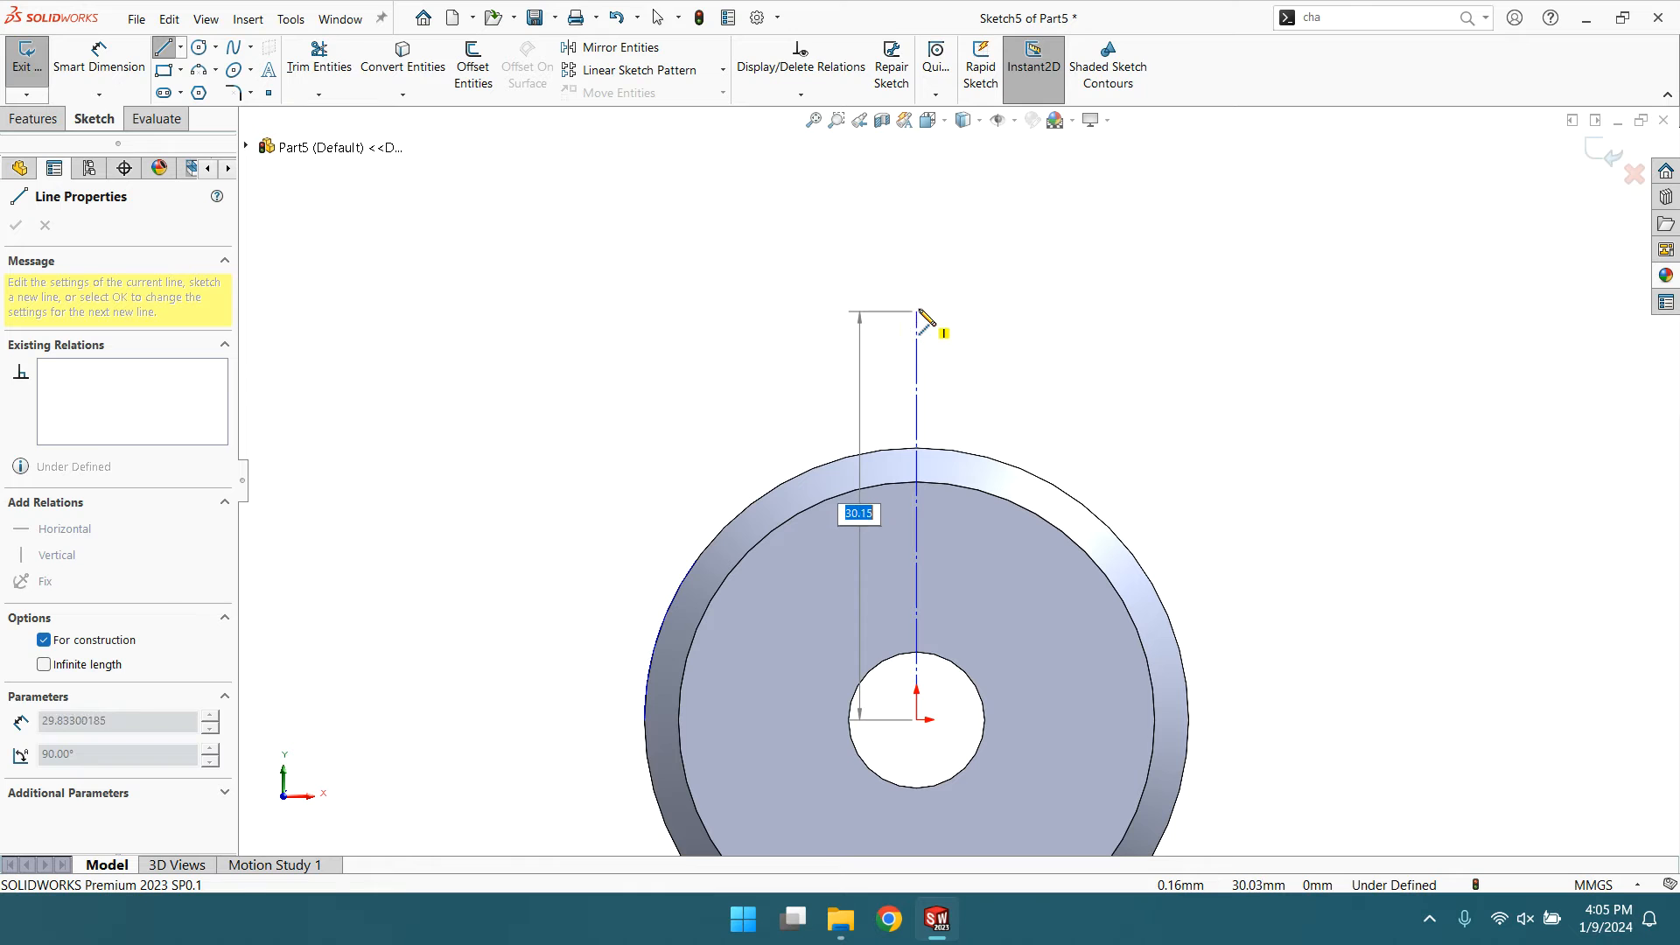
{"action": "left_click", "coordinate": [917, 272]}
{"action": "right_click", "coordinate": [921, 271]}
{"action": "left_click", "coordinate": [966, 278]}
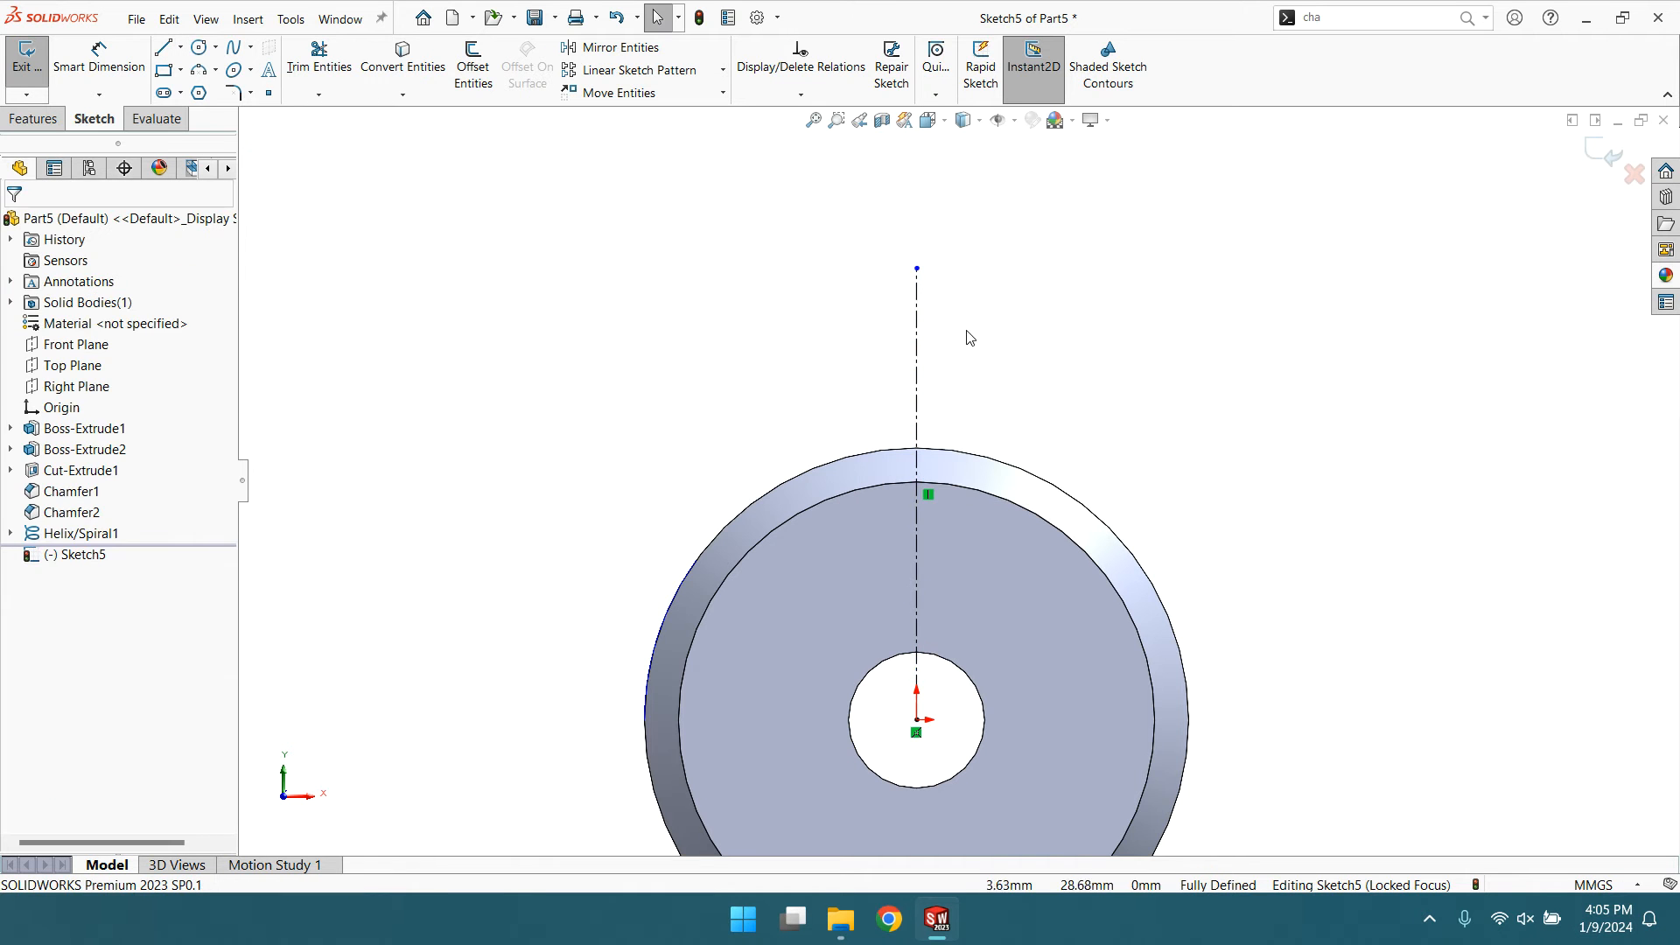
{"action": "left_click", "coordinate": [916, 354]}
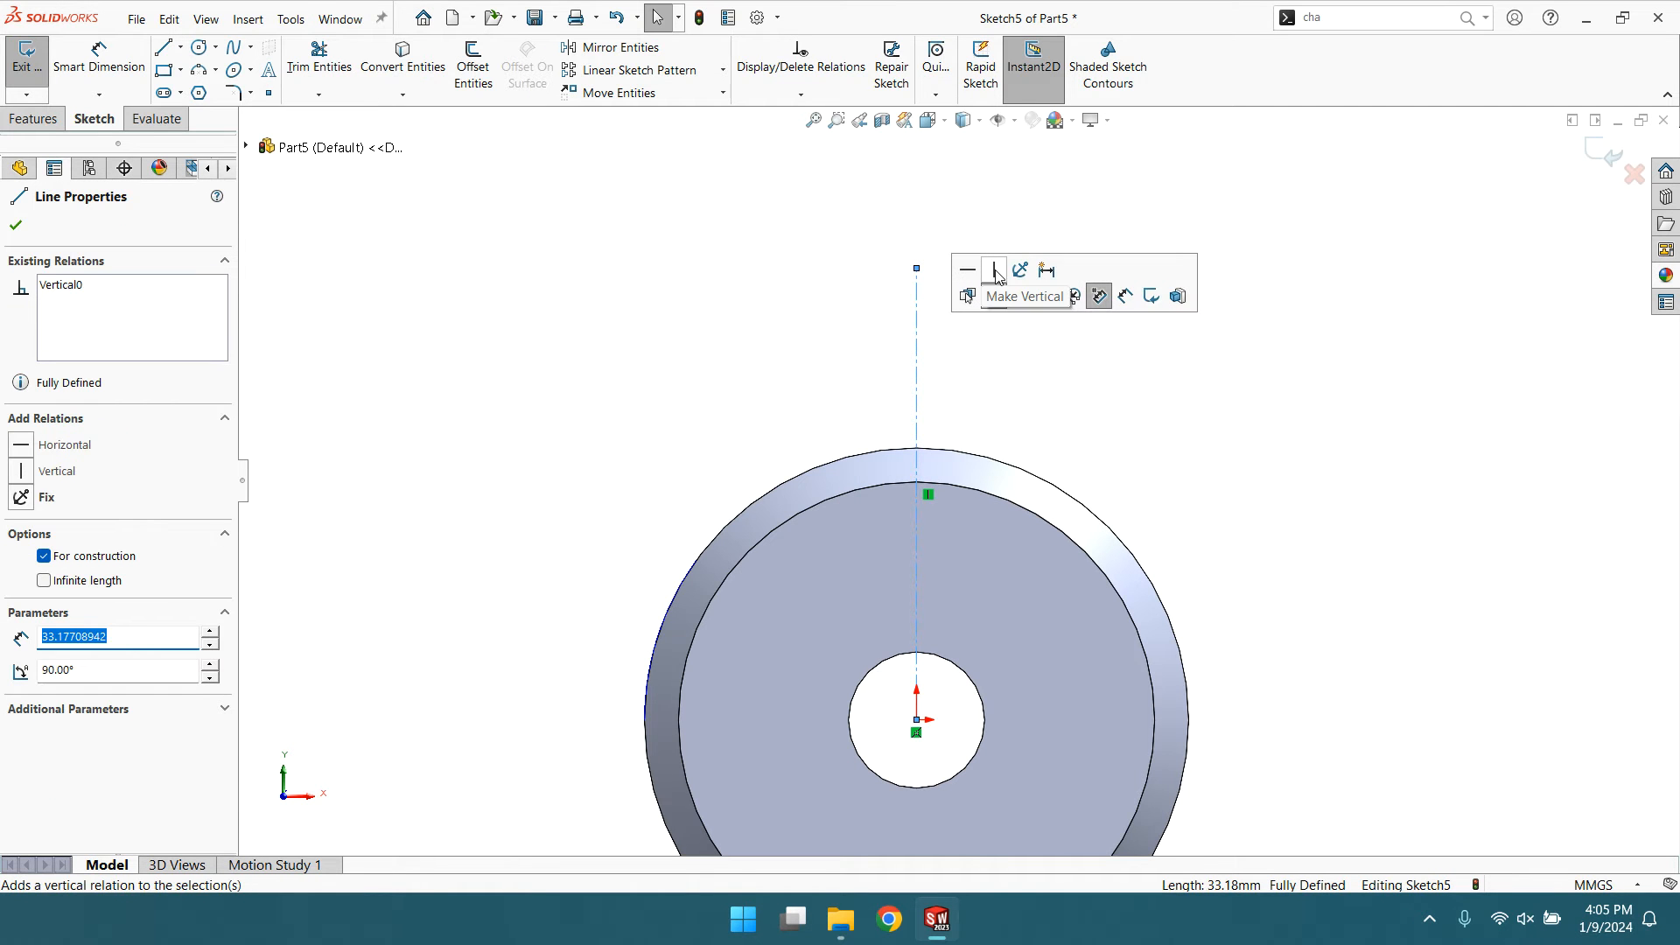
{"action": "left_click", "coordinate": [16, 227]}
- Sketch a closed triangle with its lower vertex on the centreline and a horizontal top edge about 4.4 mm long beyond the cylinder's rim
{"action": "scroll", "coordinate": [934, 494], "scroll_direction": "up", "scroll_amount": 1}
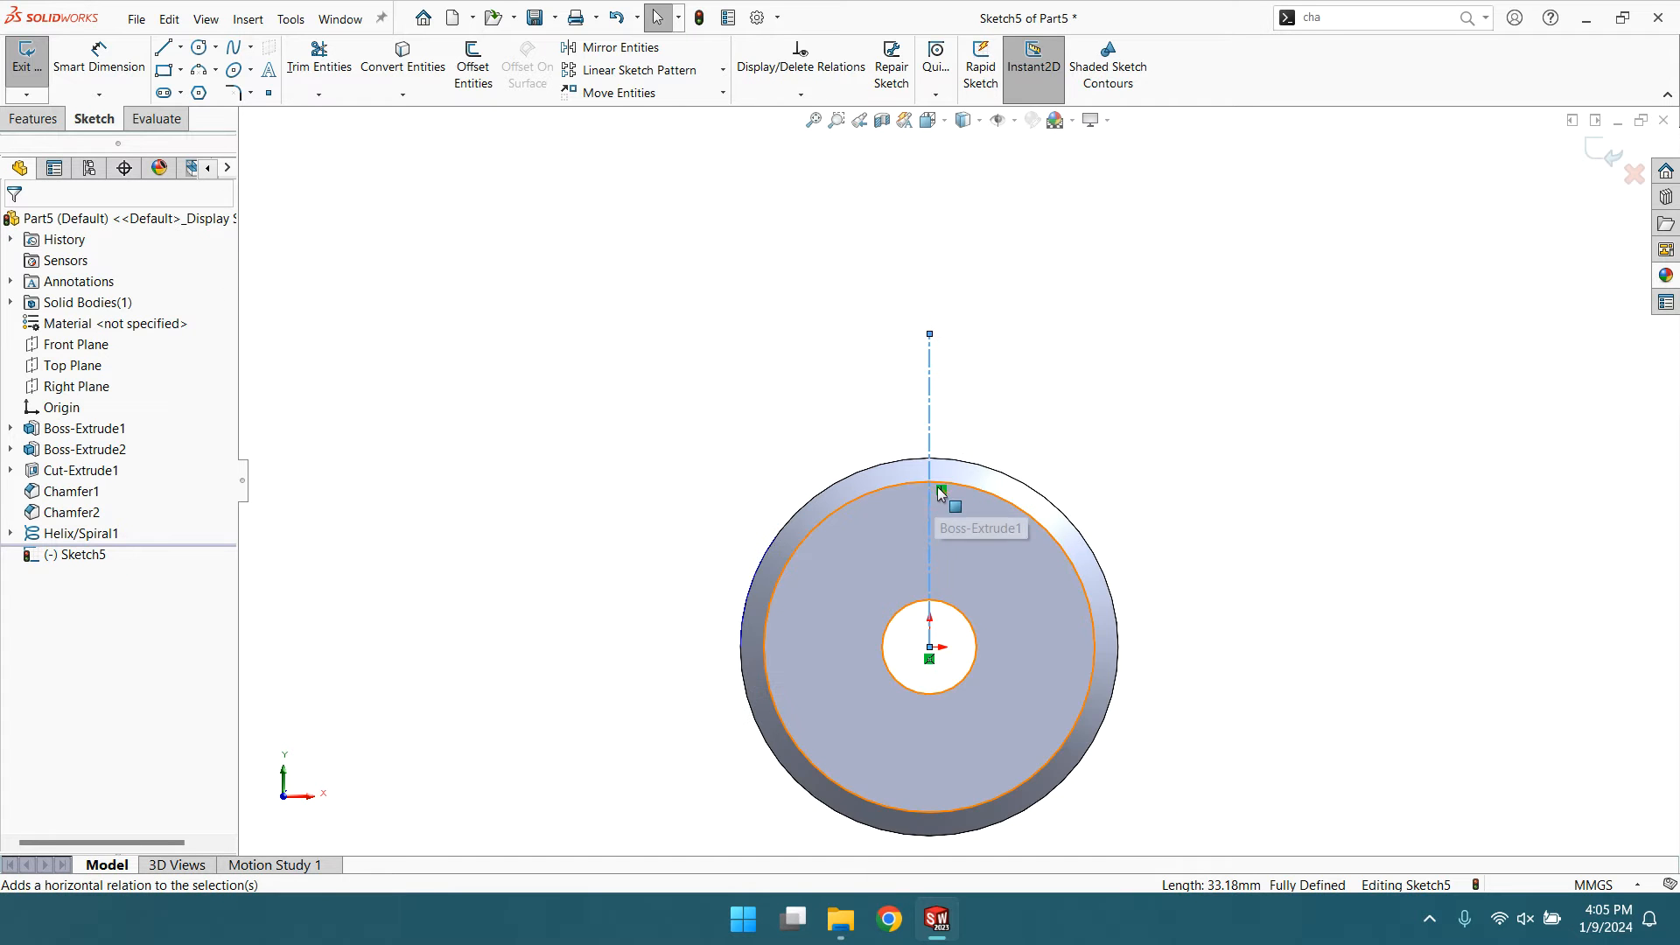
{"action": "scroll", "coordinate": [937, 481], "scroll_direction": "down", "scroll_amount": 6}
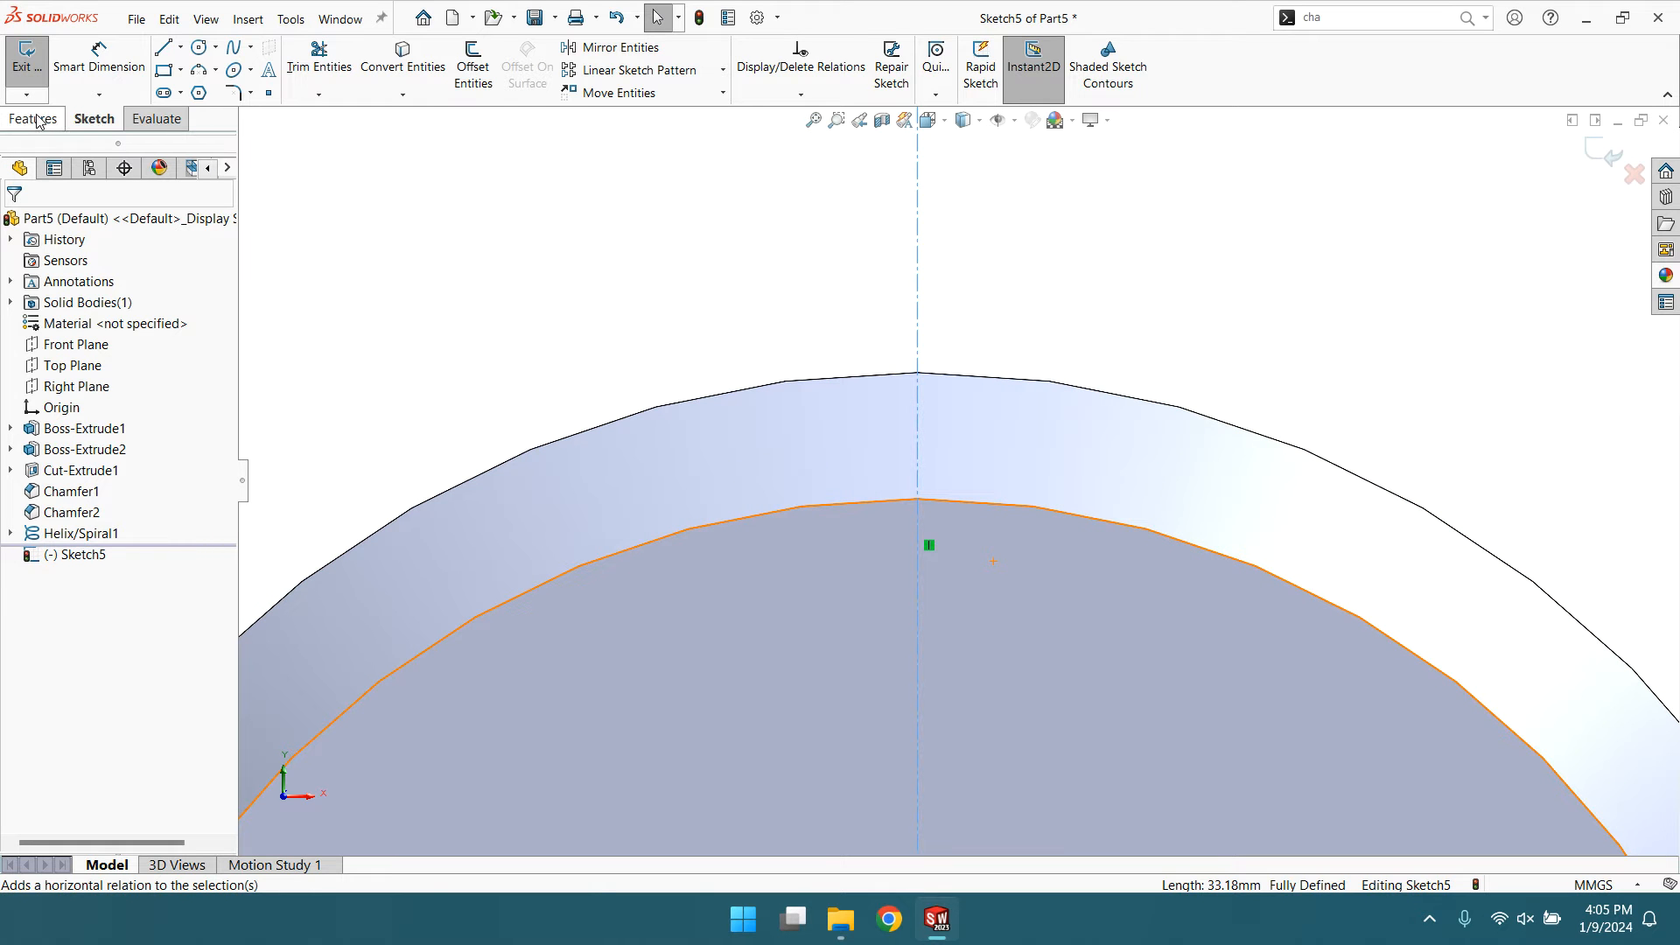
{"action": "left_click", "coordinate": [163, 48]}
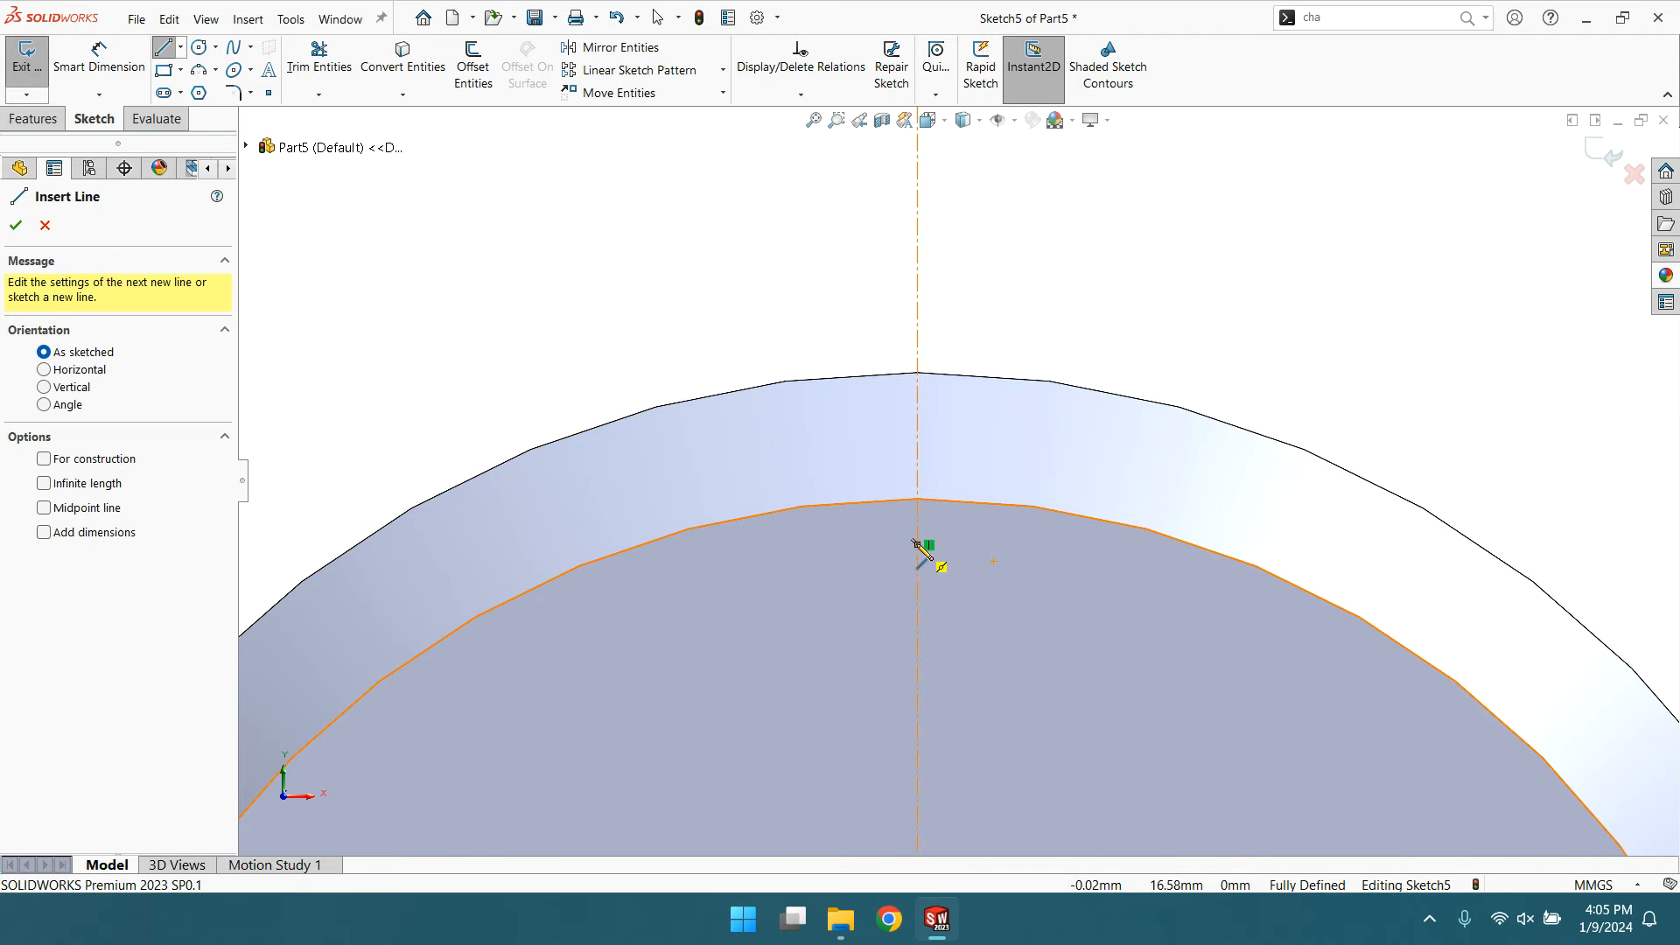
{"action": "left_click", "coordinate": [917, 528]}
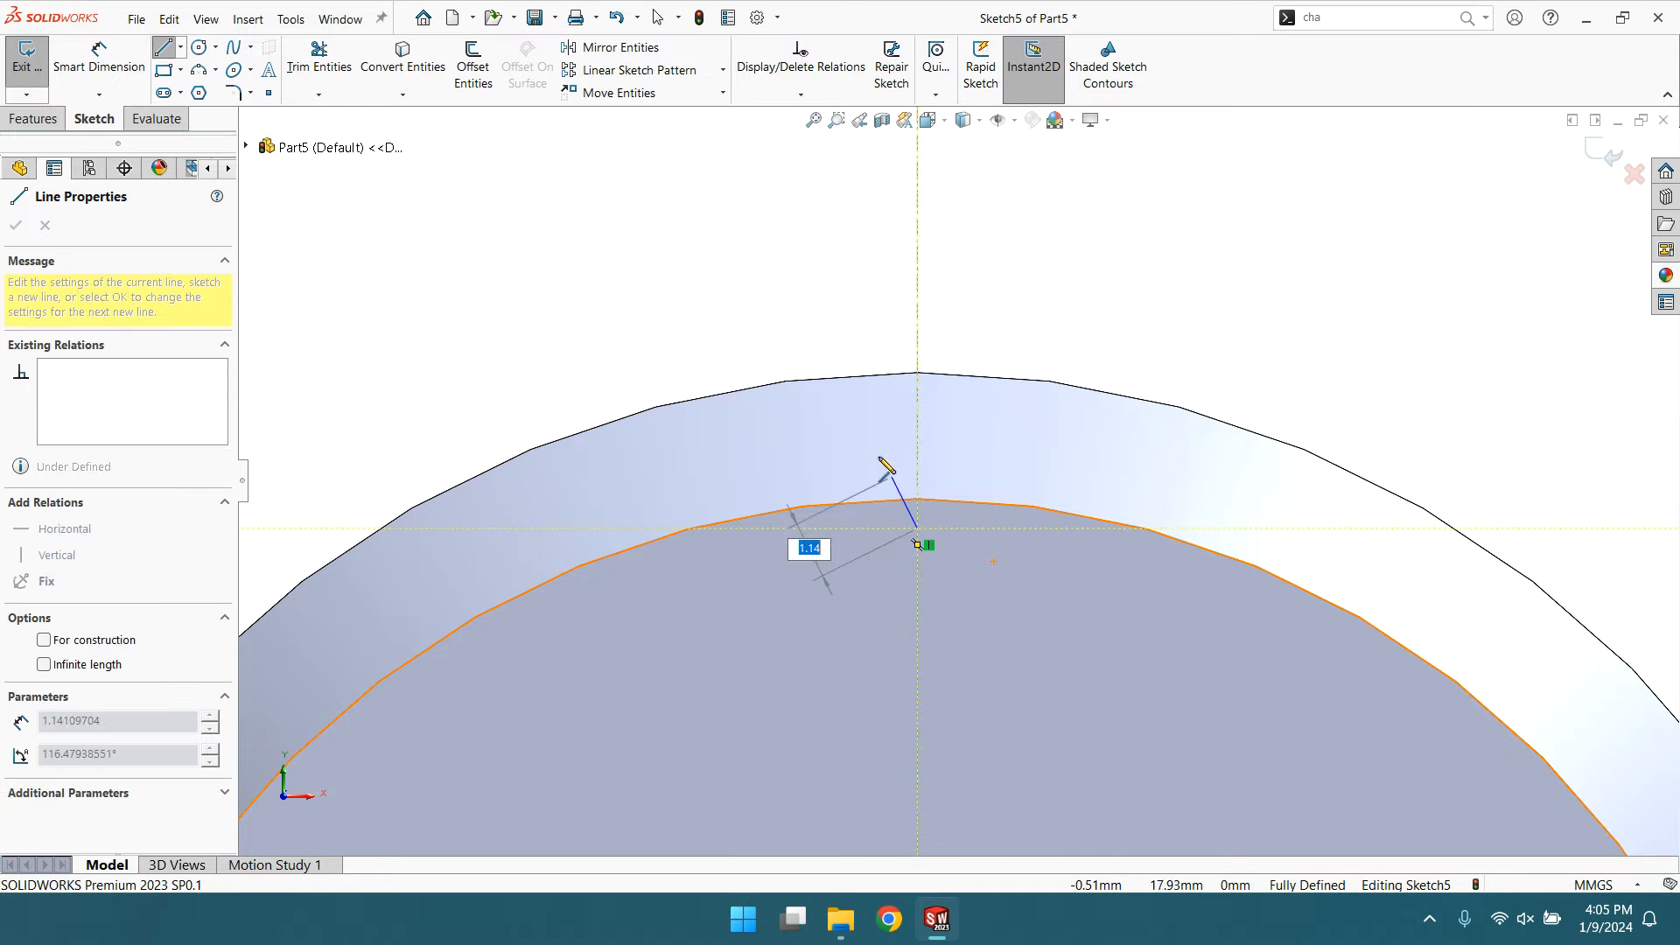
{"action": "left_click", "coordinate": [803, 317]}
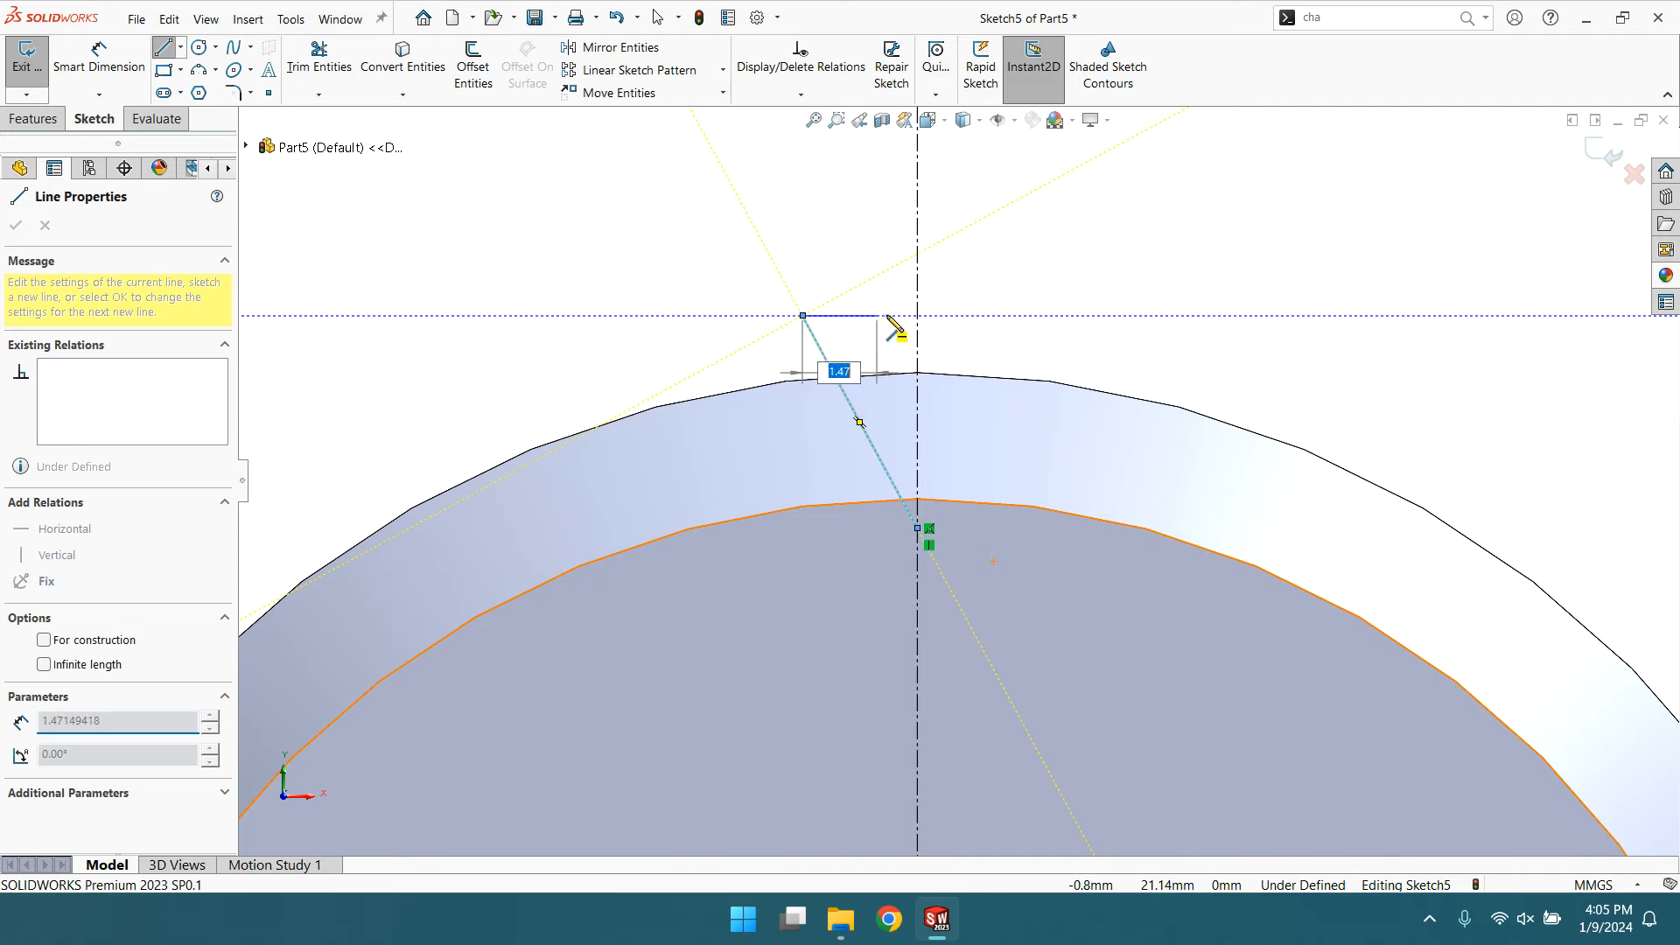
{"action": "left_click", "coordinate": [1024, 316]}
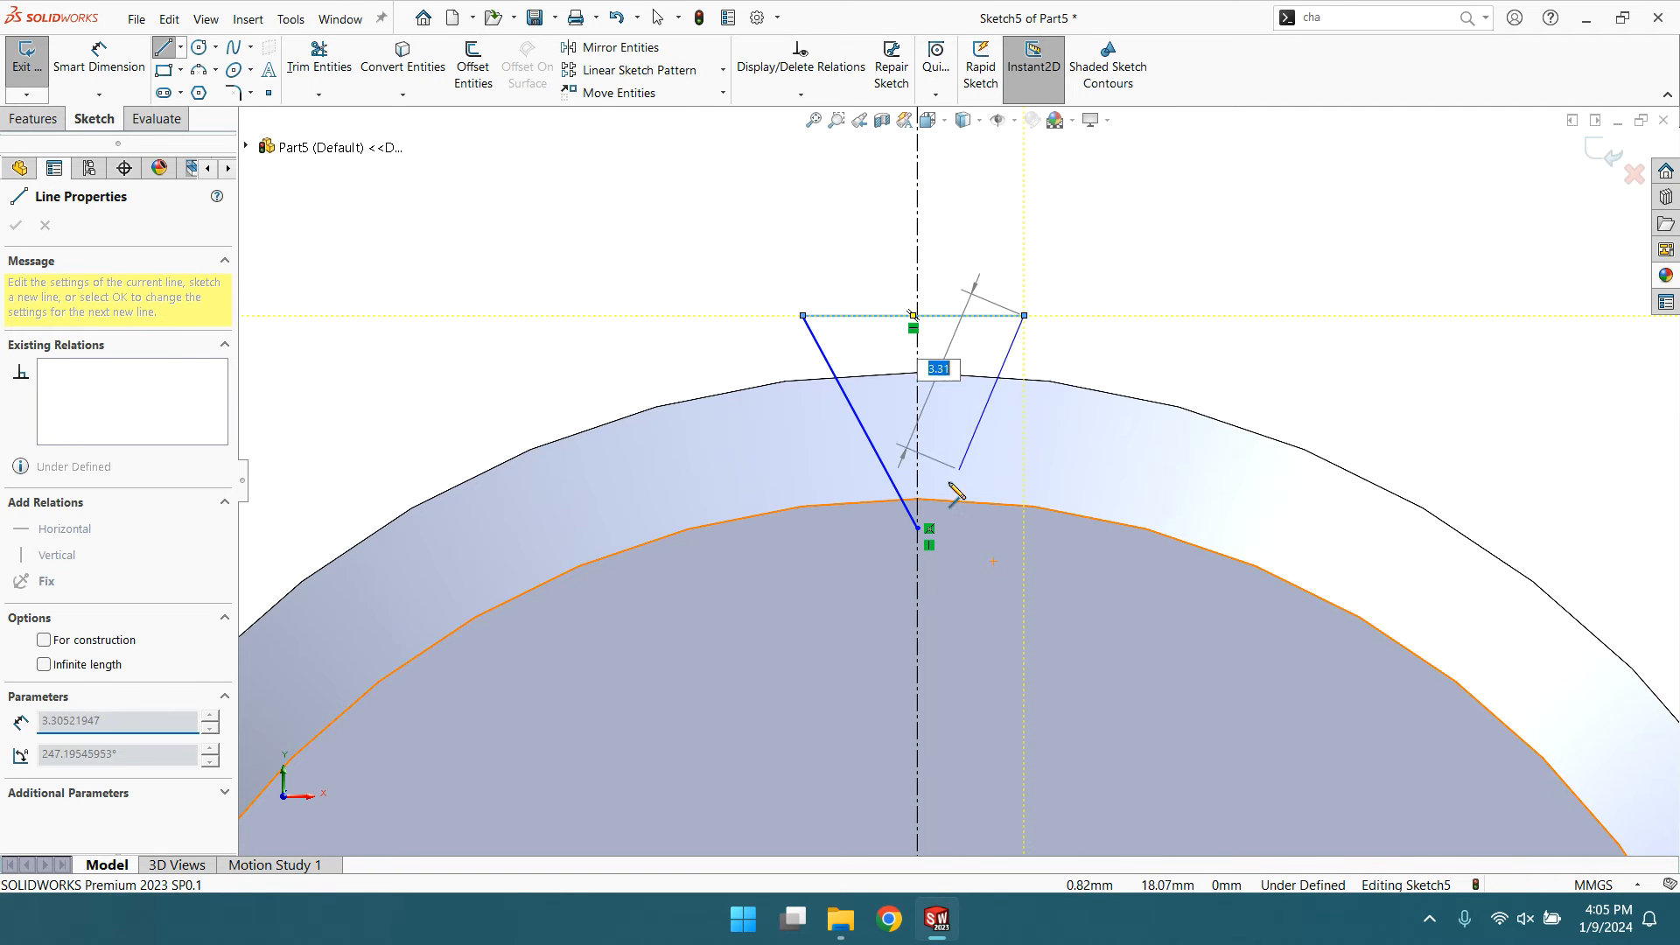
{"action": "left_click", "coordinate": [917, 528]}
{"action": "right_click", "coordinate": [926, 536]}
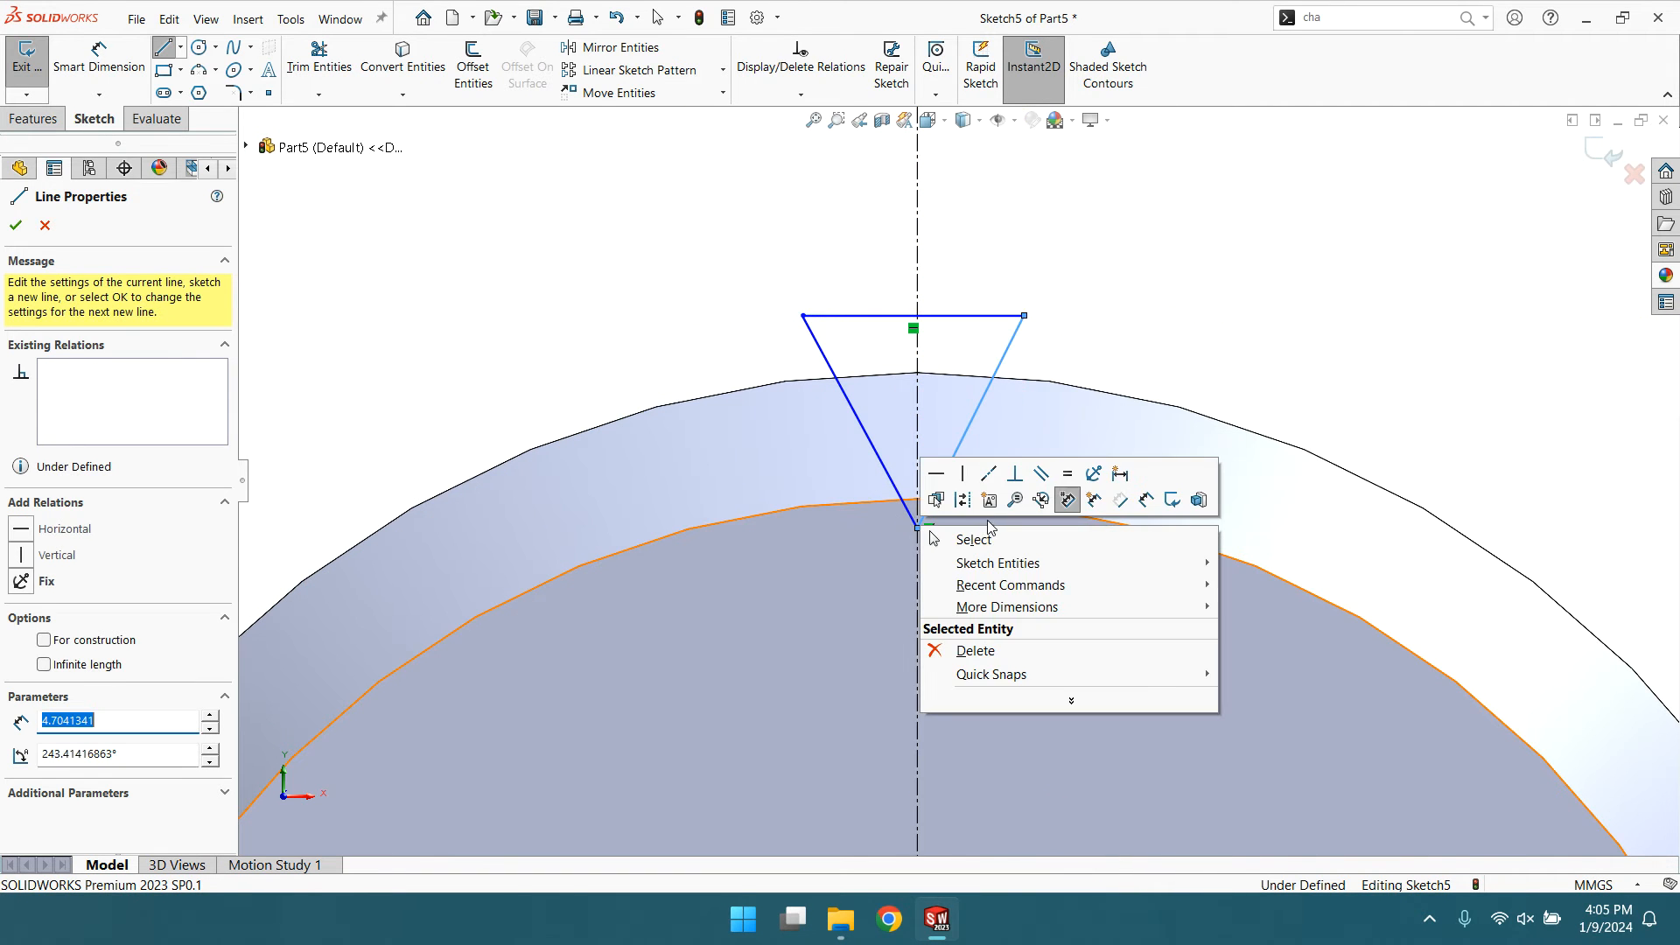
{"action": "left_click", "coordinate": [957, 540]}
- Dimension the triangle's horizontal top edge to 5 mm
{"action": "left_click", "coordinate": [50, 112]}
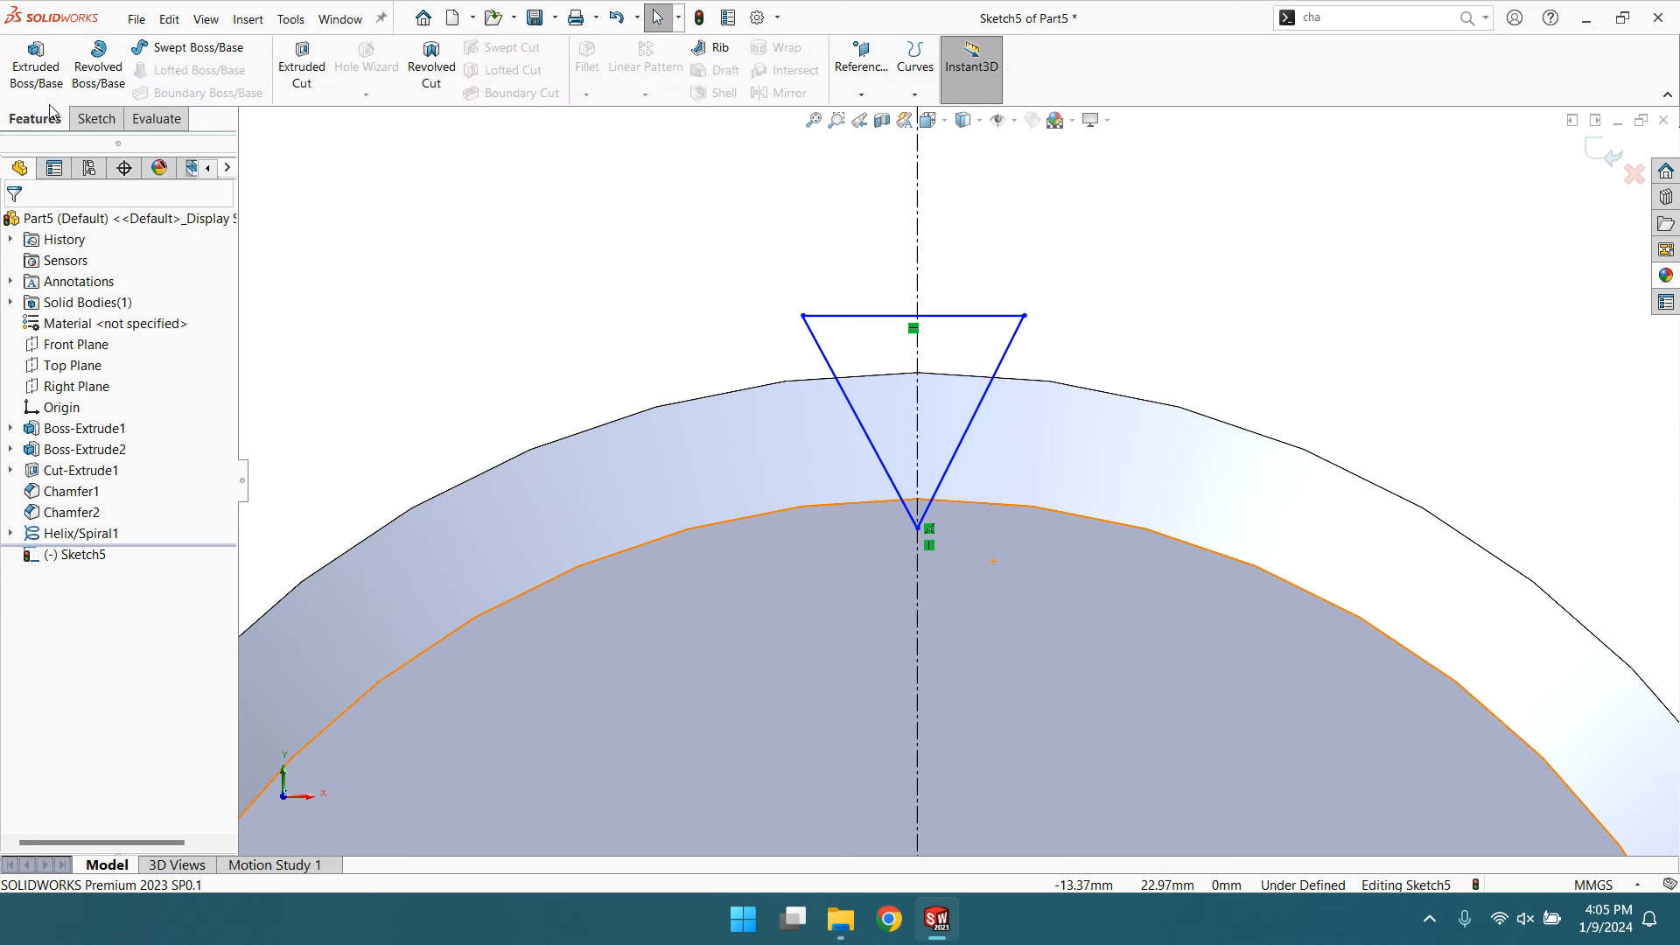
{"action": "left_click", "coordinate": [94, 119]}
{"action": "left_click", "coordinate": [99, 58]}
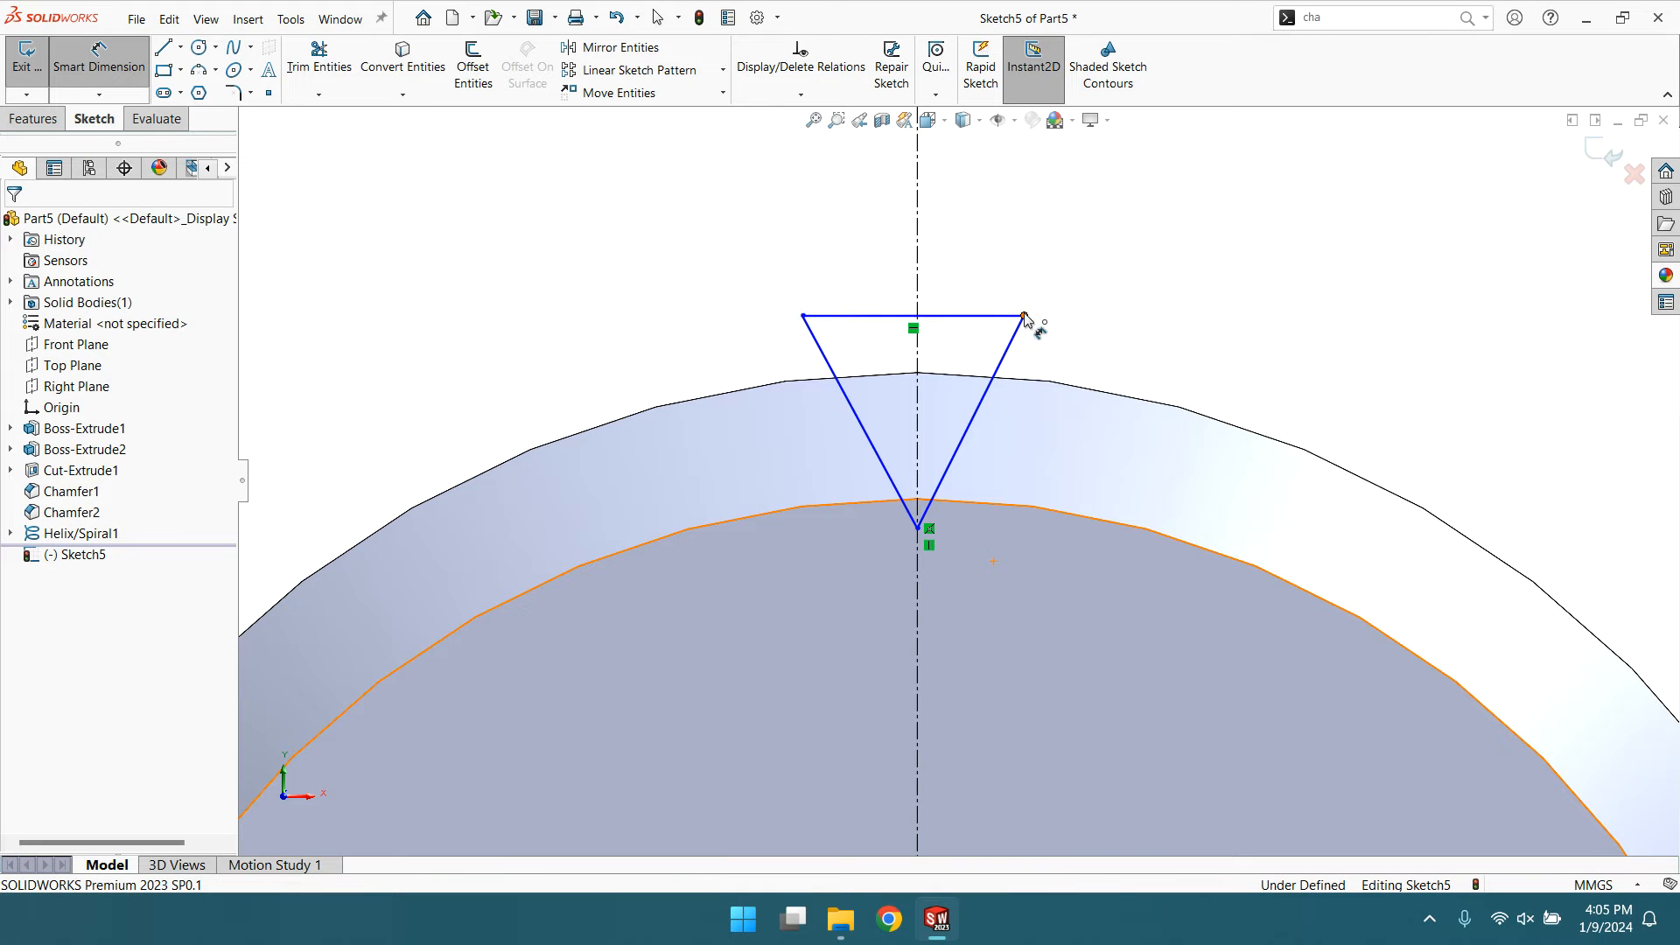
{"action": "left_click", "coordinate": [986, 315]}
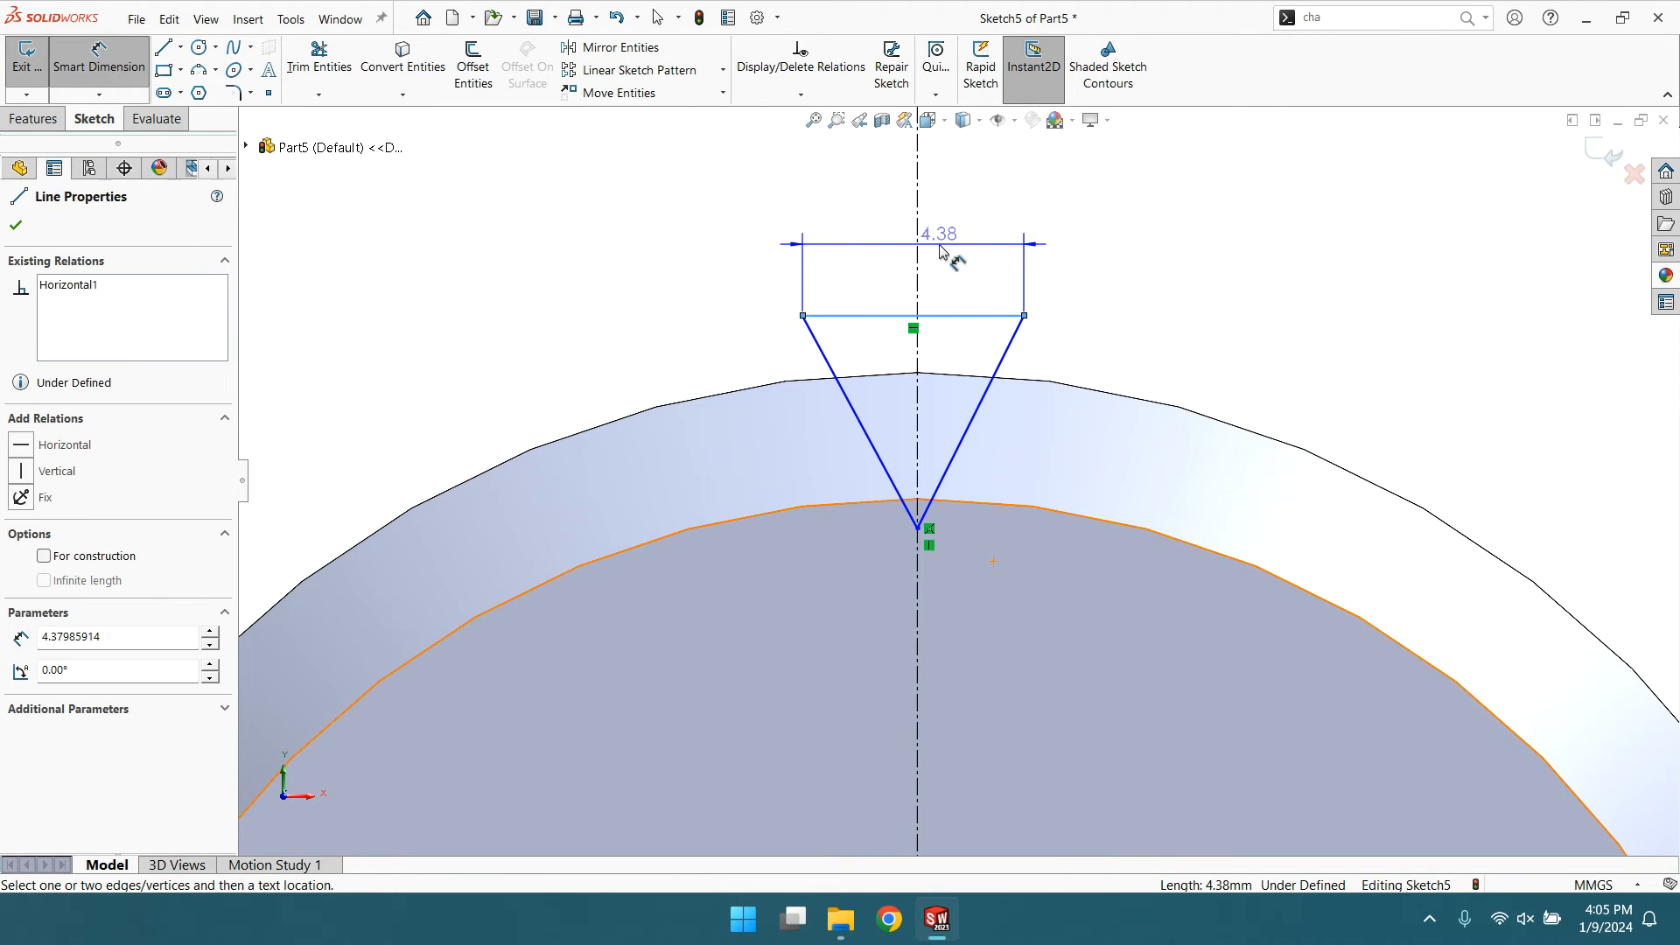
{"action": "left_click", "coordinate": [940, 251]}
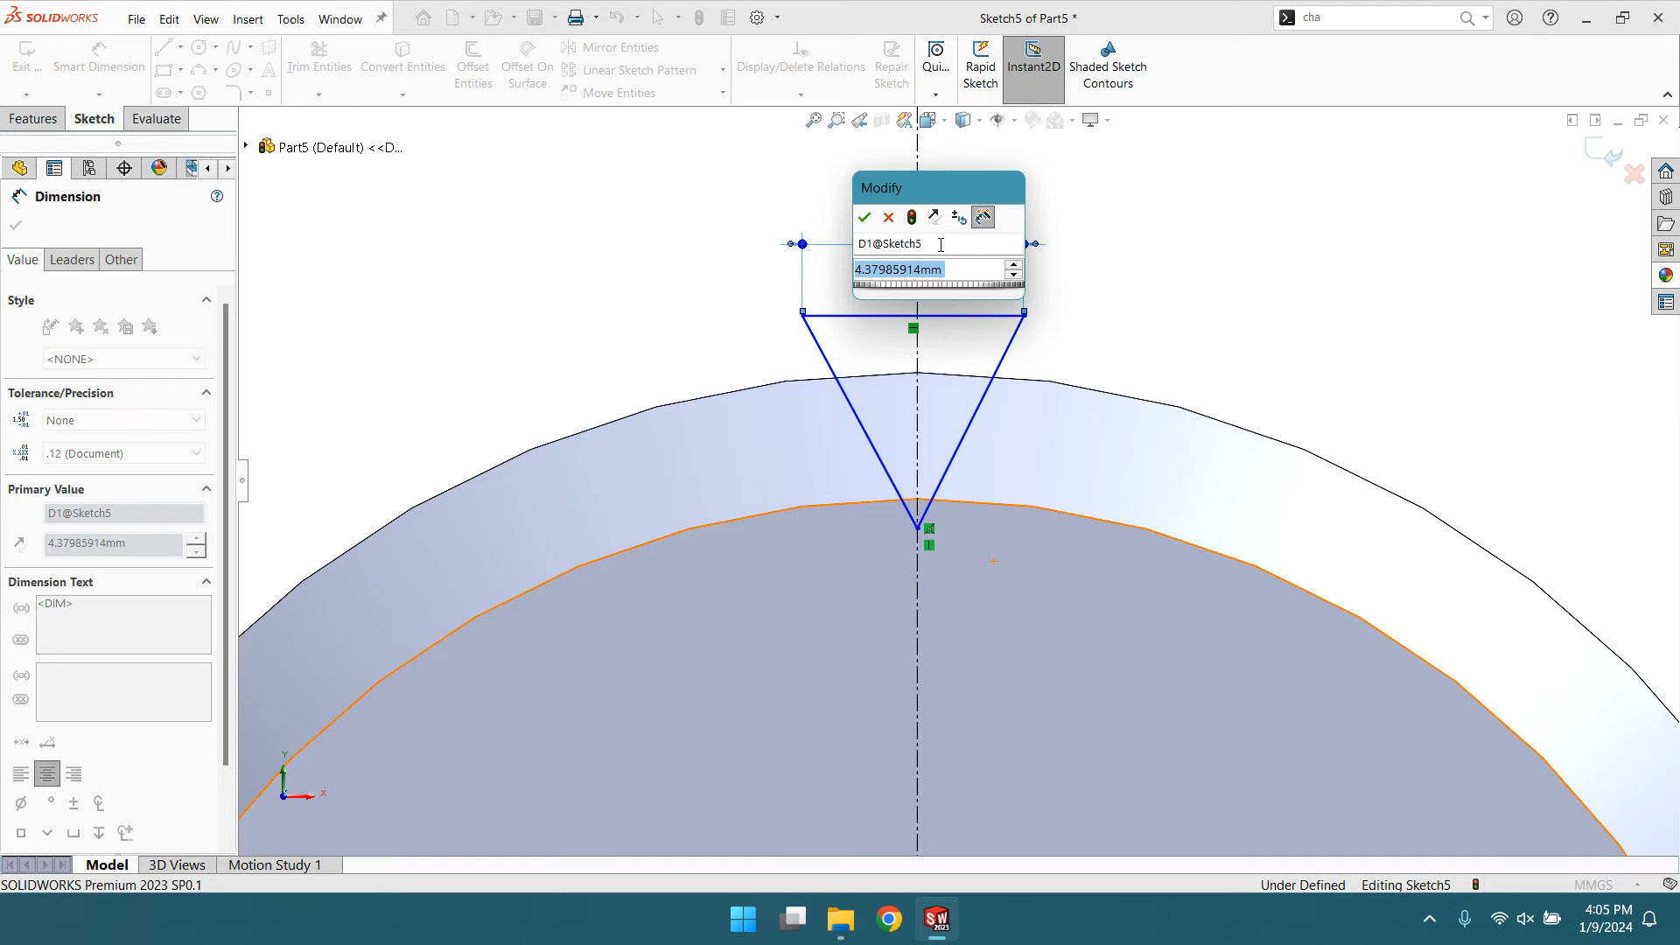
{"action": "type", "text": "5"}
{"action": "key", "text": "Return"}
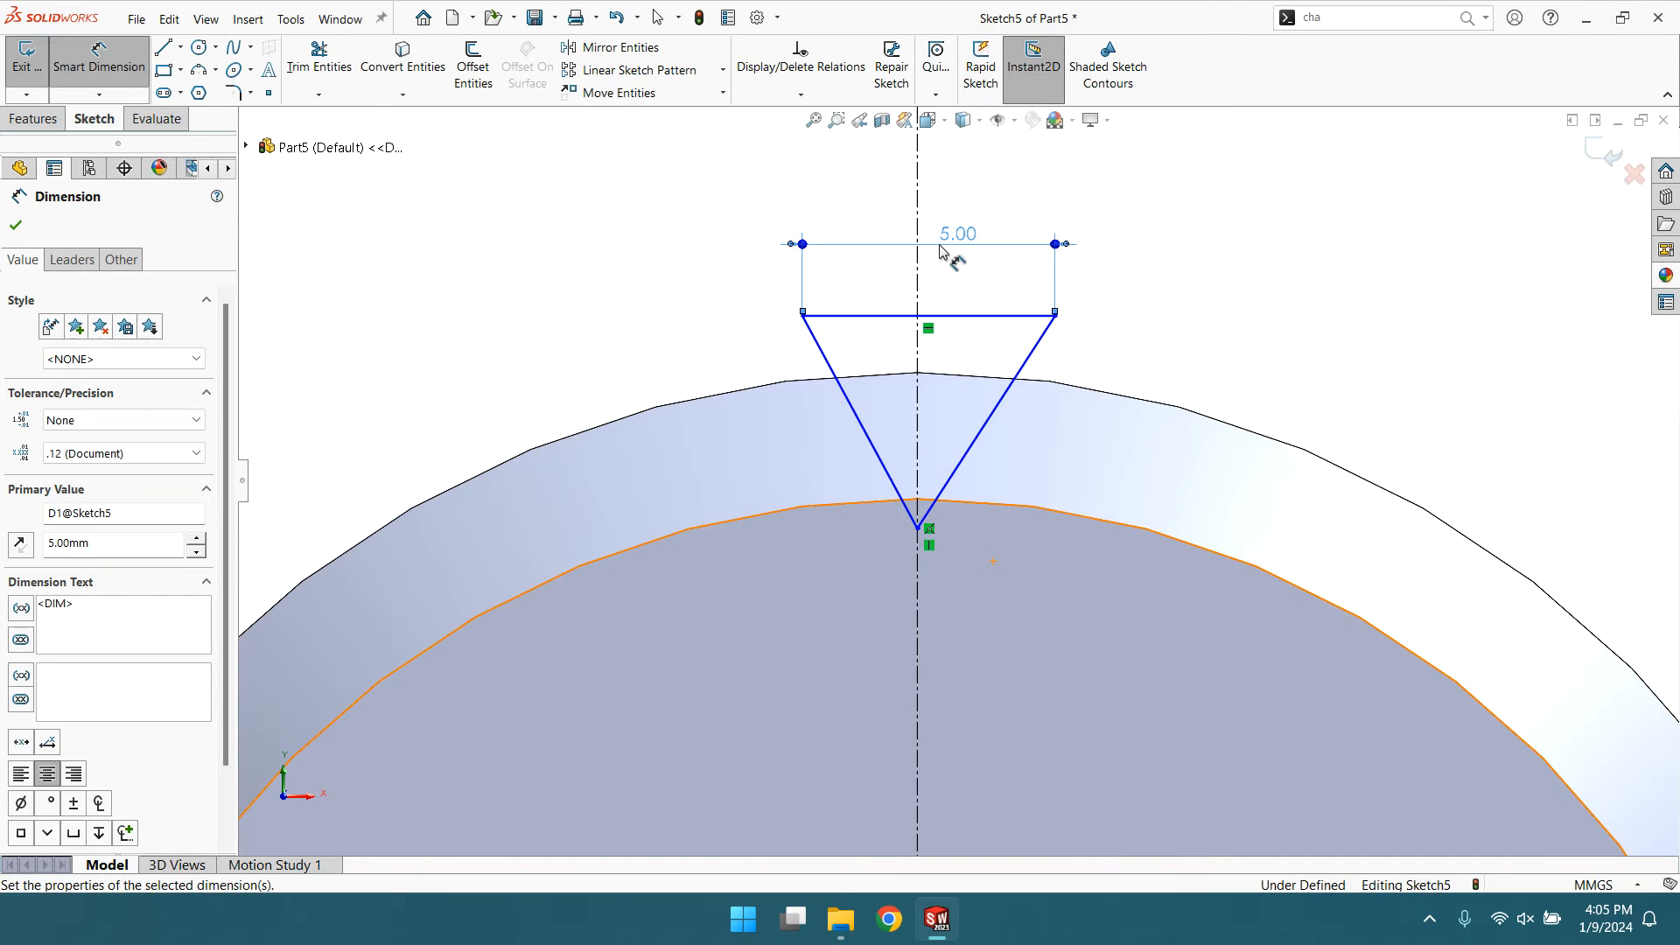
- Dimension the distance from the triangle's upper-left corner to the centreline as 2.5 mm
{"action": "left_click", "coordinate": [803, 315]}
{"action": "left_click", "coordinate": [919, 317]}
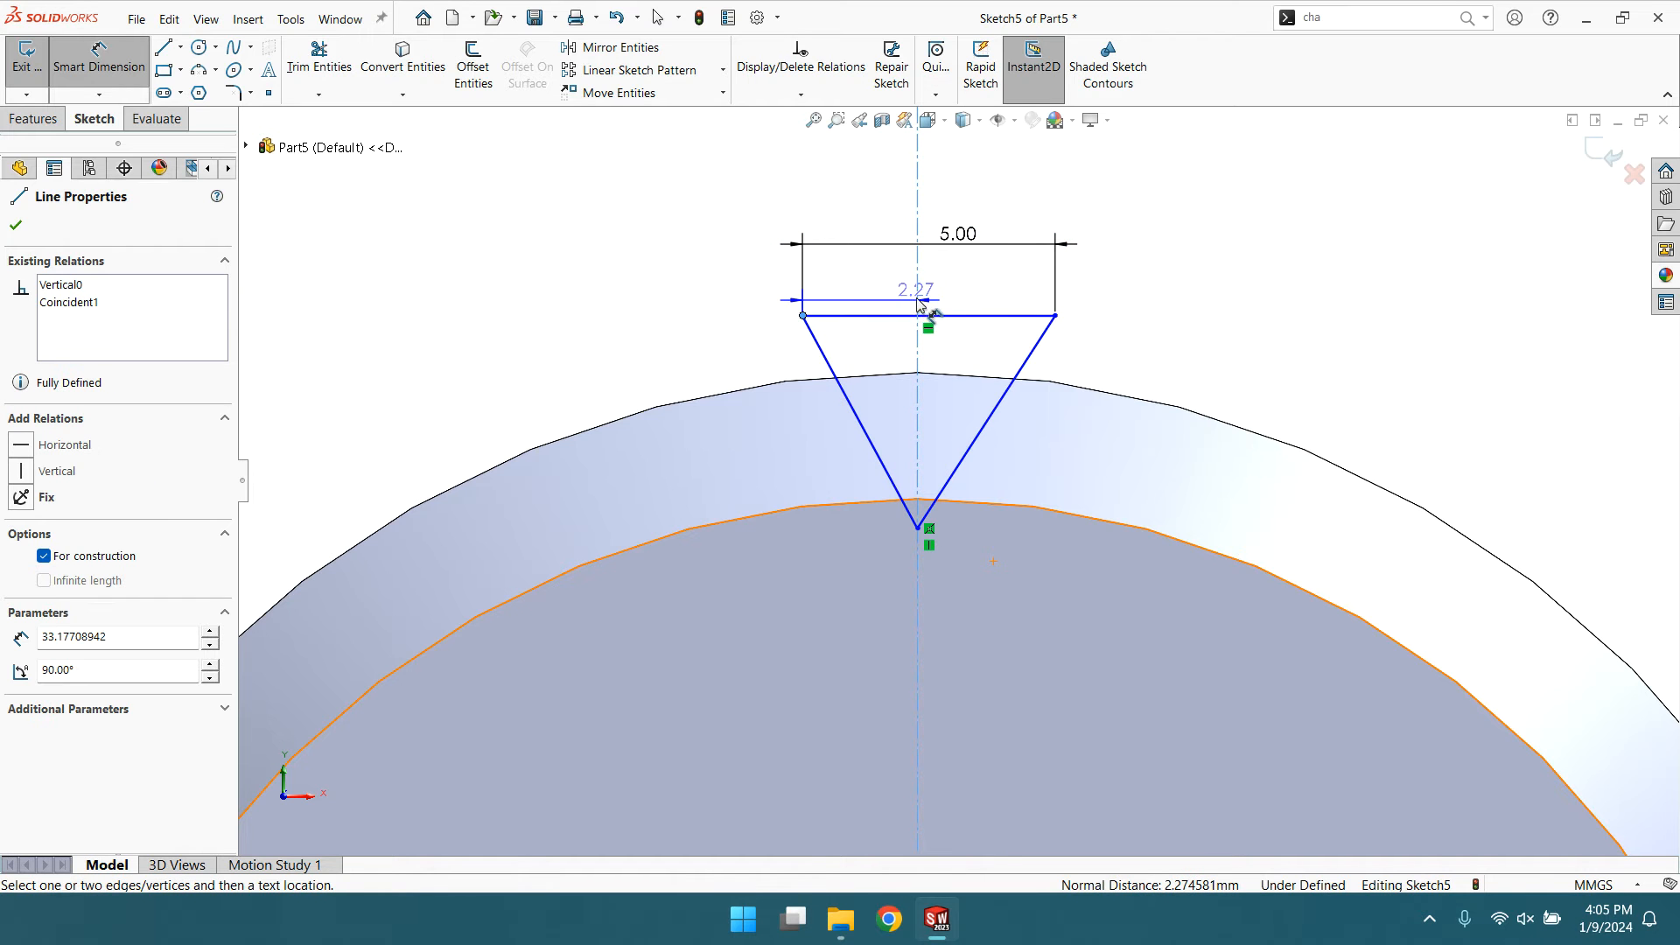
{"action": "left_click", "coordinate": [872, 214]}
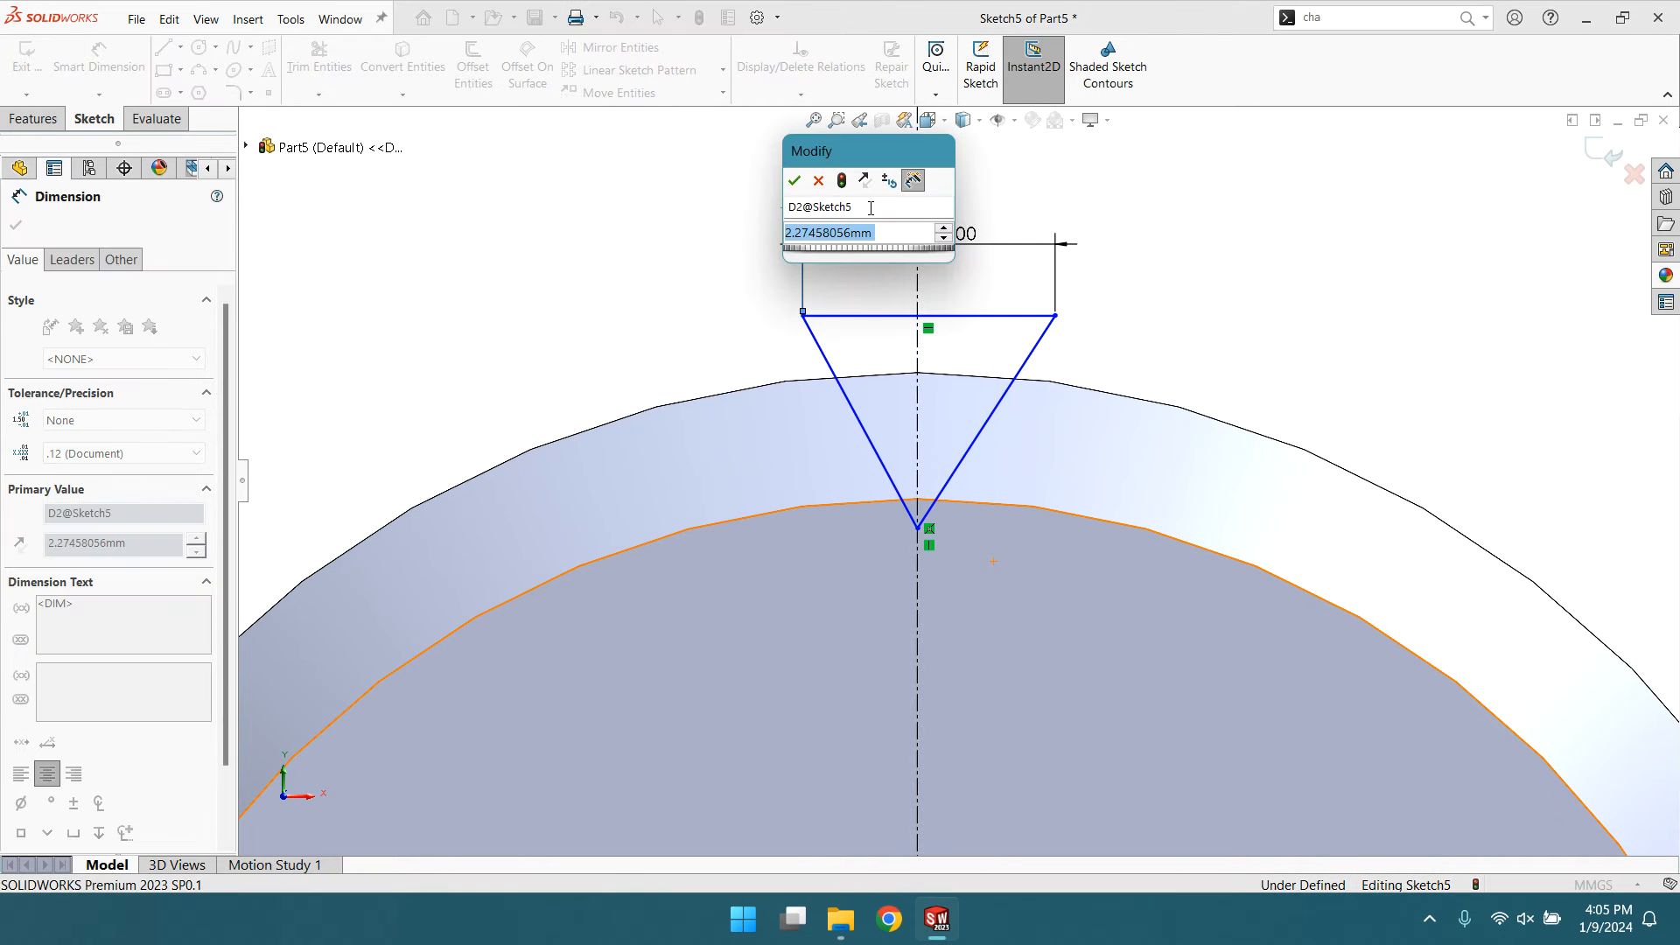
{"action": "type", "text": "2.5"}
{"action": "key", "text": "Return"}
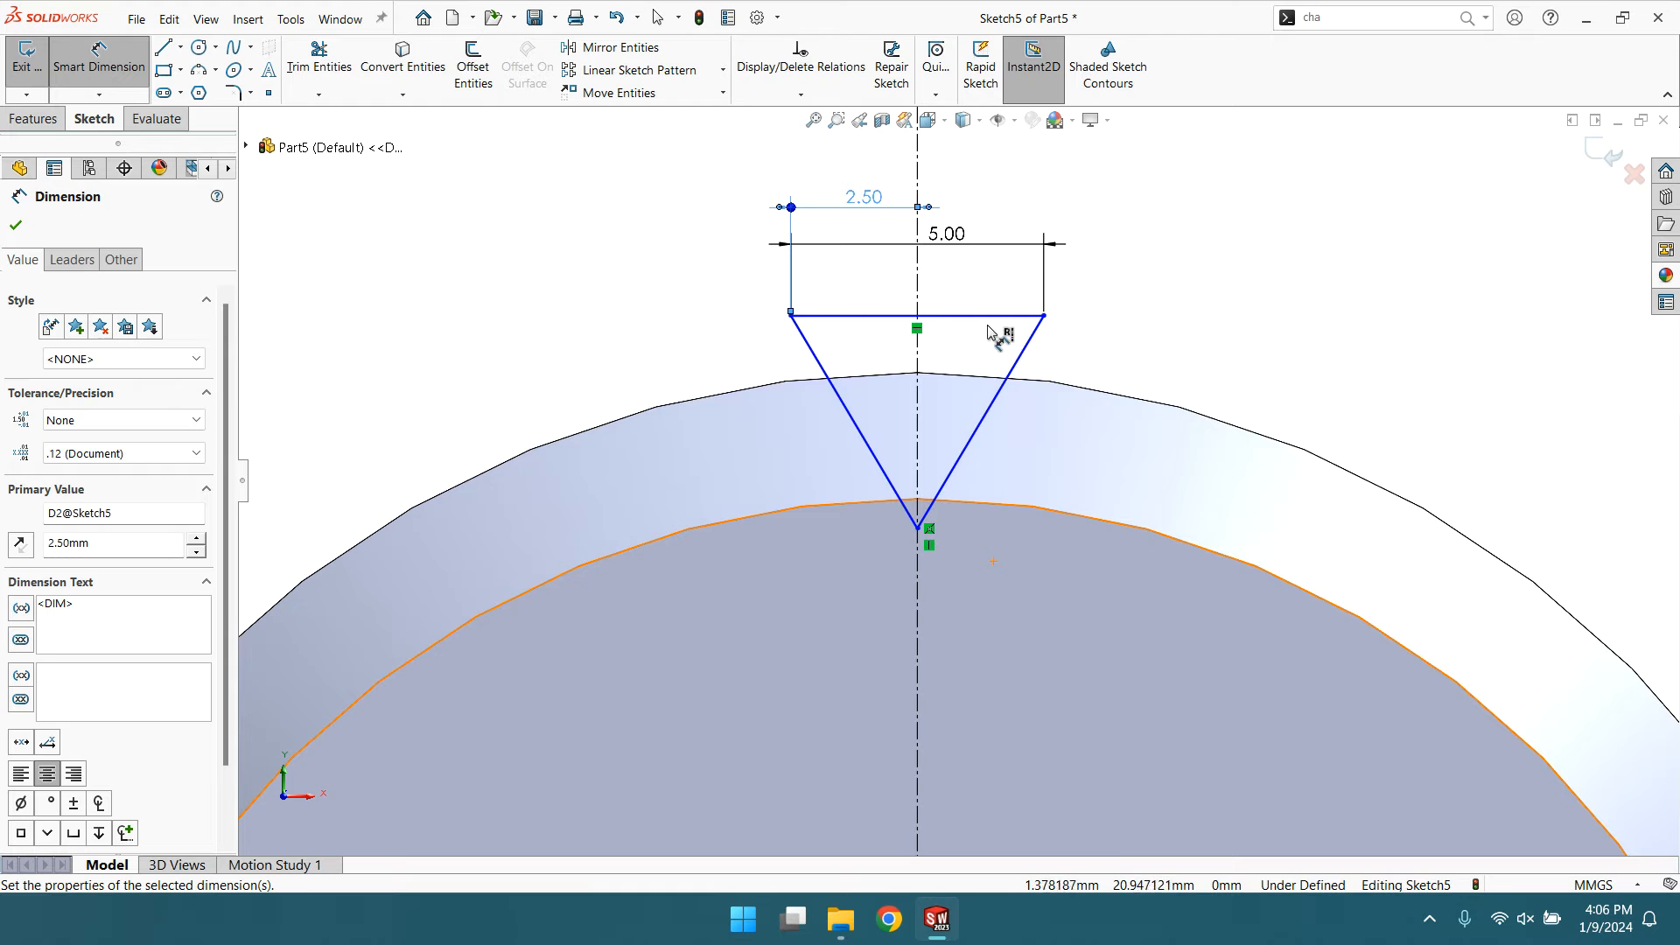
- Set the angle between the triangle's two slanted sides to 90 degrees
{"action": "left_click", "coordinate": [962, 460]}
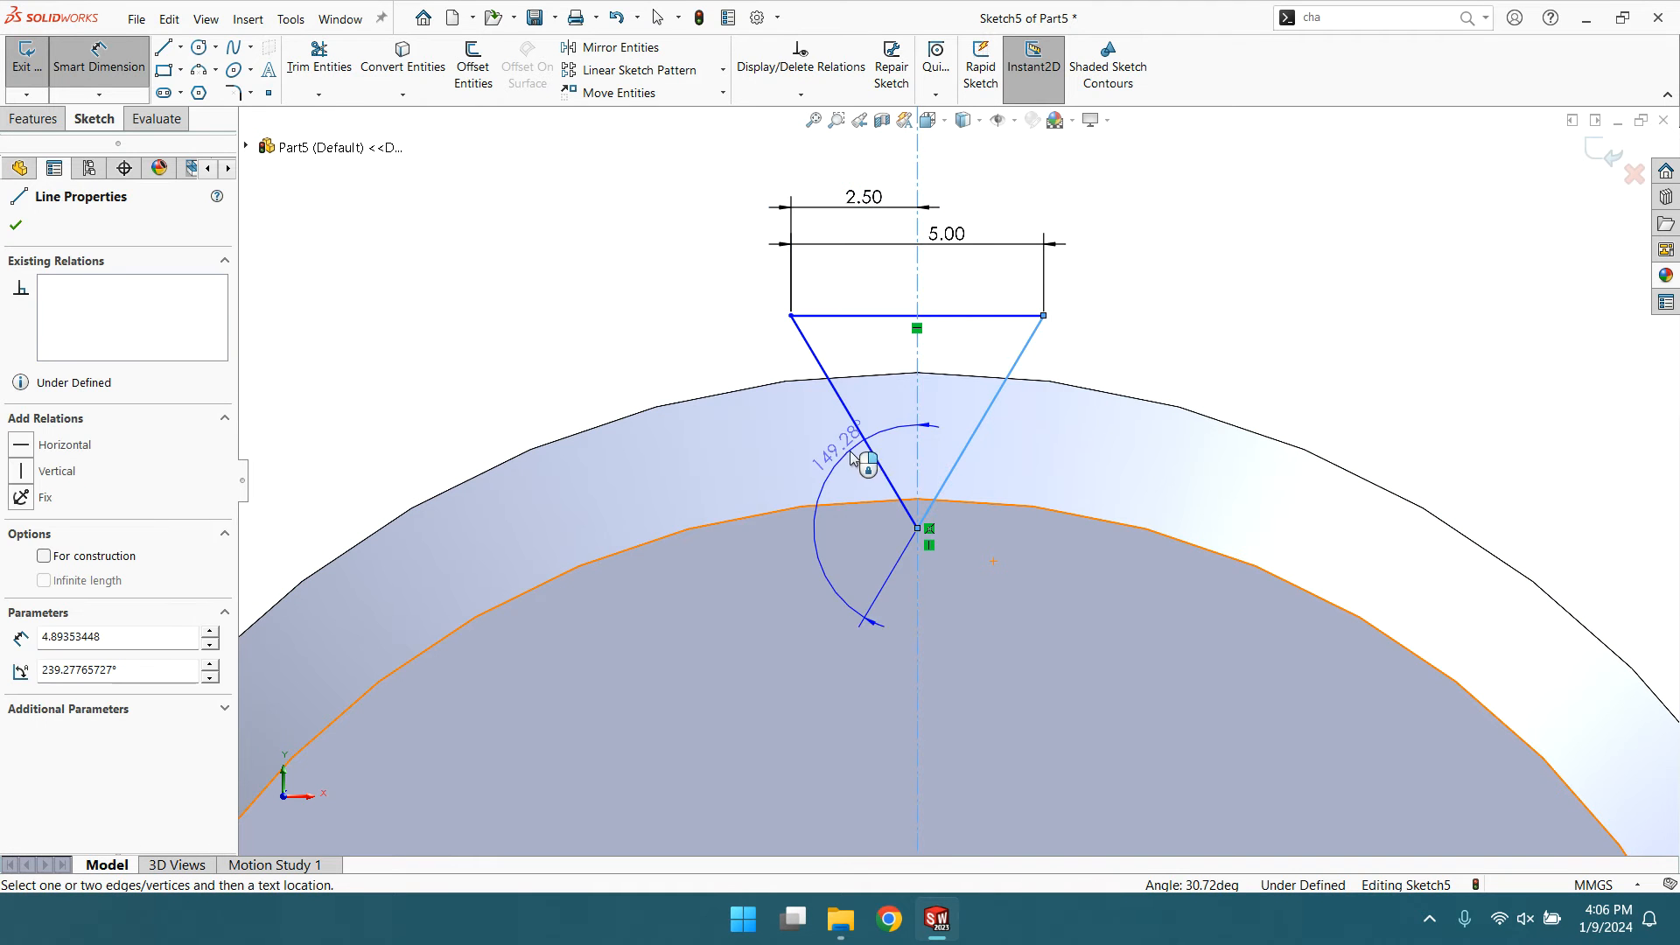
{"action": "left_click", "coordinate": [883, 473]}
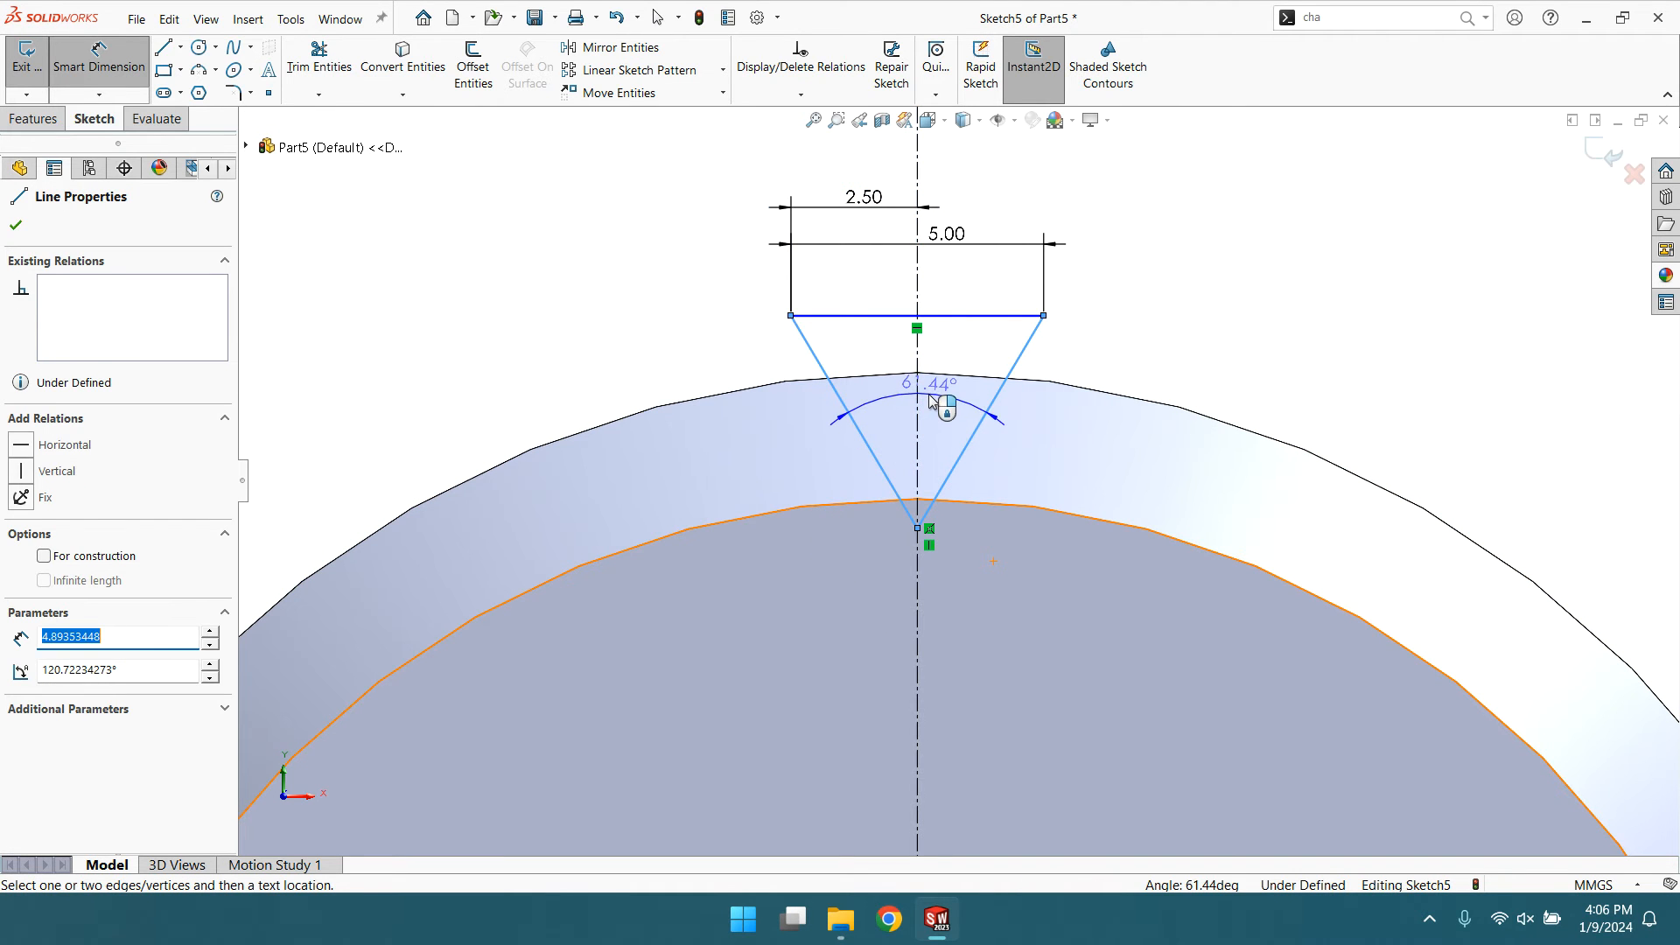
{"action": "left_click", "coordinate": [931, 401]}
{"action": "type", "text": "90"}
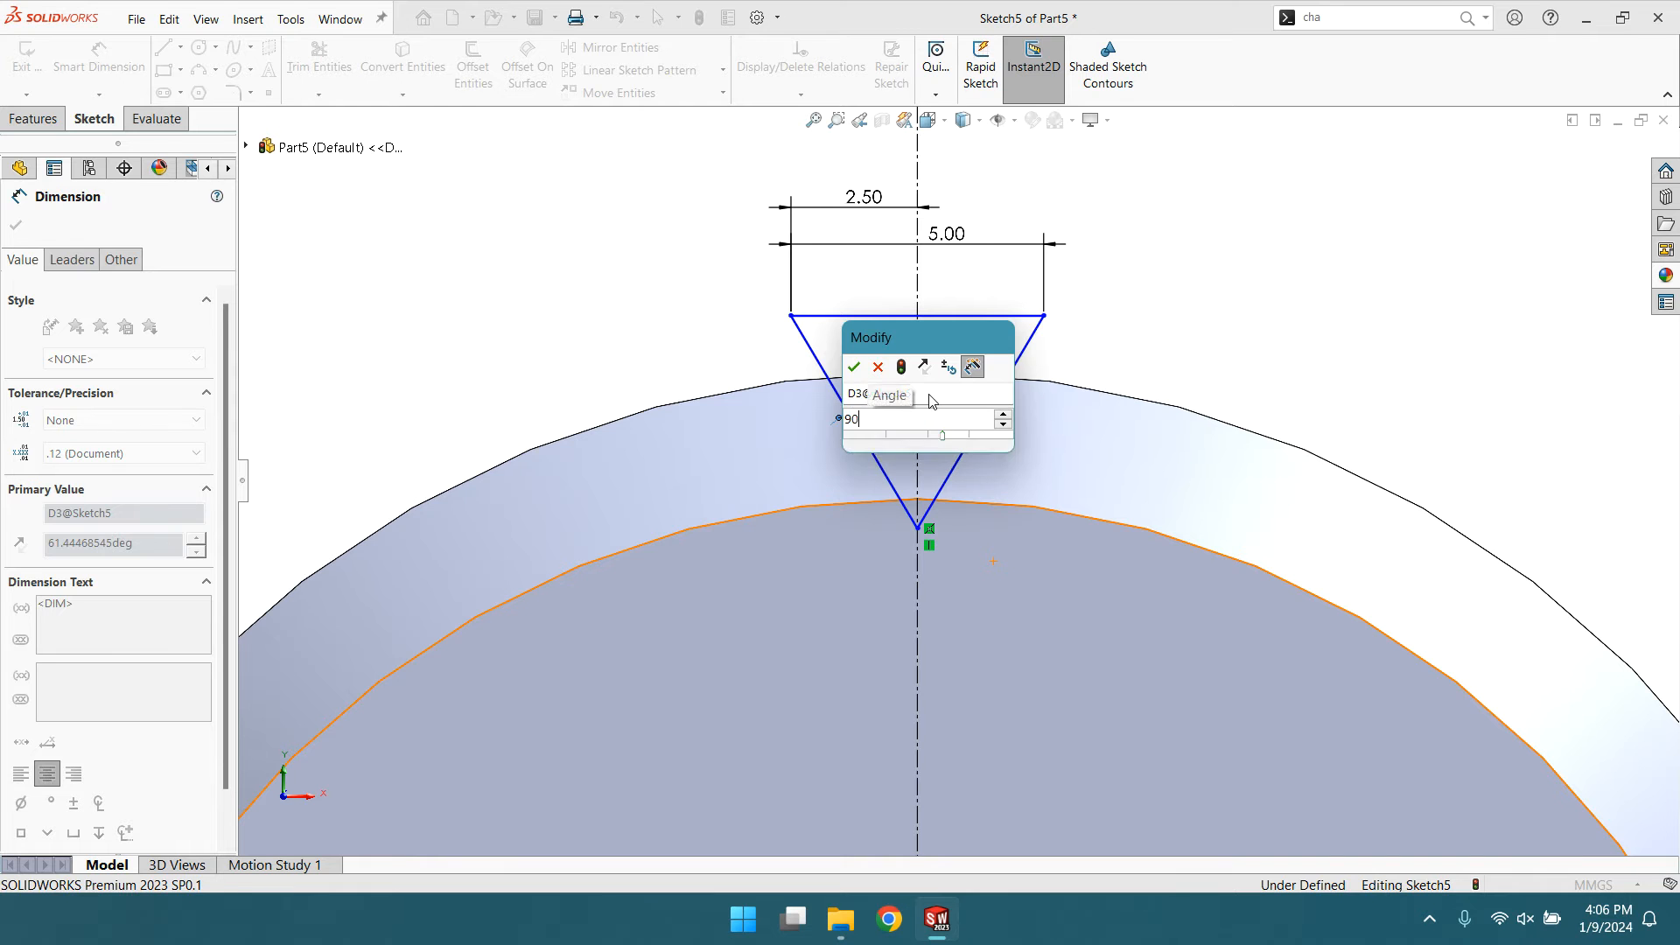
{"action": "key", "text": "Return"}
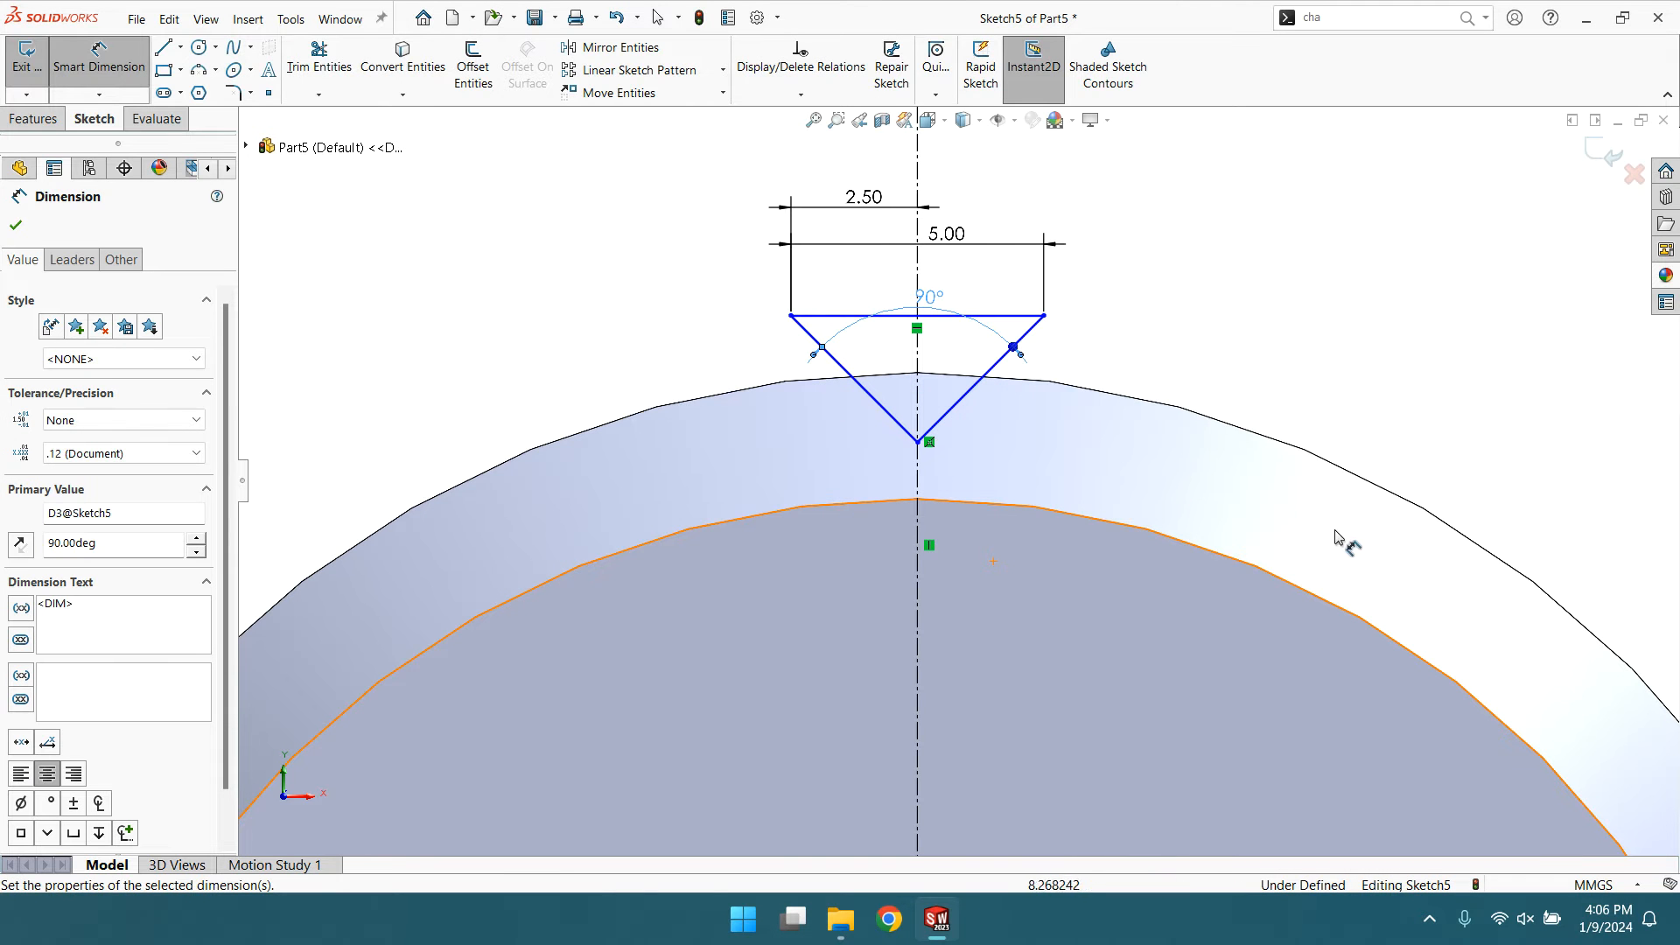
- Dimension the distance from the triangle's lower vertex to the origin as 19.5 mm
{"action": "scroll", "coordinate": [1338, 540], "scroll_direction": "up", "scroll_amount": 8}
{"action": "scroll", "coordinate": [905, 463], "scroll_direction": "down", "scroll_amount": 2}
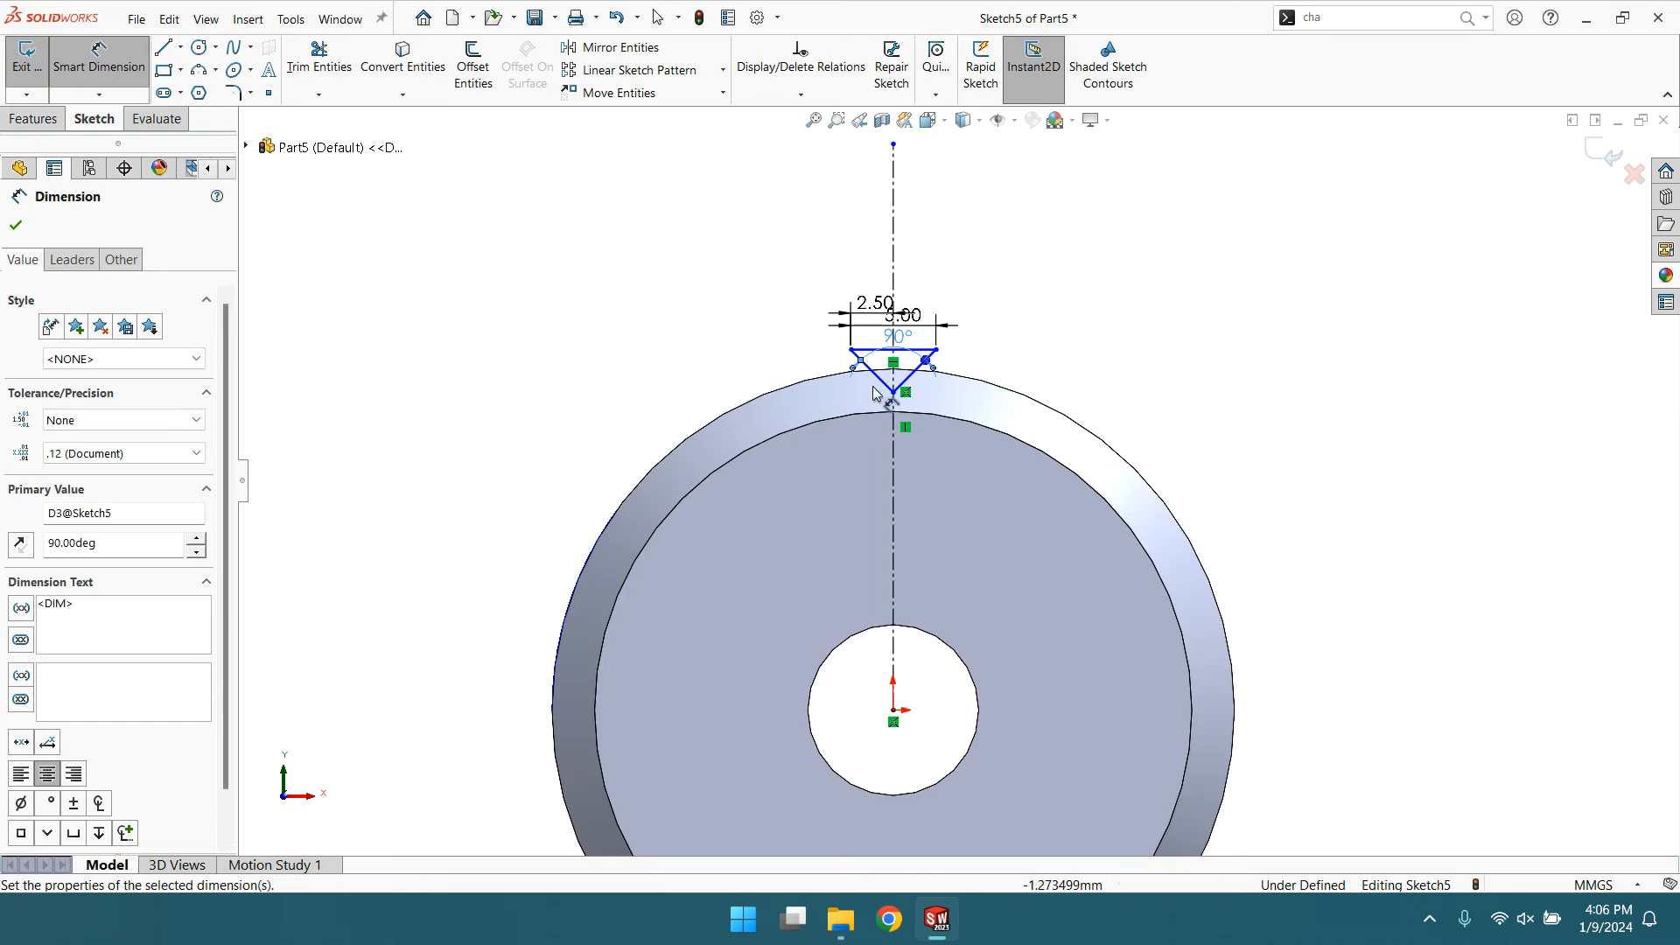
{"action": "left_click", "coordinate": [893, 393]}
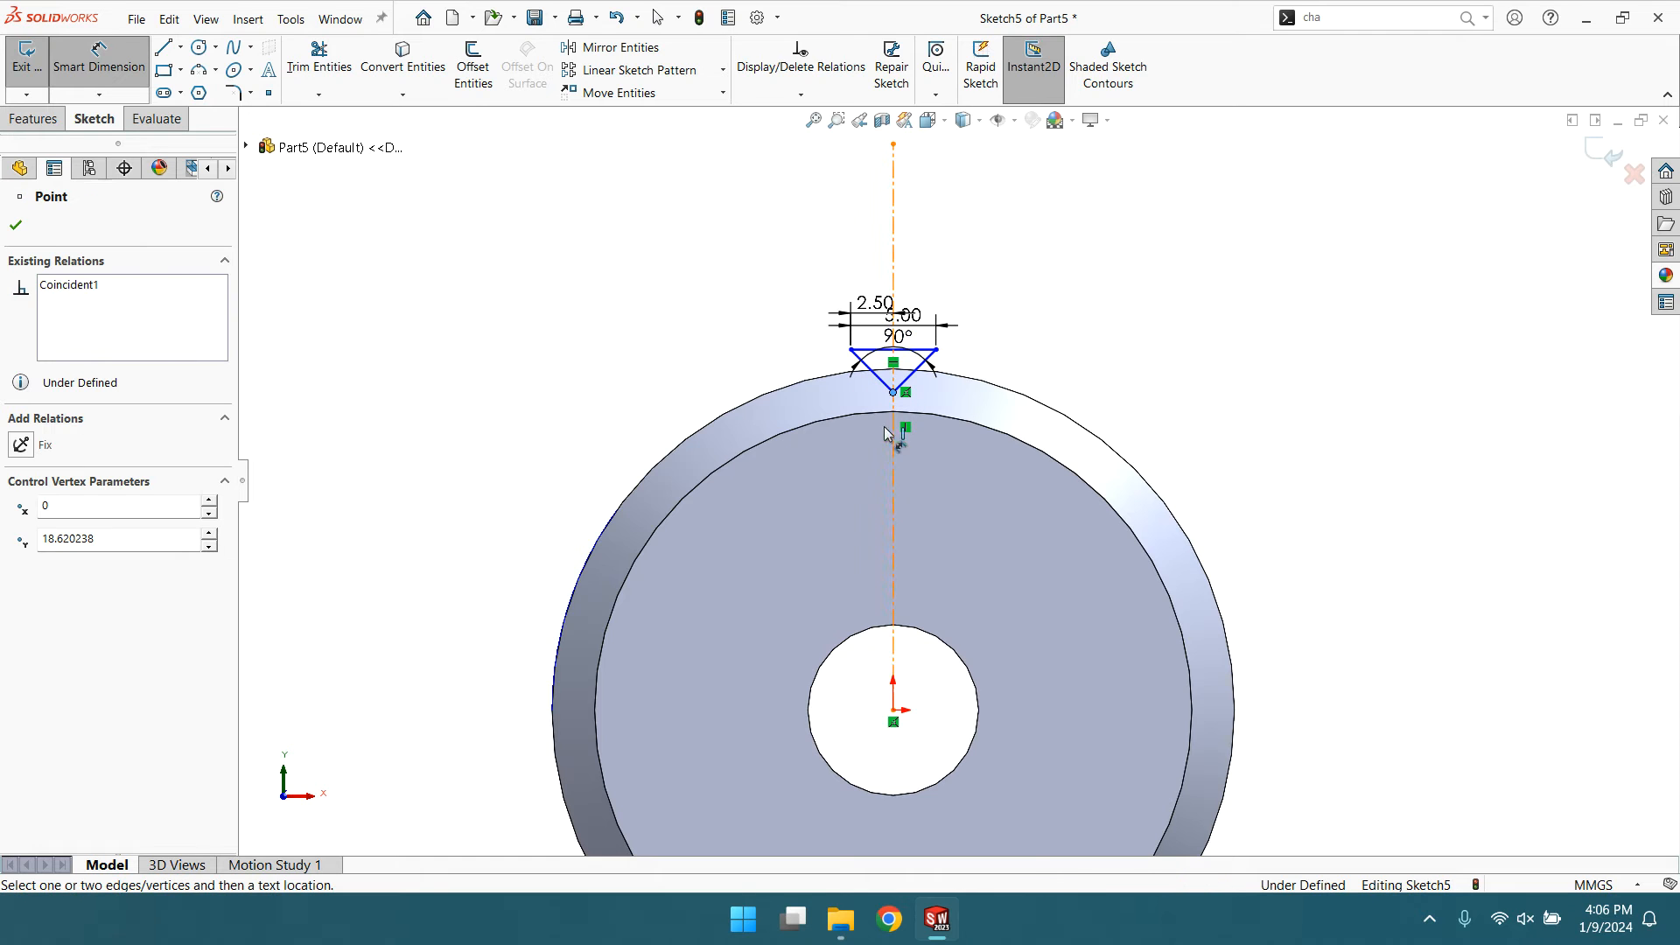
{"action": "left_click", "coordinate": [896, 711]}
{"action": "left_click", "coordinate": [1031, 563]}
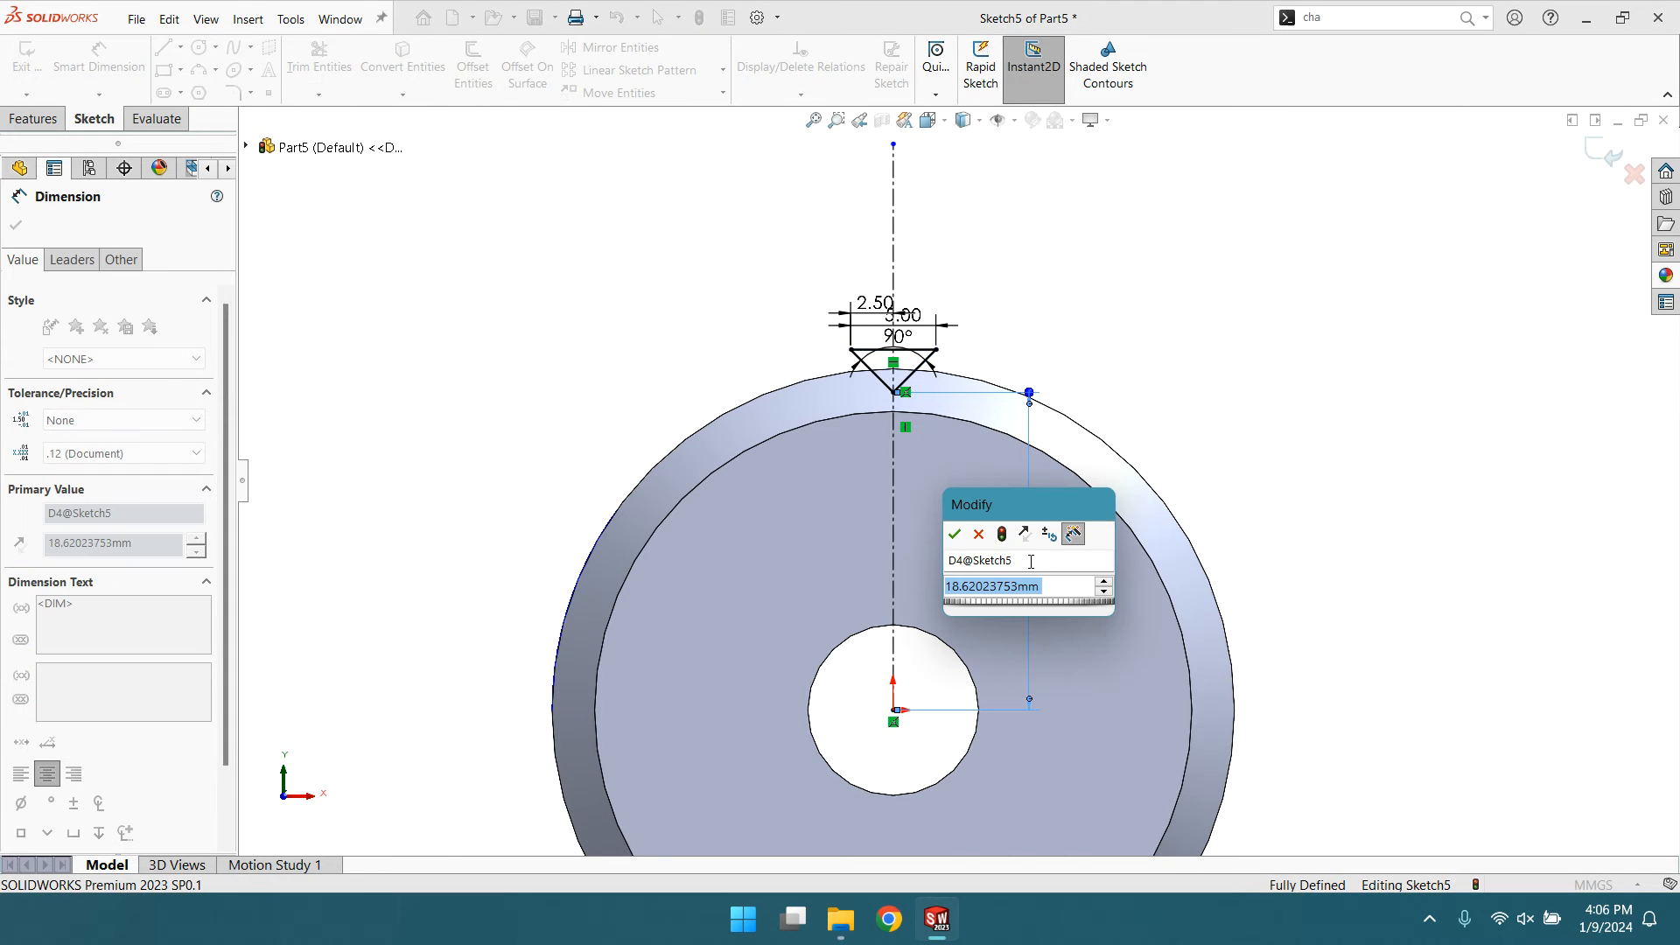
{"action": "type", "text": "19.5"}
{"action": "key", "text": "Return"}
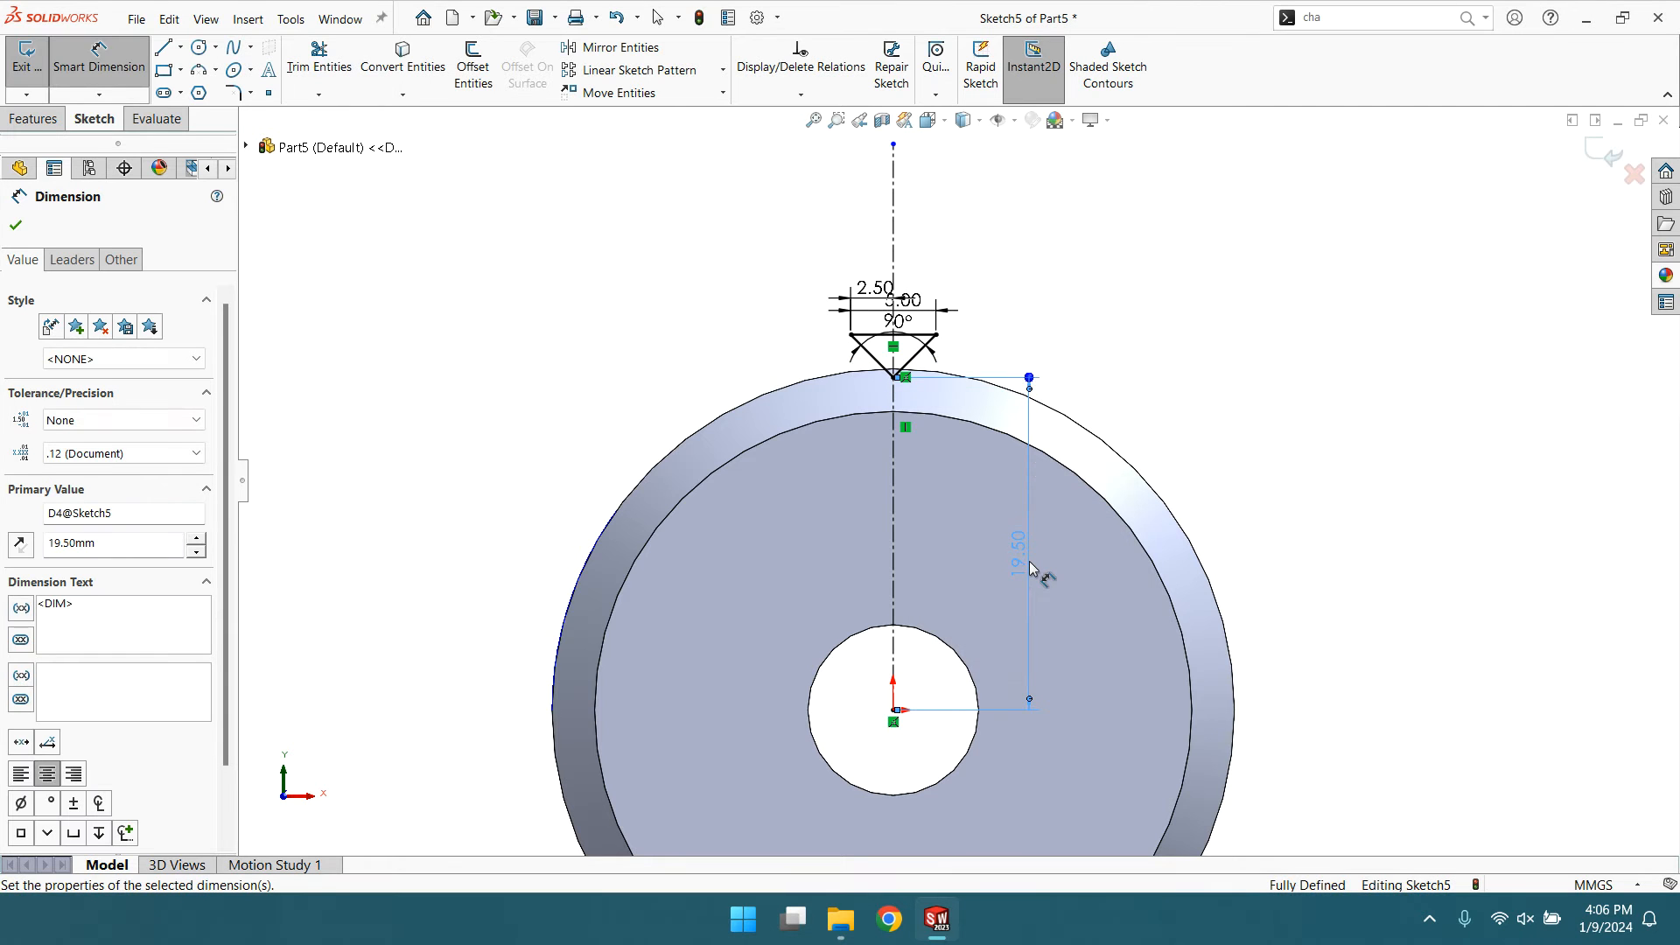
{"action": "left_click", "coordinate": [14, 227]}
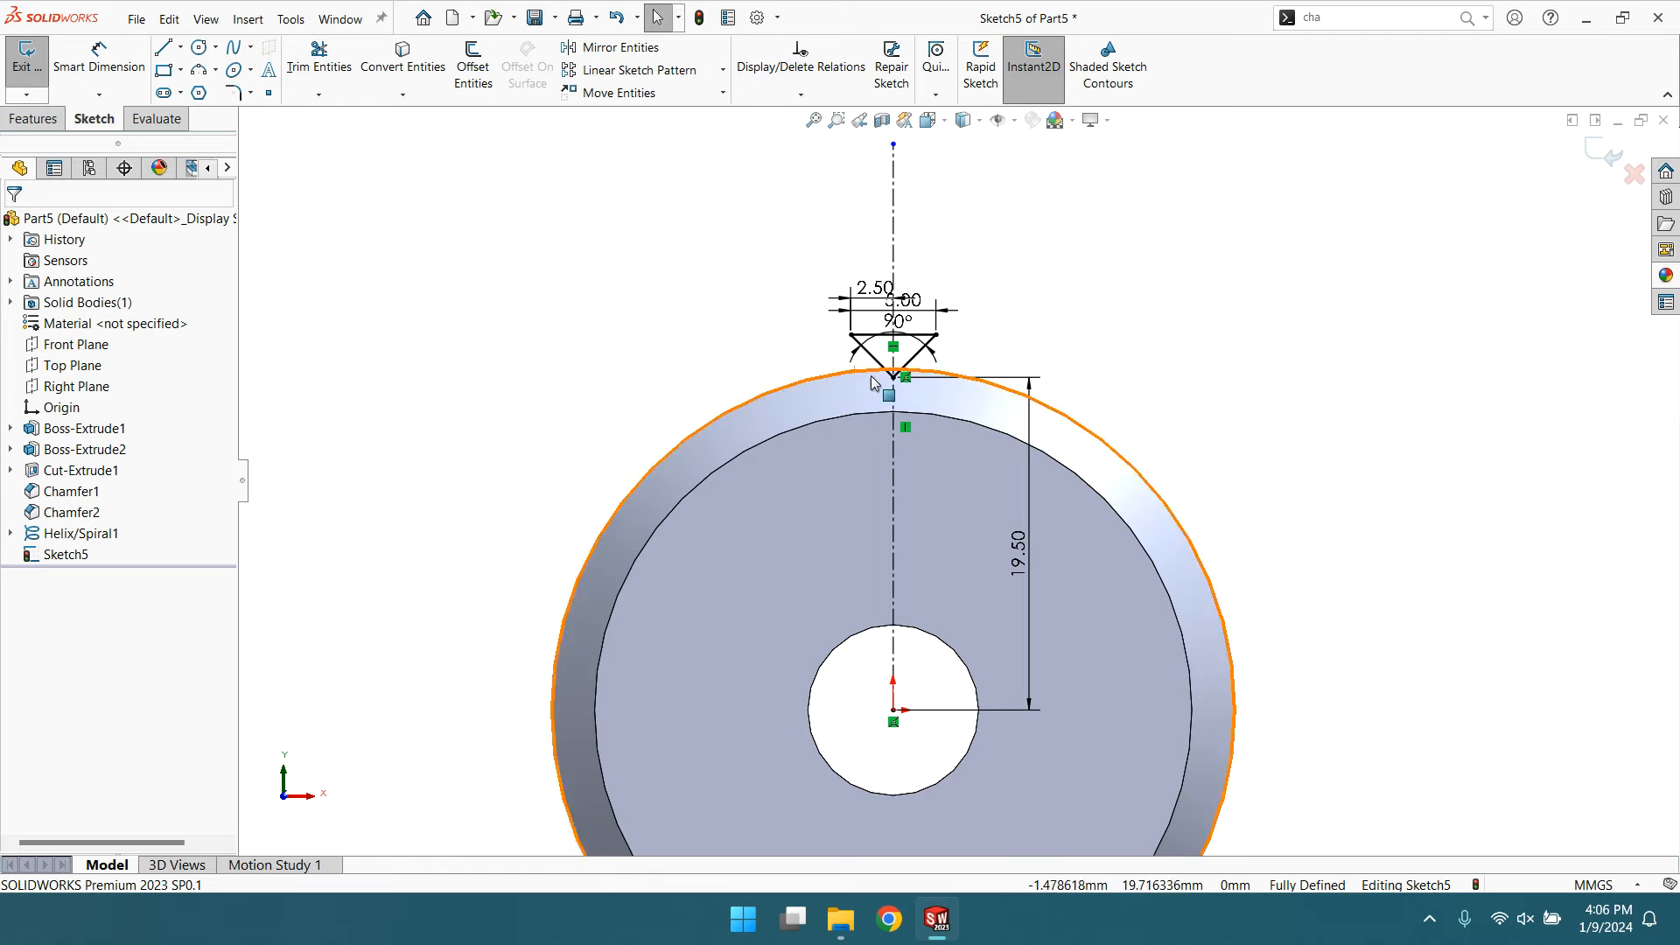
- Finish and close the triangular profile sketch
{"action": "scroll", "coordinate": [910, 384], "scroll_direction": "down", "scroll_amount": 4}
{"action": "scroll", "coordinate": [916, 402], "scroll_direction": "down", "scroll_amount": 3}
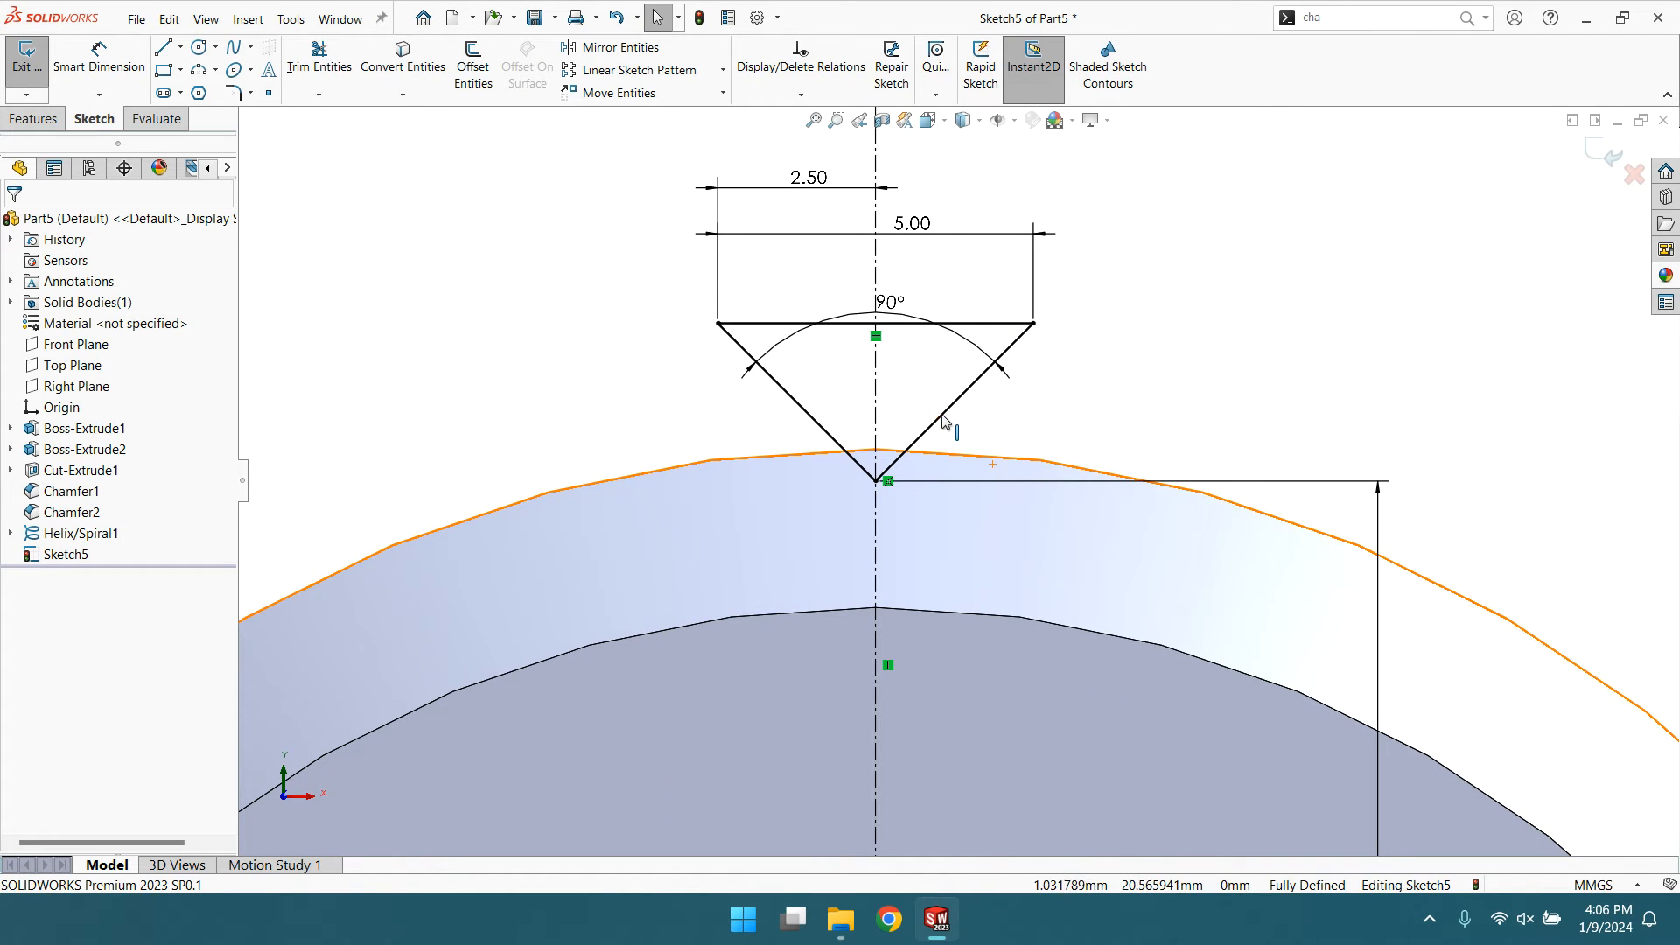
{"action": "scroll", "coordinate": [1054, 523], "scroll_direction": "up", "scroll_amount": 4}
{"action": "scroll", "coordinate": [1084, 595], "scroll_direction": "up", "scroll_amount": 3}
{"action": "scroll", "coordinate": [1030, 580], "scroll_direction": "down", "scroll_amount": 1}
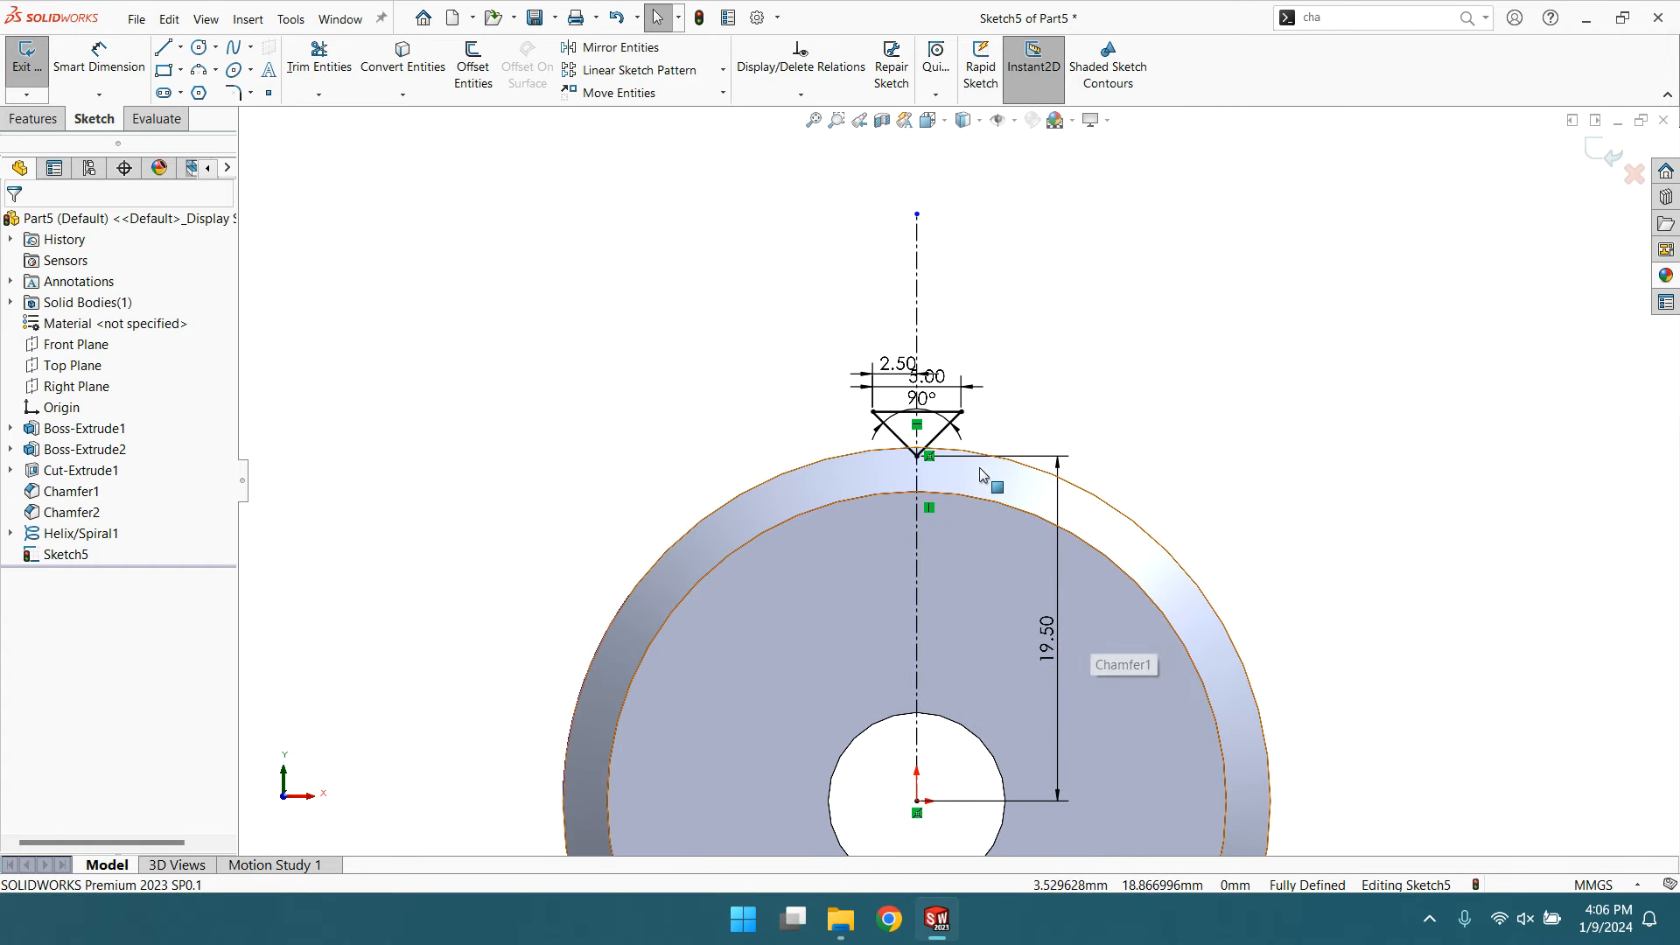
{"action": "middle_click_drag", "start_coordinate": [1037, 437], "coordinate": [1072, 471]}
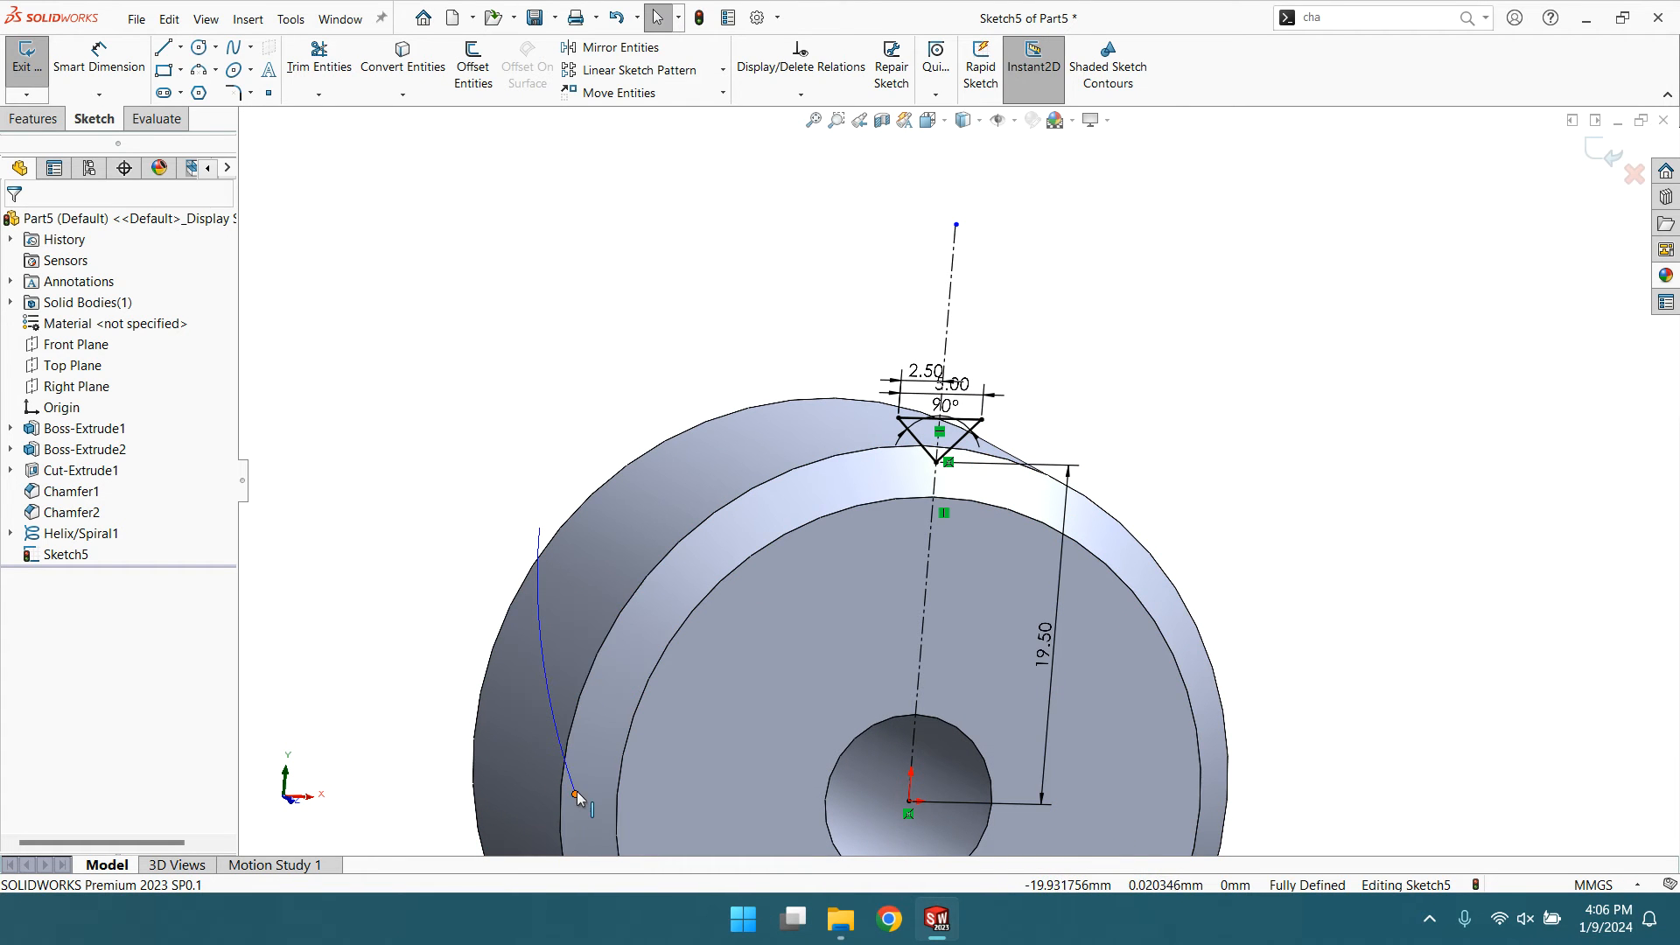
{"action": "left_click", "coordinate": [79, 533]}
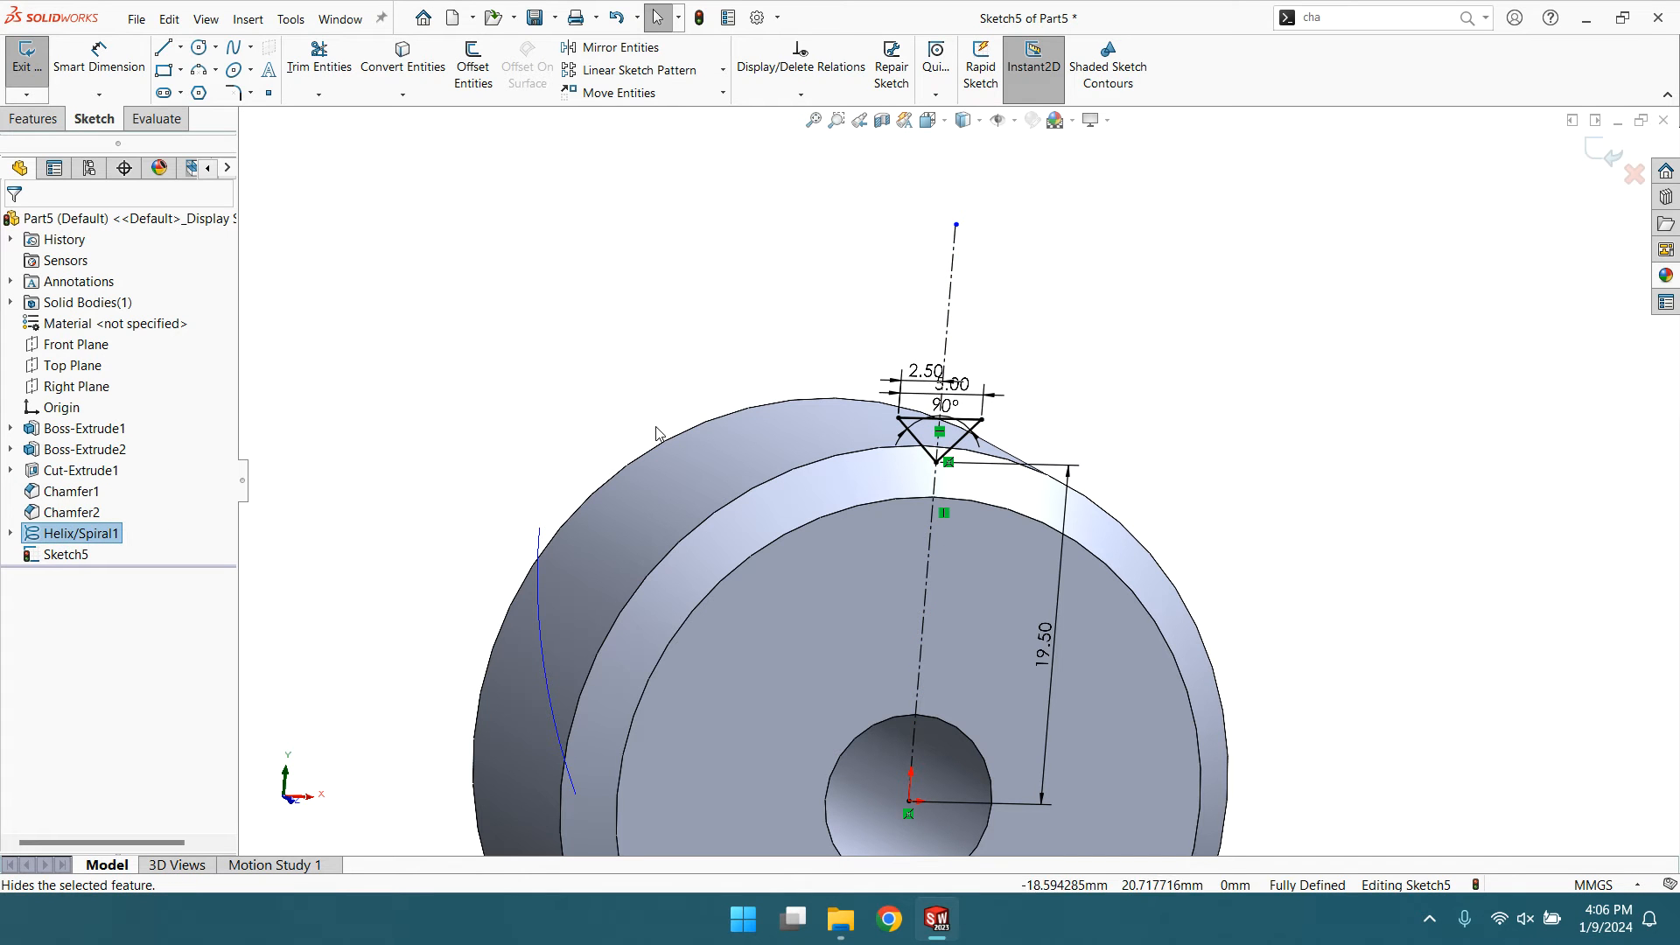
{"action": "left_click", "coordinate": [1610, 154]}
- Edit the helix and set its start angle to 90 degrees so that it begins at the triangular profile
{"action": "left_click", "coordinate": [74, 533]}
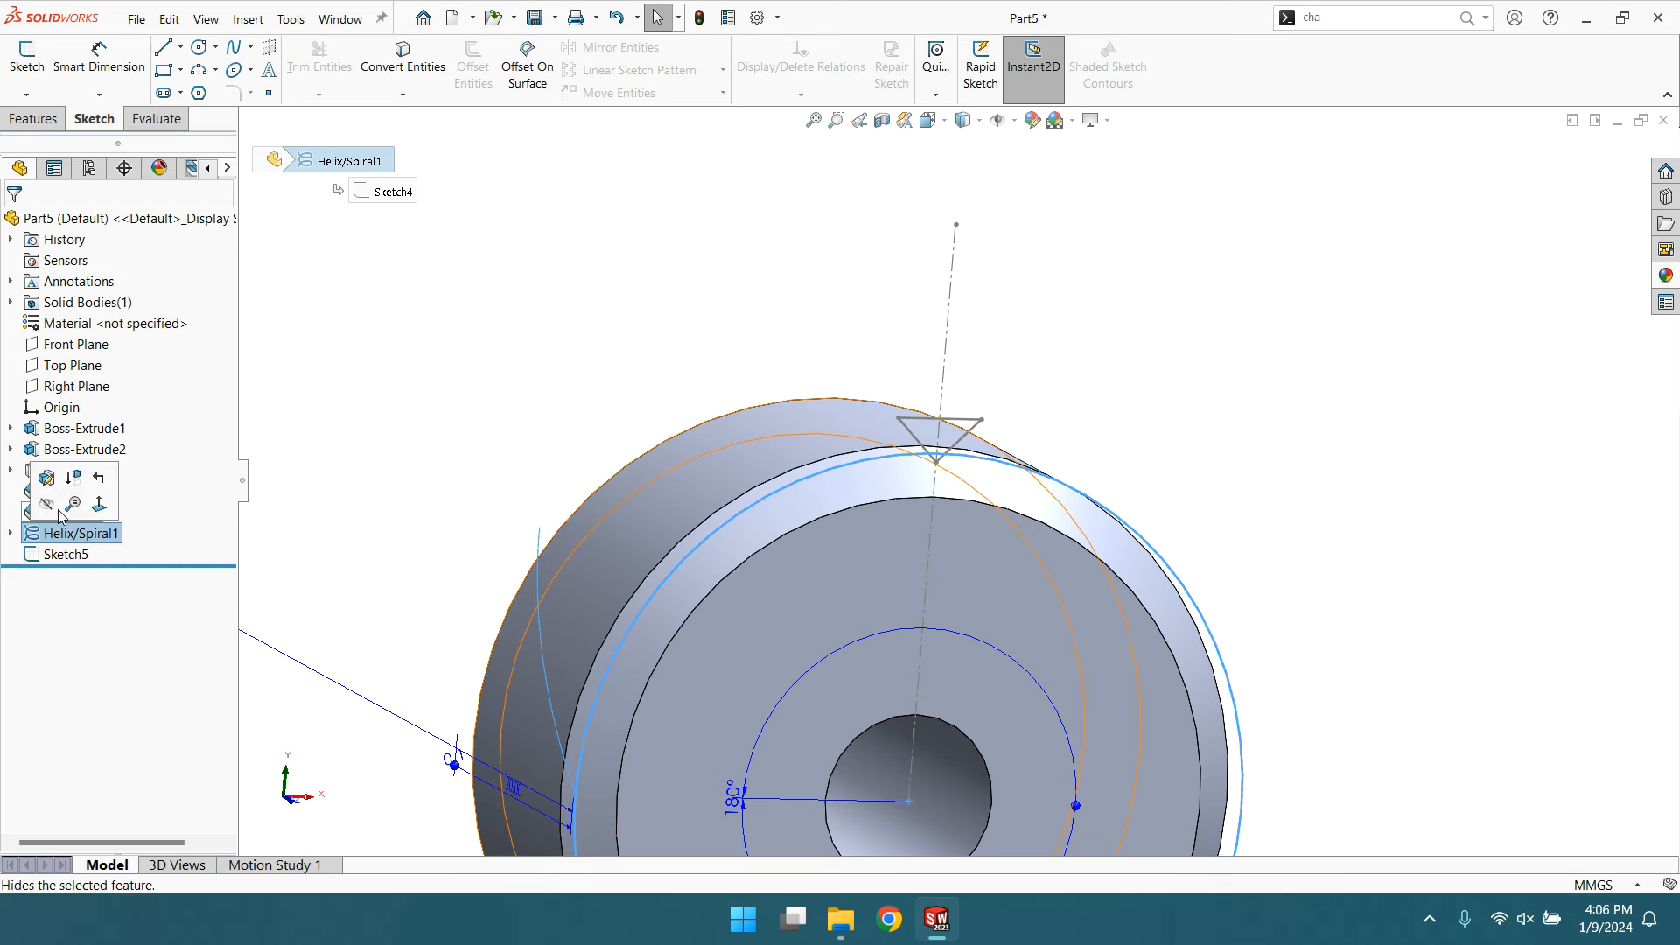
{"action": "left_click", "coordinate": [54, 486]}
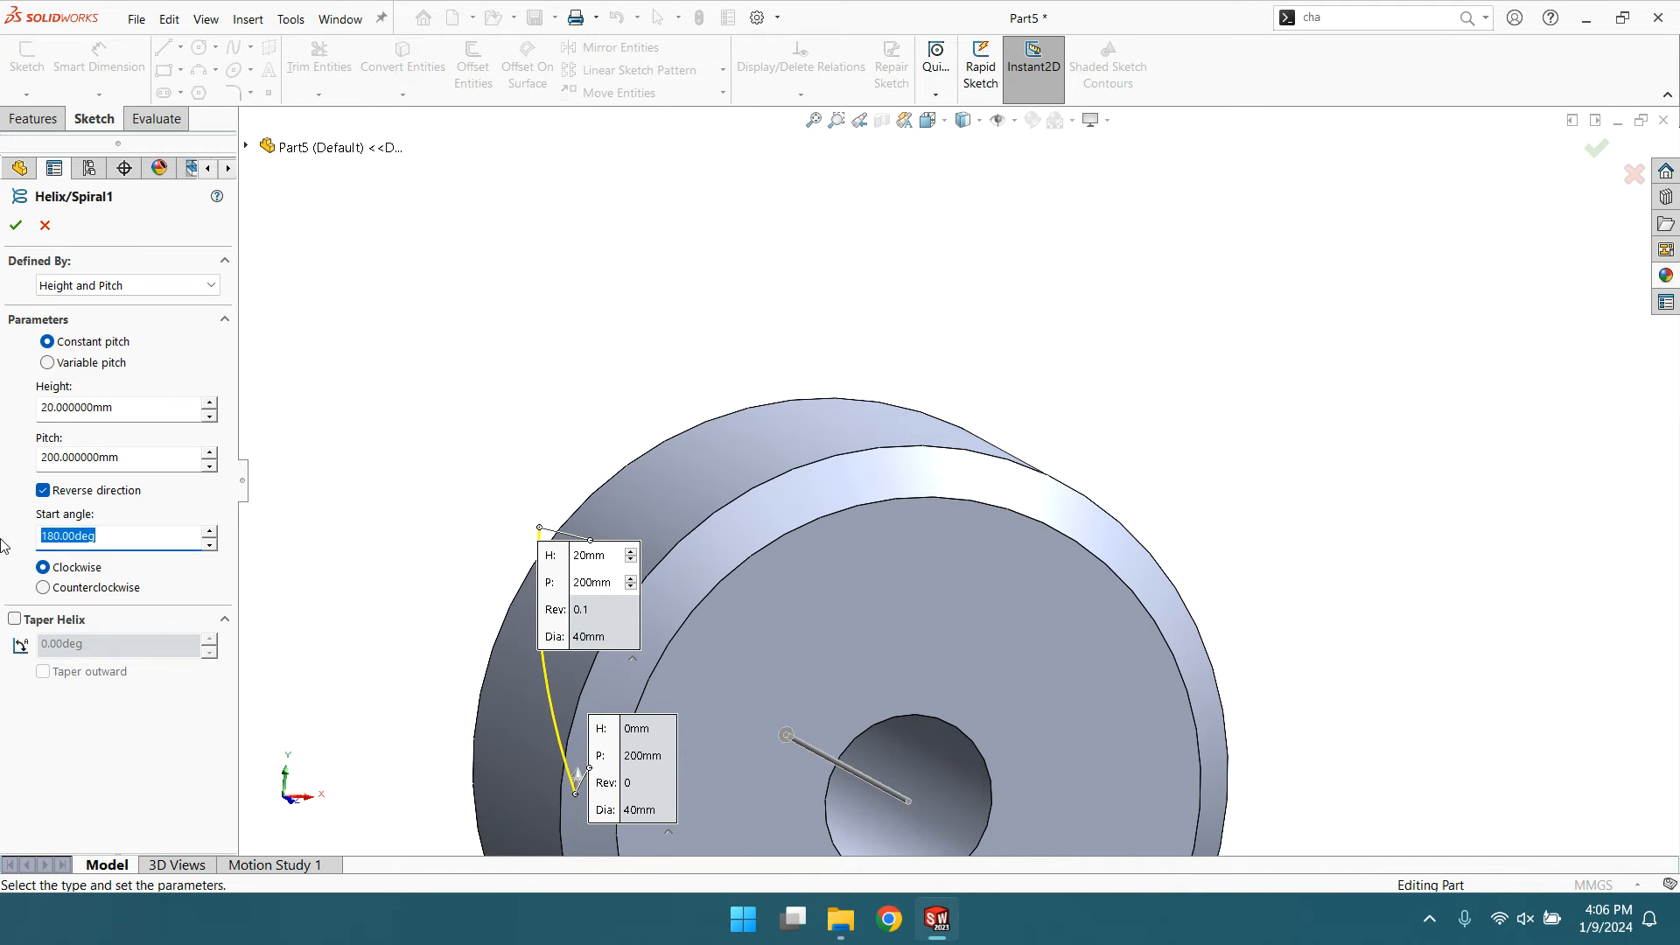
{"action": "key", "text": "Return"}
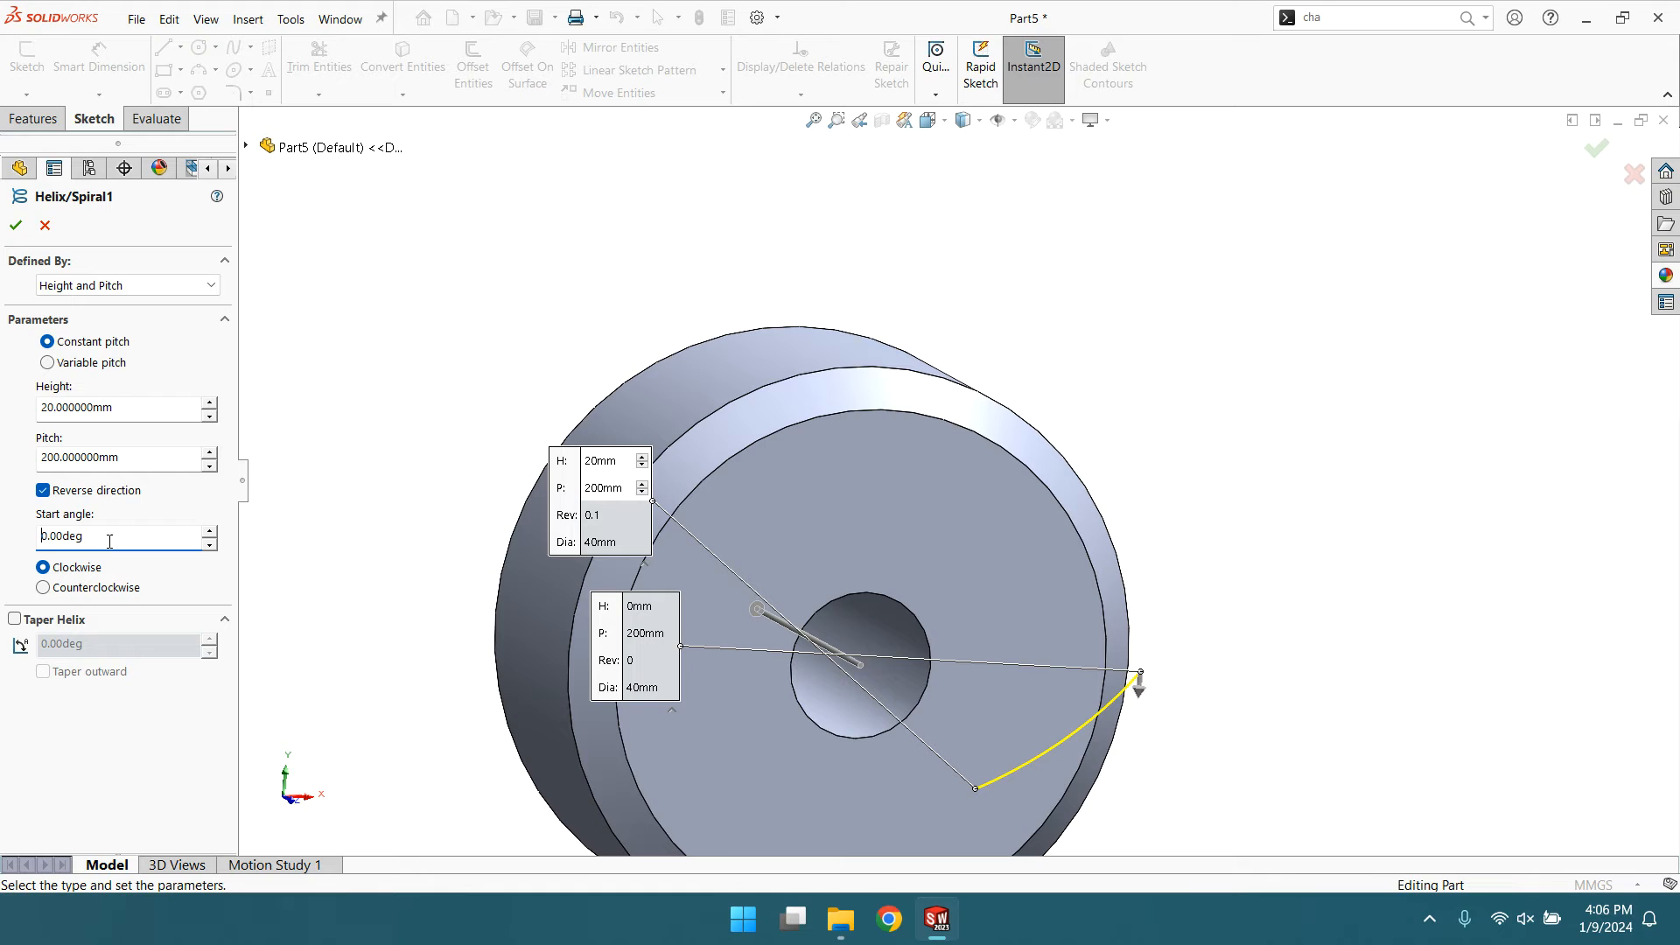
{"action": "type", "text": "90"}
{"action": "key", "text": "Return"}
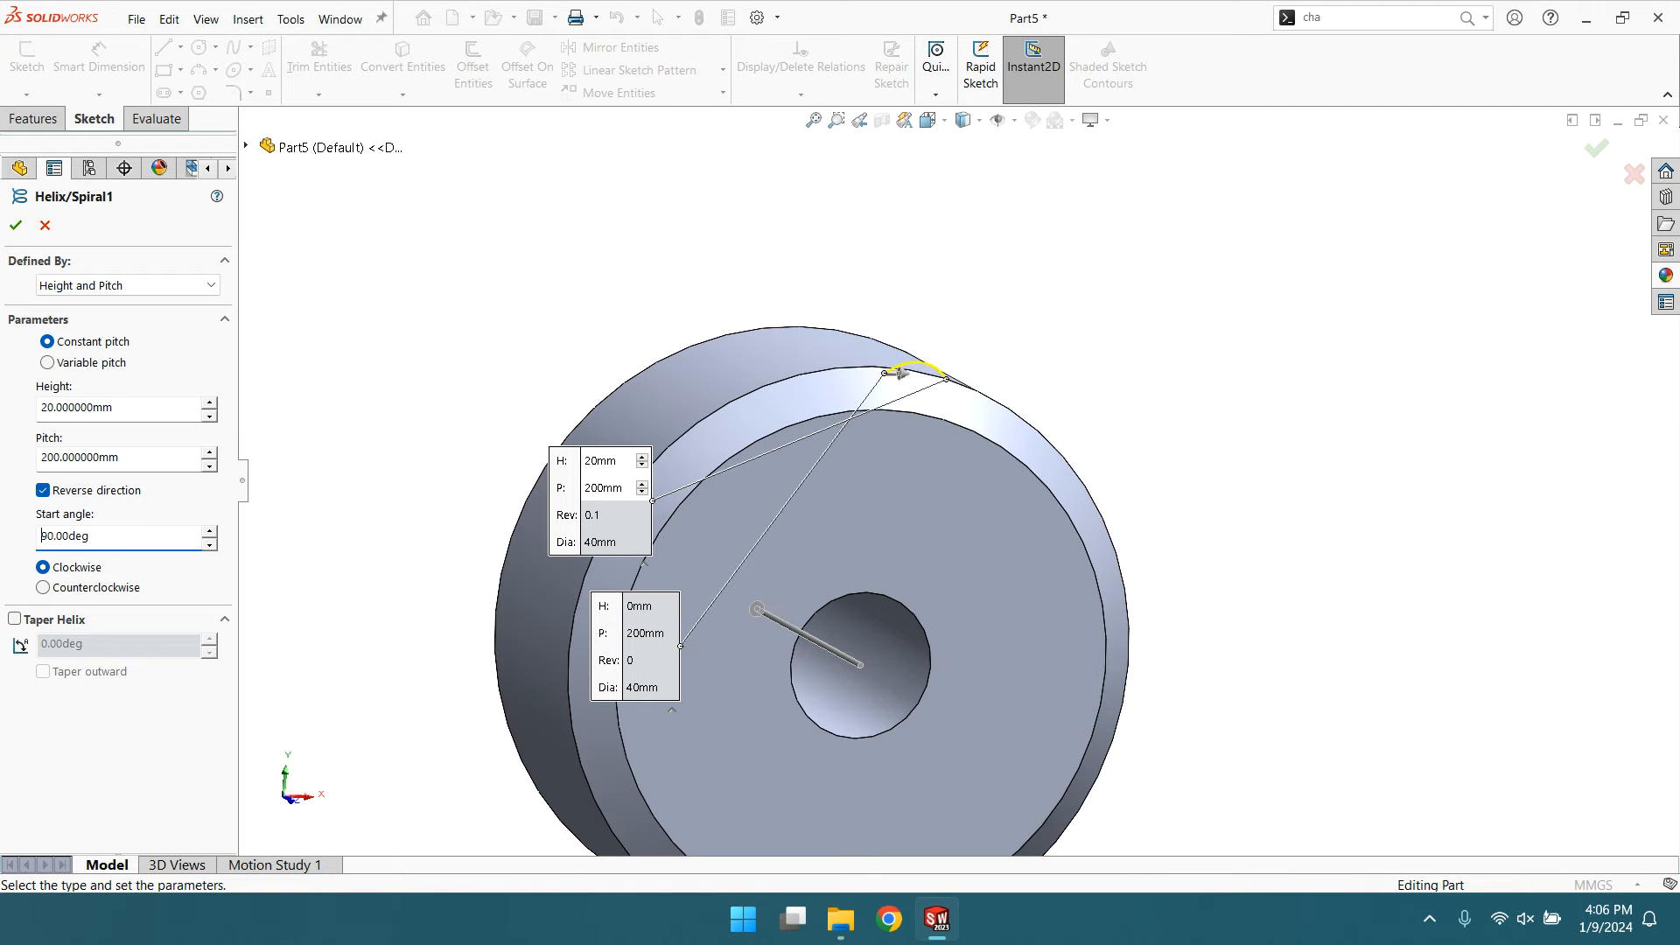
{"action": "left_click", "coordinate": [15, 224]}
{"action": "middle_click_drag", "start_coordinate": [1048, 338], "coordinate": [967, 386]}
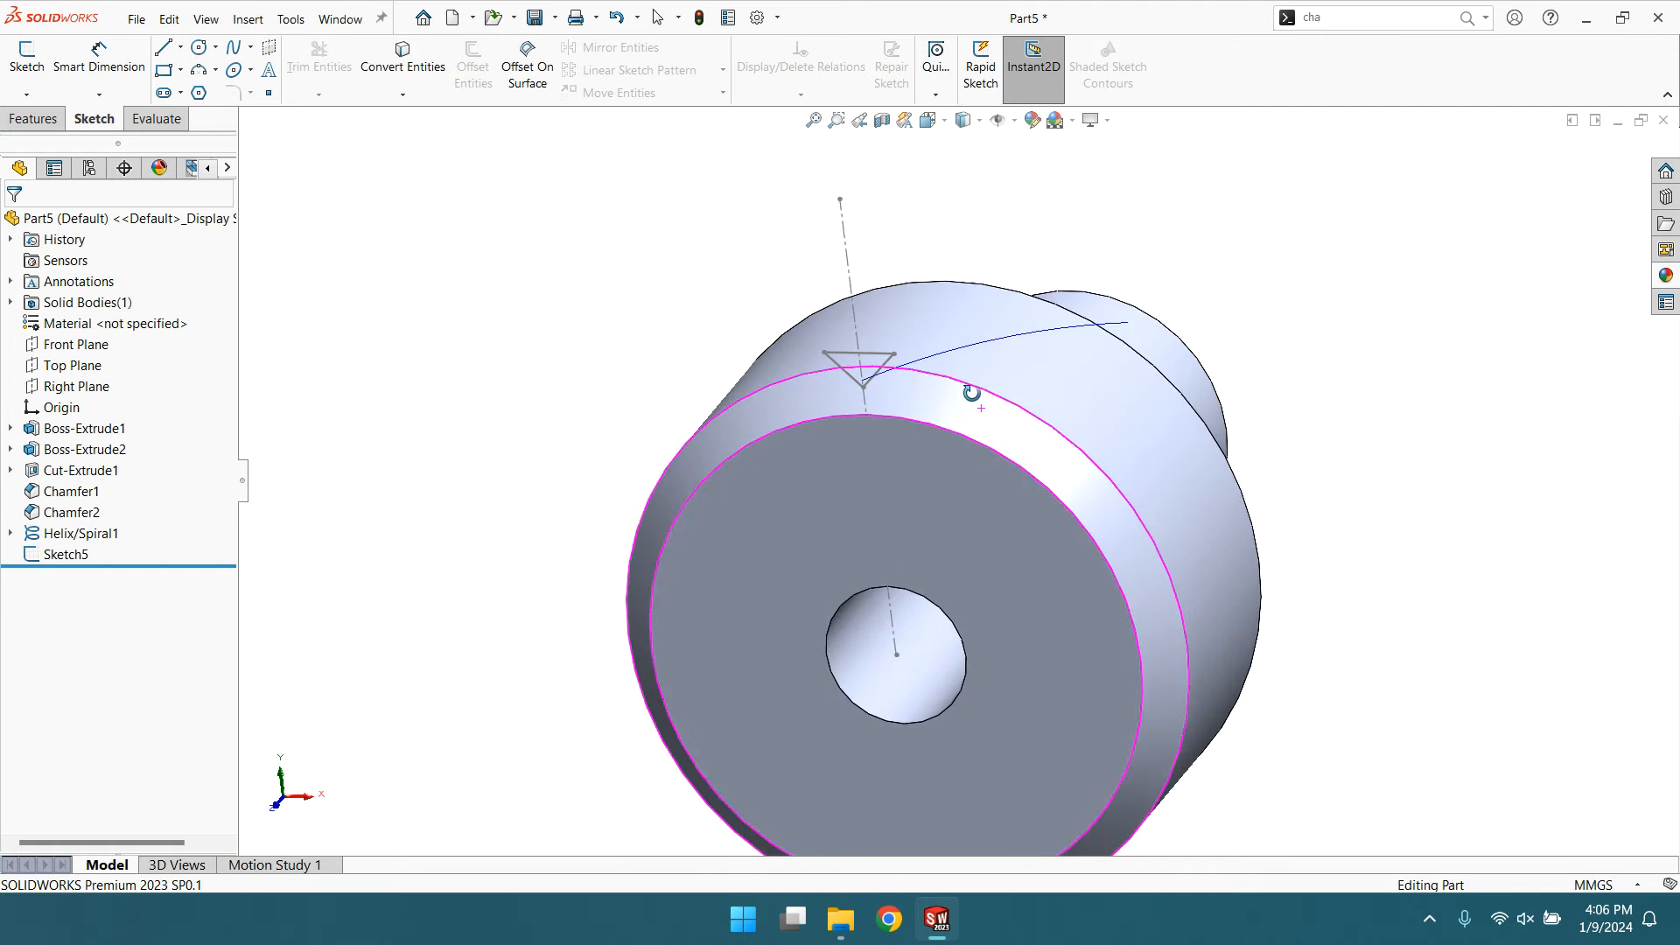
{"action": "scroll", "coordinate": [941, 412], "scroll_direction": "down", "scroll_amount": 5}
{"action": "scroll", "coordinate": [927, 433], "scroll_direction": "up", "scroll_amount": 5}
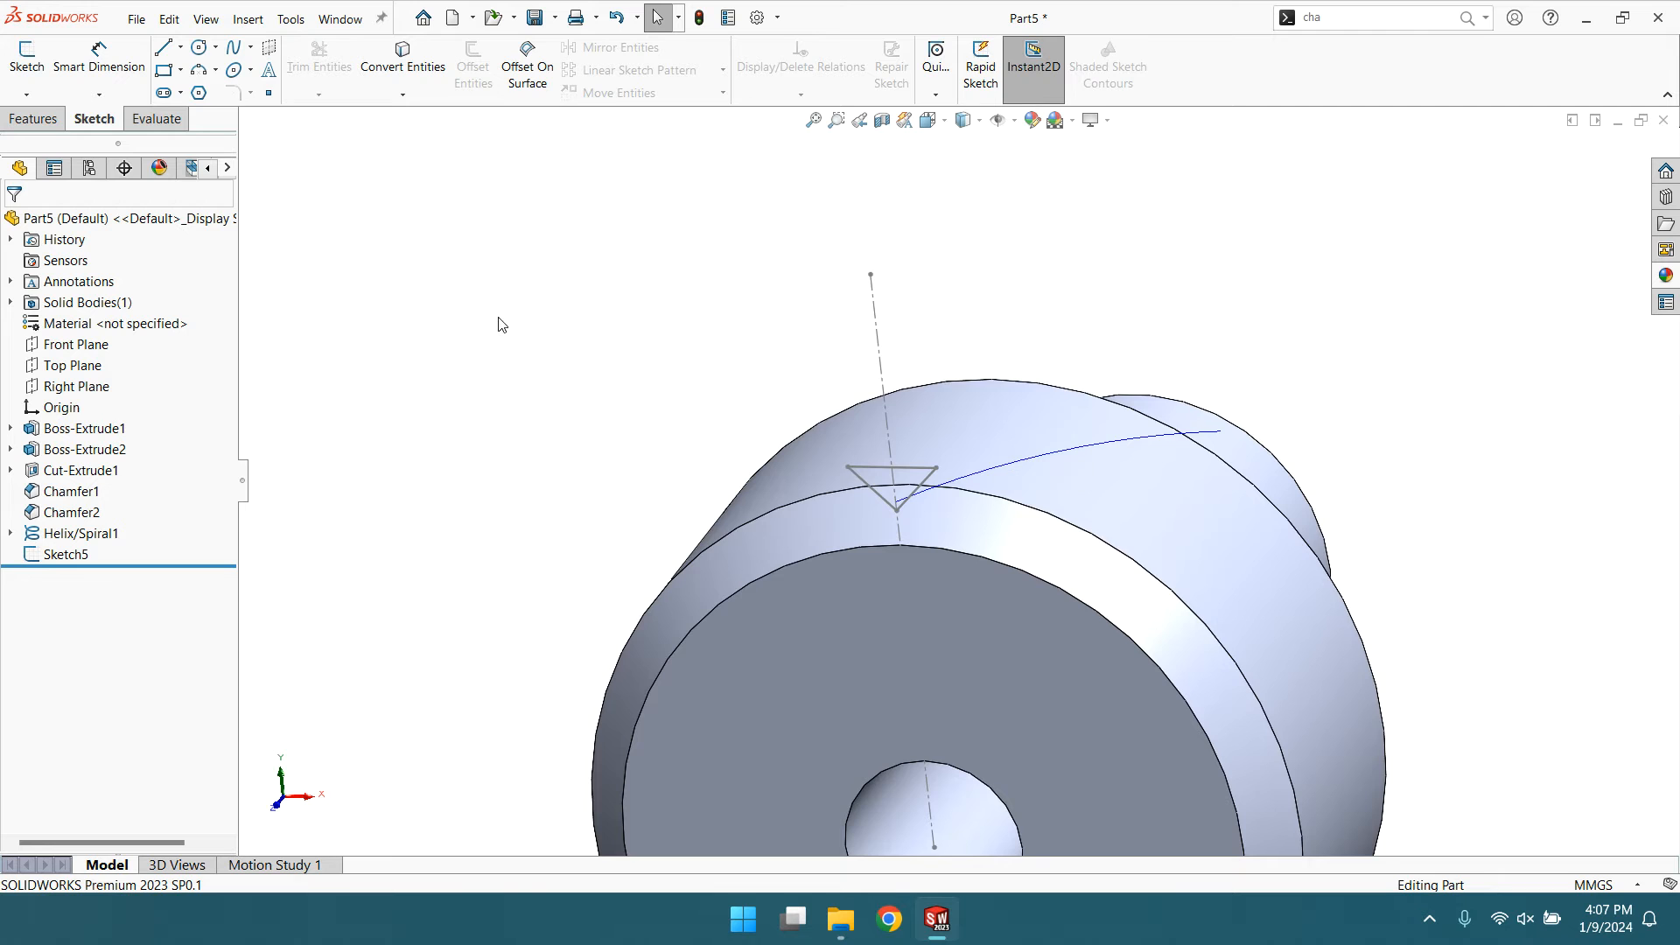
{"action": "left_click", "coordinate": [32, 121]}
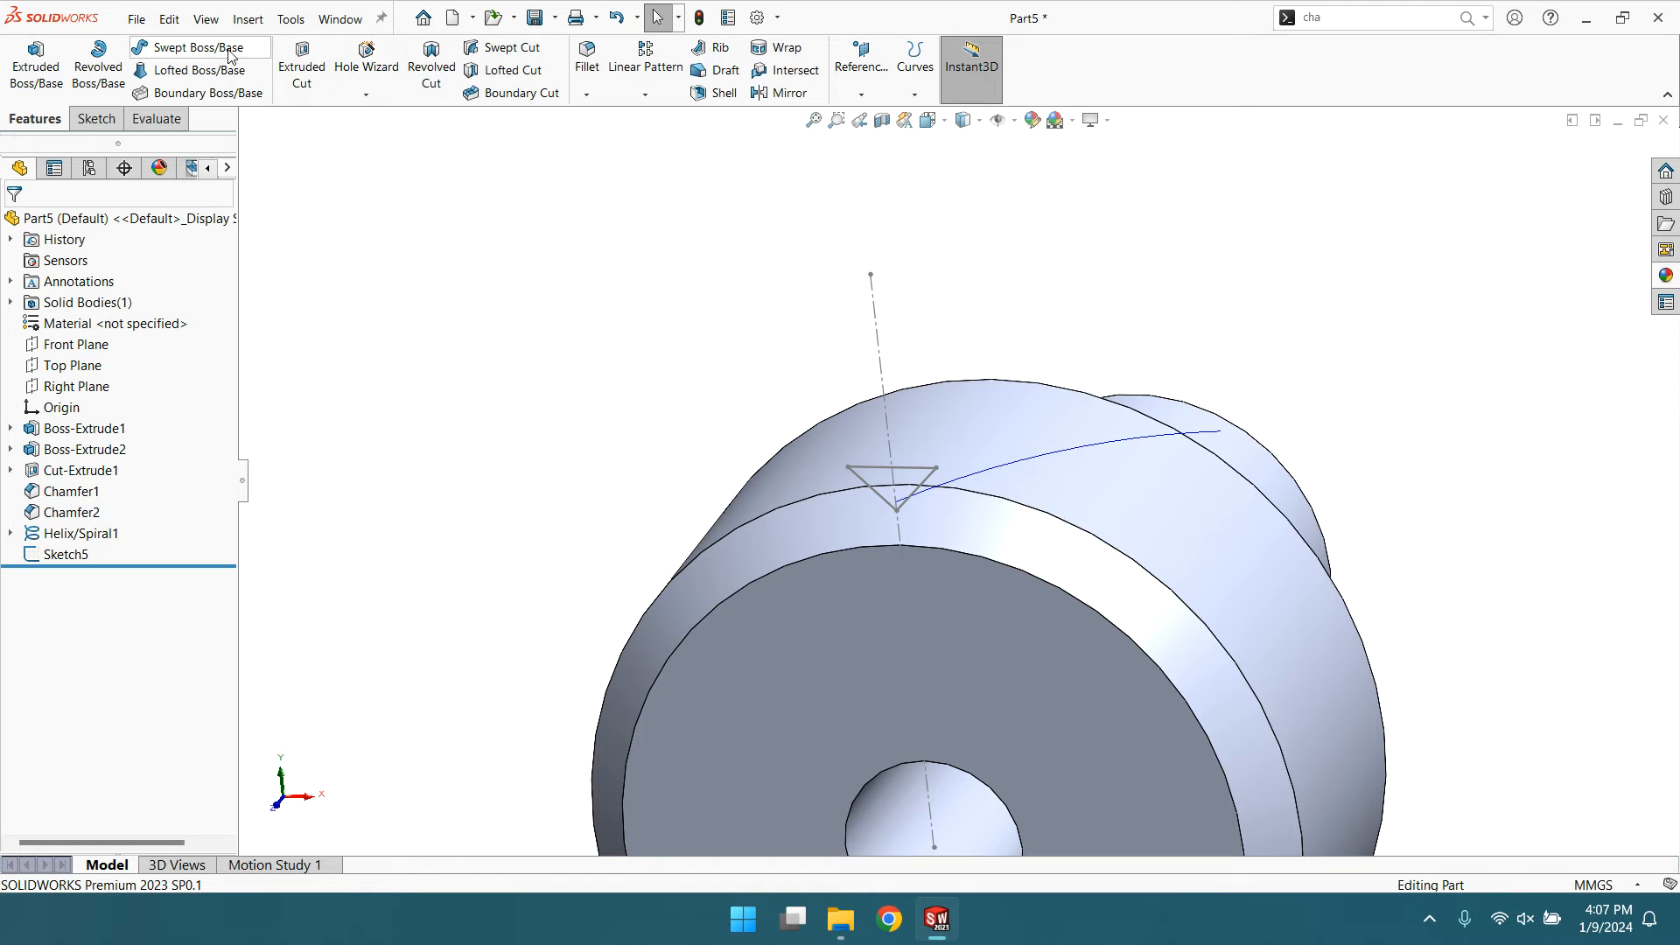
{"action": "left_click", "coordinate": [495, 51]}
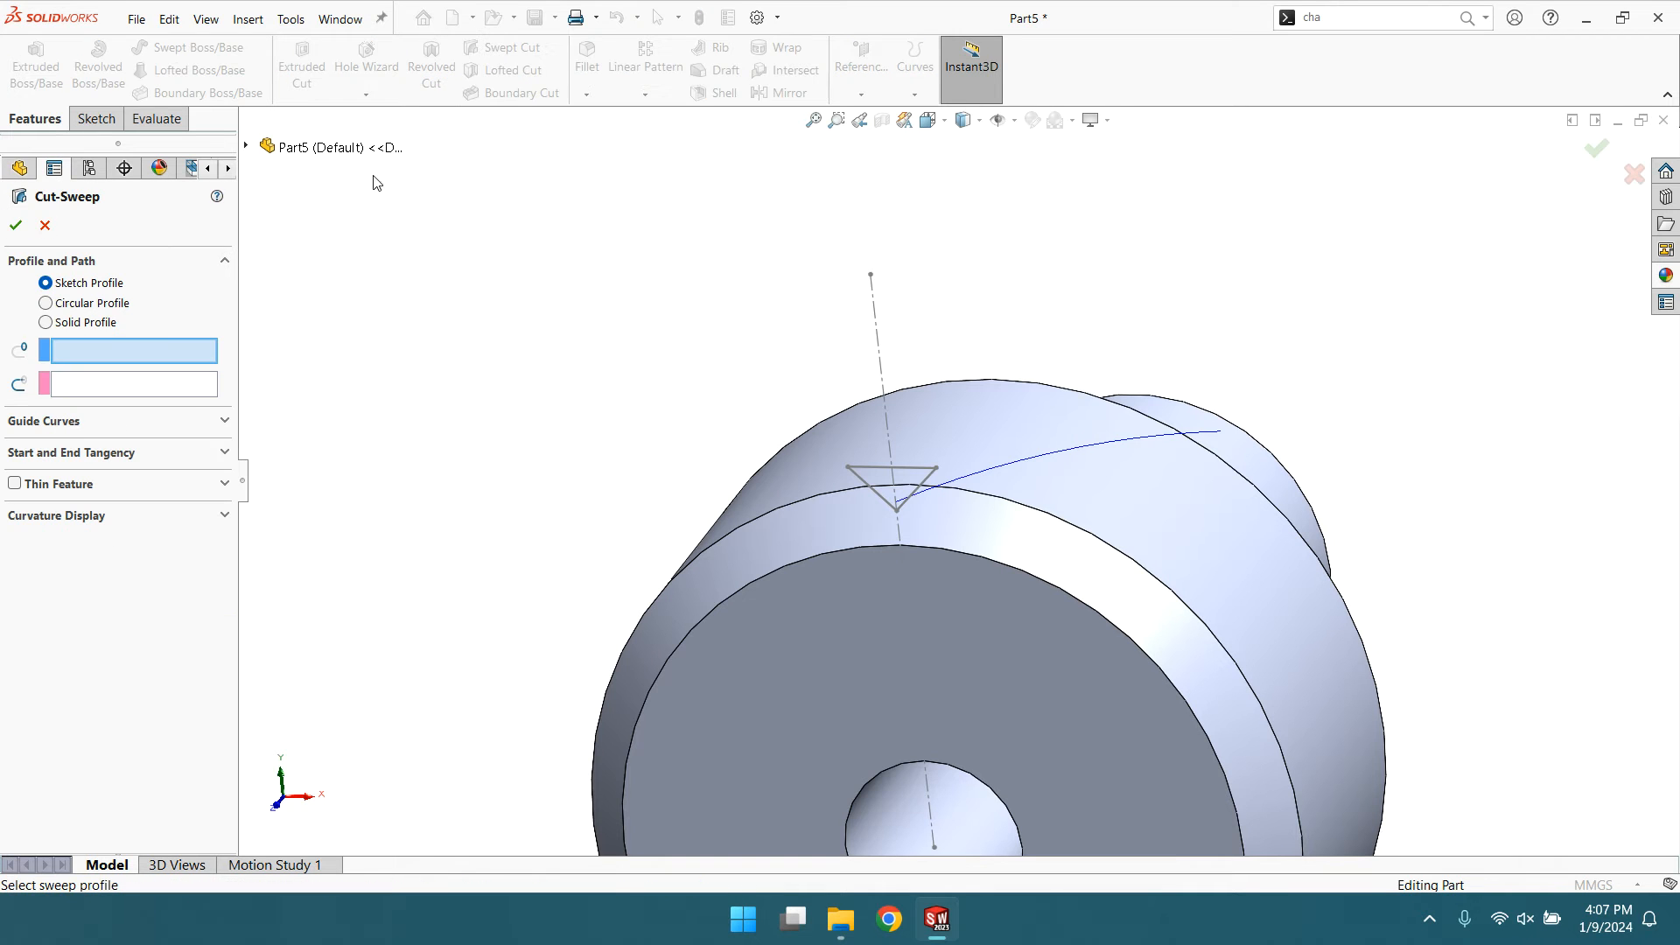
{"action": "left_click", "coordinate": [95, 390]}
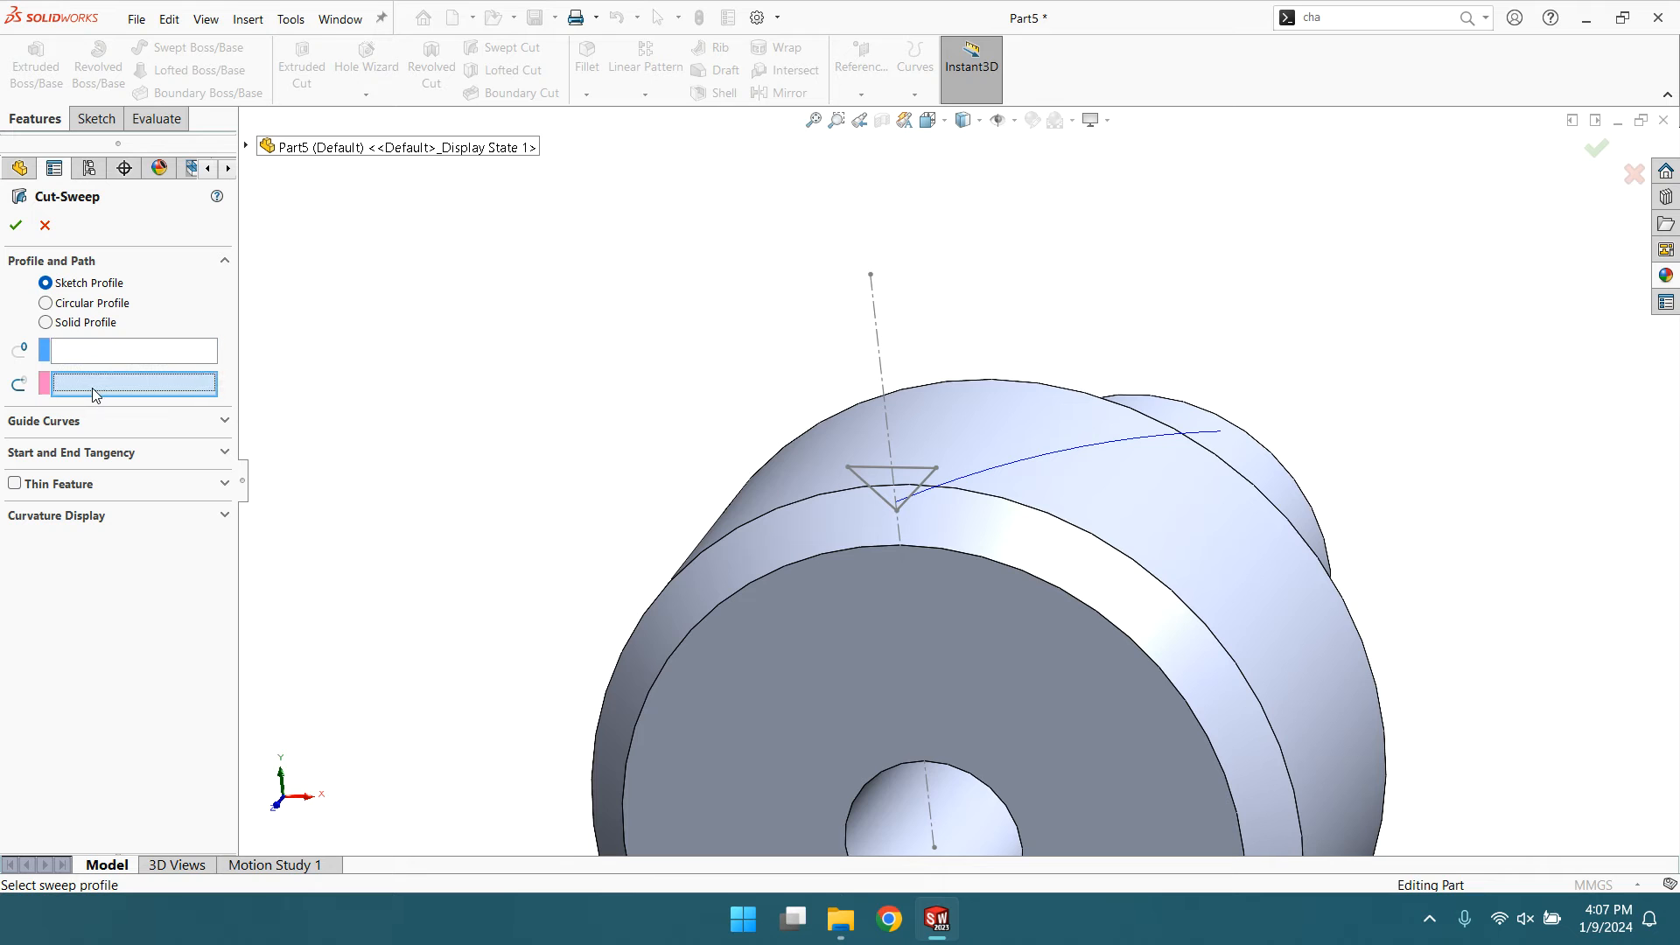
{"action": "left_click", "coordinate": [925, 475]}
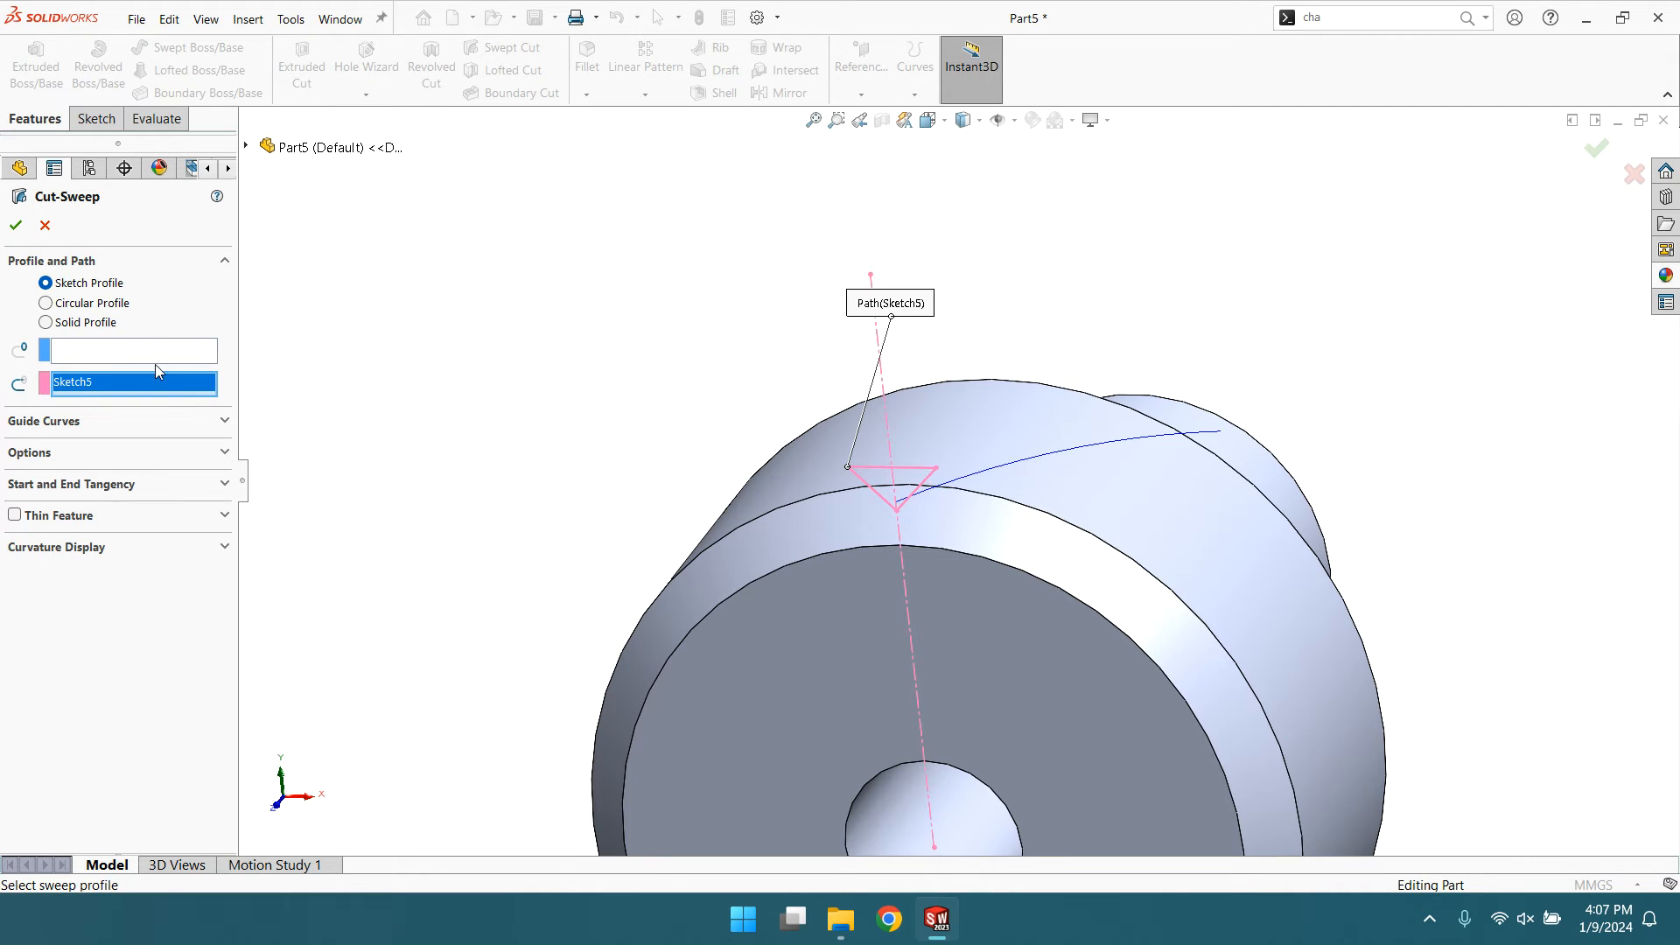
{"action": "left_click", "coordinate": [131, 352]}
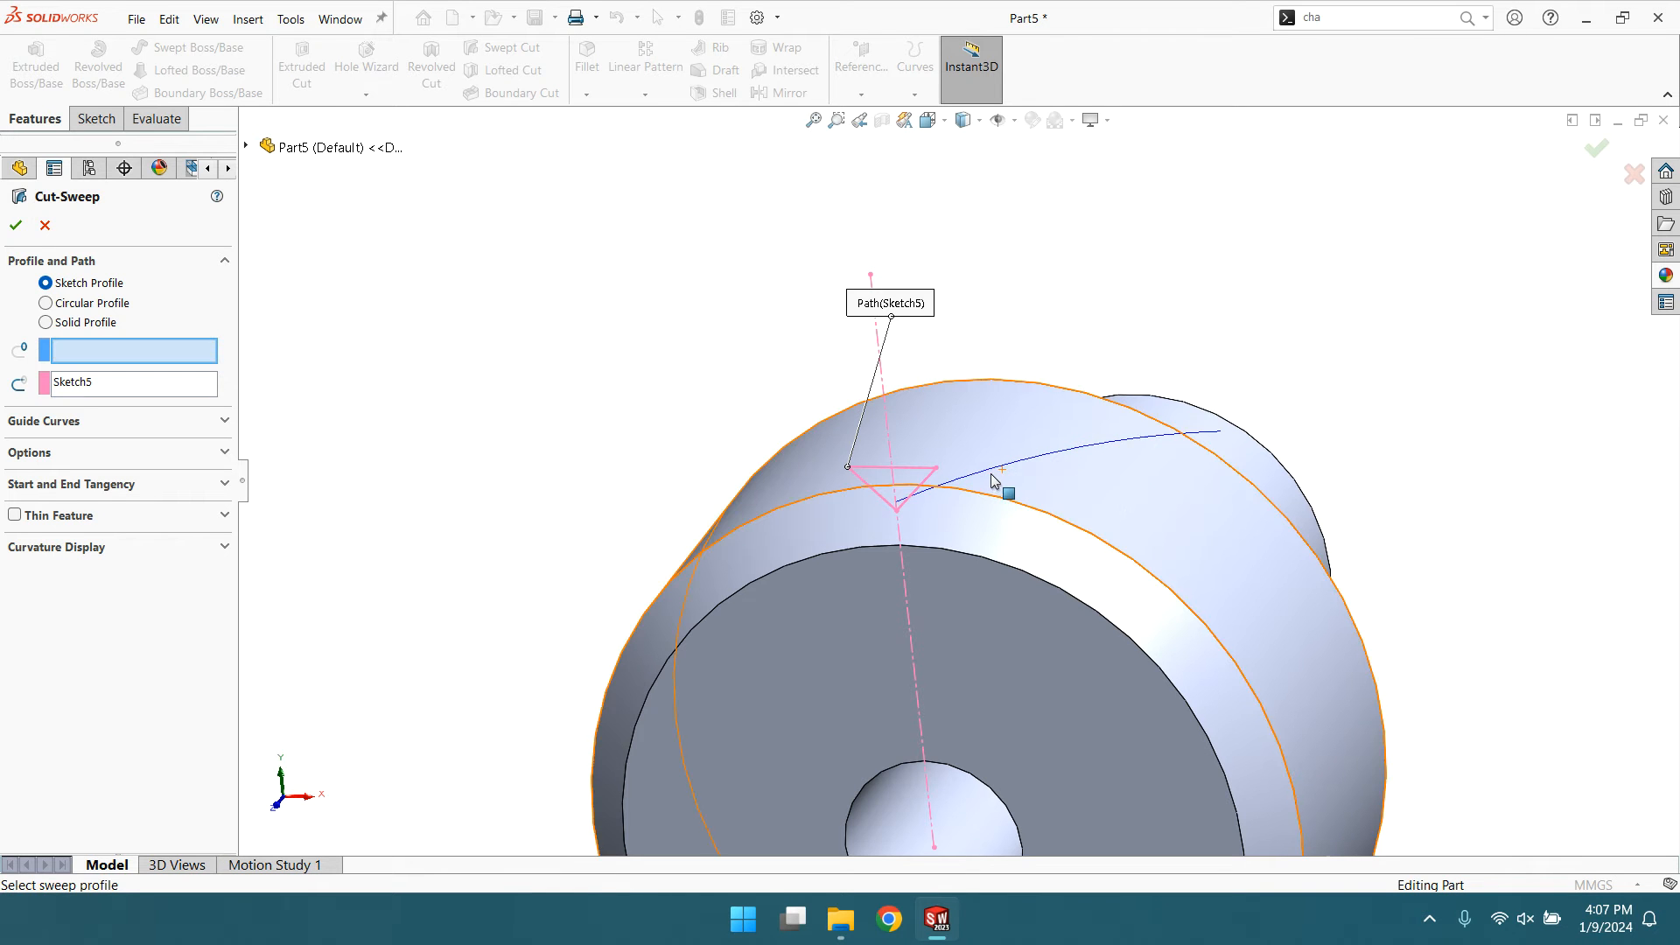
{"action": "left_click", "coordinate": [45, 225]}
- Create a swept cut in the large cylinder with the triangle sketch as profile and the helix as path
{"action": "left_click", "coordinate": [913, 477]}
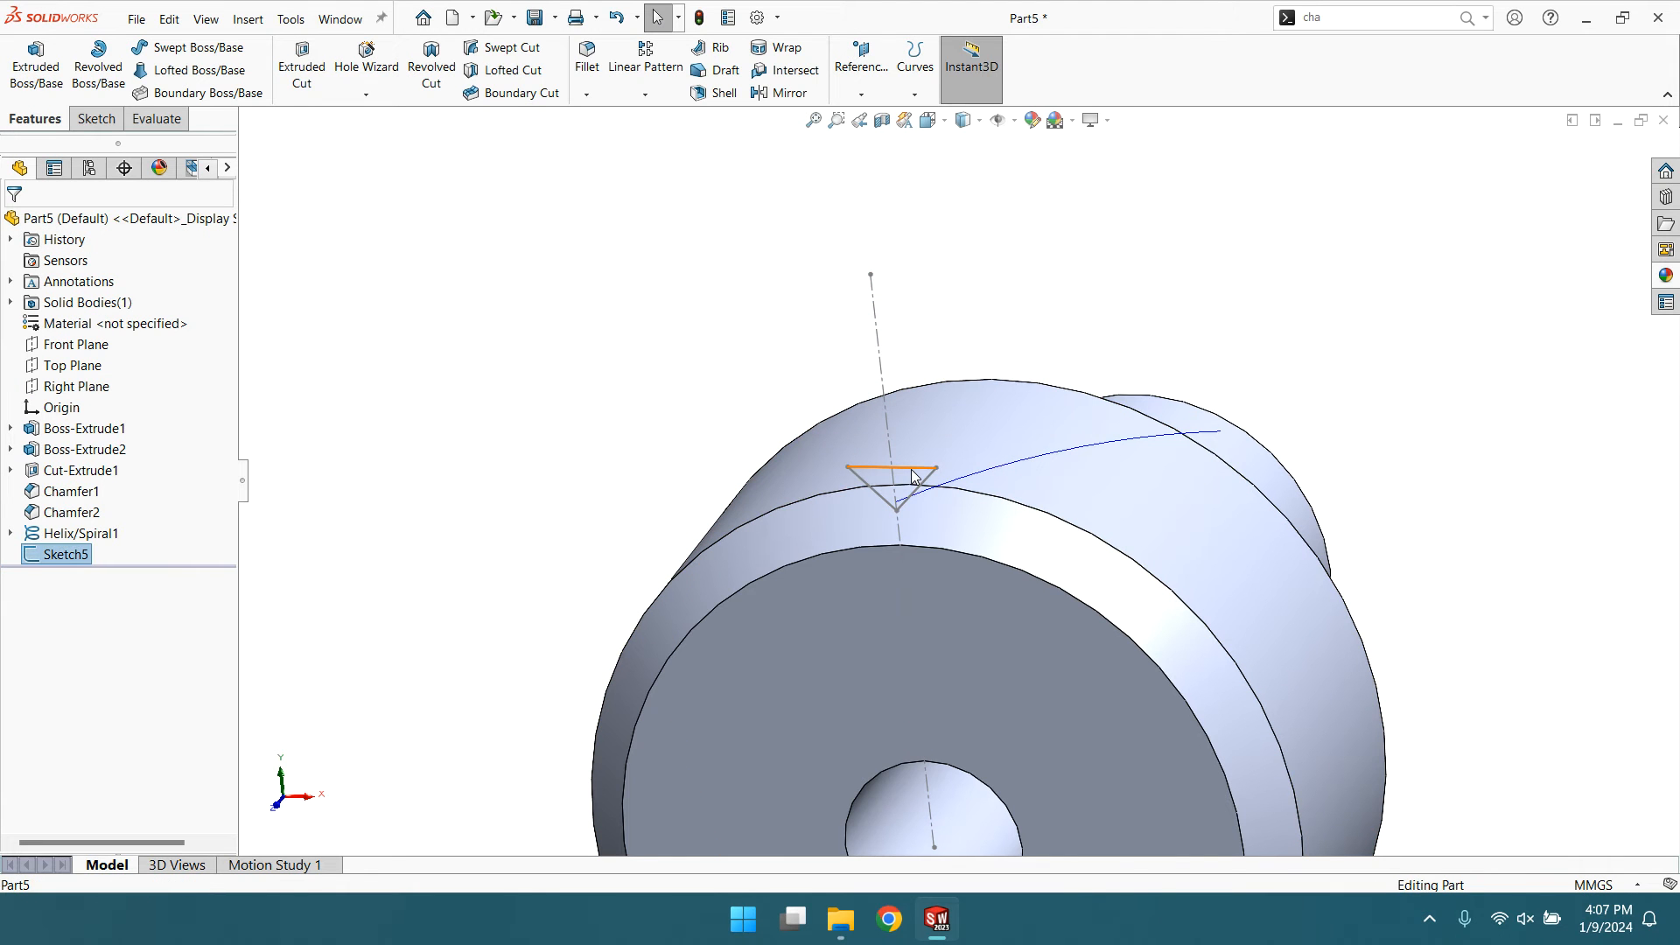
{"action": "left_click", "coordinate": [505, 48]}
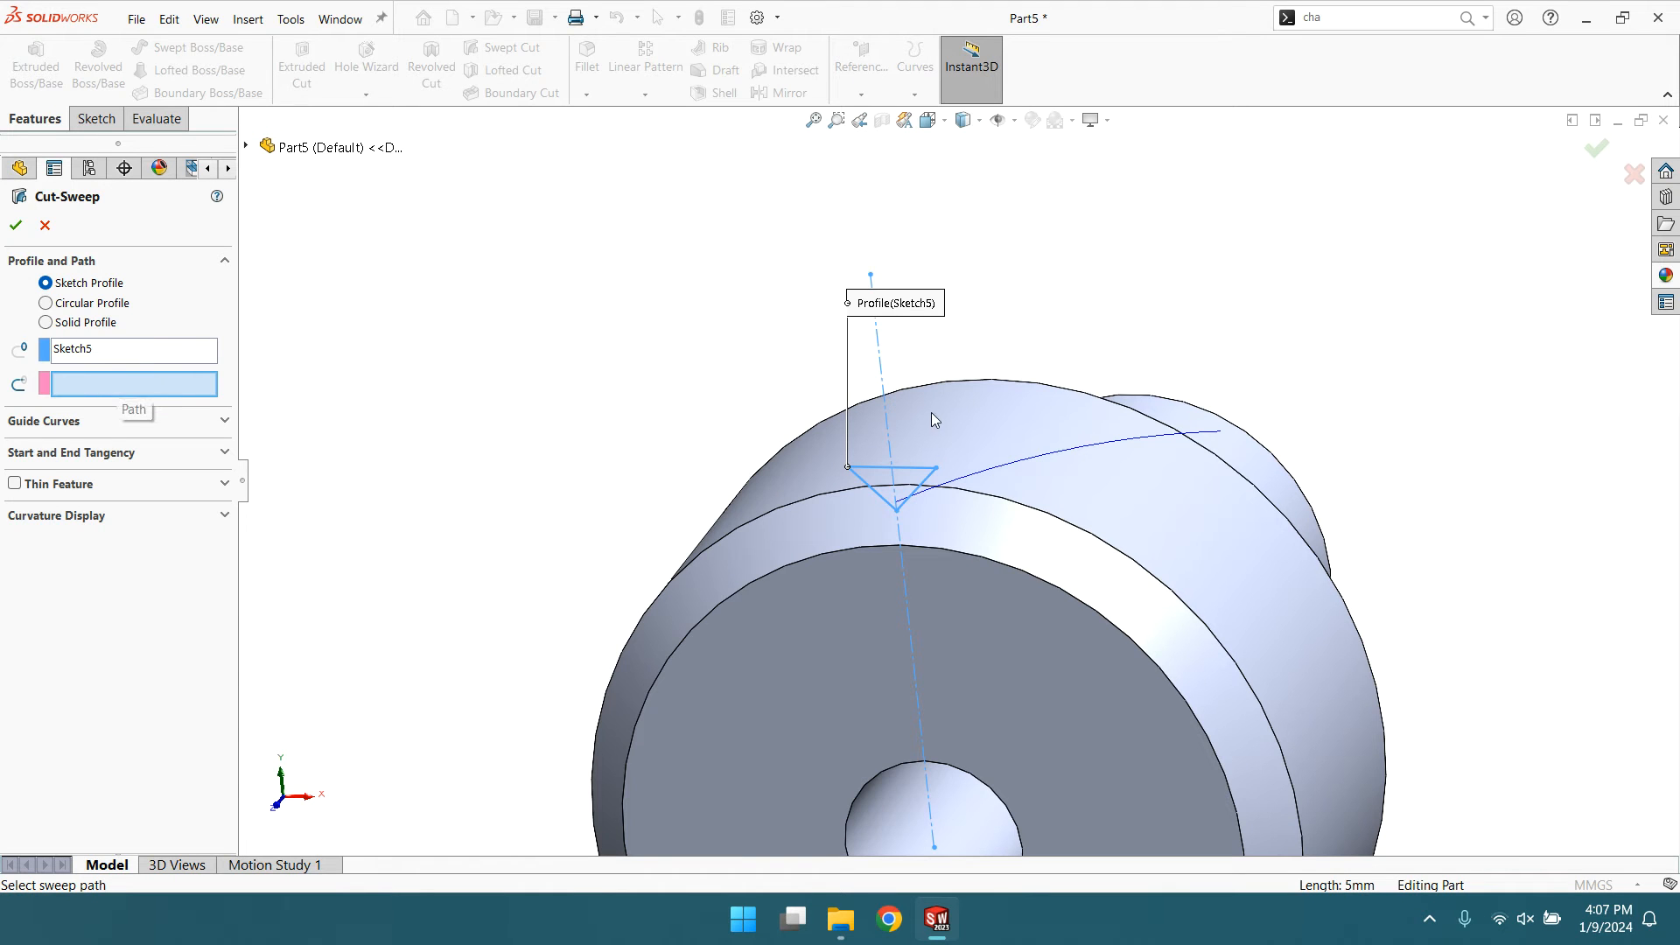
{"action": "left_click", "coordinate": [997, 475]}
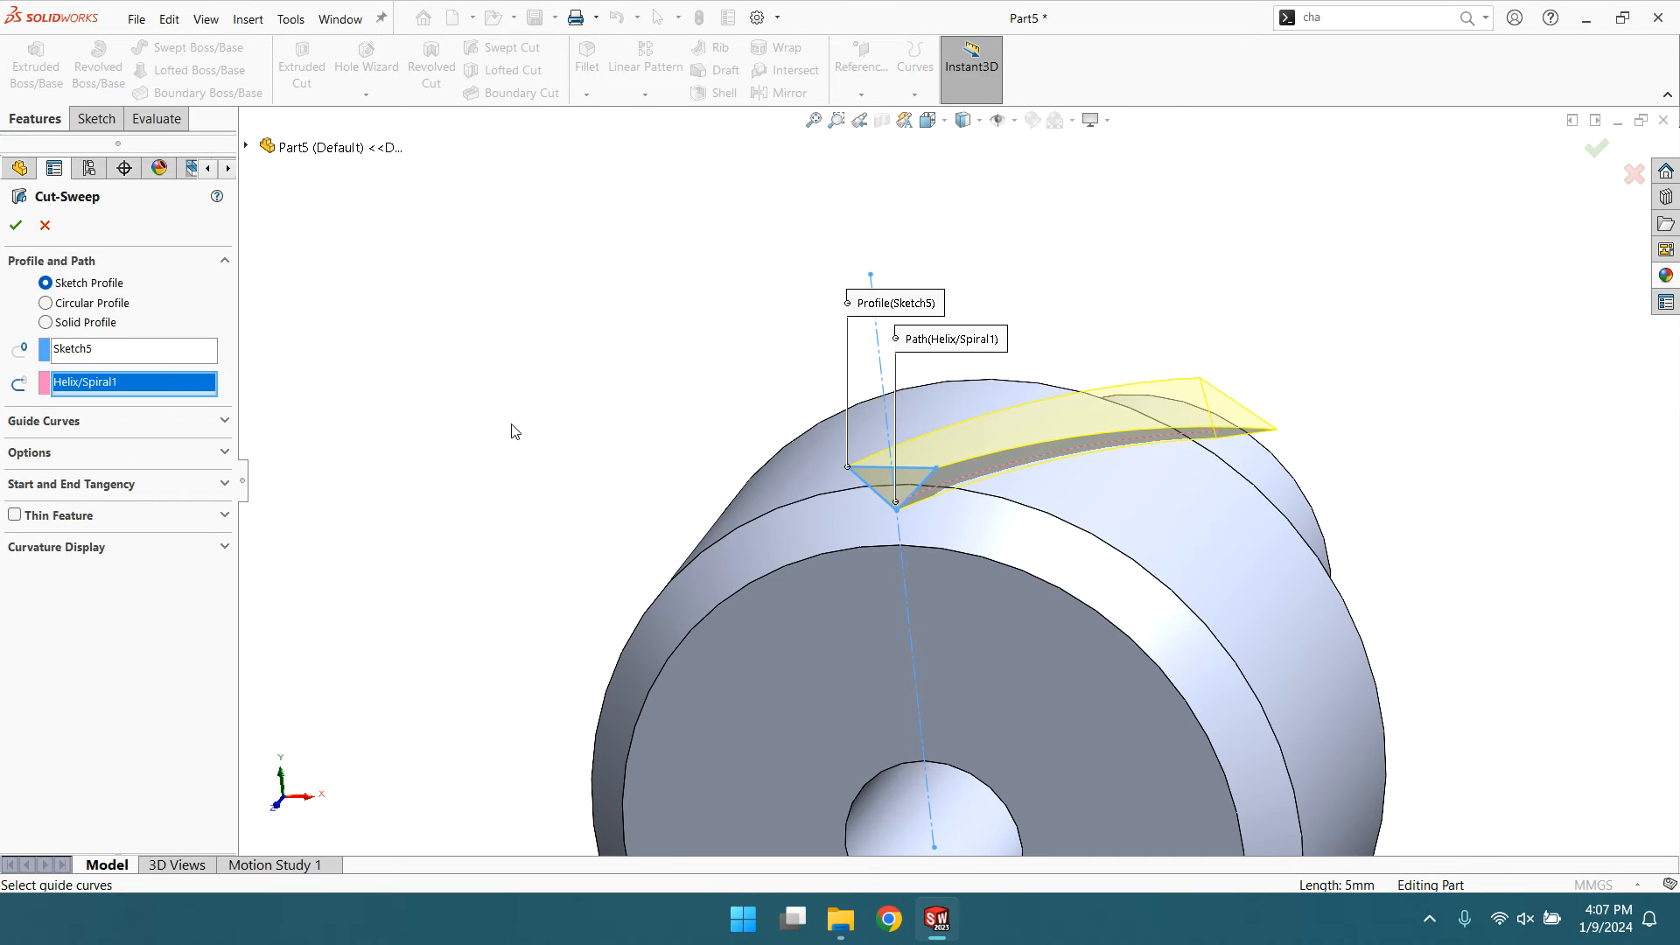
{"action": "scroll", "coordinate": [1127, 479], "scroll_direction": "down", "scroll_amount": 3}
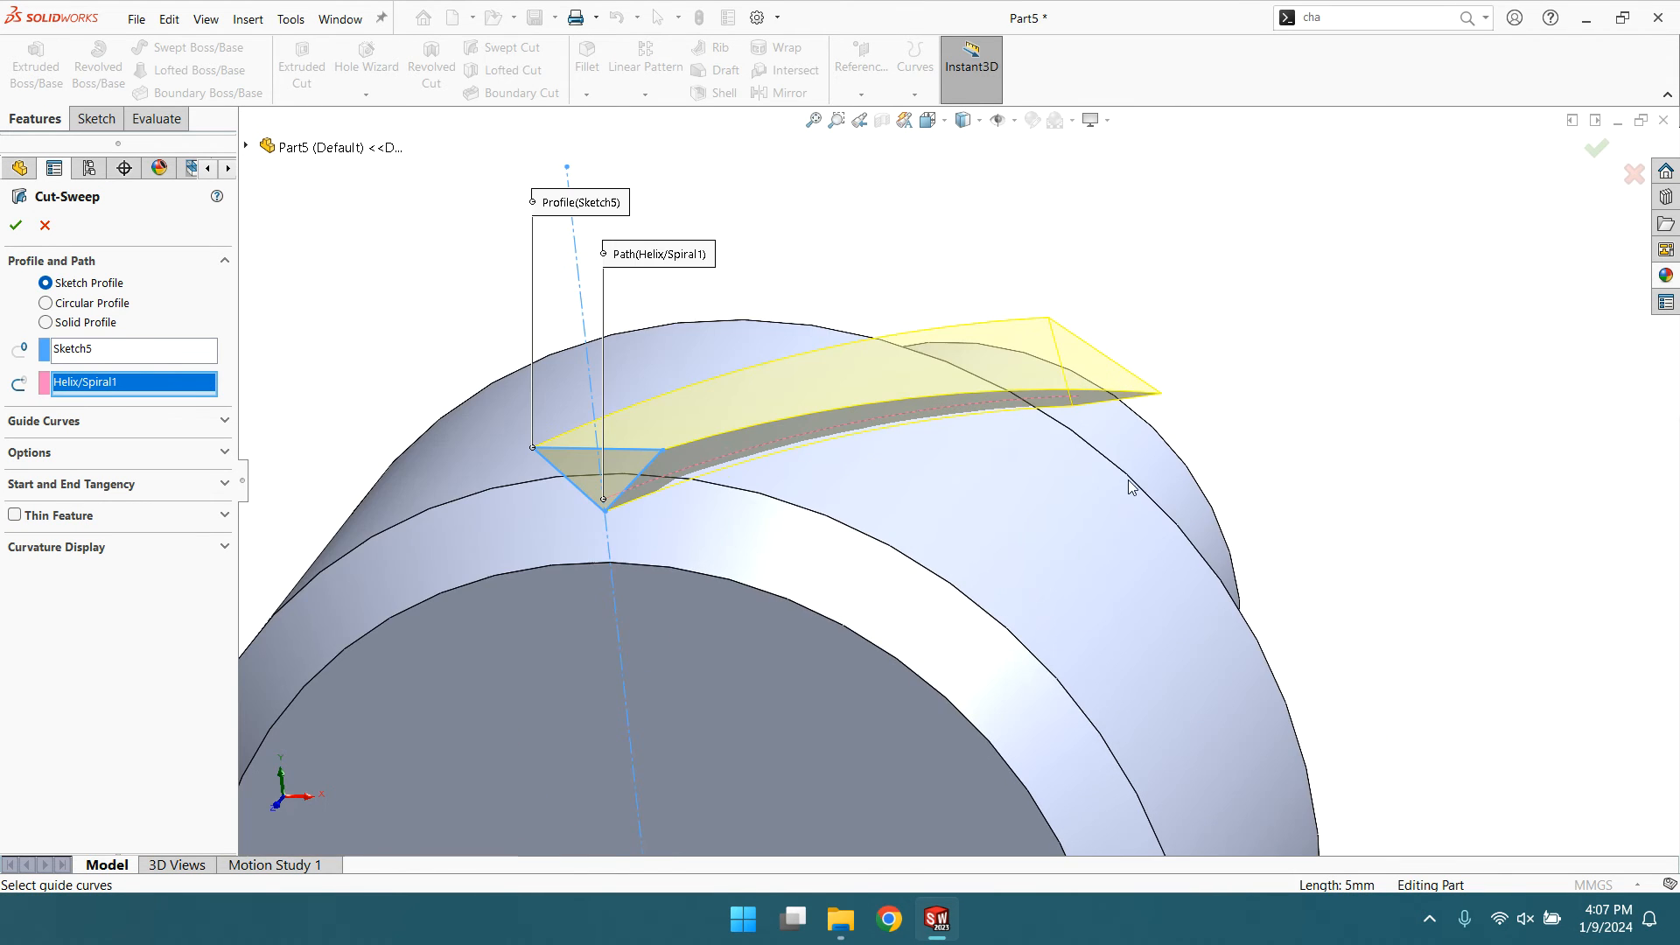
{"action": "middle_click_drag", "start_coordinate": [927, 450], "coordinate": [886, 492]}
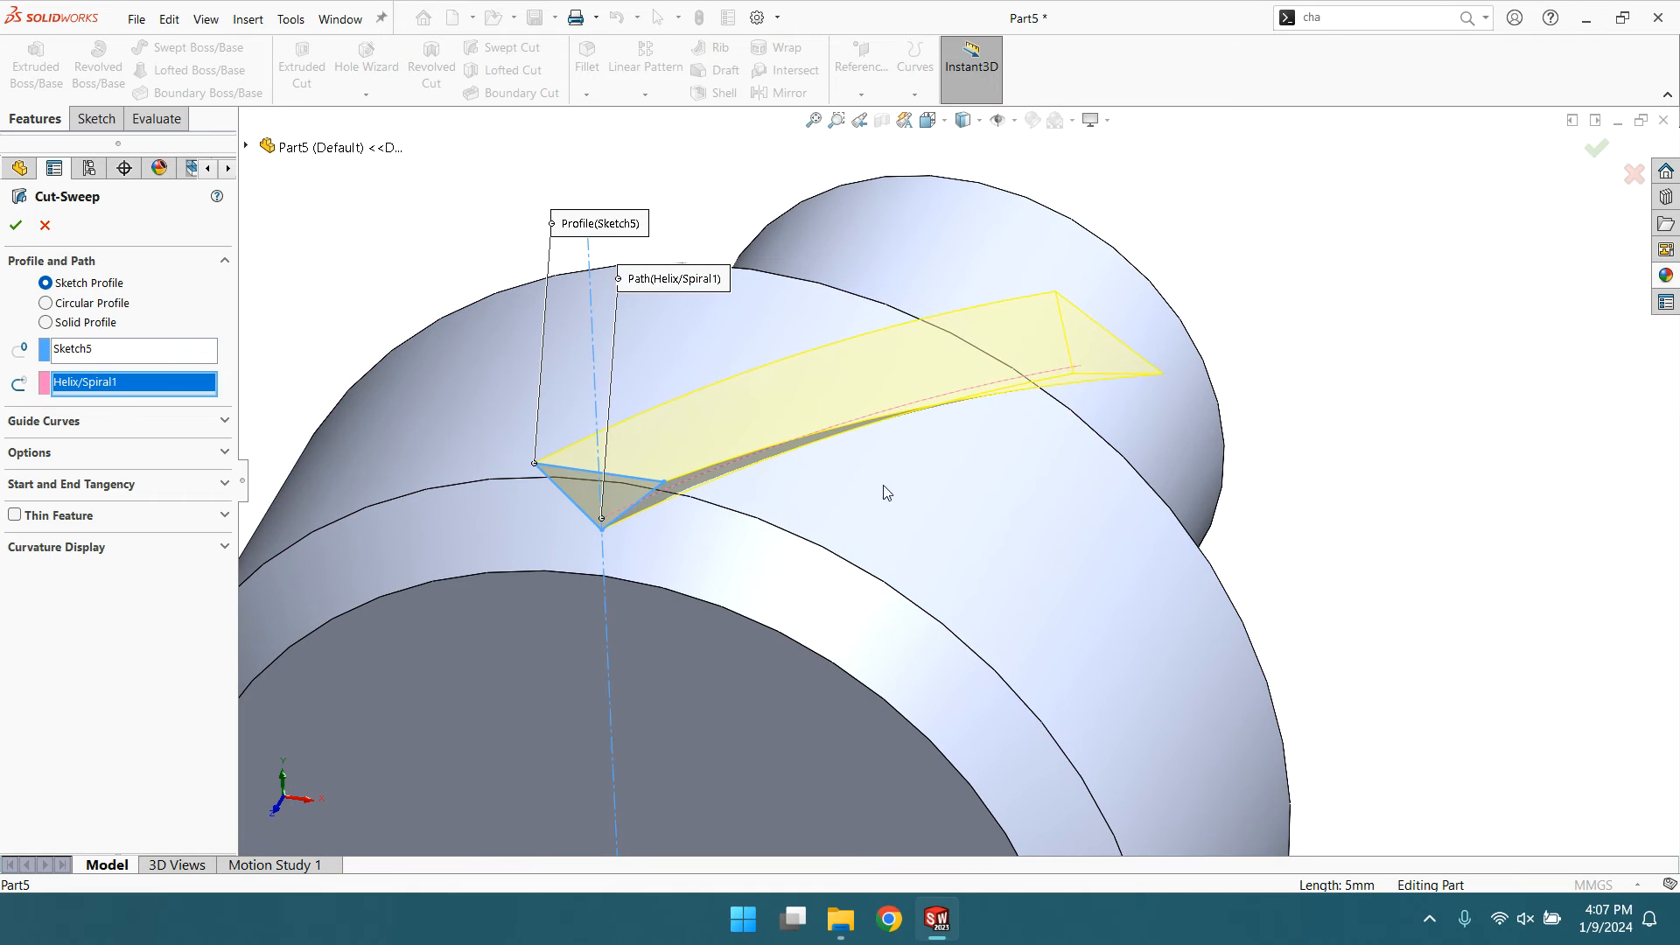
{"action": "left_click", "coordinate": [16, 225]}
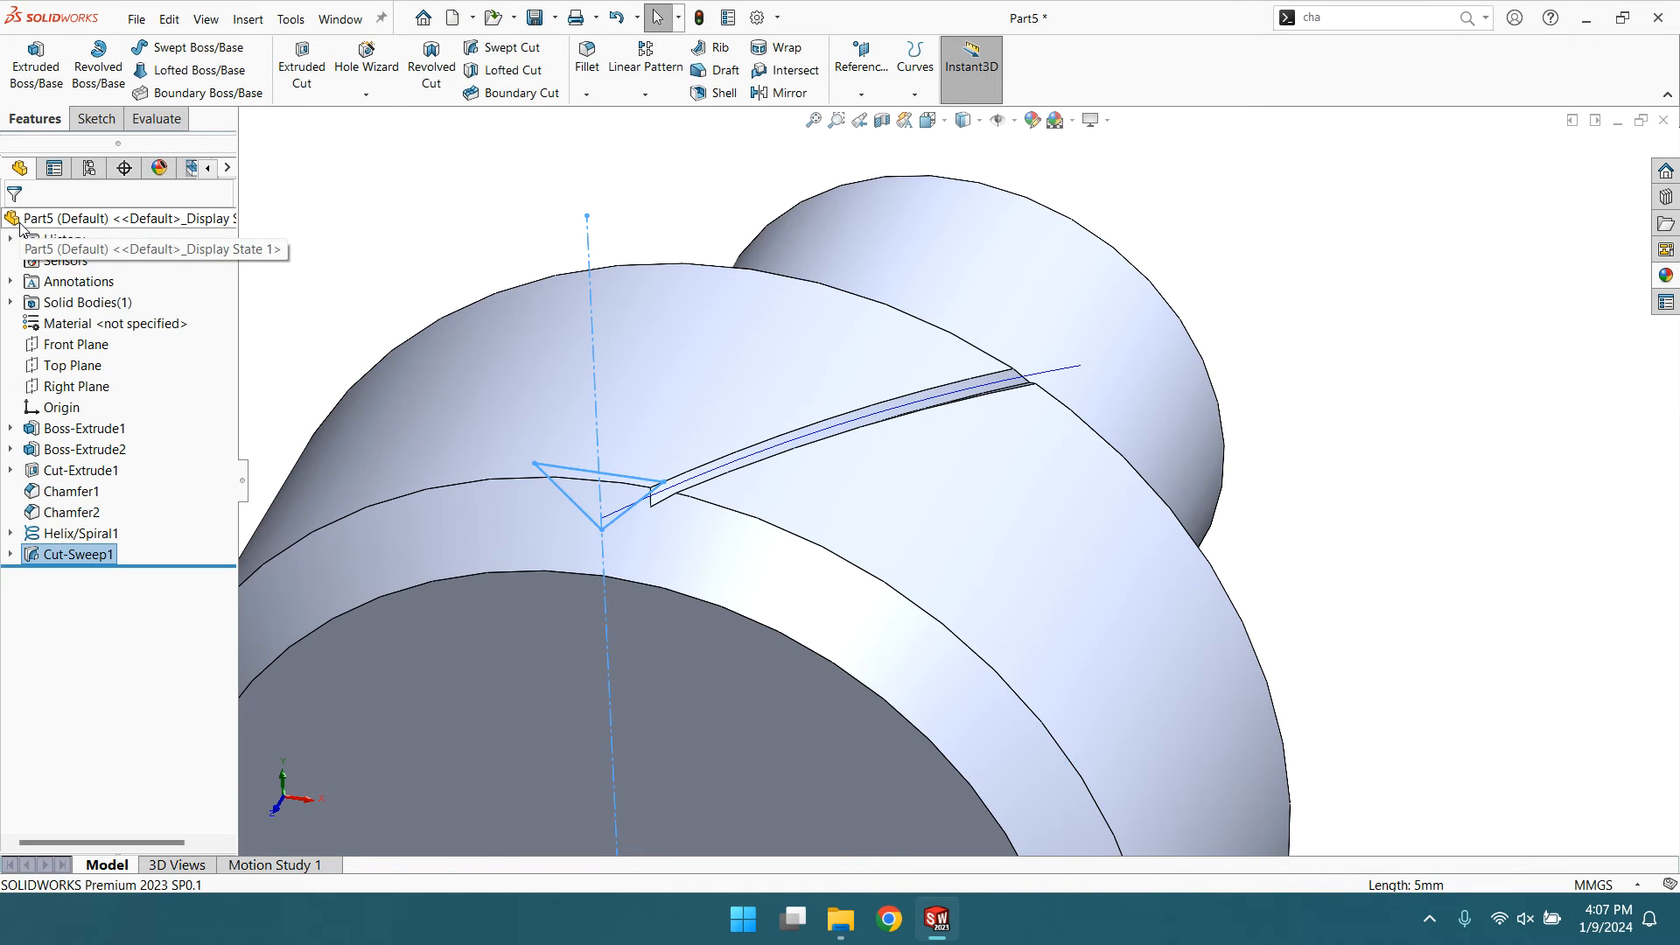
{"action": "left_click", "coordinate": [1383, 360]}
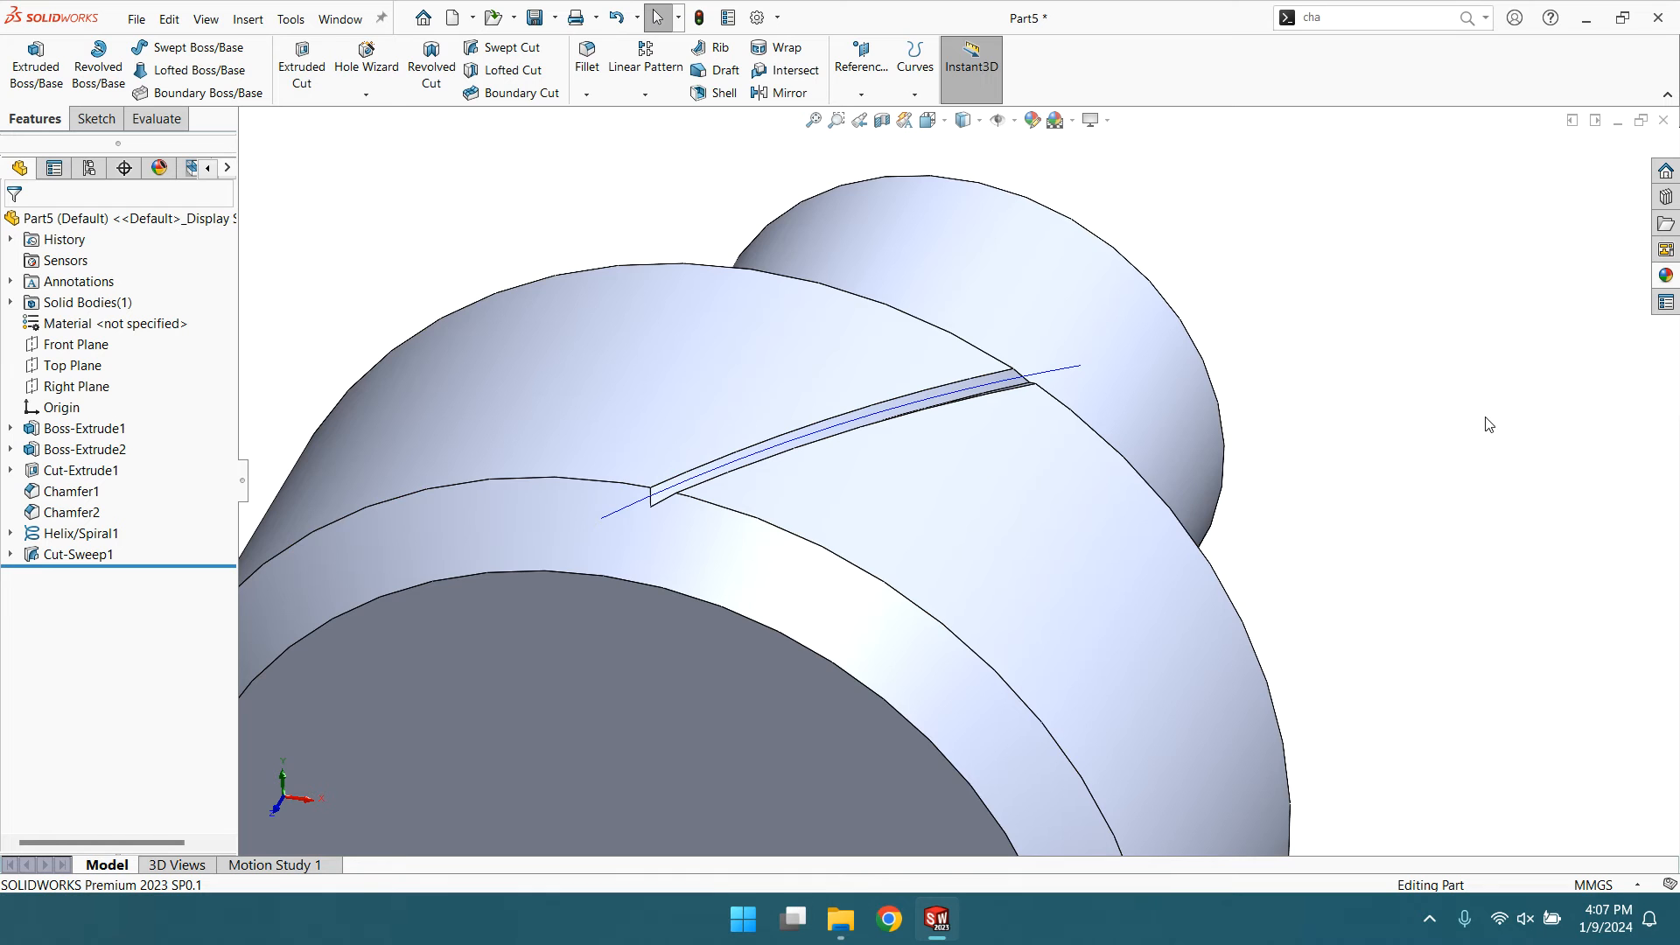
- Examine the swept groove and the finished knurled knob in Part3, and return to Part5
{"action": "scroll", "coordinate": [1034, 435], "scroll_direction": "up", "scroll_amount": 2}
{"action": "scroll", "coordinate": [885, 464], "scroll_direction": "down", "scroll_amount": 3}
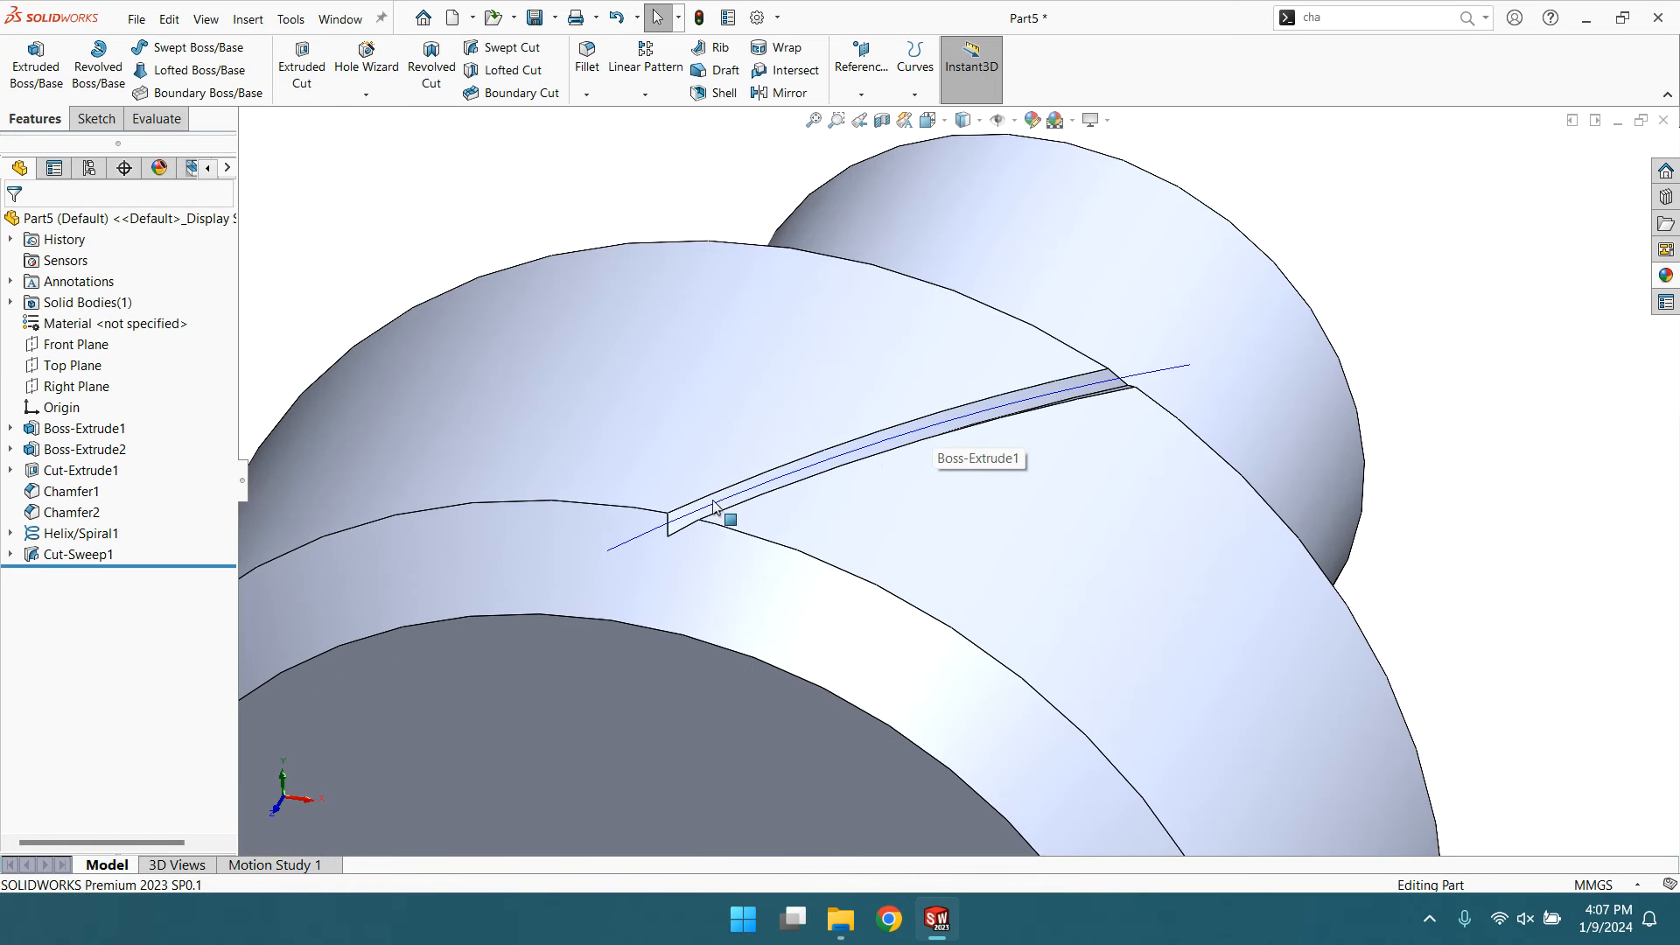
{"action": "scroll", "coordinate": [1129, 420], "scroll_direction": "up", "scroll_amount": 4}
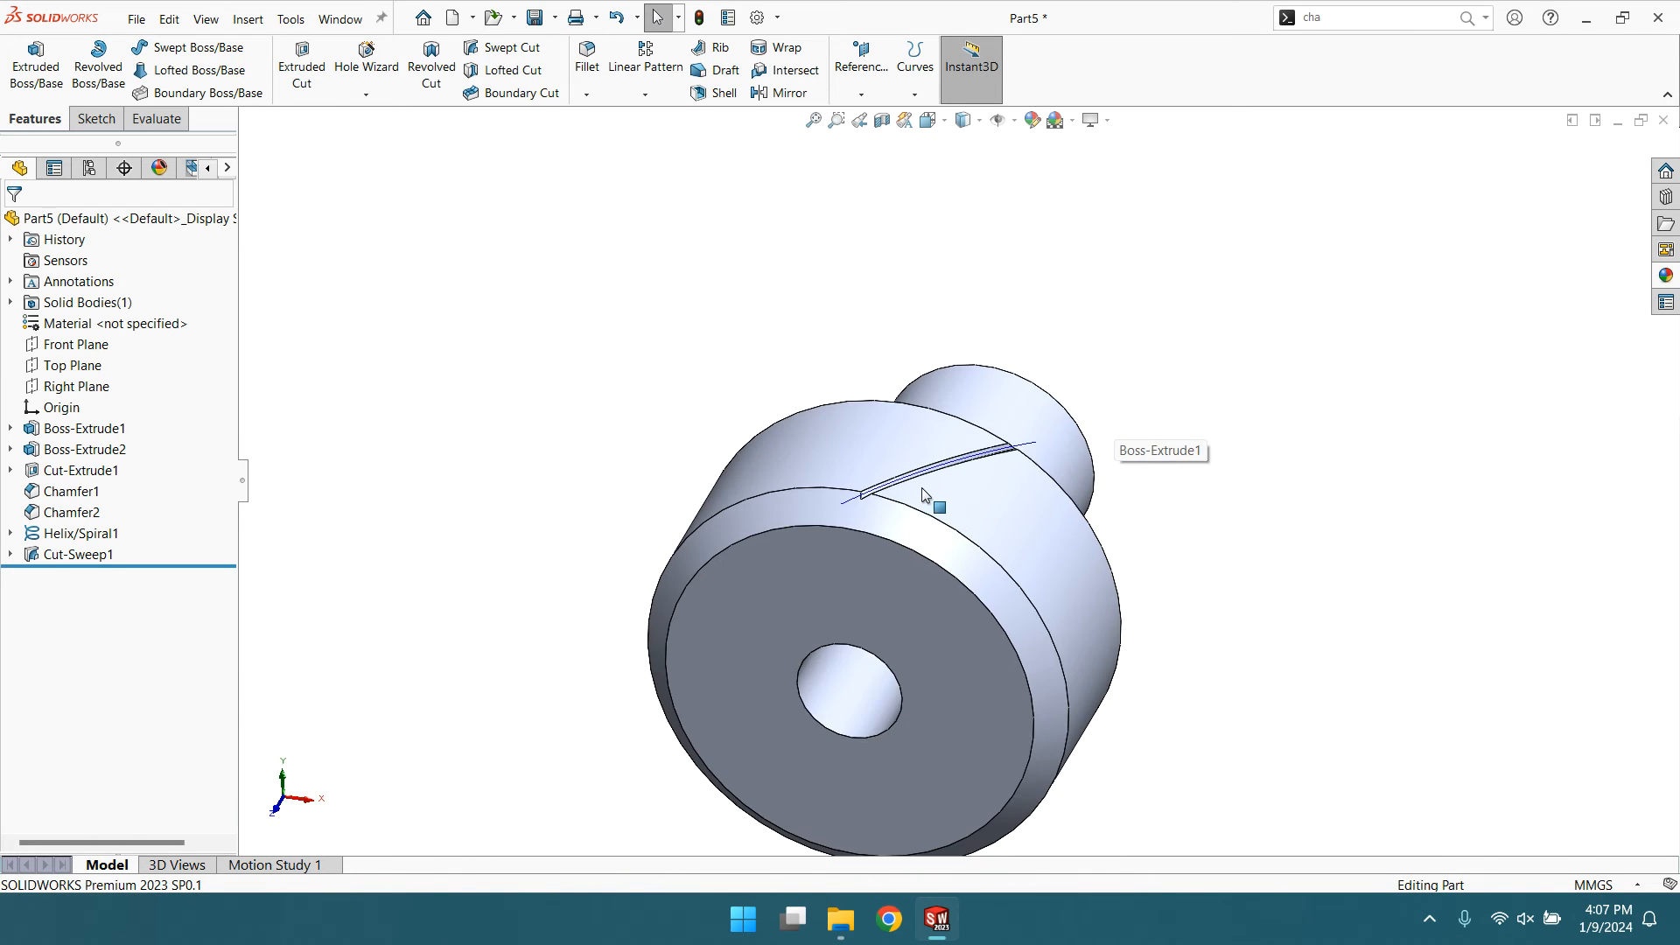
{"action": "scroll", "coordinate": [920, 480], "scroll_direction": "down", "scroll_amount": 3}
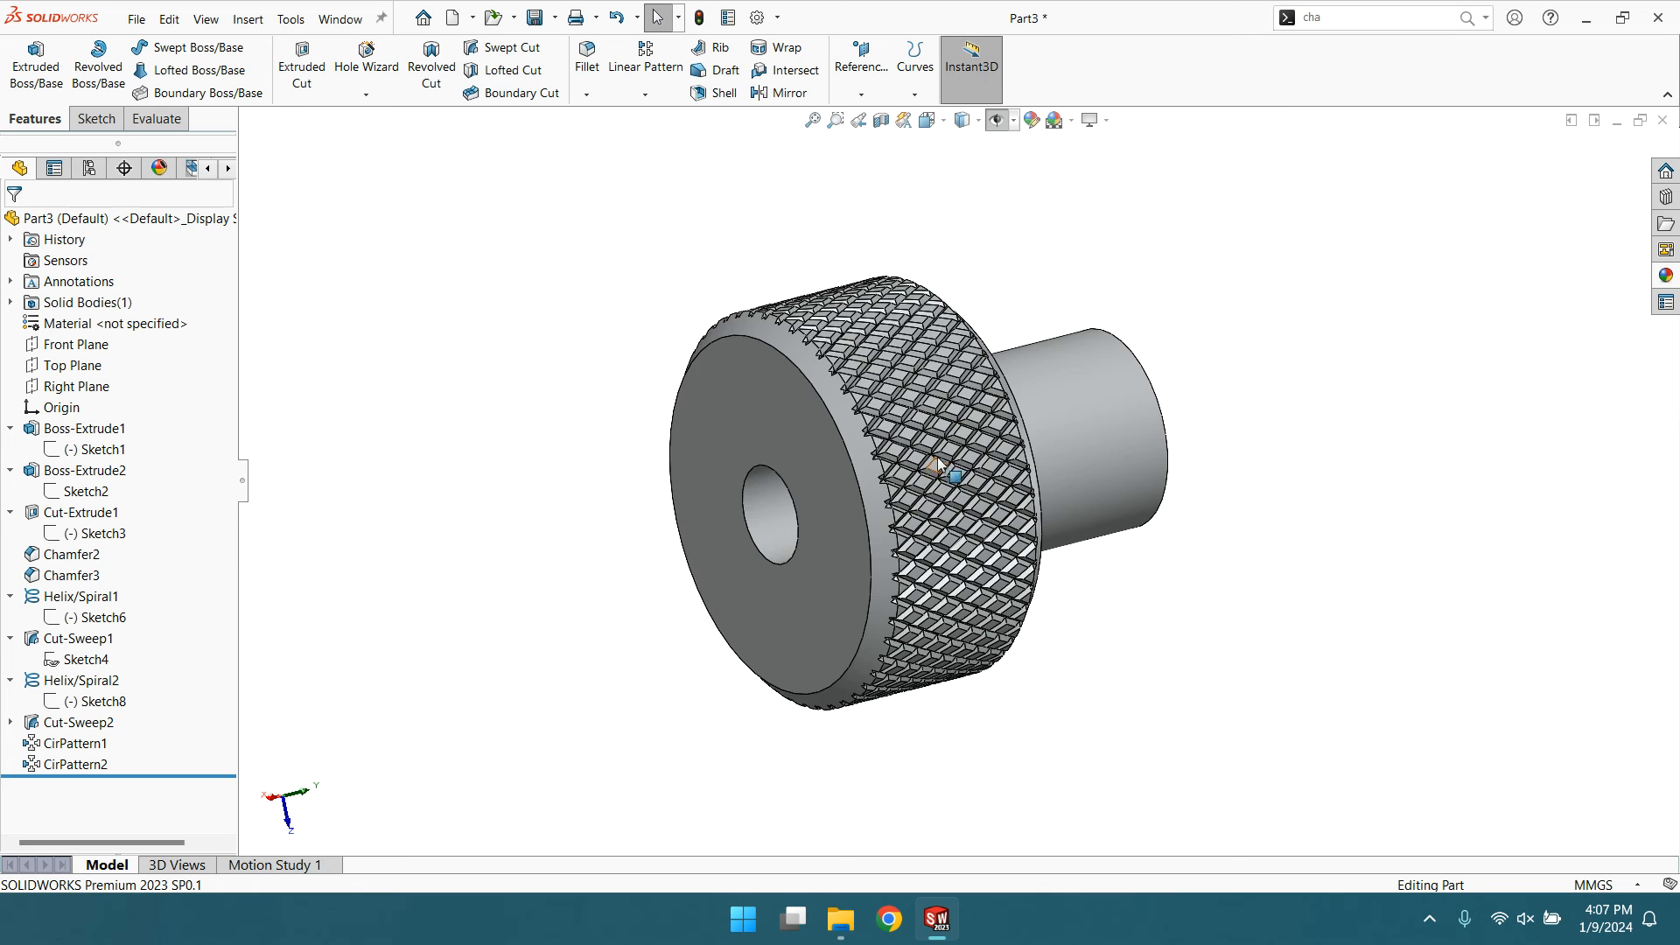
{"action": "scroll", "coordinate": [938, 464], "scroll_direction": "up", "scroll_amount": 2}
{"action": "scroll", "coordinate": [938, 464], "scroll_direction": "down", "scroll_amount": 2}
{"action": "scroll", "coordinate": [938, 464], "scroll_direction": "down", "scroll_amount": 2}
{"action": "scroll", "coordinate": [938, 464], "scroll_direction": "up", "scroll_amount": 4}
{"action": "mouse_move", "coordinate": [936, 919]}
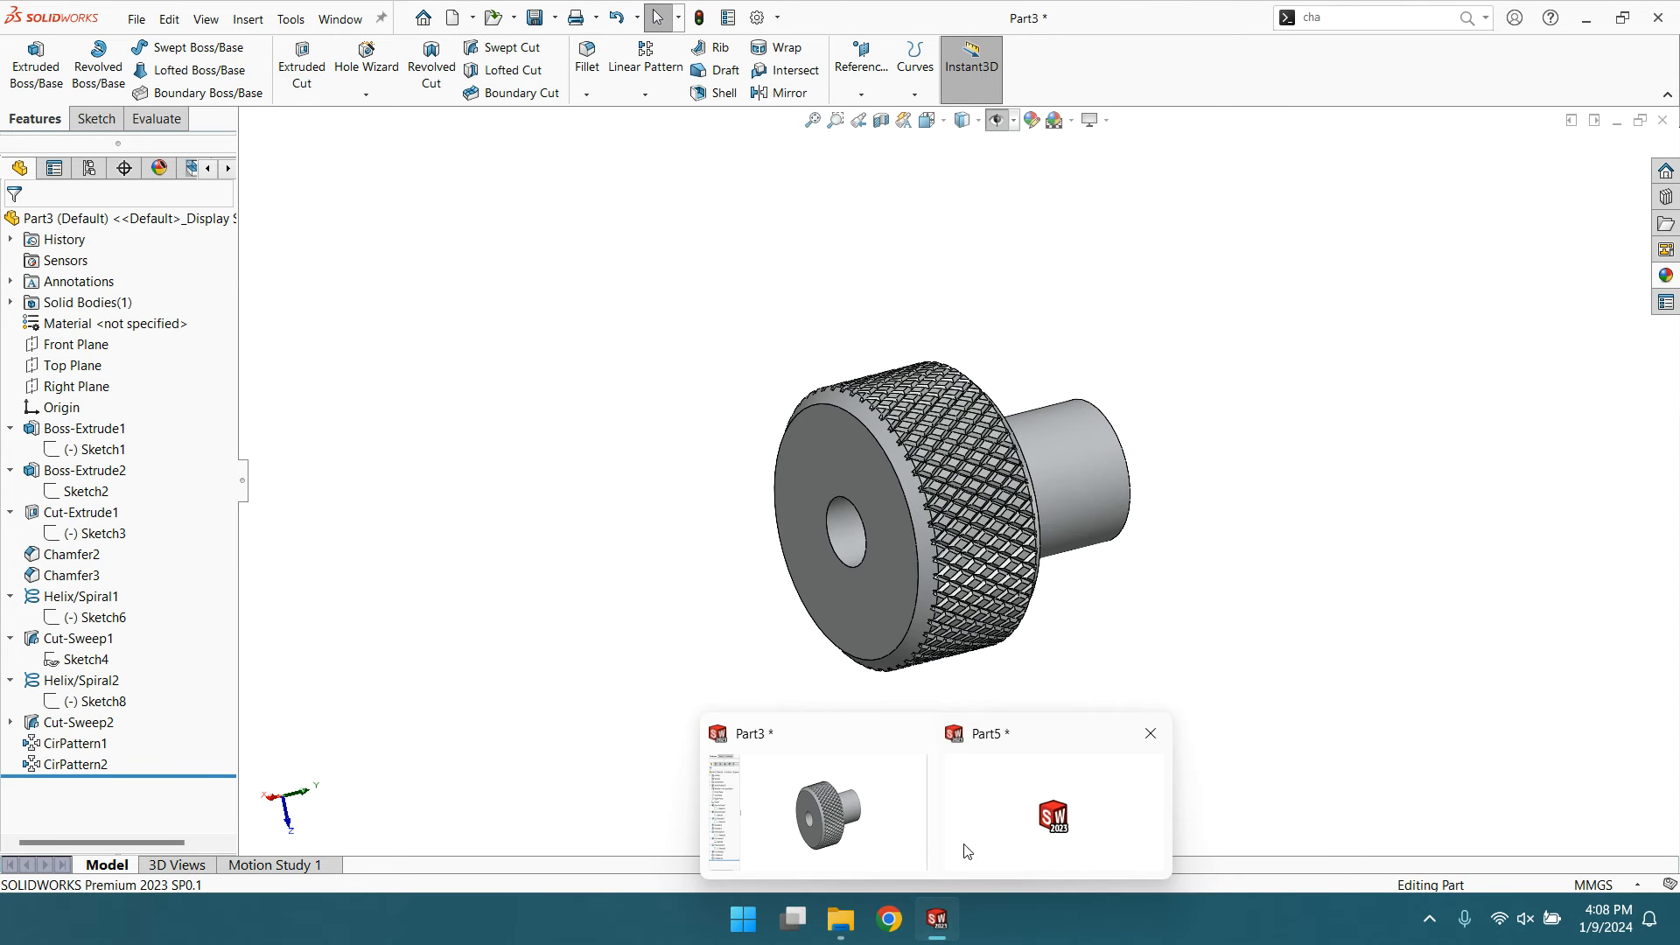
{"action": "left_click", "coordinate": [1024, 813]}
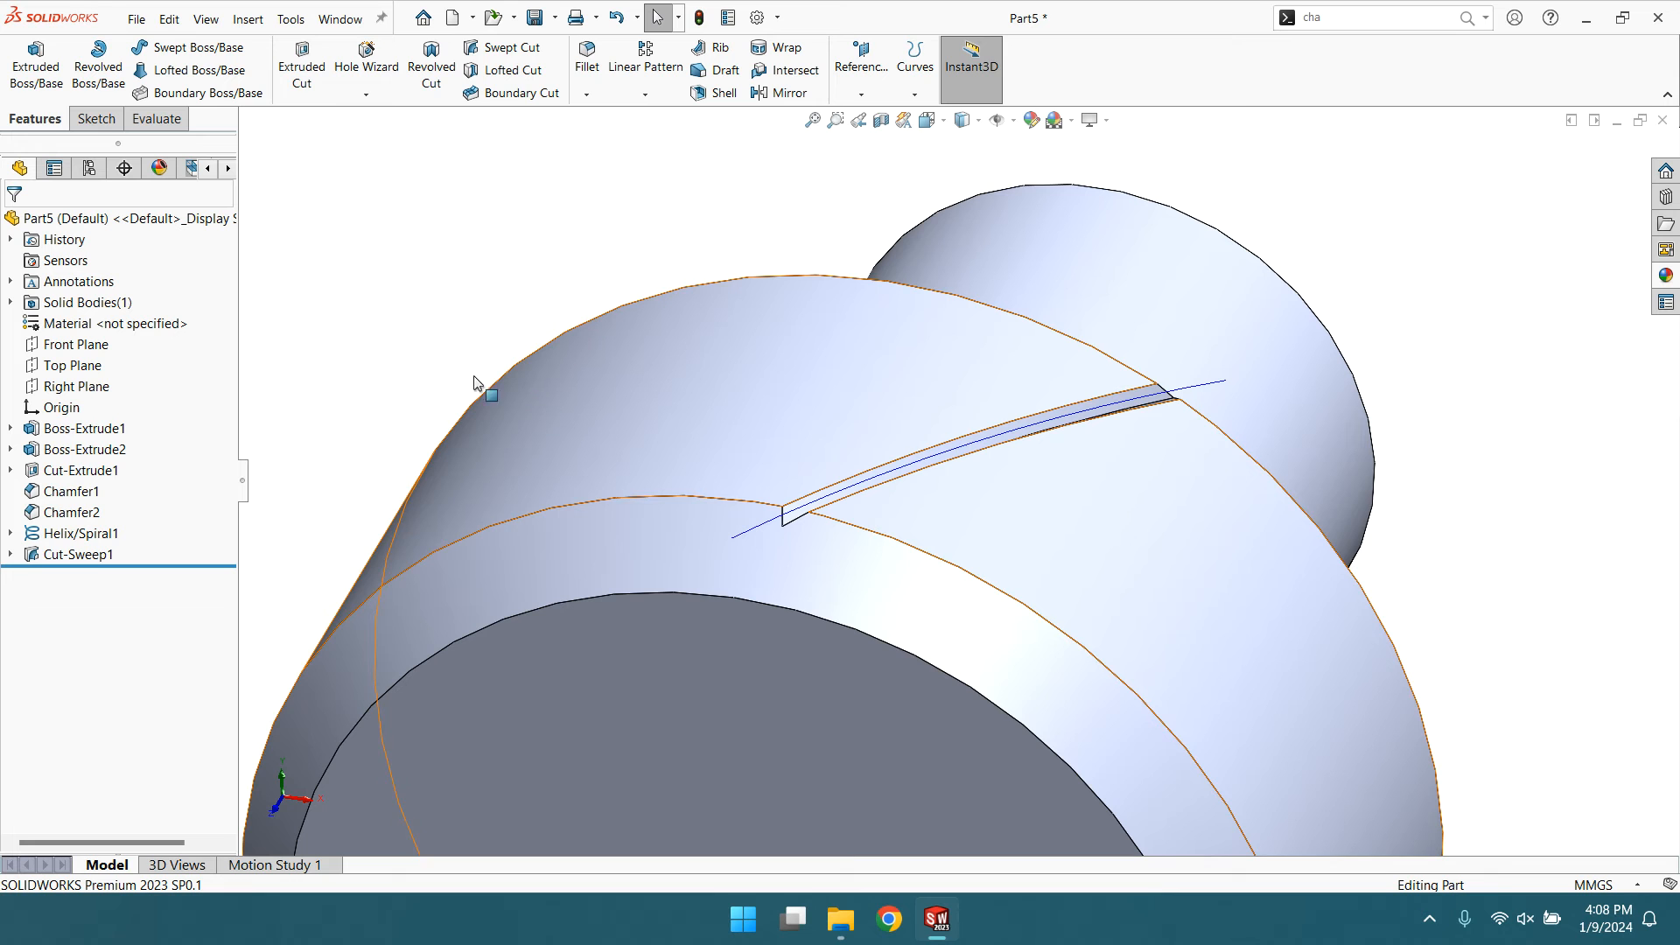
- Sketch a circle on the large cylinder's front face, centred on the origin and reaching the outer edge with a 20 mm radius
{"action": "left_click", "coordinate": [648, 669]}
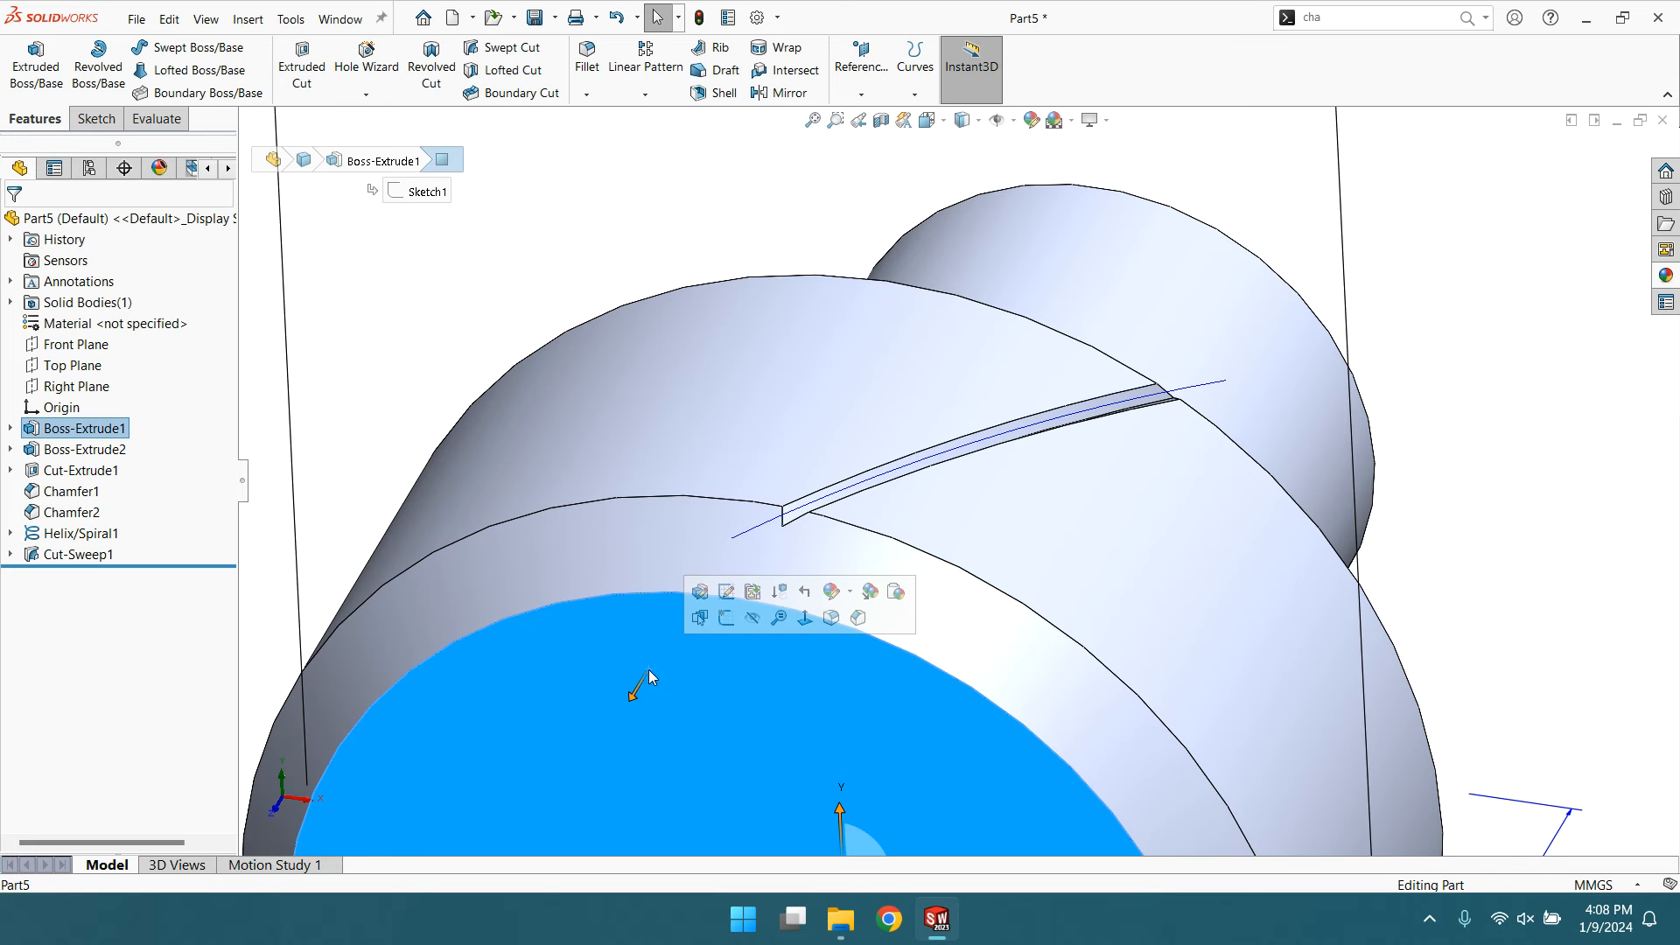
{"action": "left_click", "coordinate": [805, 618]}
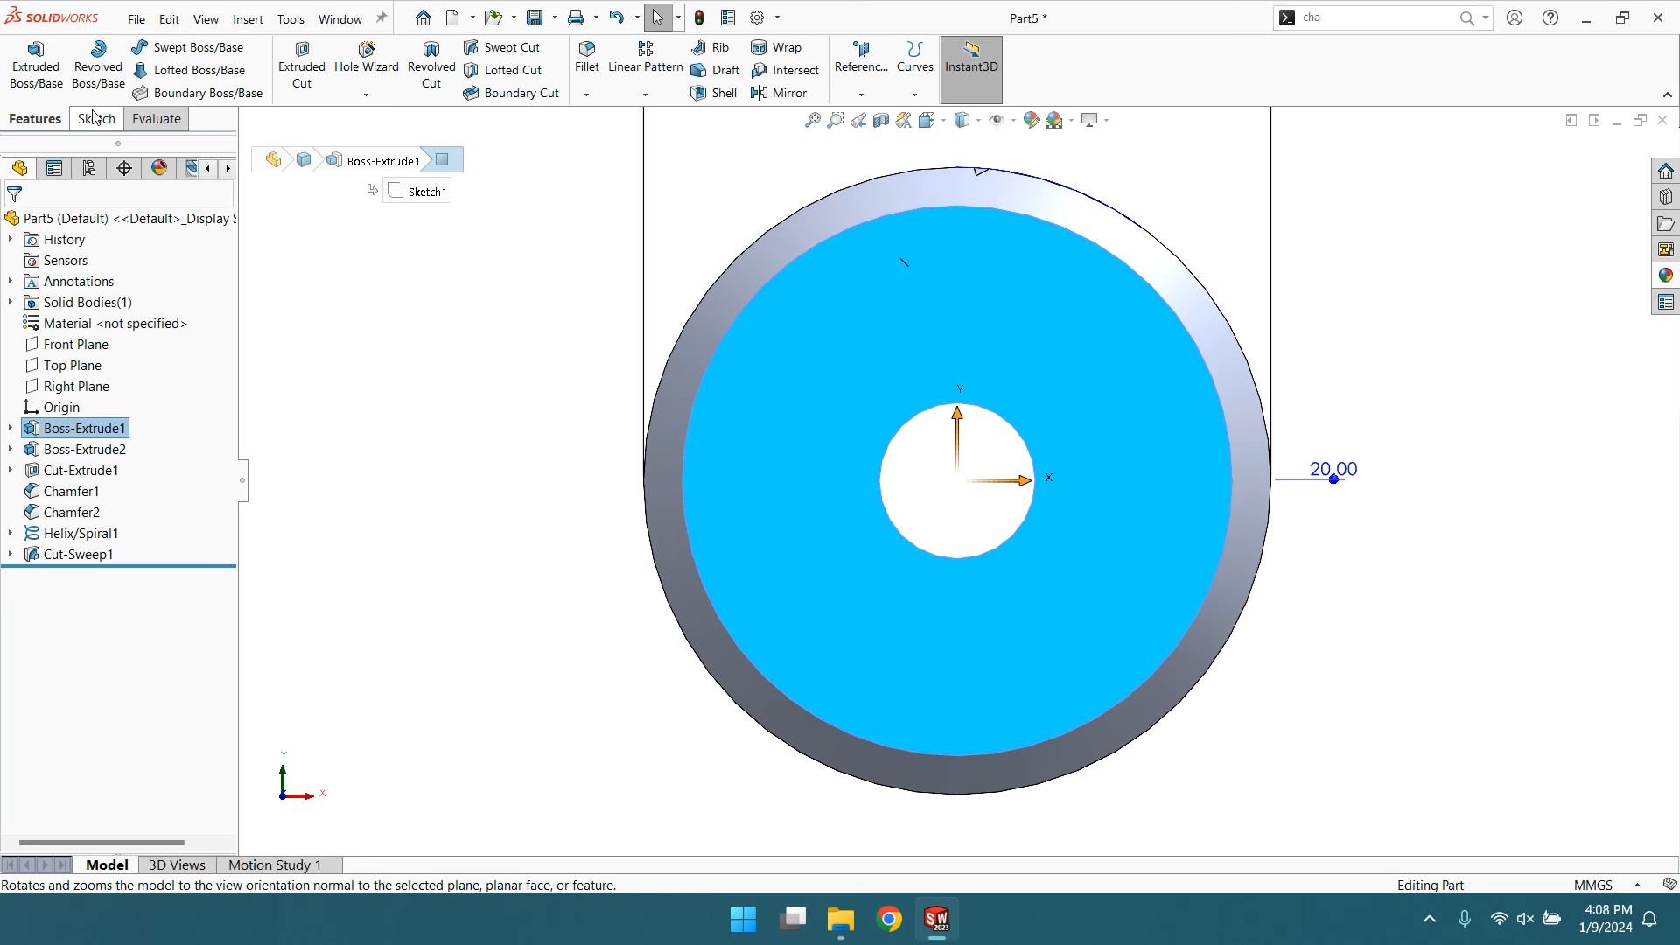
{"action": "left_click", "coordinate": [94, 118]}
{"action": "left_click", "coordinate": [199, 47]}
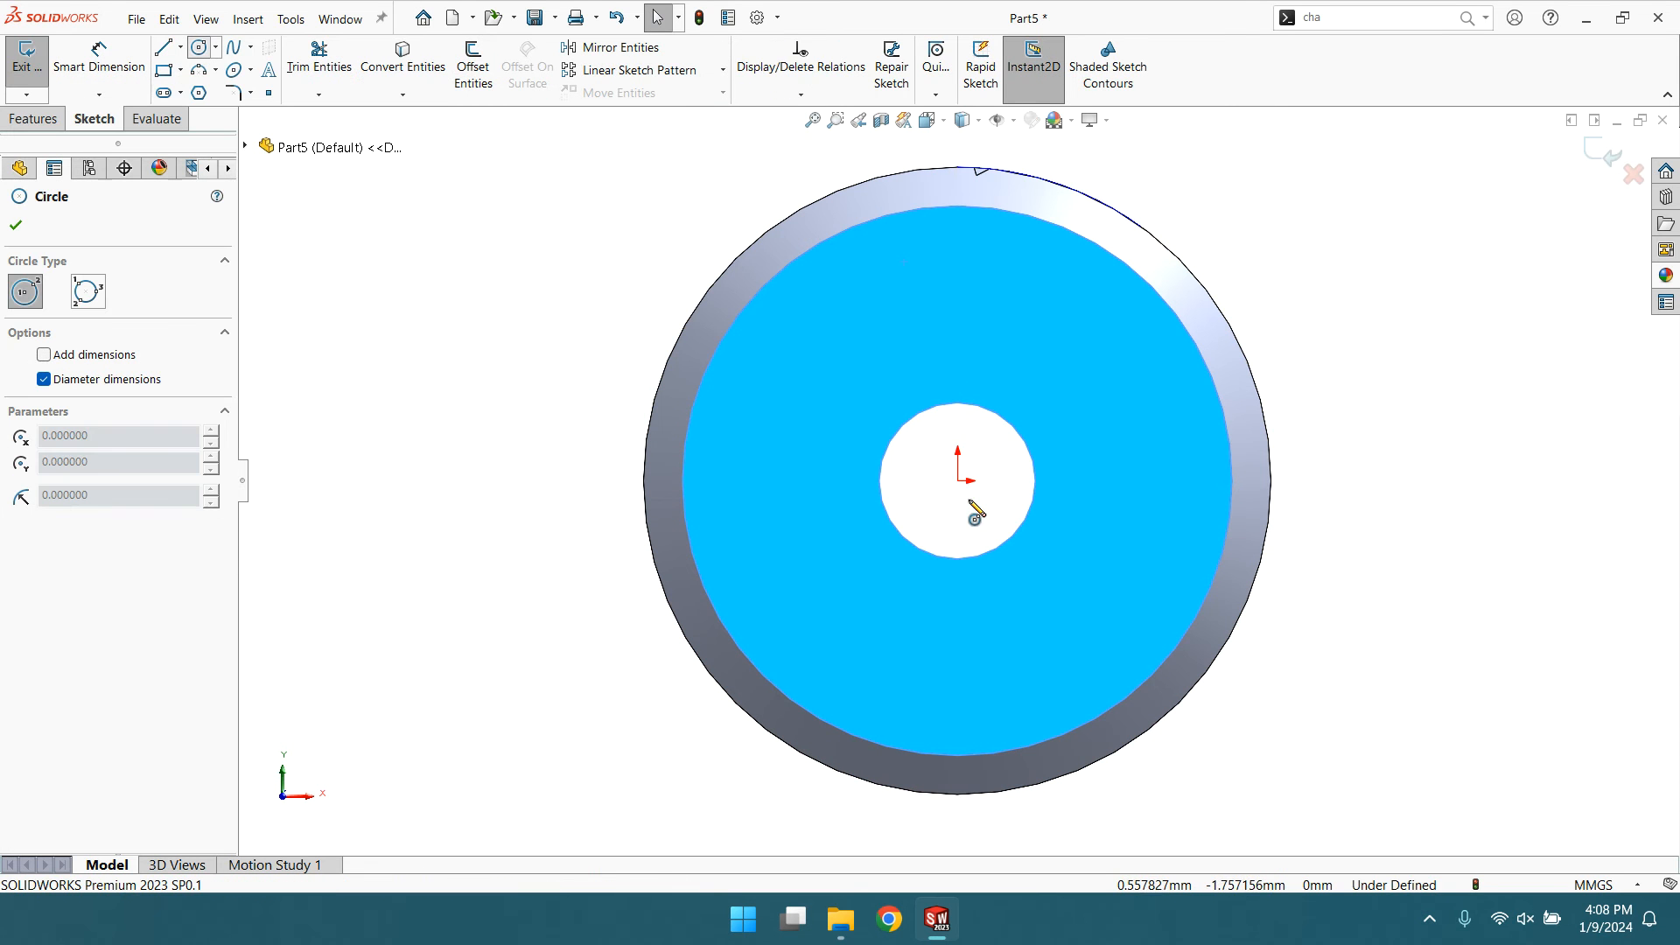
{"action": "left_click", "coordinate": [959, 480]}
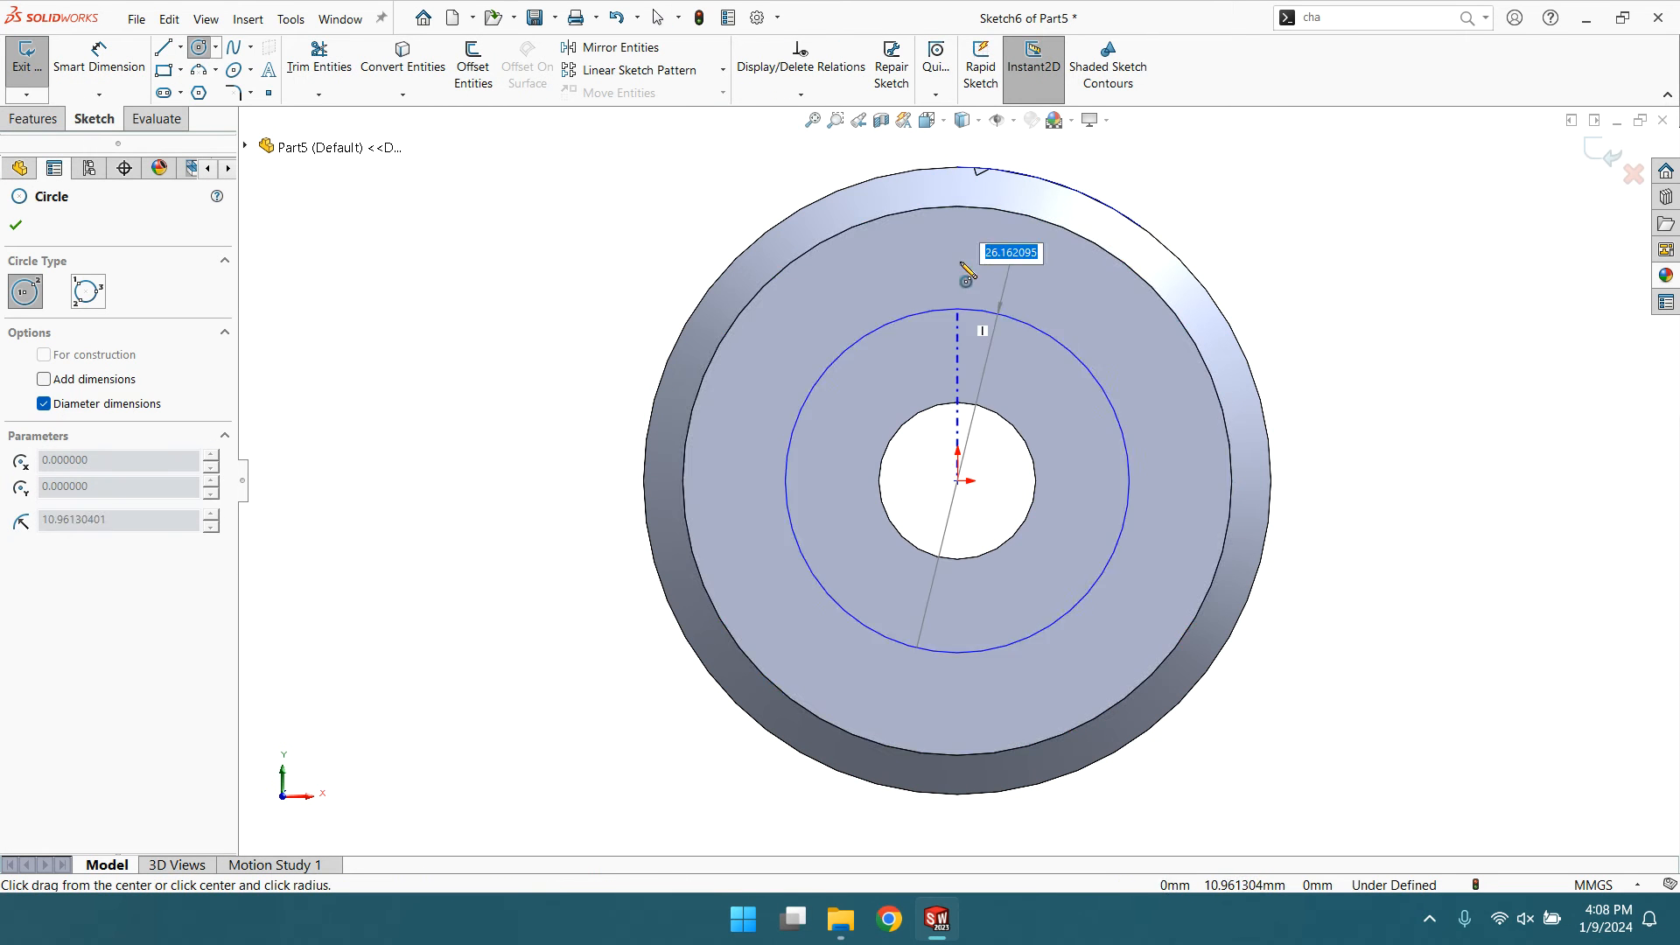
{"action": "left_click", "coordinate": [1013, 189]}
{"action": "right_click", "coordinate": [1013, 190]}
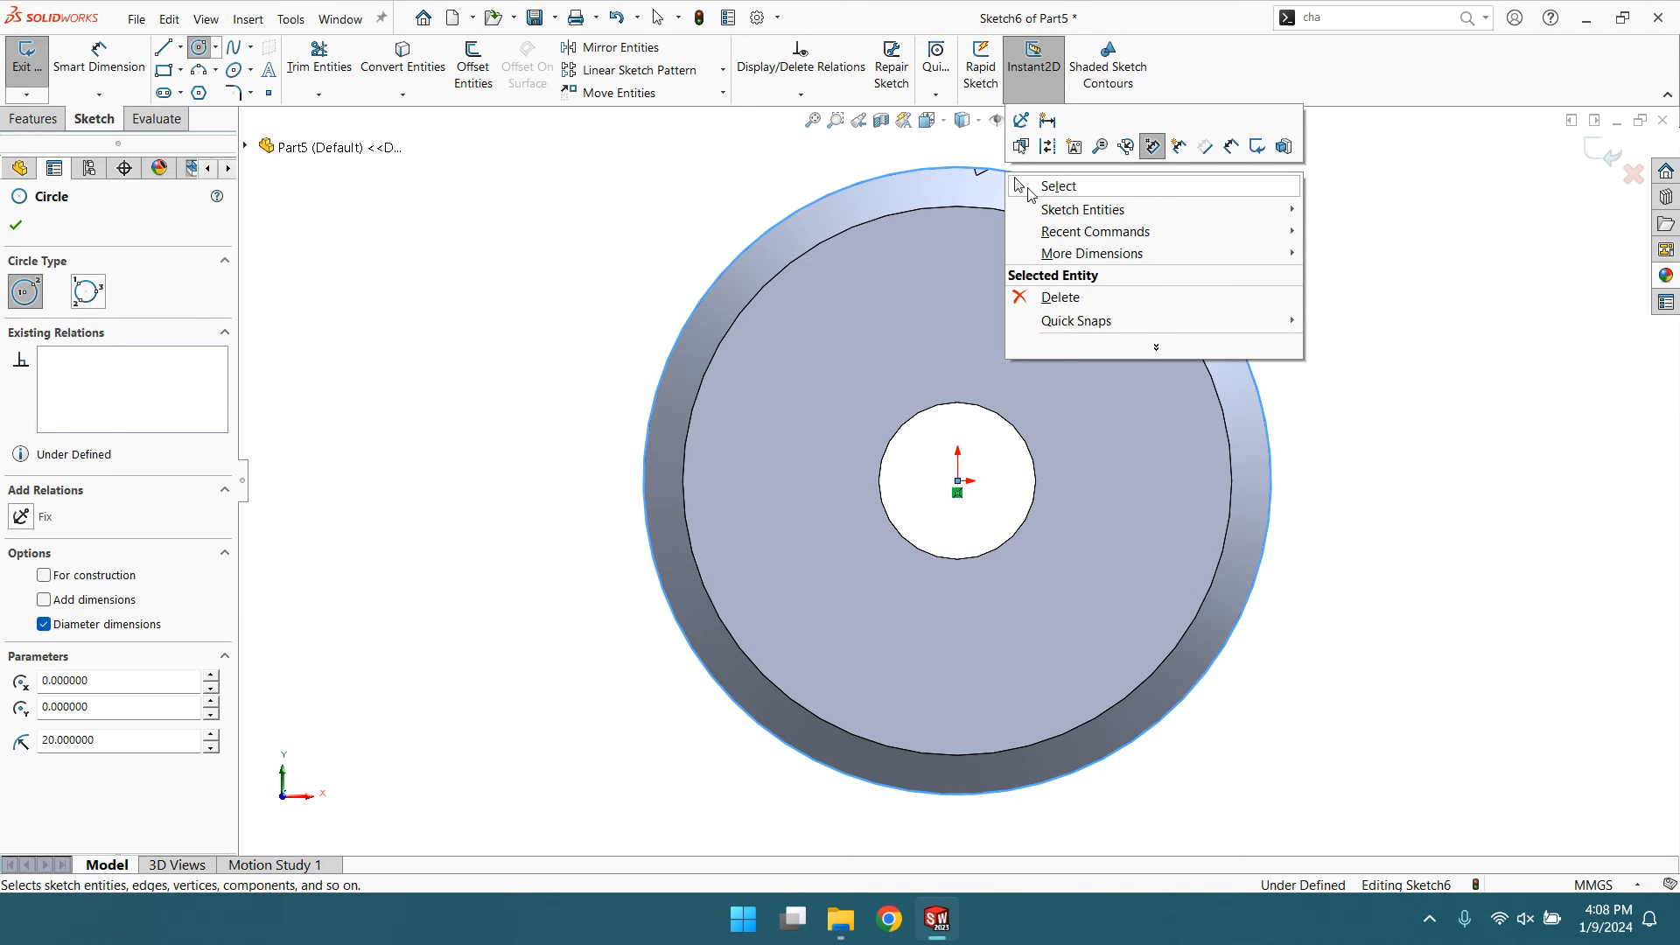
{"action": "left_click", "coordinate": [1050, 184]}
{"action": "key", "text": "f"}
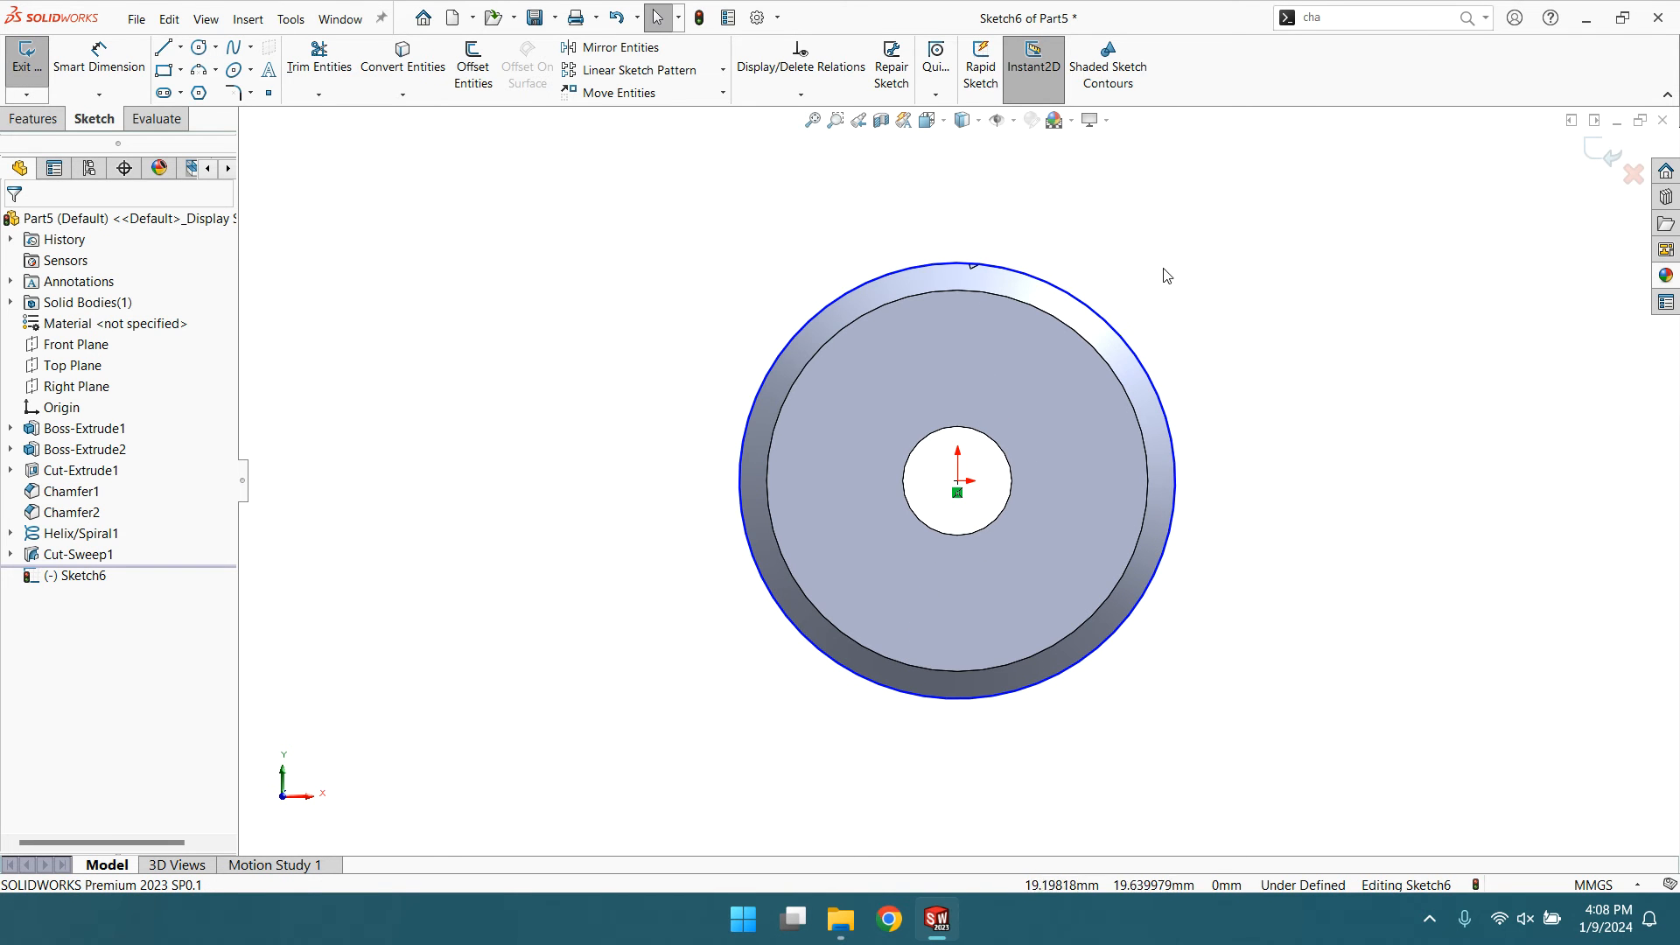
- Create a counterclockwise helix from the circle with 20 mm height, 200 mm pitch, reversed direction and a 90-degree start angle
{"action": "left_click", "coordinate": [33, 118]}
{"action": "left_click", "coordinate": [915, 94]}
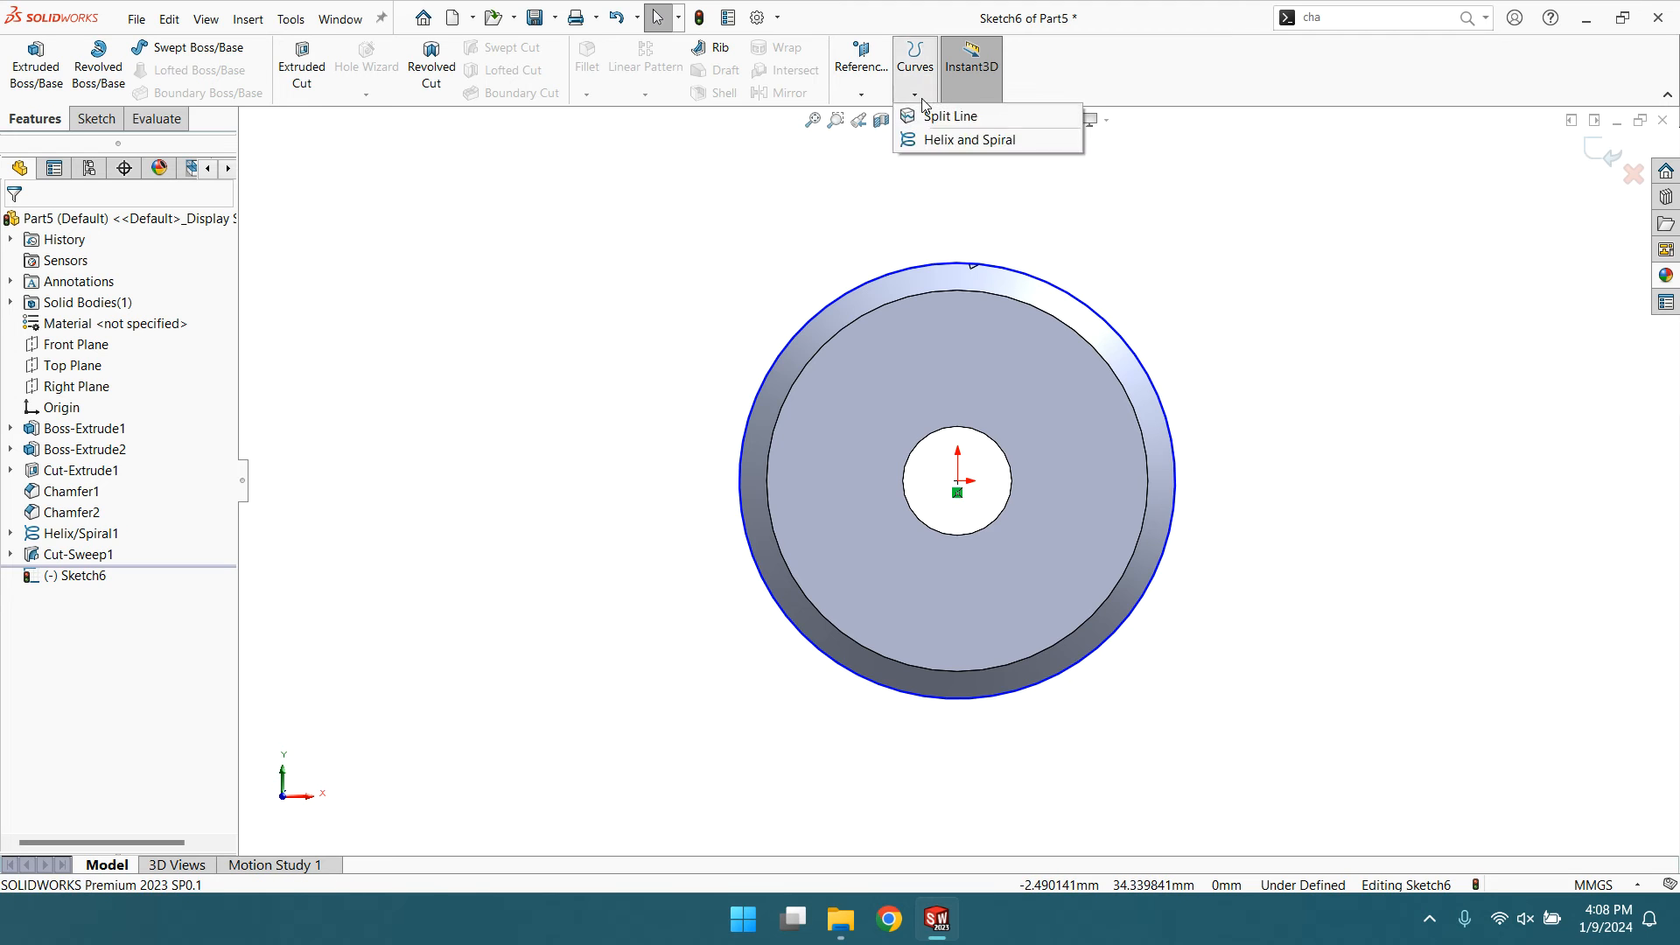
{"action": "left_click", "coordinate": [936, 142]}
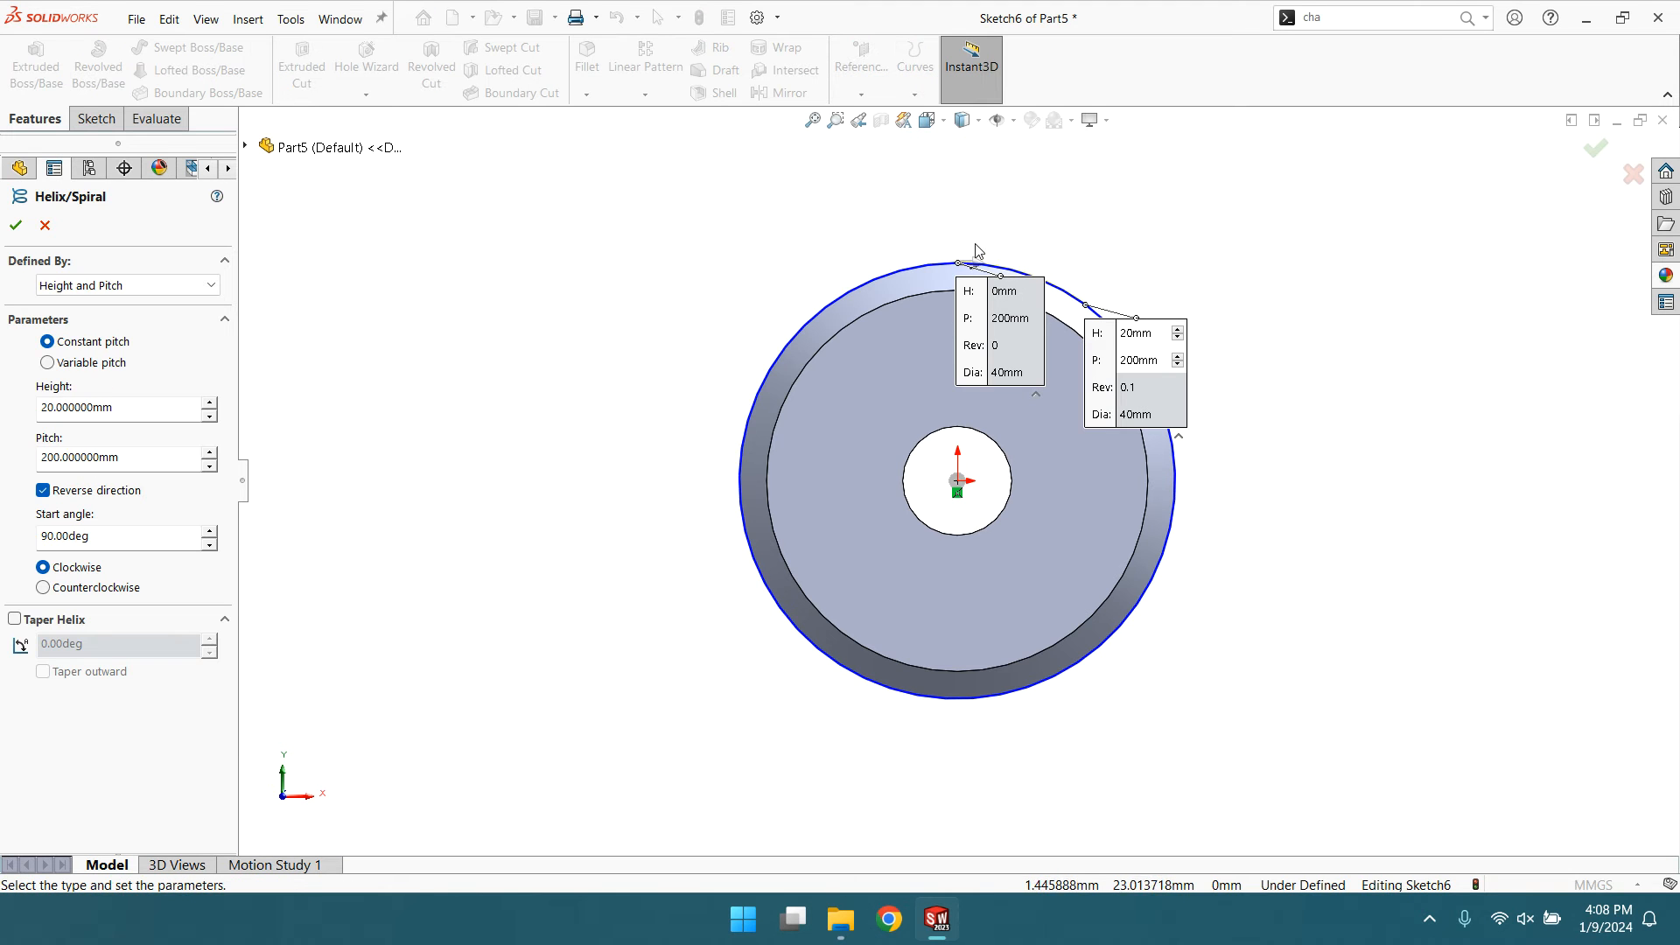
{"action": "middle_click_drag", "start_coordinate": [1297, 465], "coordinate": [1193, 600]}
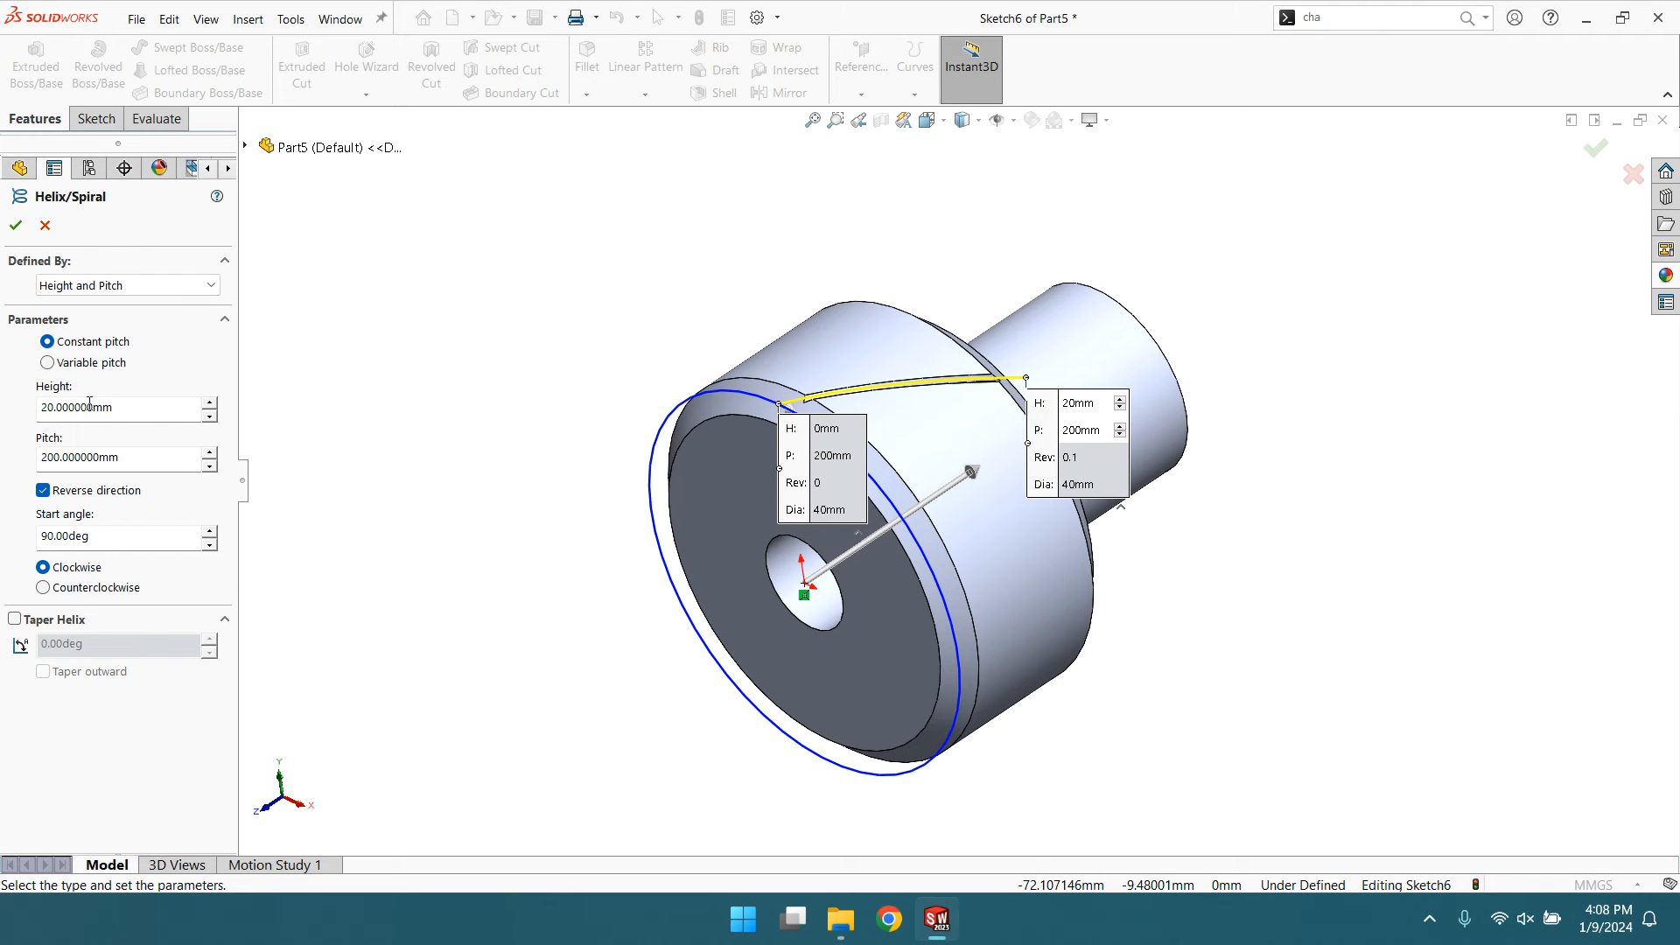
{"action": "left_click", "coordinate": [43, 589]}
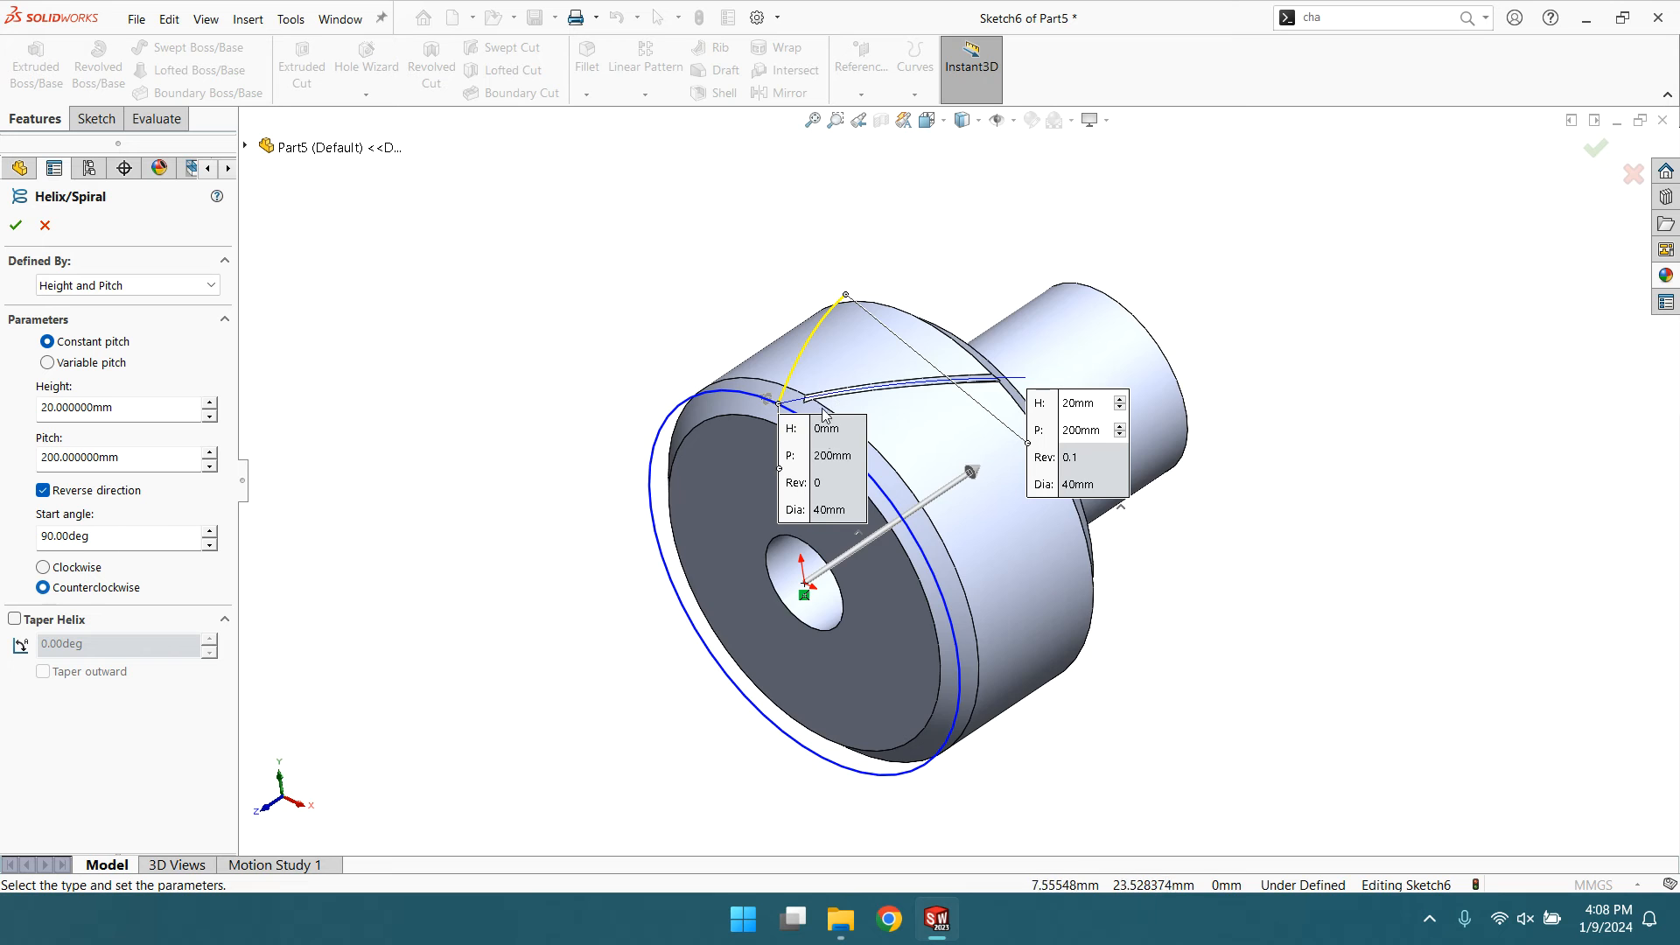
{"action": "scroll", "coordinate": [817, 416], "scroll_direction": "down", "scroll_amount": 4}
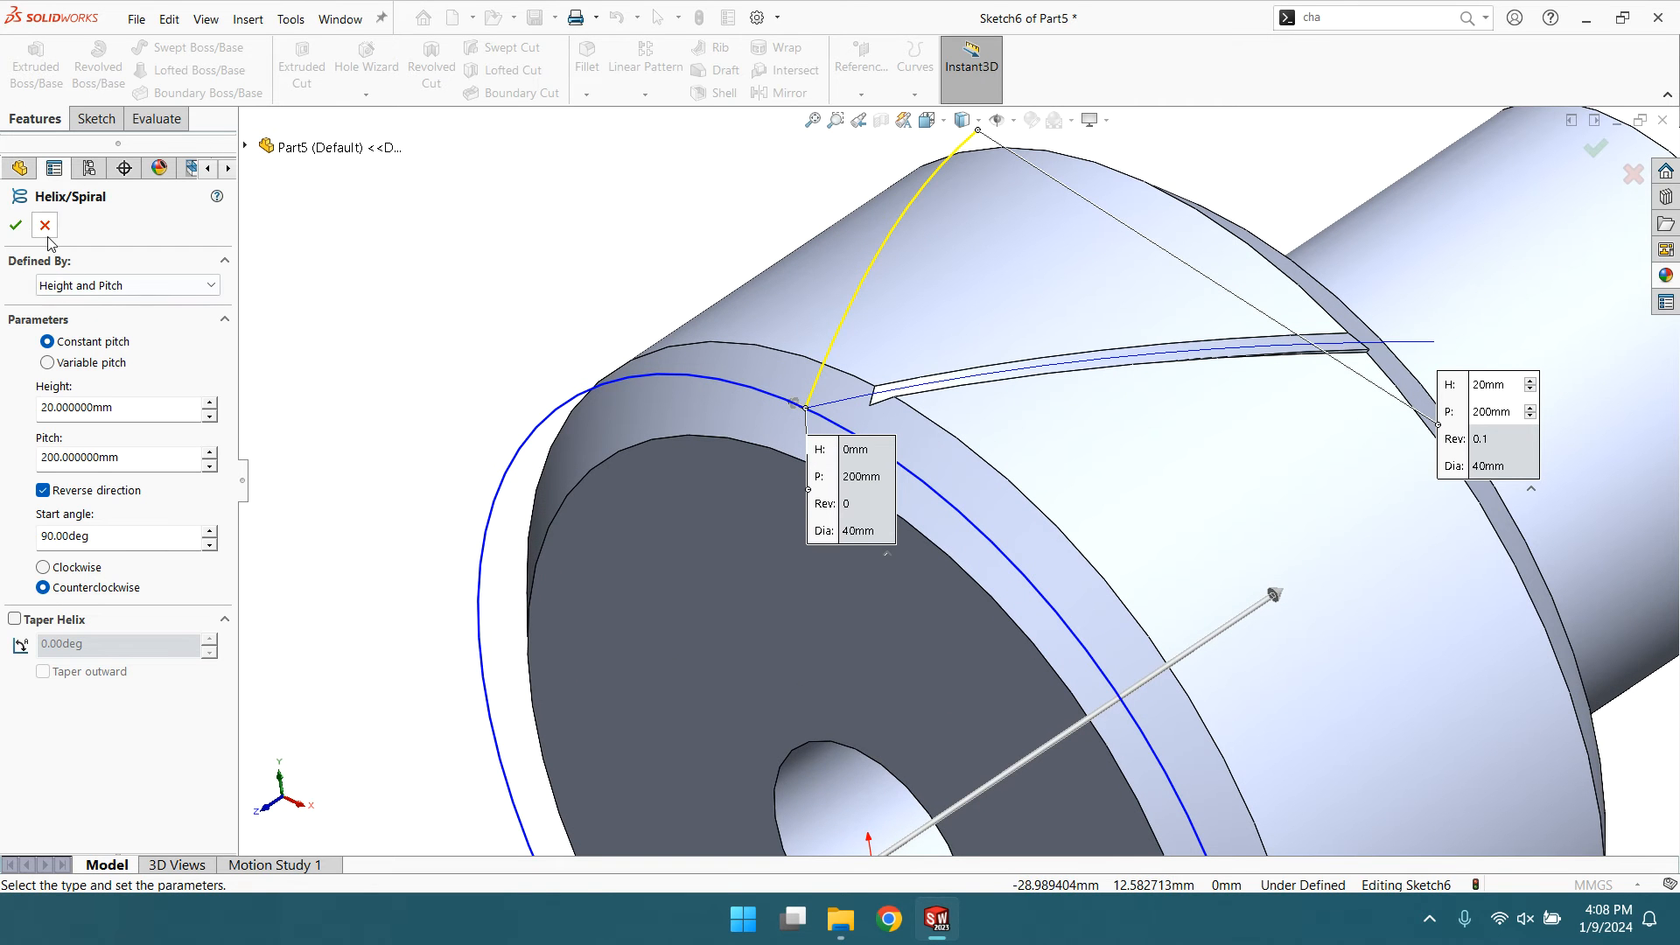
{"action": "left_click", "coordinate": [15, 225]}
- Create a second swept cut in the large cylinder, reusing the triangle sketch Sketch5 as profile and the counterclockwise helix as path
{"action": "scroll", "coordinate": [828, 388], "scroll_direction": "up", "scroll_amount": 6}
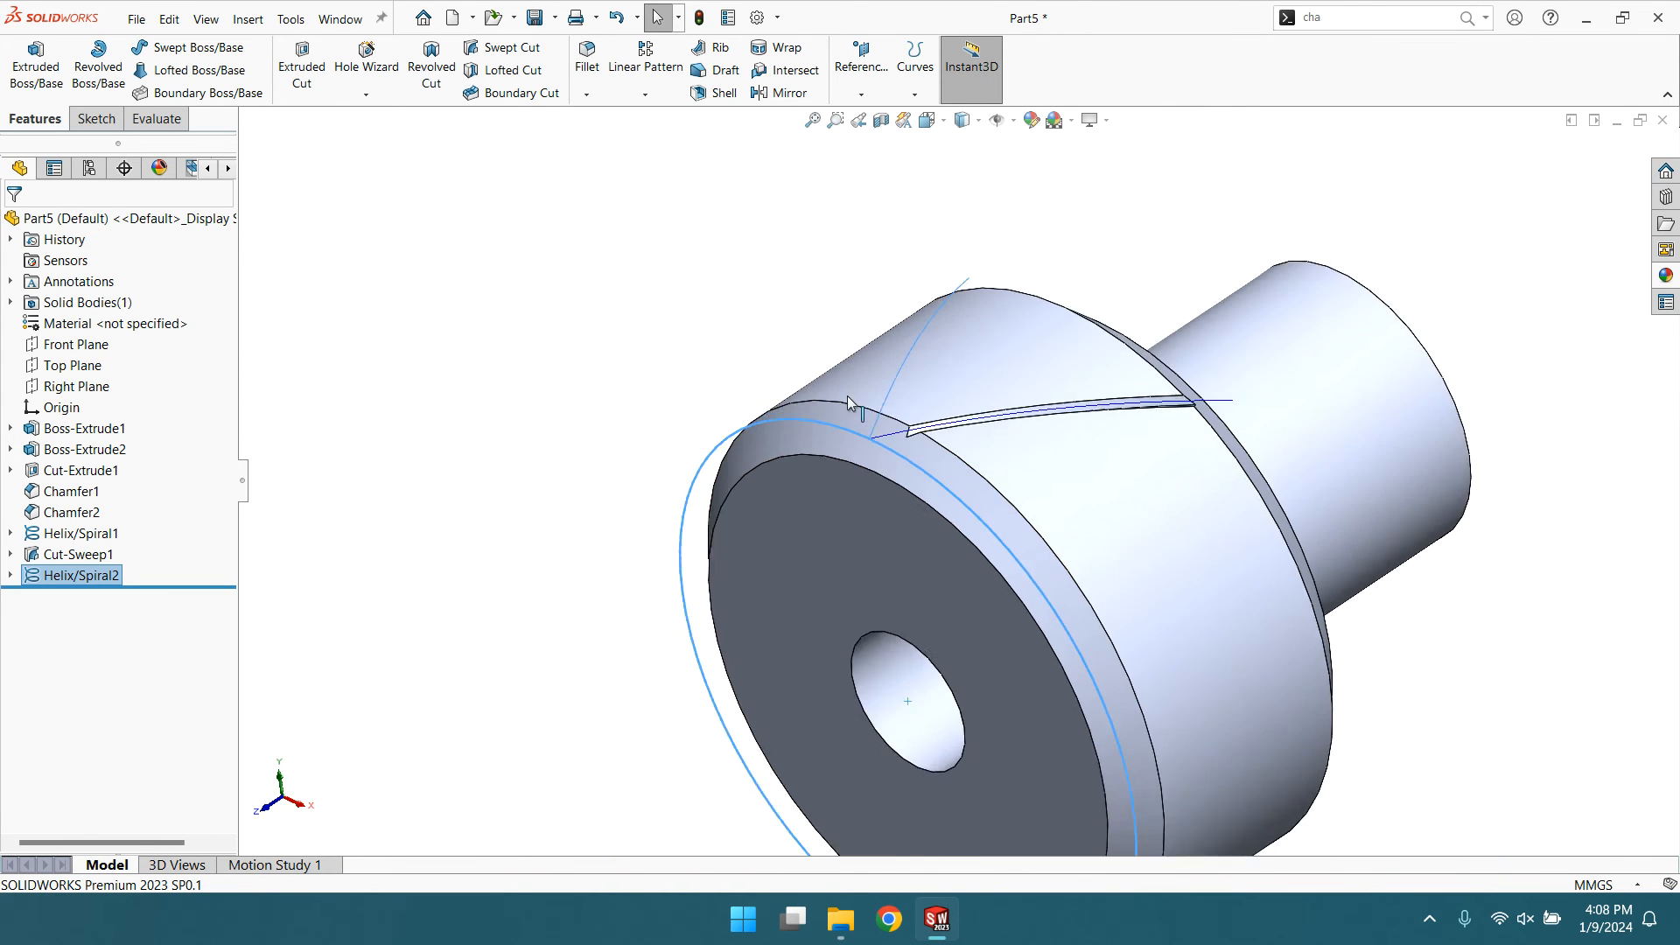
{"action": "middle_click_drag", "start_coordinate": [1006, 375], "coordinate": [1120, 338]}
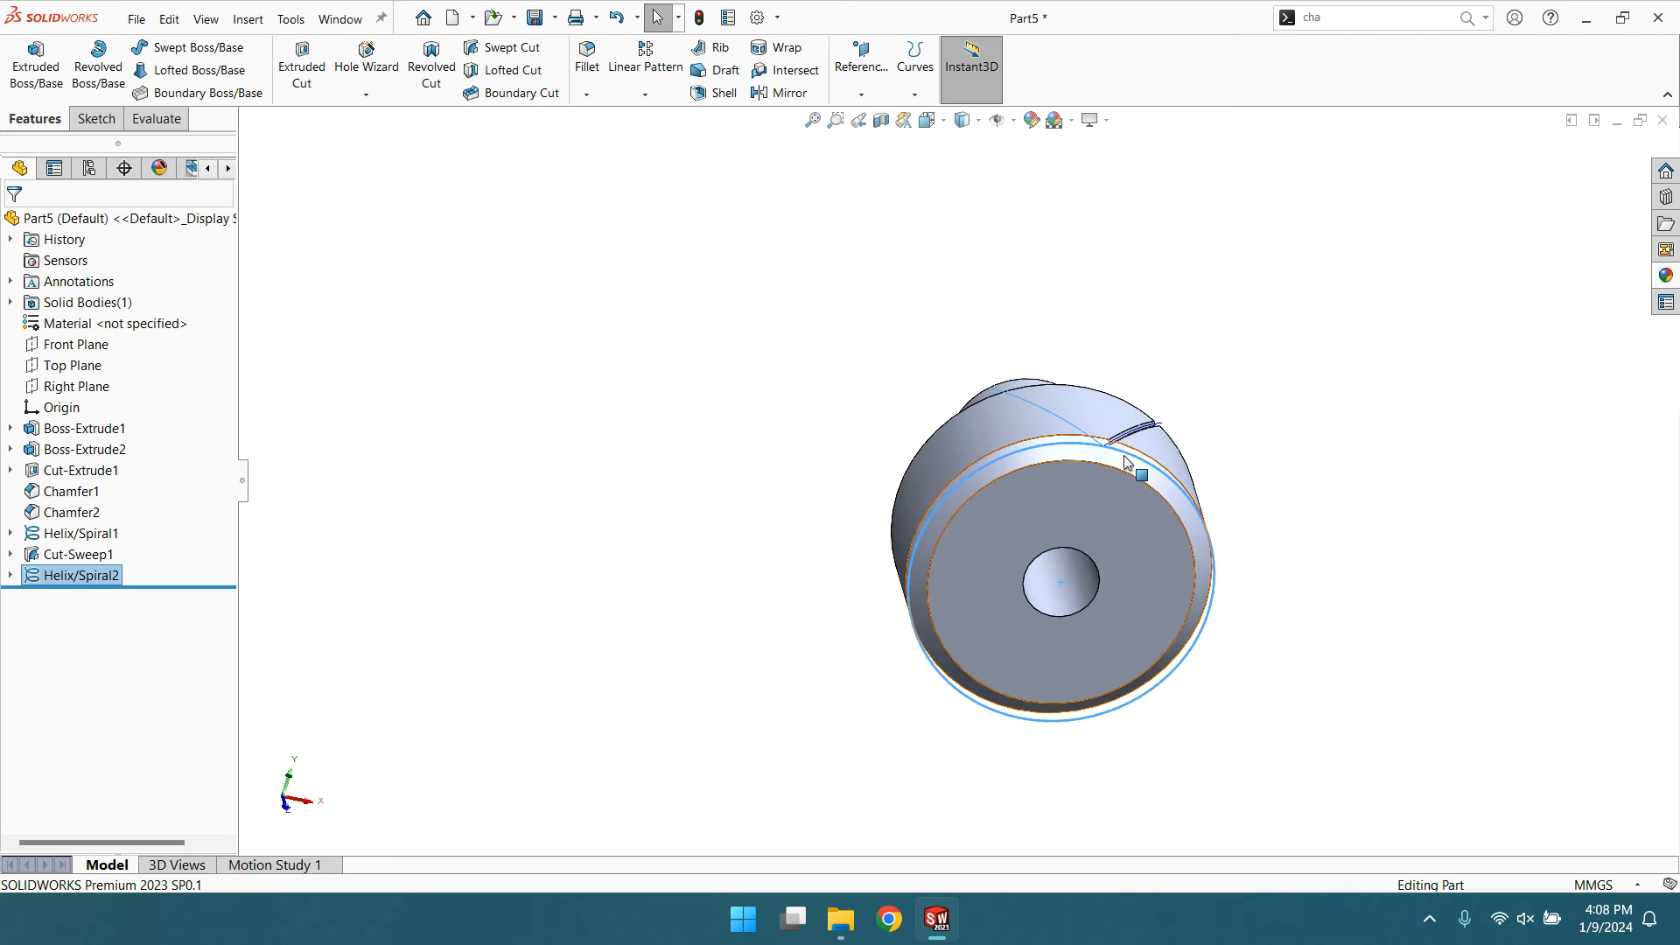
{"action": "scroll", "coordinate": [1130, 456], "scroll_direction": "down", "scroll_amount": 5}
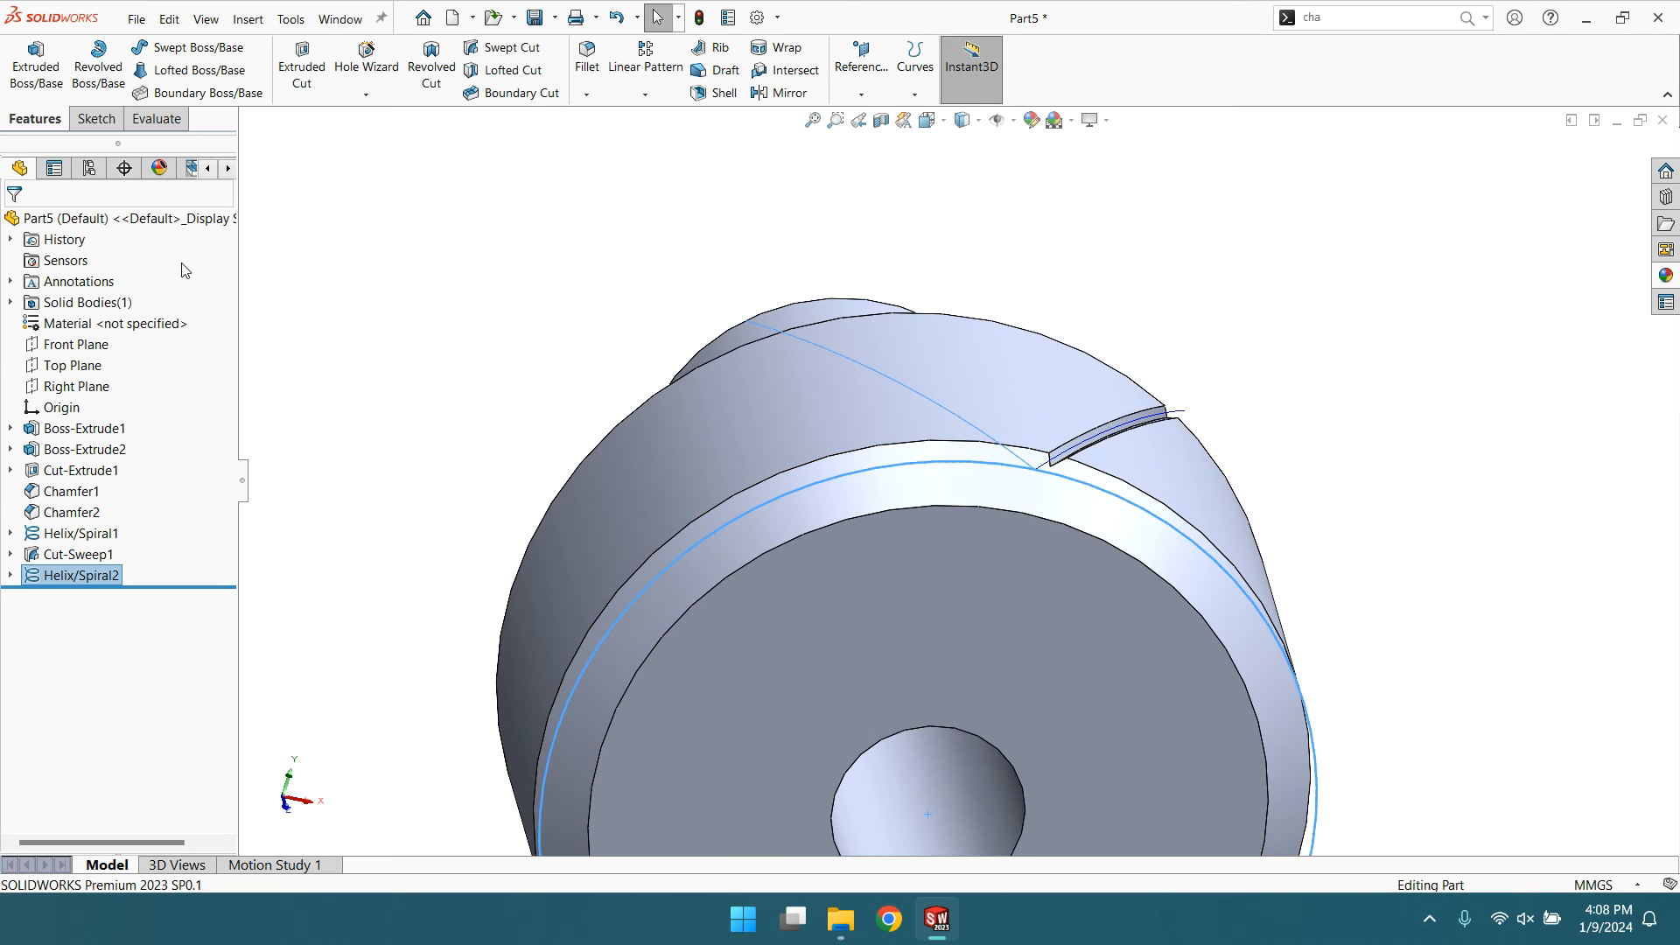
{"action": "left_click", "coordinate": [375, 422]}
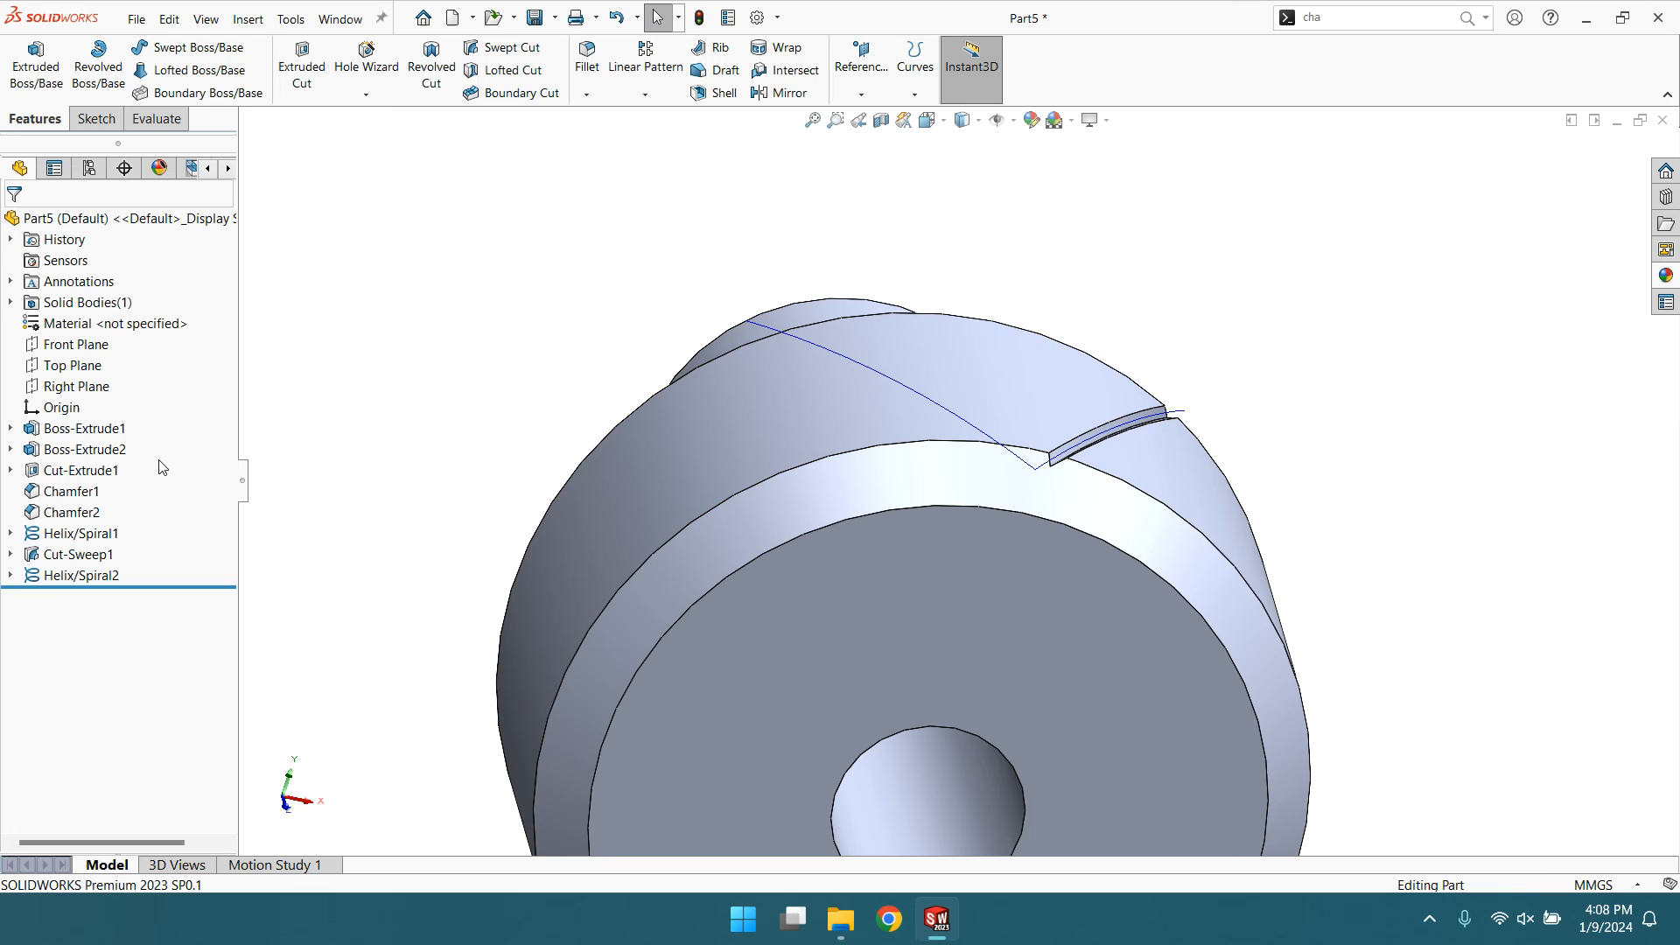
{"action": "left_click", "coordinate": [10, 533]}
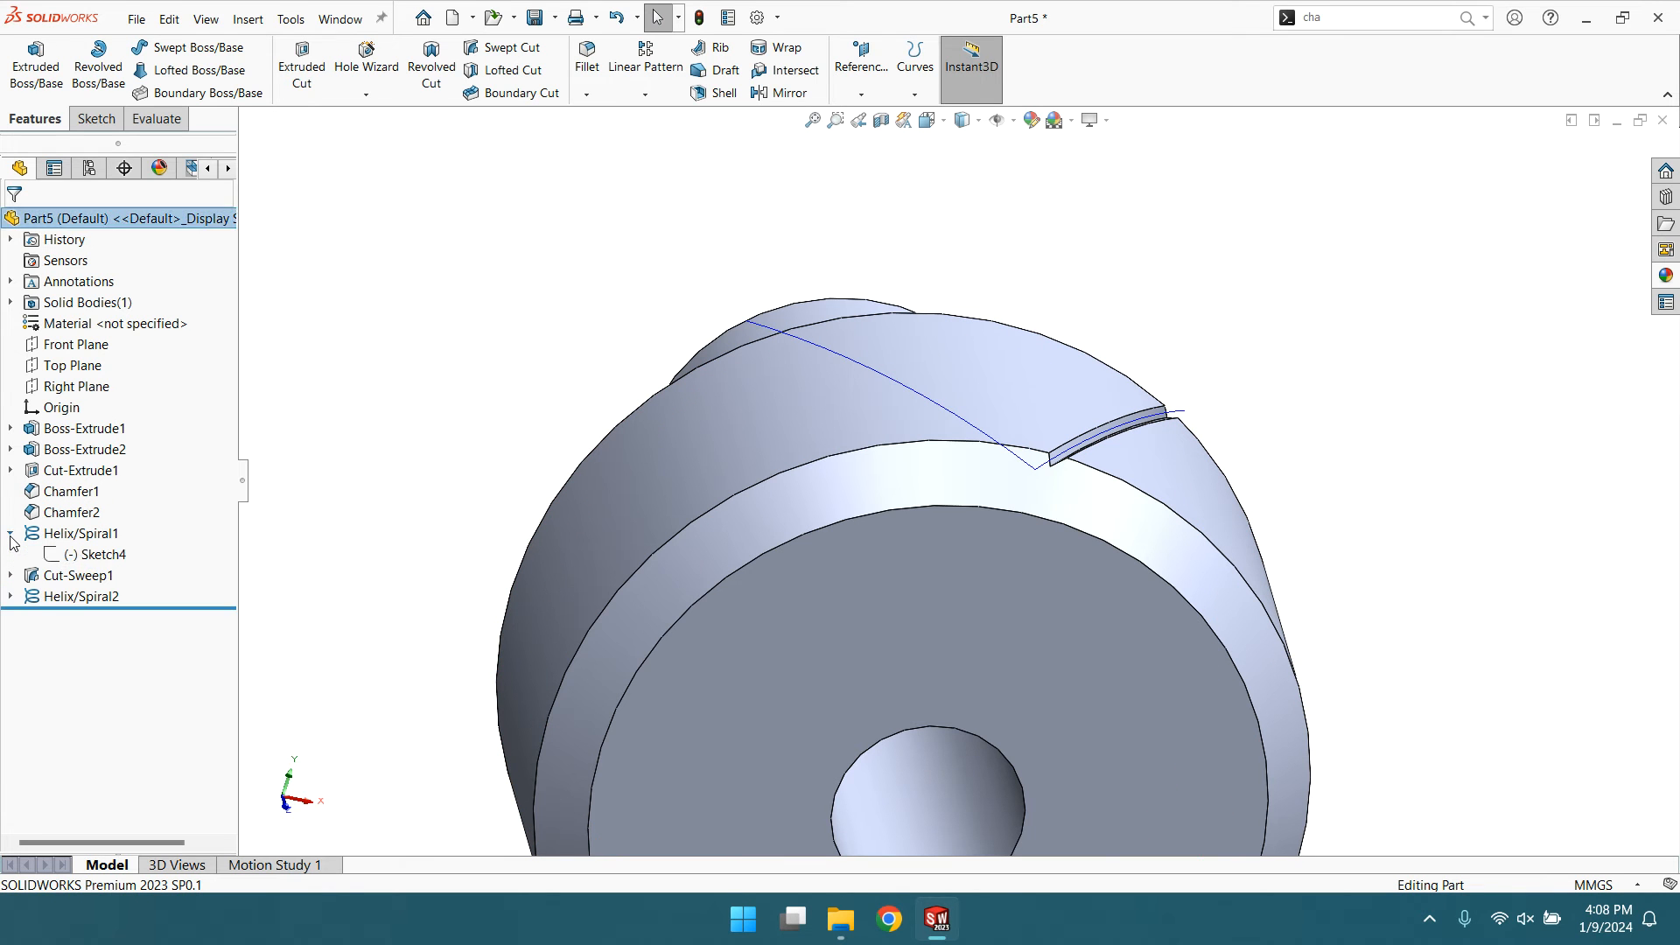
{"action": "left_click", "coordinate": [76, 555]}
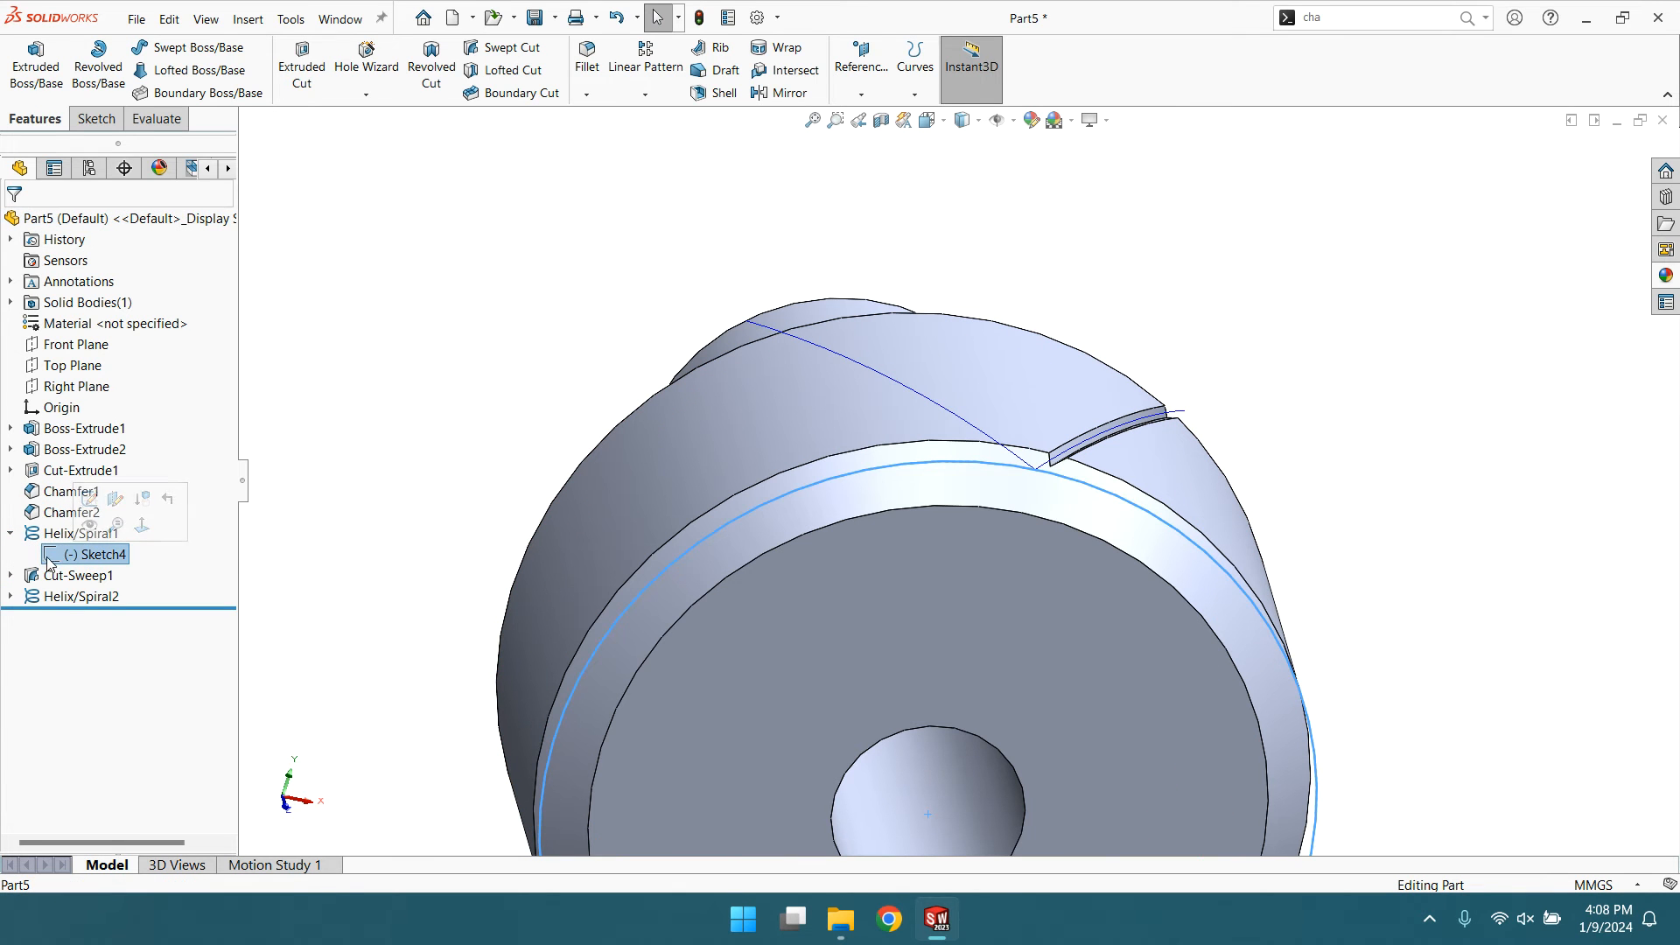
{"action": "left_click", "coordinate": [11, 534]}
{"action": "left_click", "coordinate": [10, 555]}
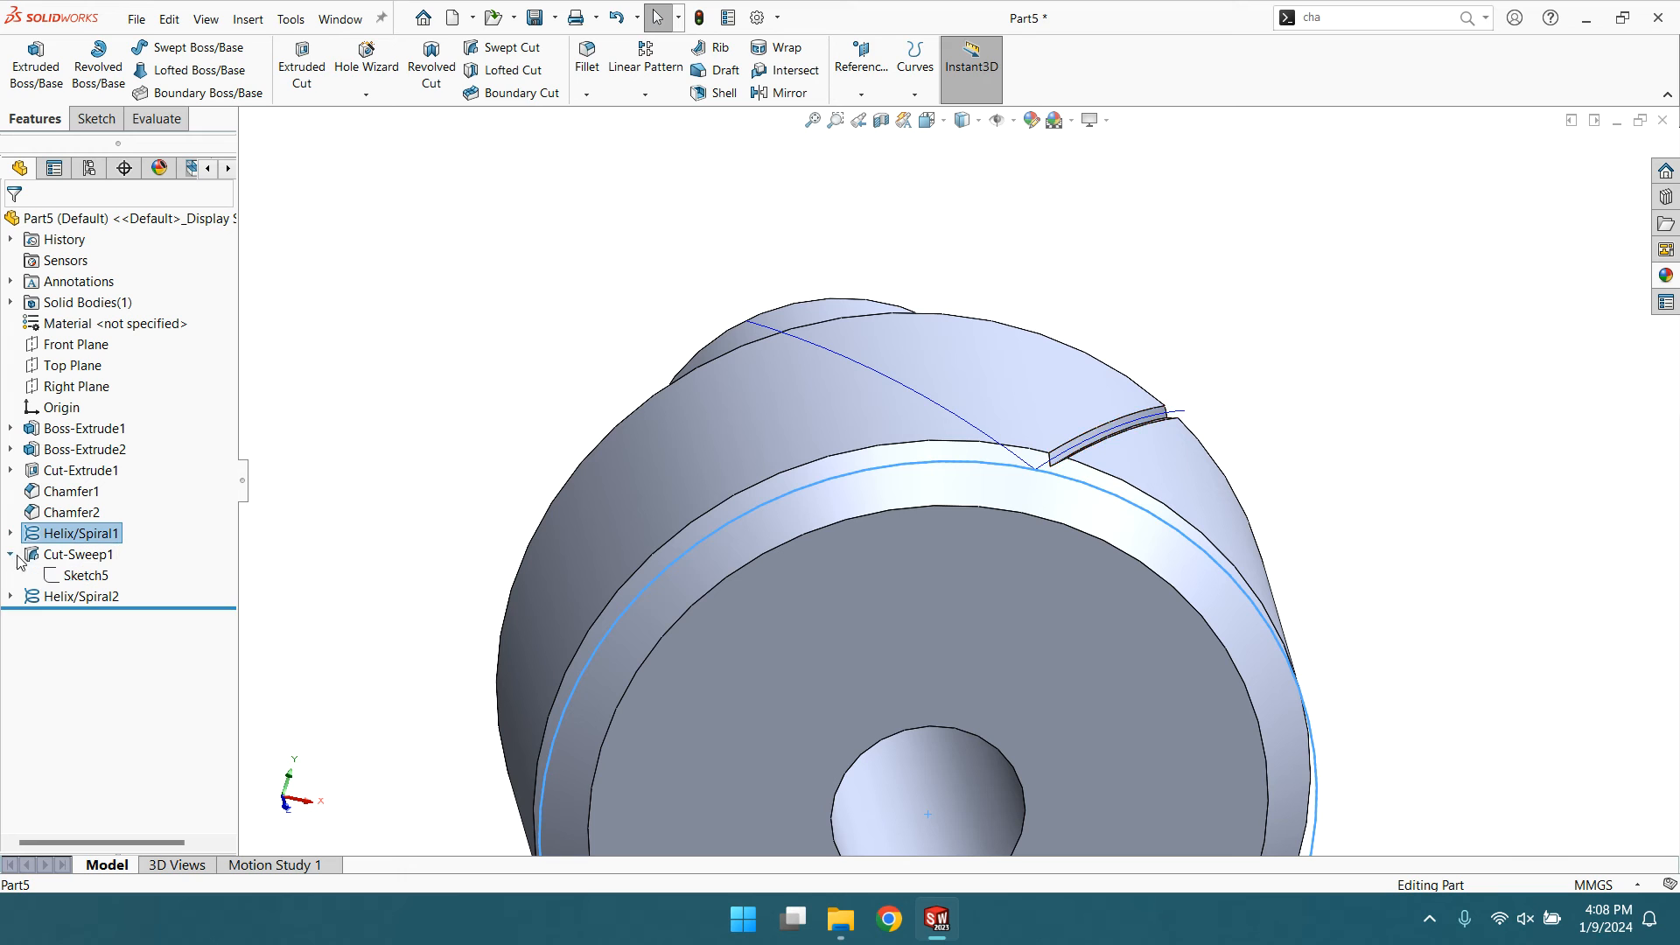
{"action": "left_click", "coordinate": [85, 576]}
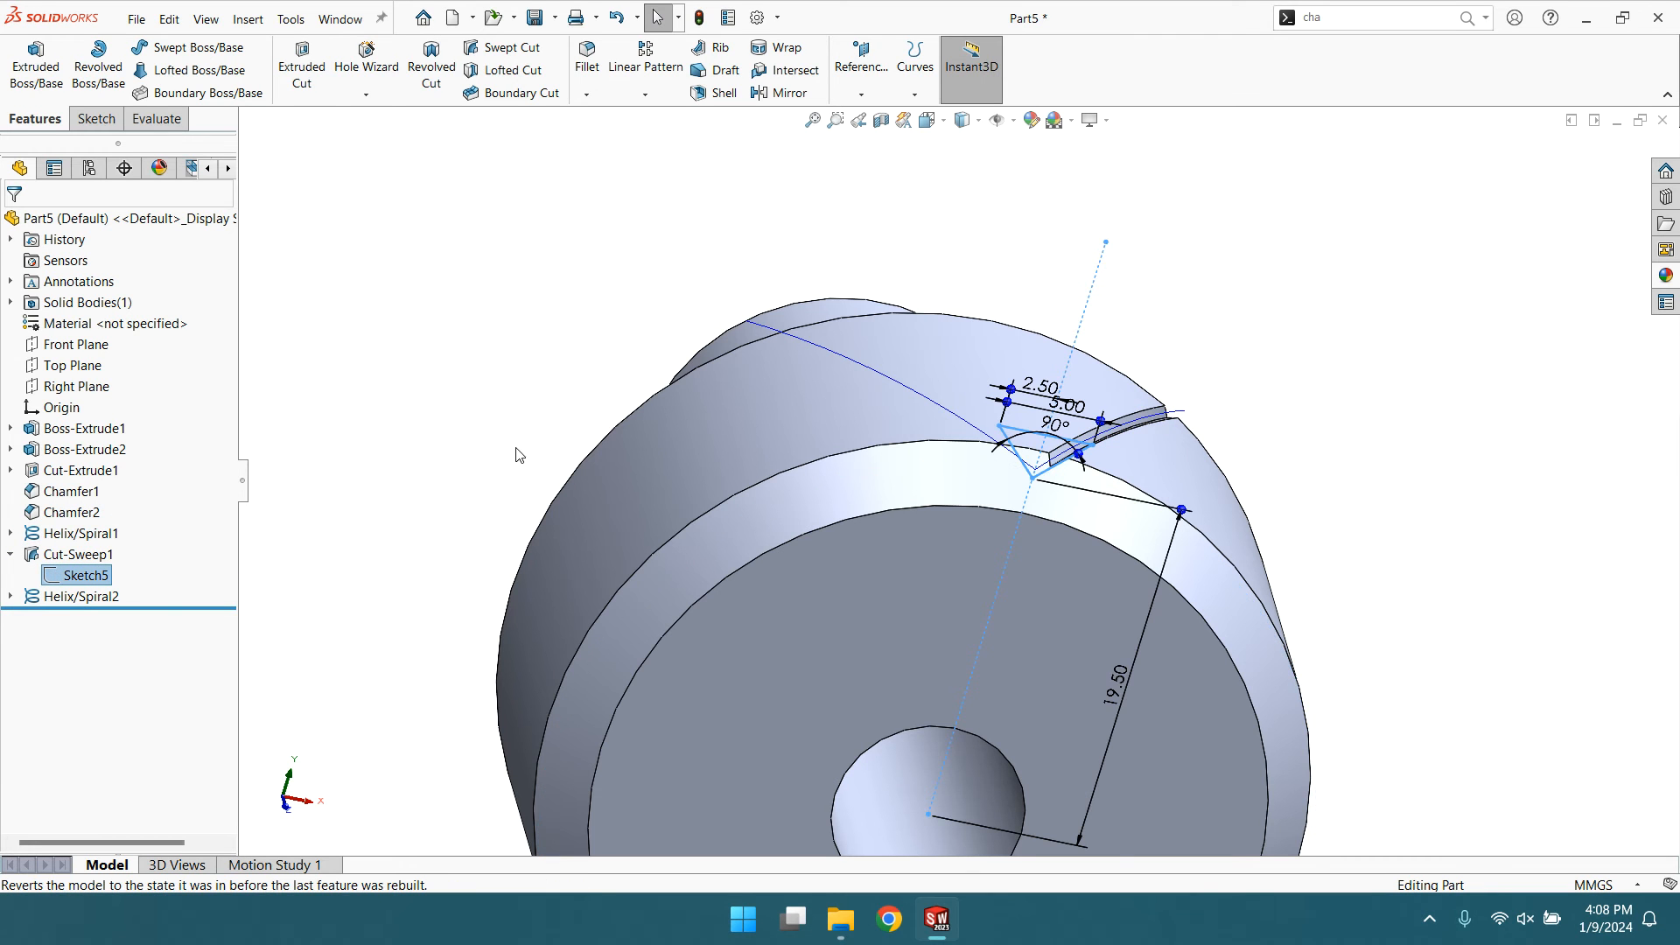
{"action": "left_click", "coordinate": [495, 49]}
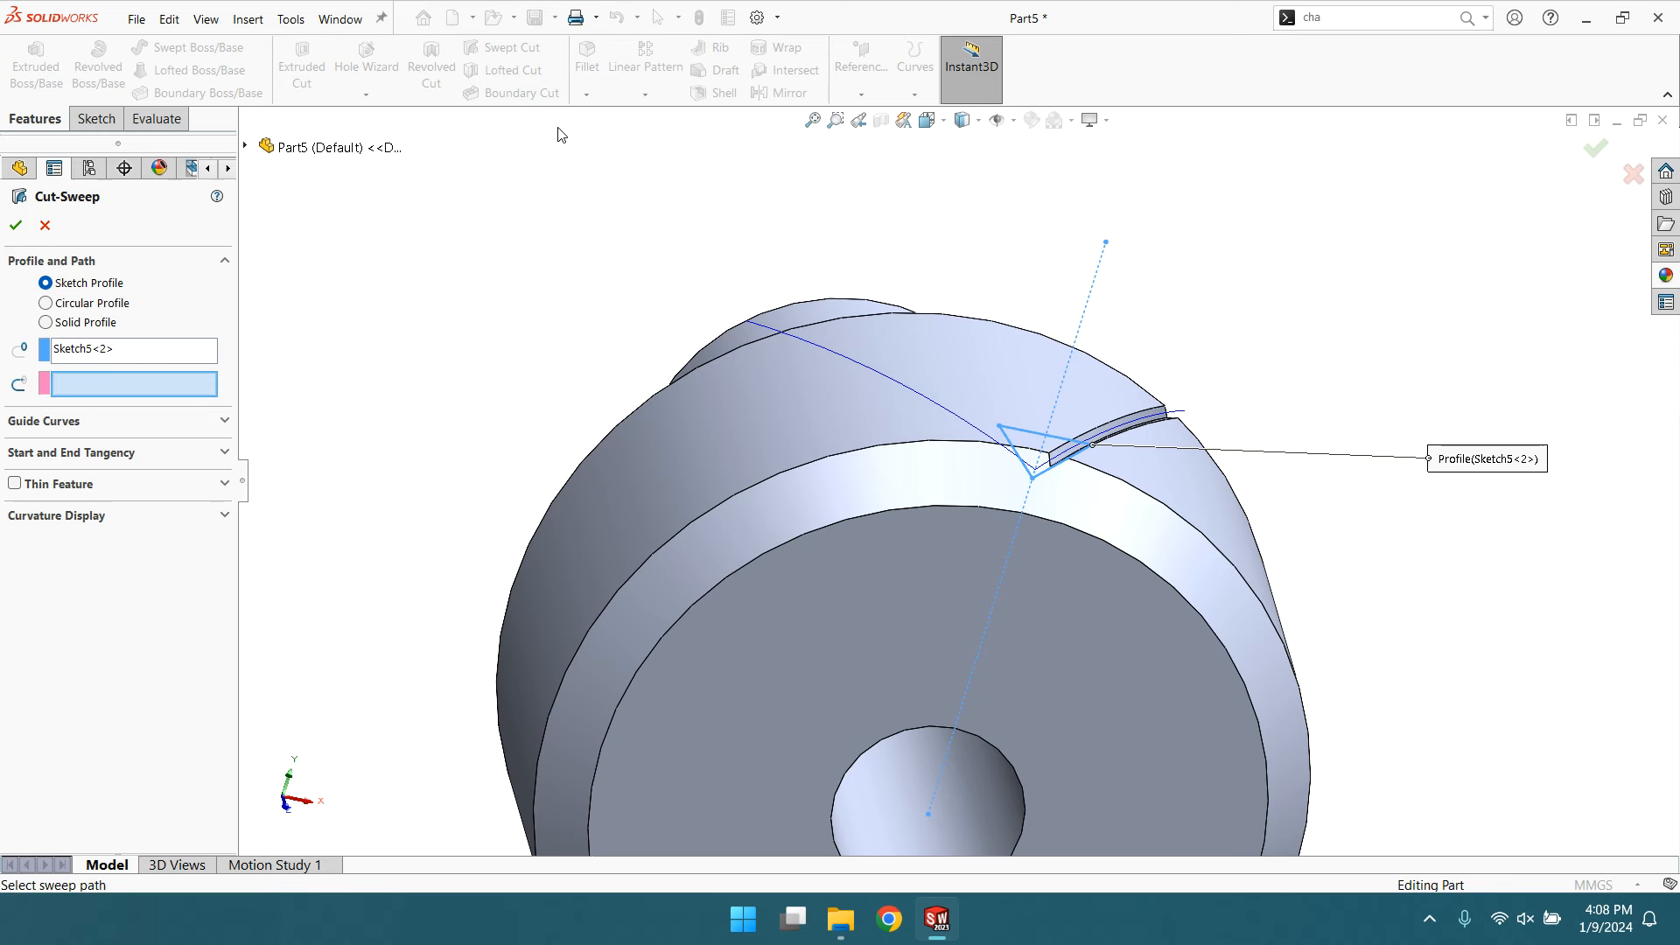
{"action": "left_click", "coordinate": [814, 348]}
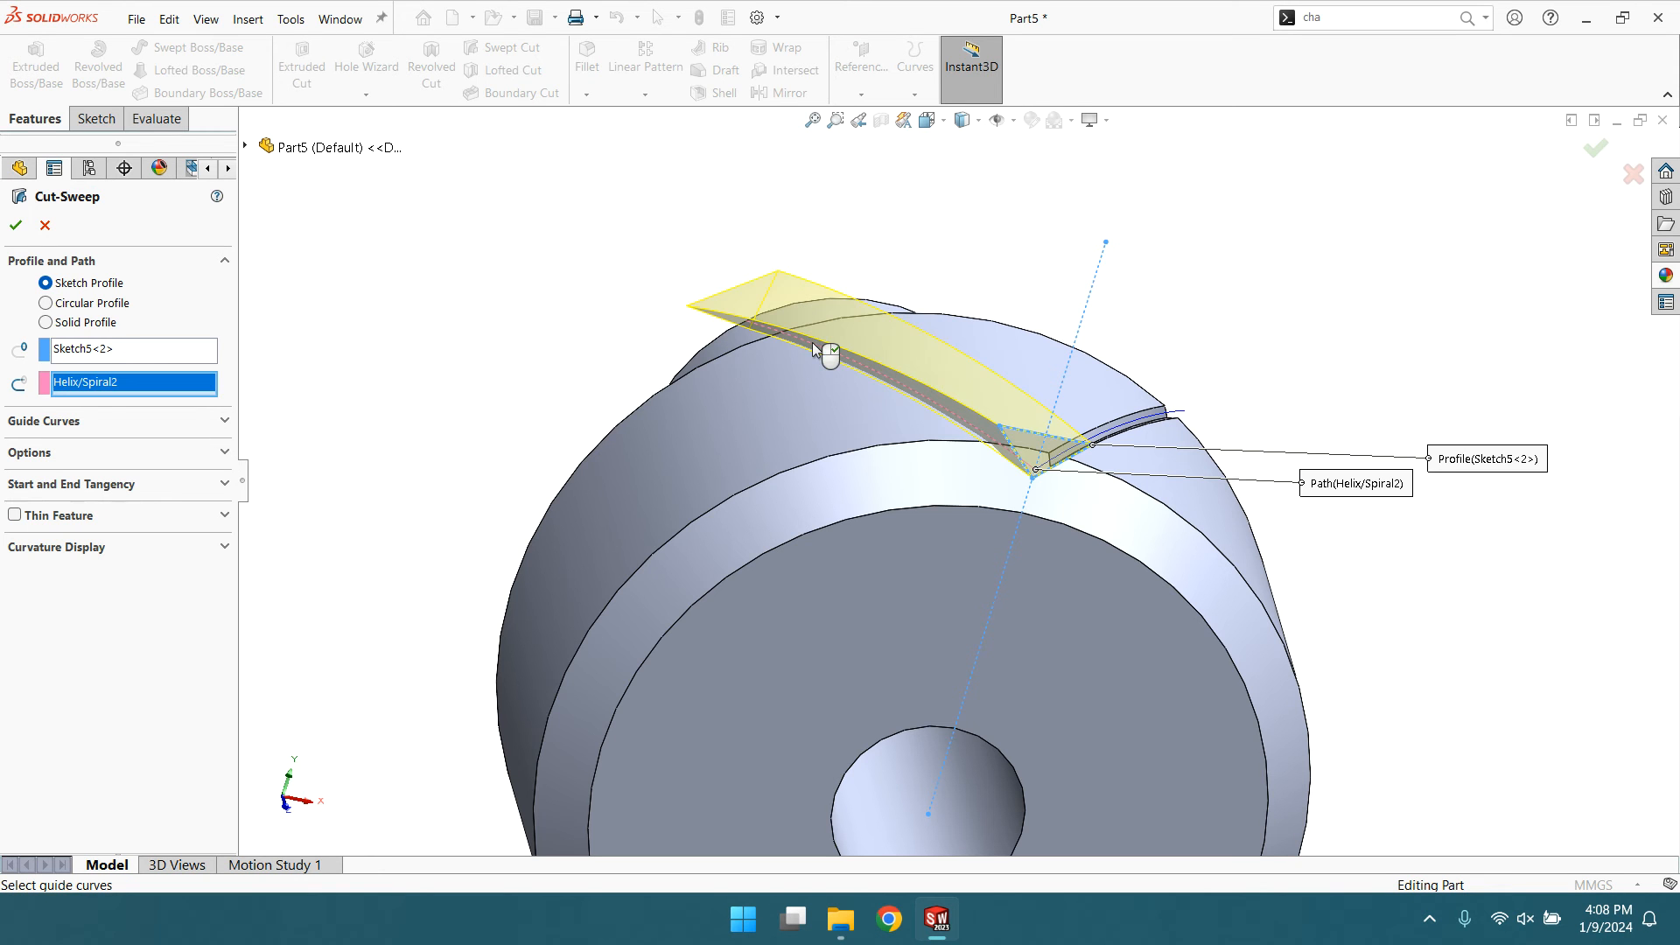
{"action": "left_click", "coordinate": [16, 225]}
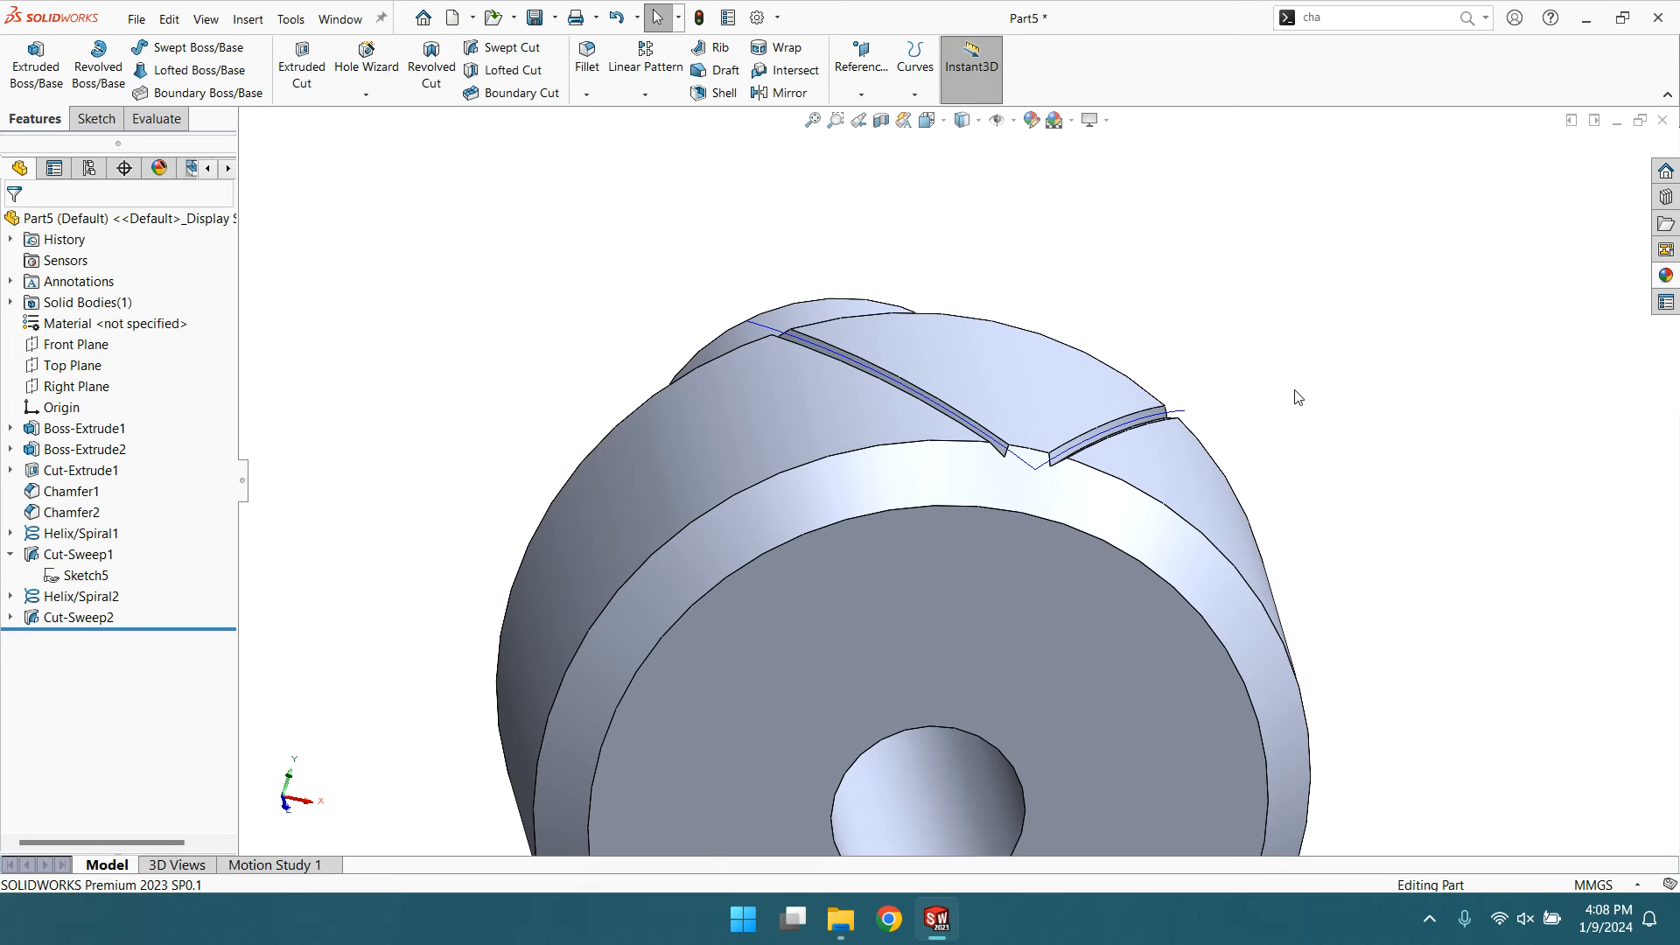
- Check the two helical grooves and show the temporary axes of the knob
{"action": "scroll", "coordinate": [1297, 397], "scroll_direction": "up", "scroll_amount": 2}
{"action": "middle_click_drag", "start_coordinate": [1189, 446], "coordinate": [1057, 440]}
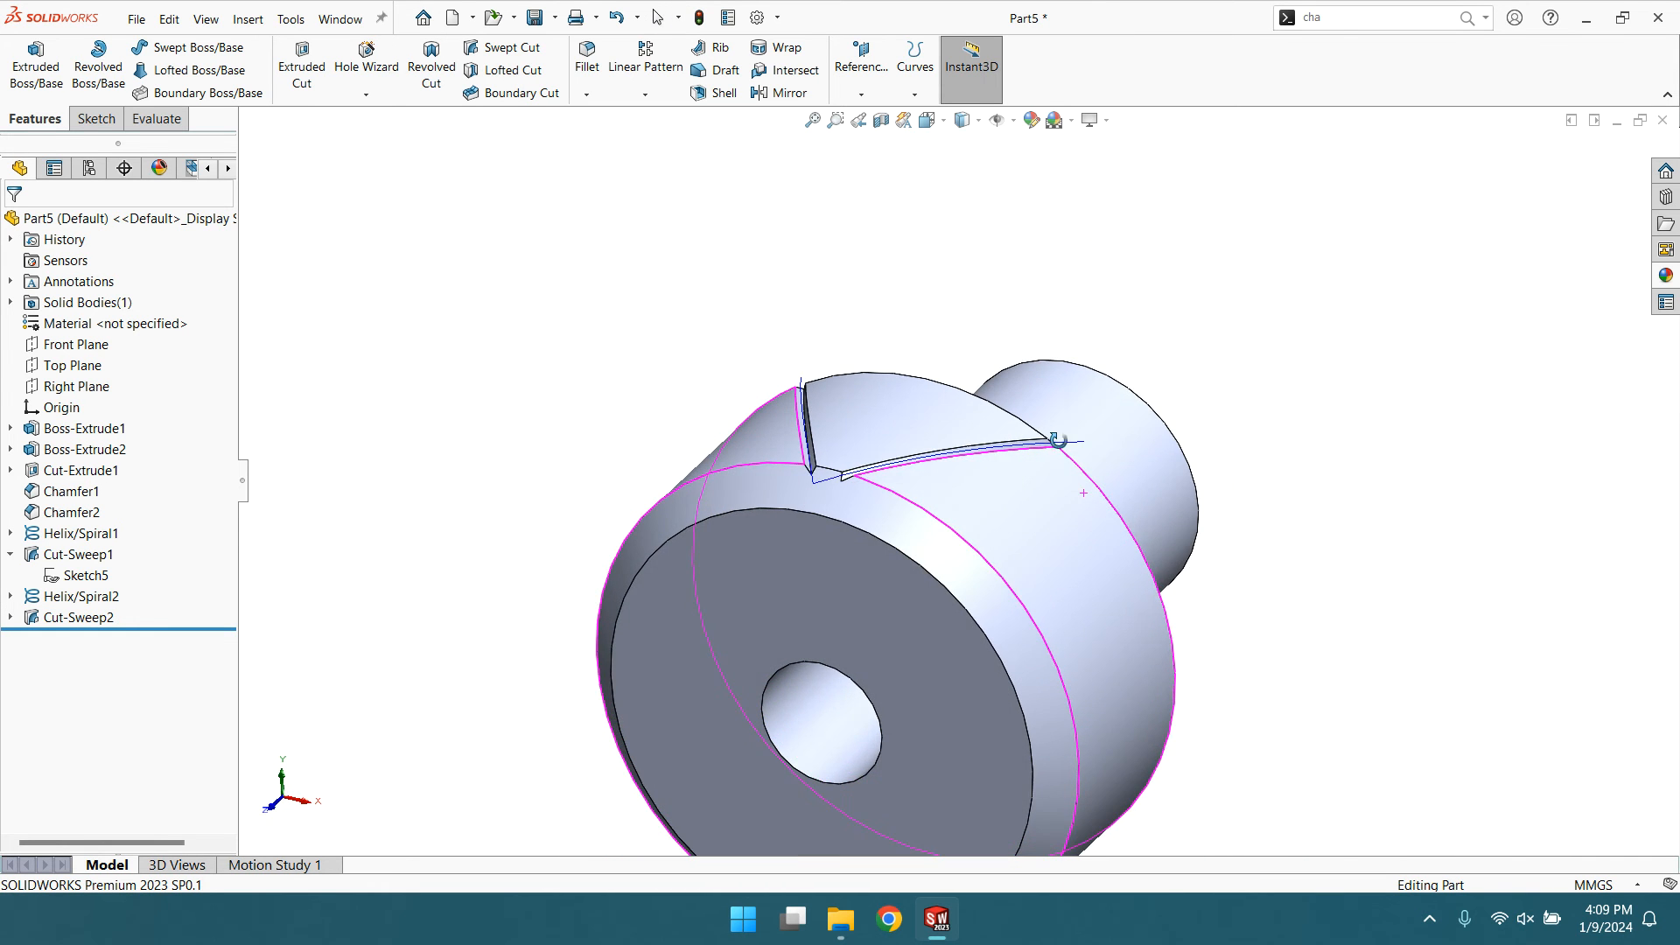
{"action": "scroll", "coordinate": [908, 454], "scroll_direction": "down", "scroll_amount": 4}
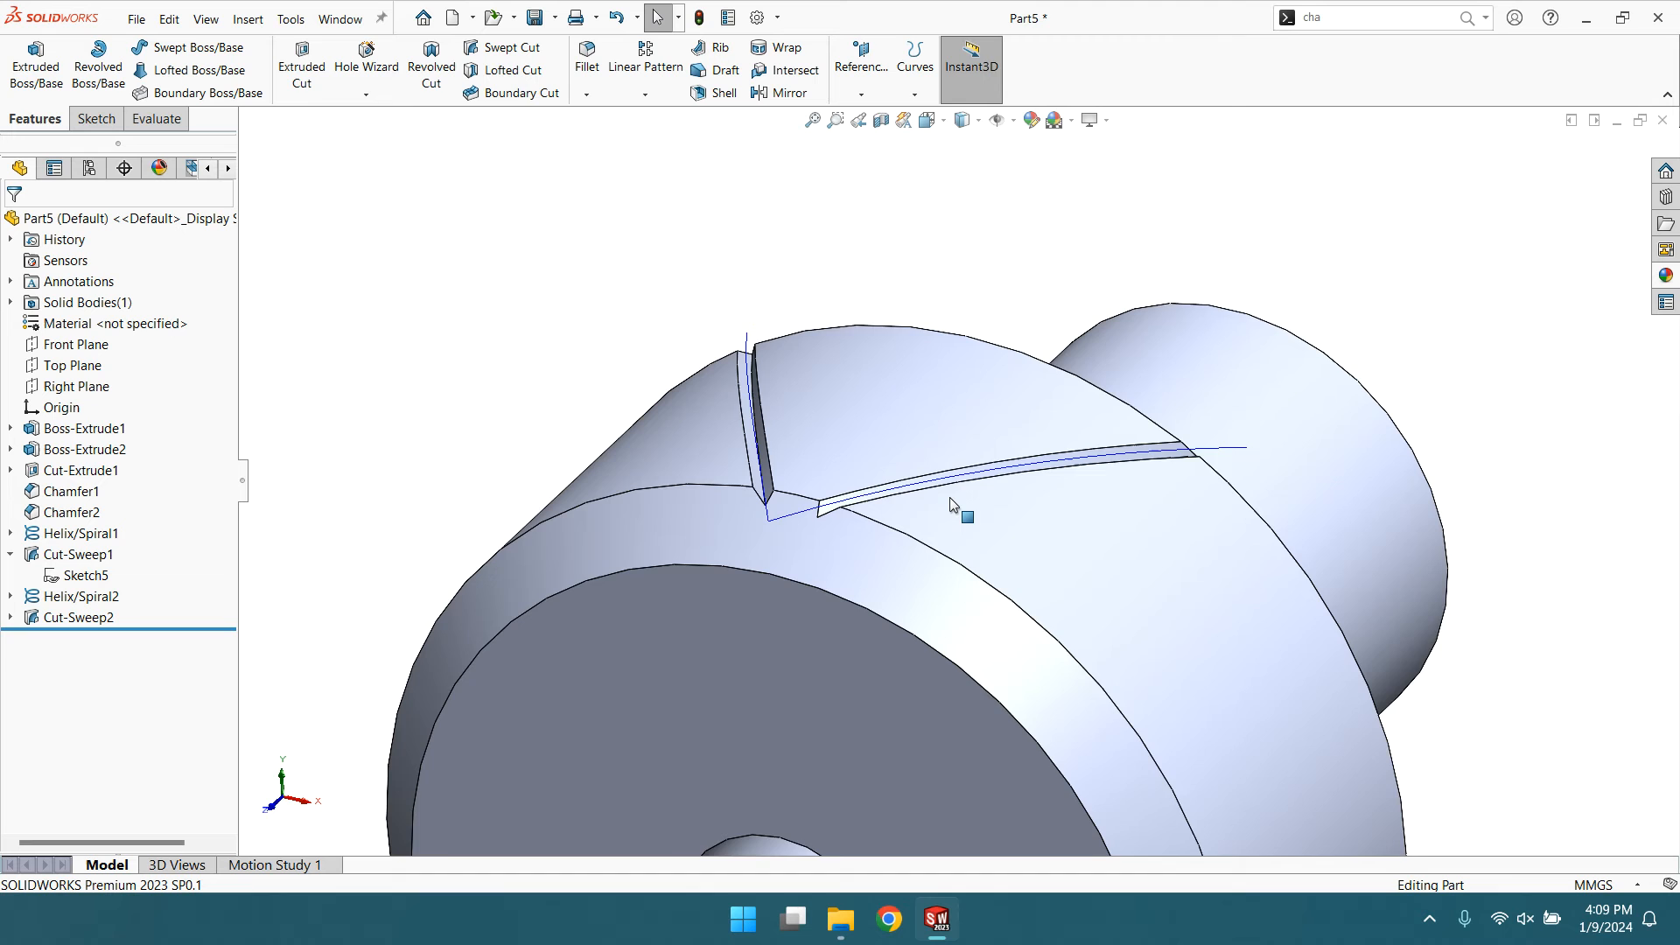
{"action": "scroll", "coordinate": [950, 499], "scroll_direction": "down", "scroll_amount": 2}
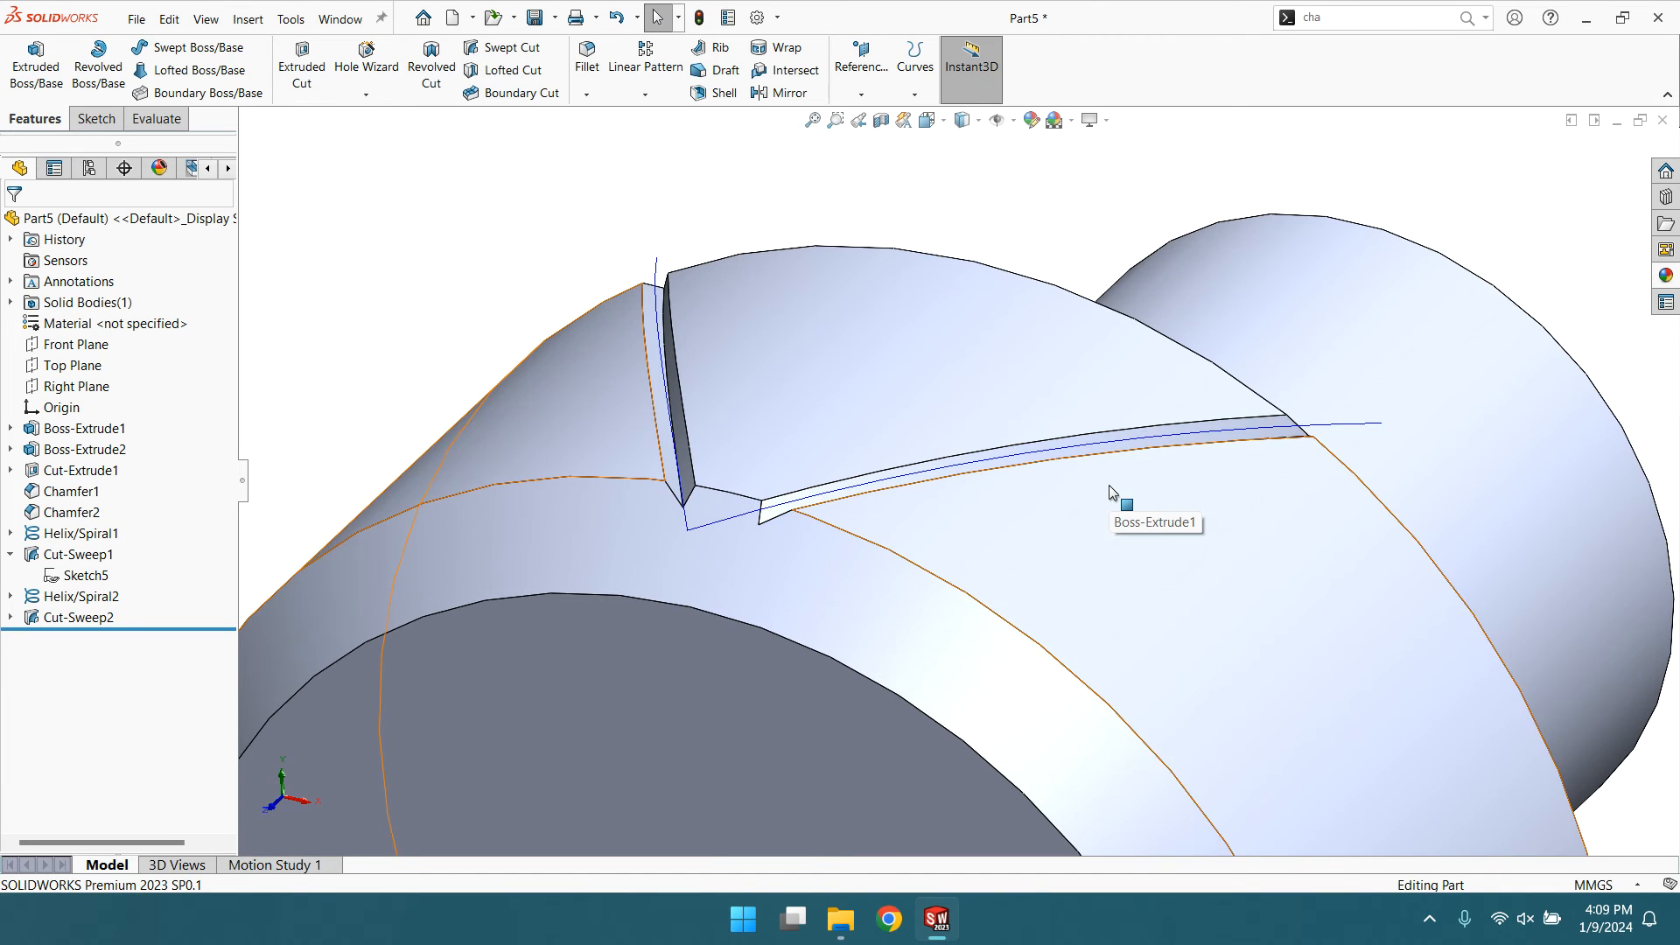
{"action": "scroll", "coordinate": [1109, 492], "scroll_direction": "up", "scroll_amount": 5}
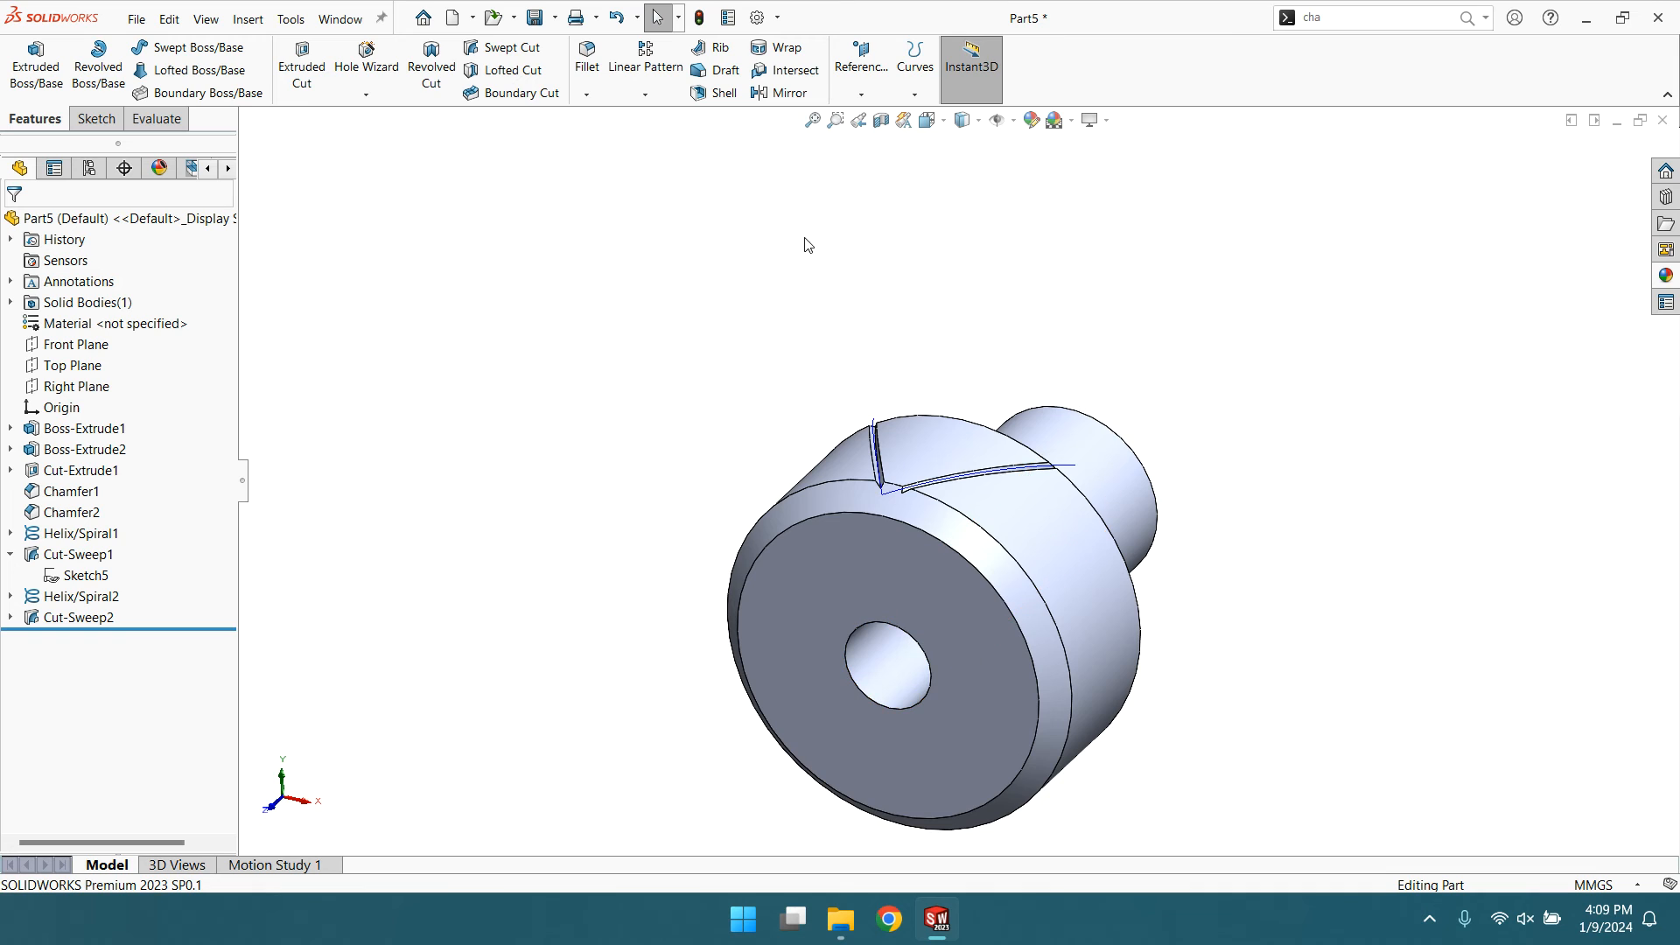
{"action": "left_click", "coordinate": [1015, 121]}
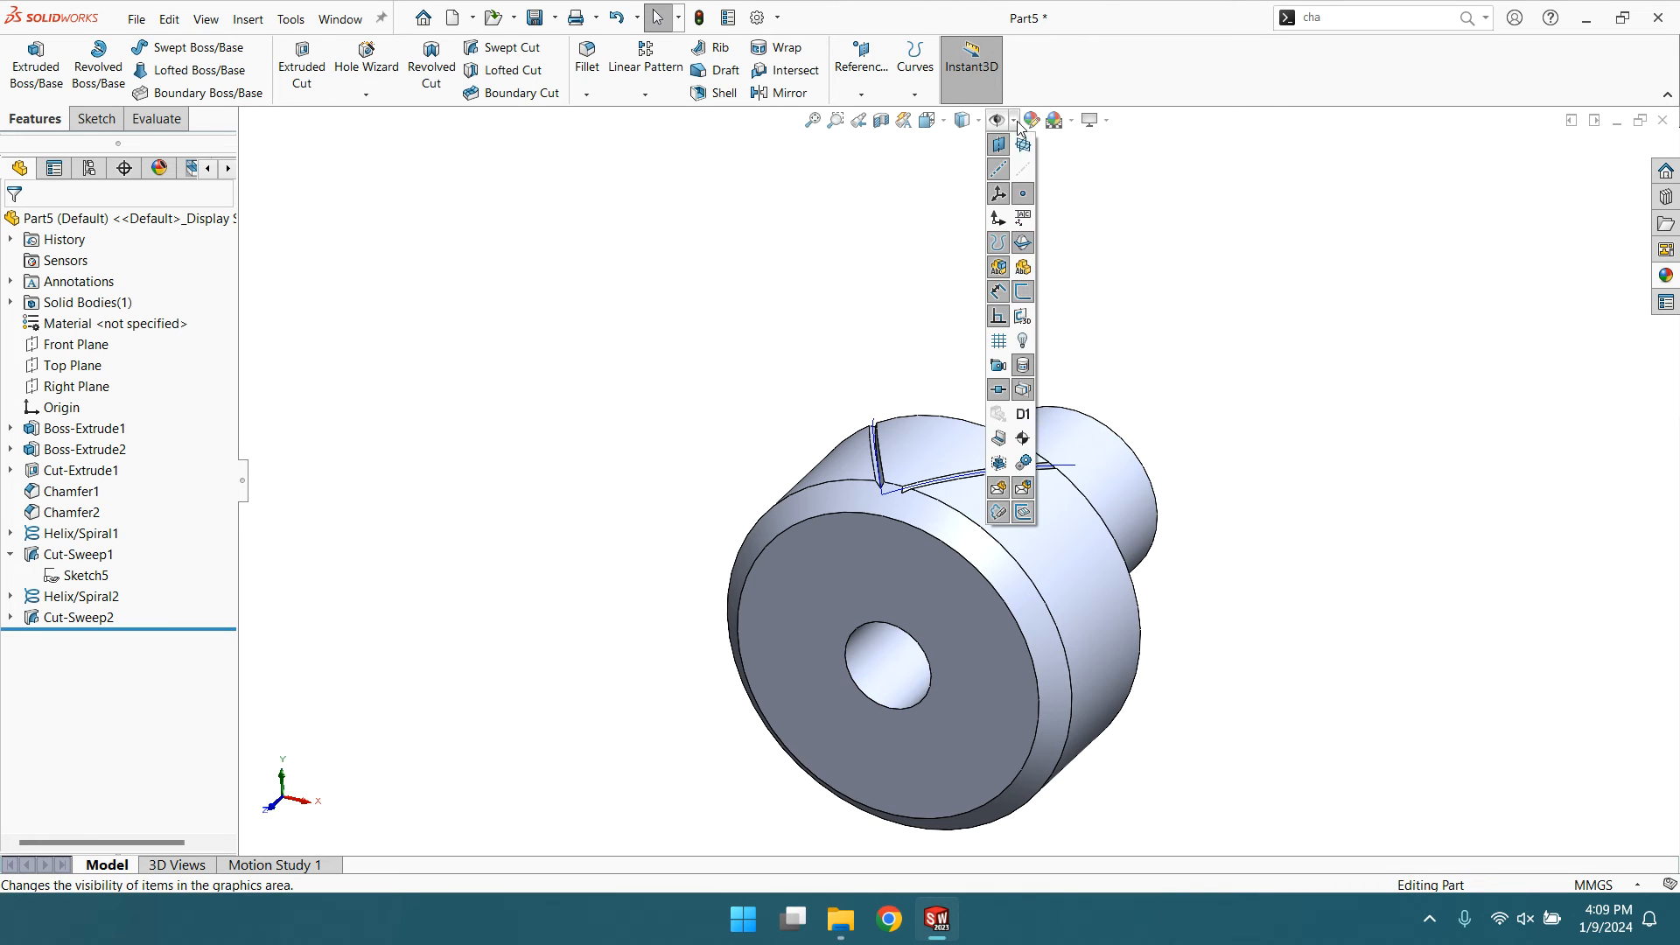
{"action": "left_click", "coordinate": [1024, 169]}
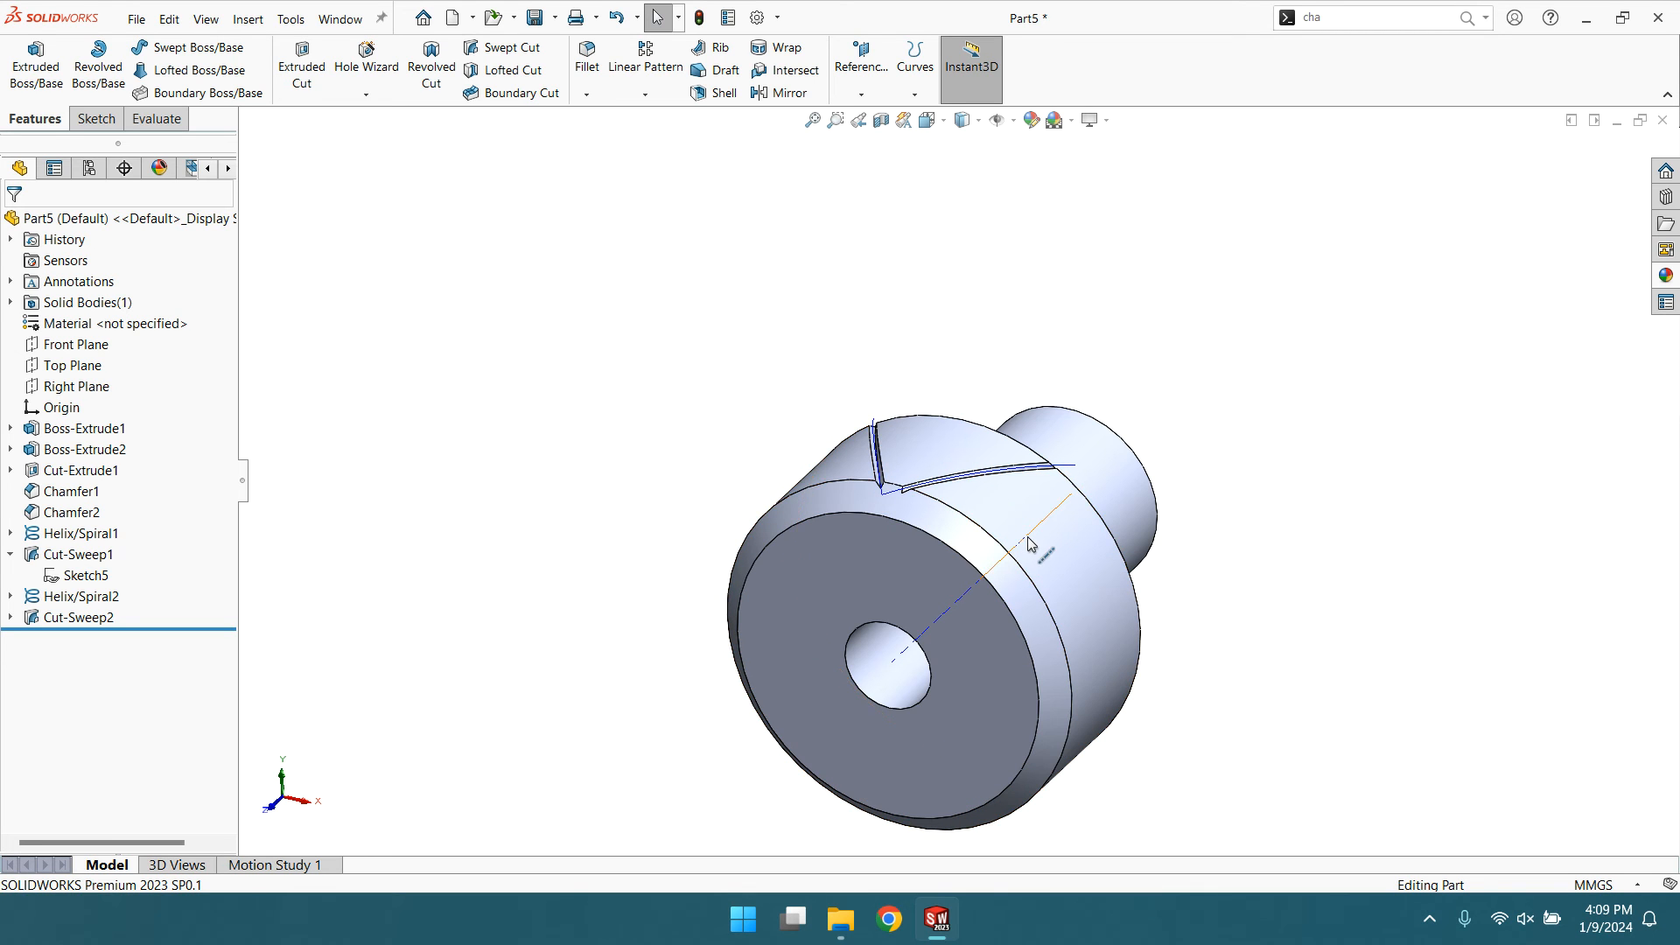
{"action": "scroll", "coordinate": [1027, 537], "scroll_direction": "down", "scroll_amount": 1}
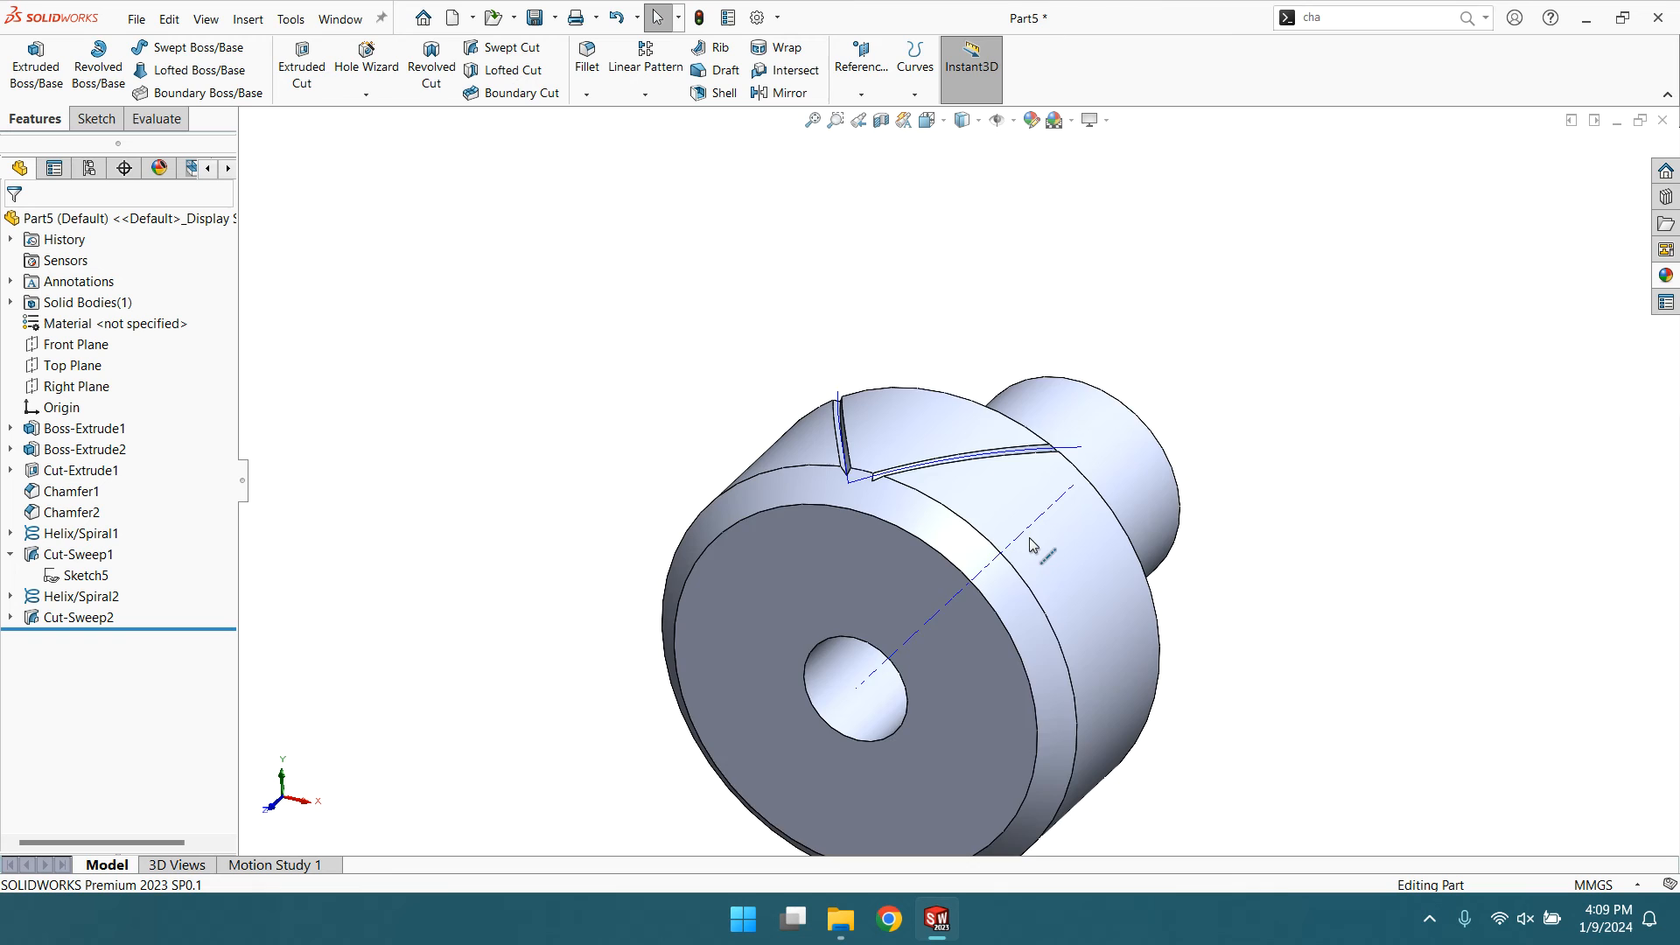
{"action": "scroll", "coordinate": [1028, 537], "scroll_direction": "up", "scroll_amount": 1}
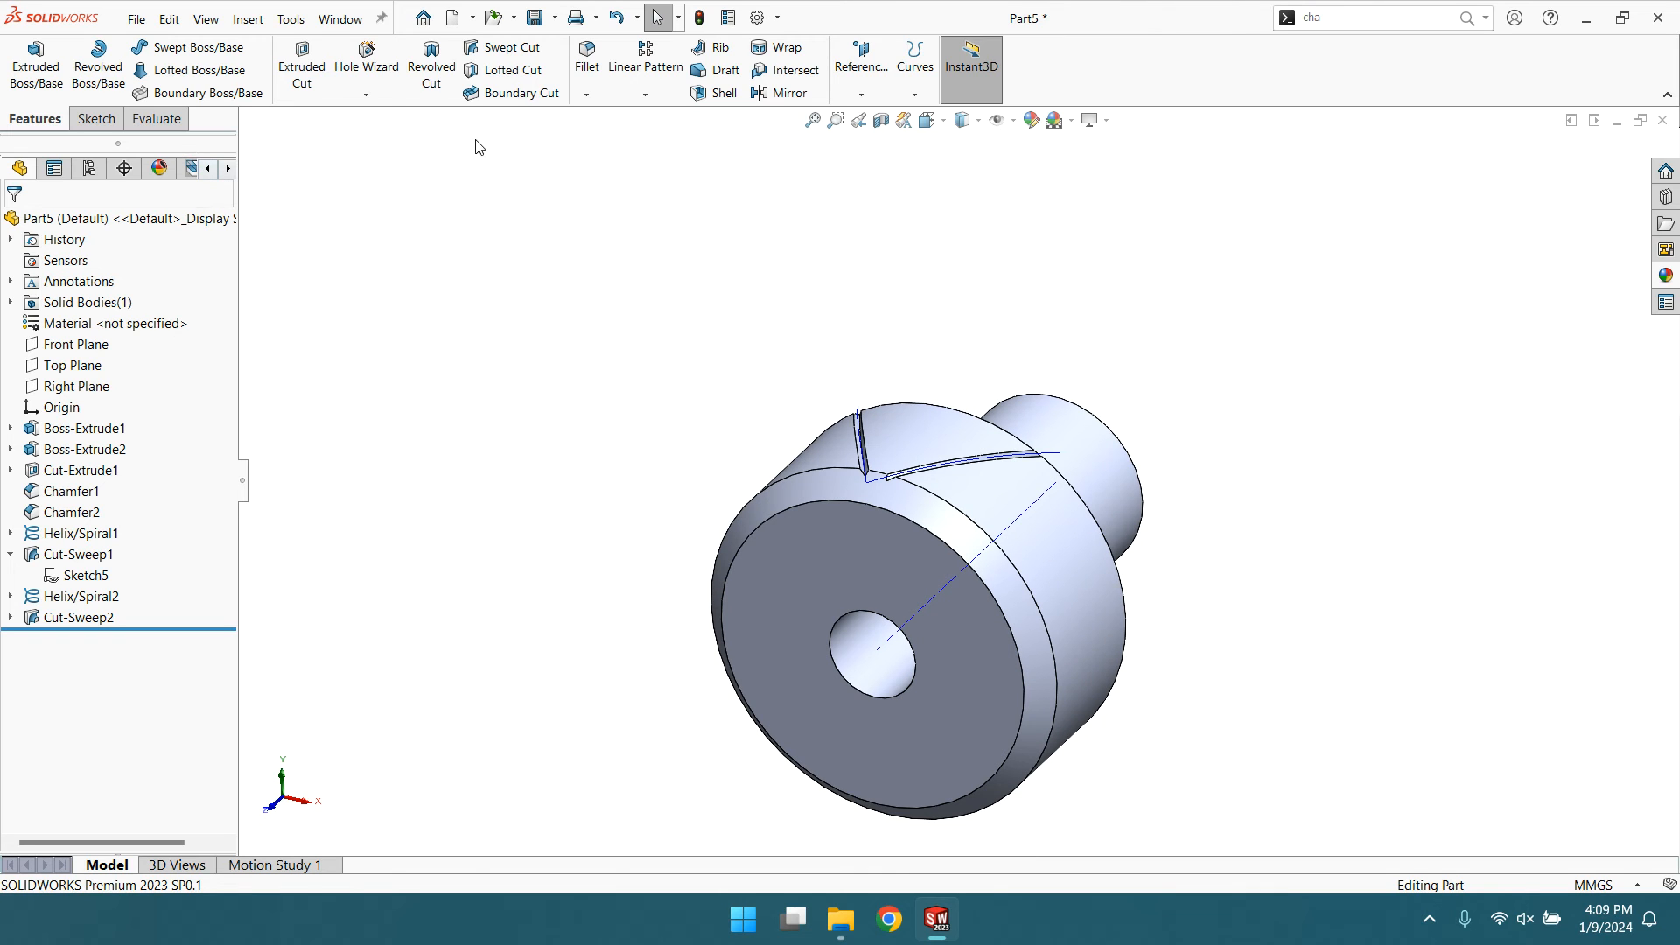
- Circular-pattern Cut-Sweep1 around the knob's central axis with 50 equally spaced instances over 360 degrees
{"action": "left_click", "coordinate": [644, 96]}
{"action": "left_click", "coordinate": [672, 138]}
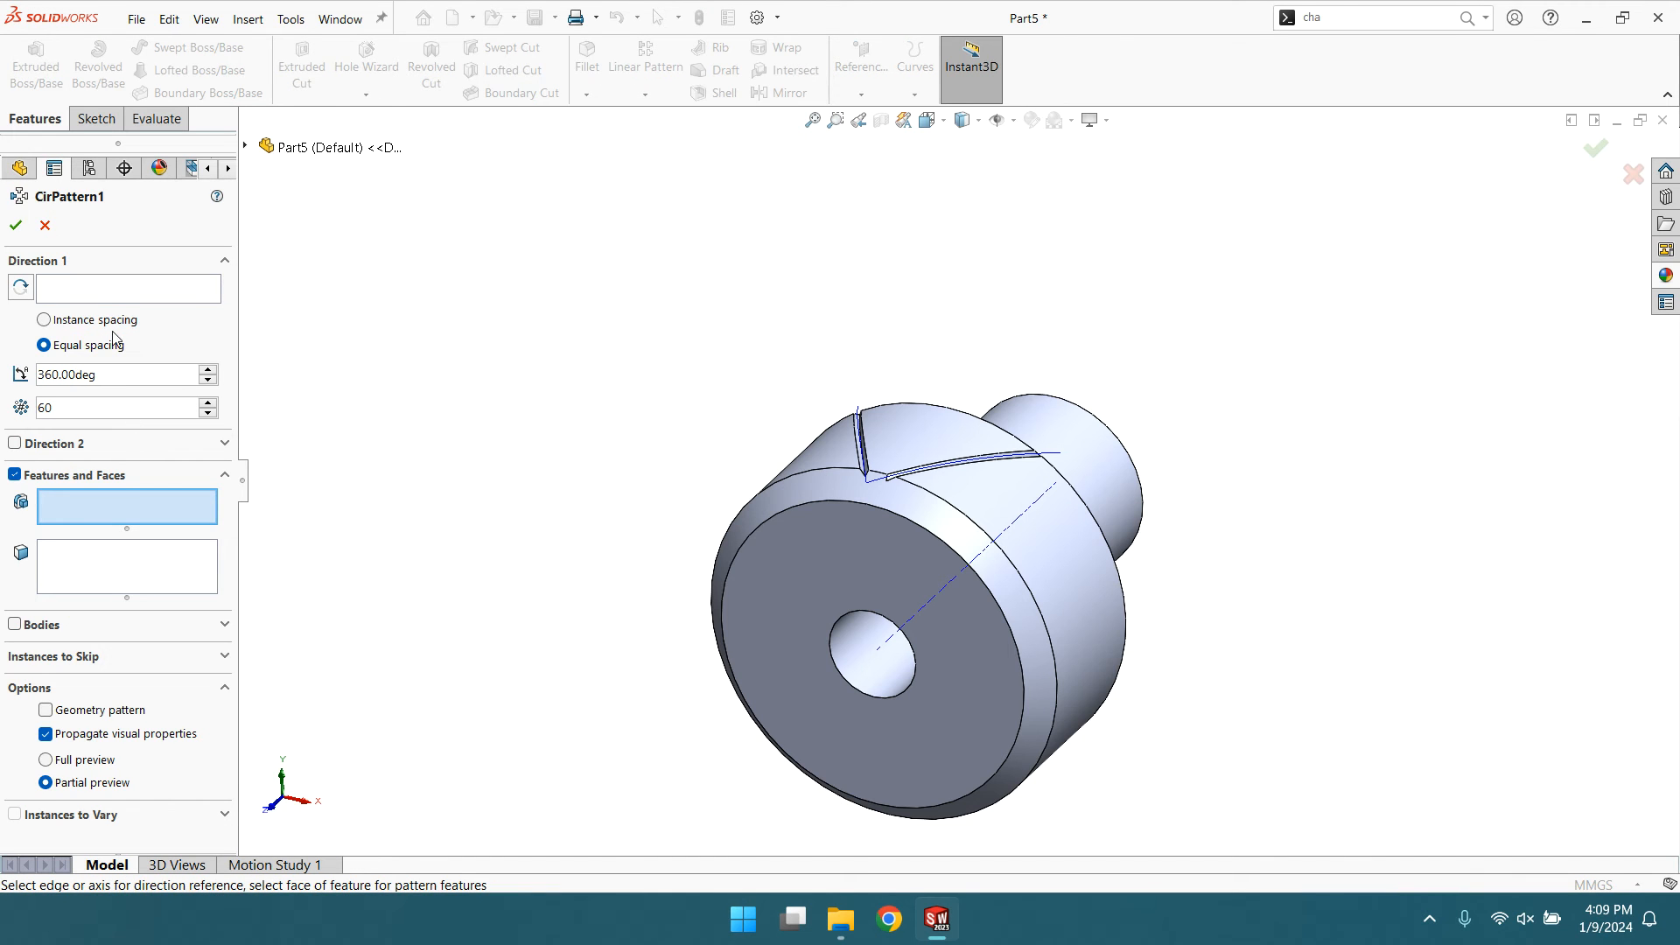
{"action": "left_click", "coordinate": [111, 292]}
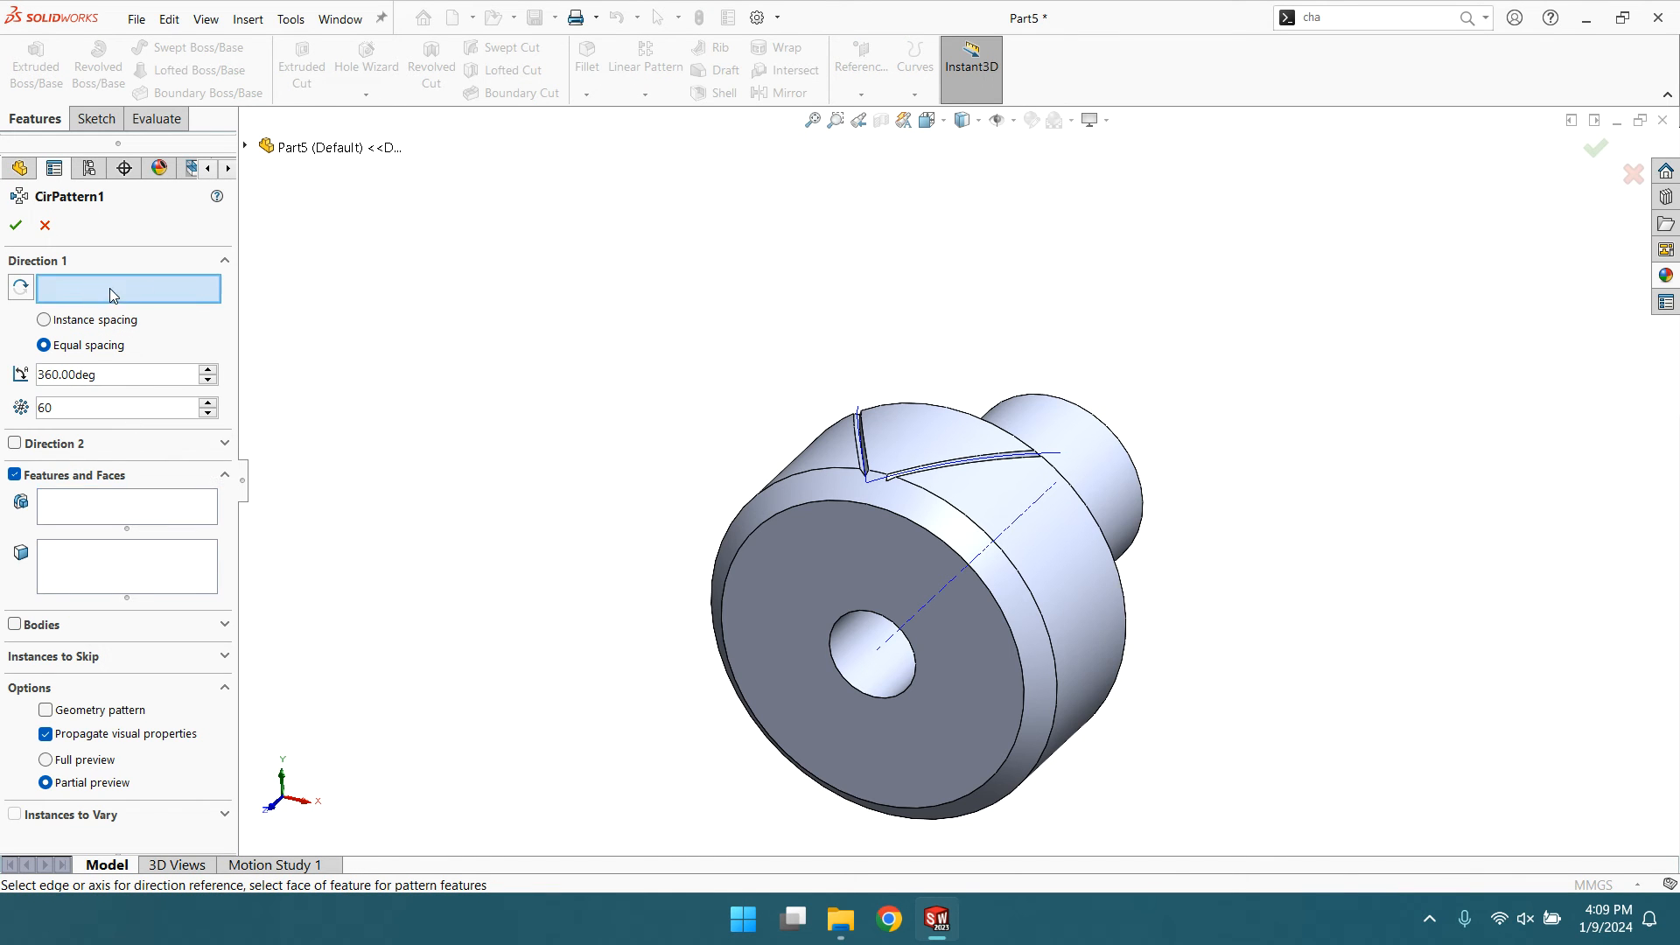
{"action": "left_click", "coordinate": [904, 632]}
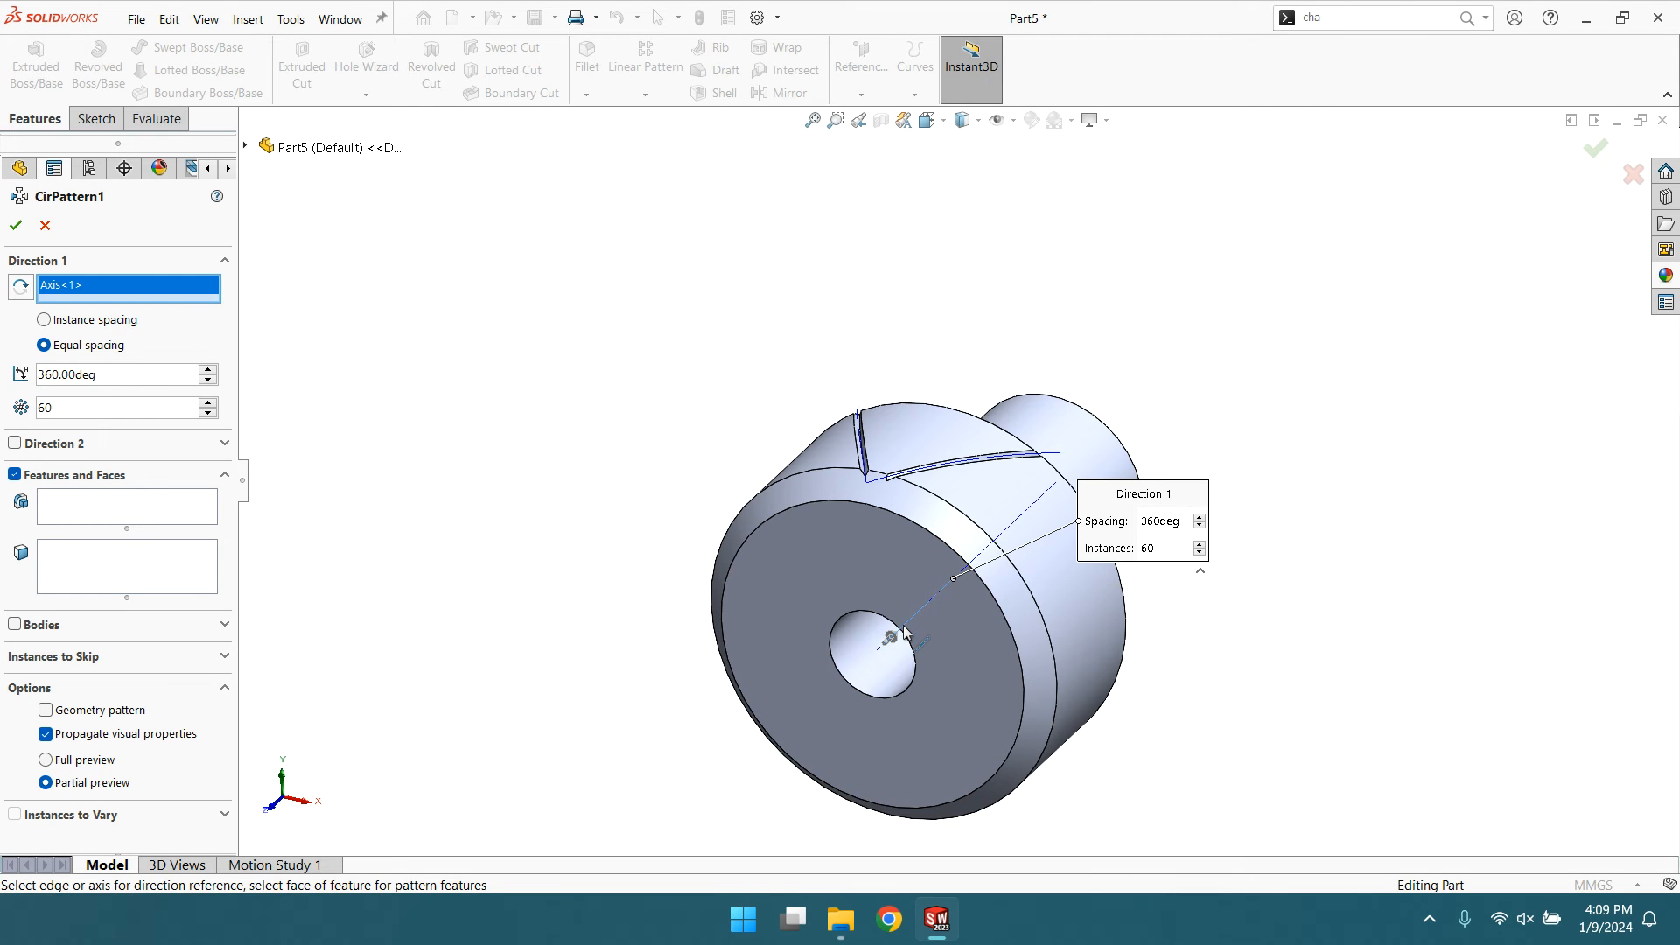
{"action": "left_click", "coordinate": [110, 511]}
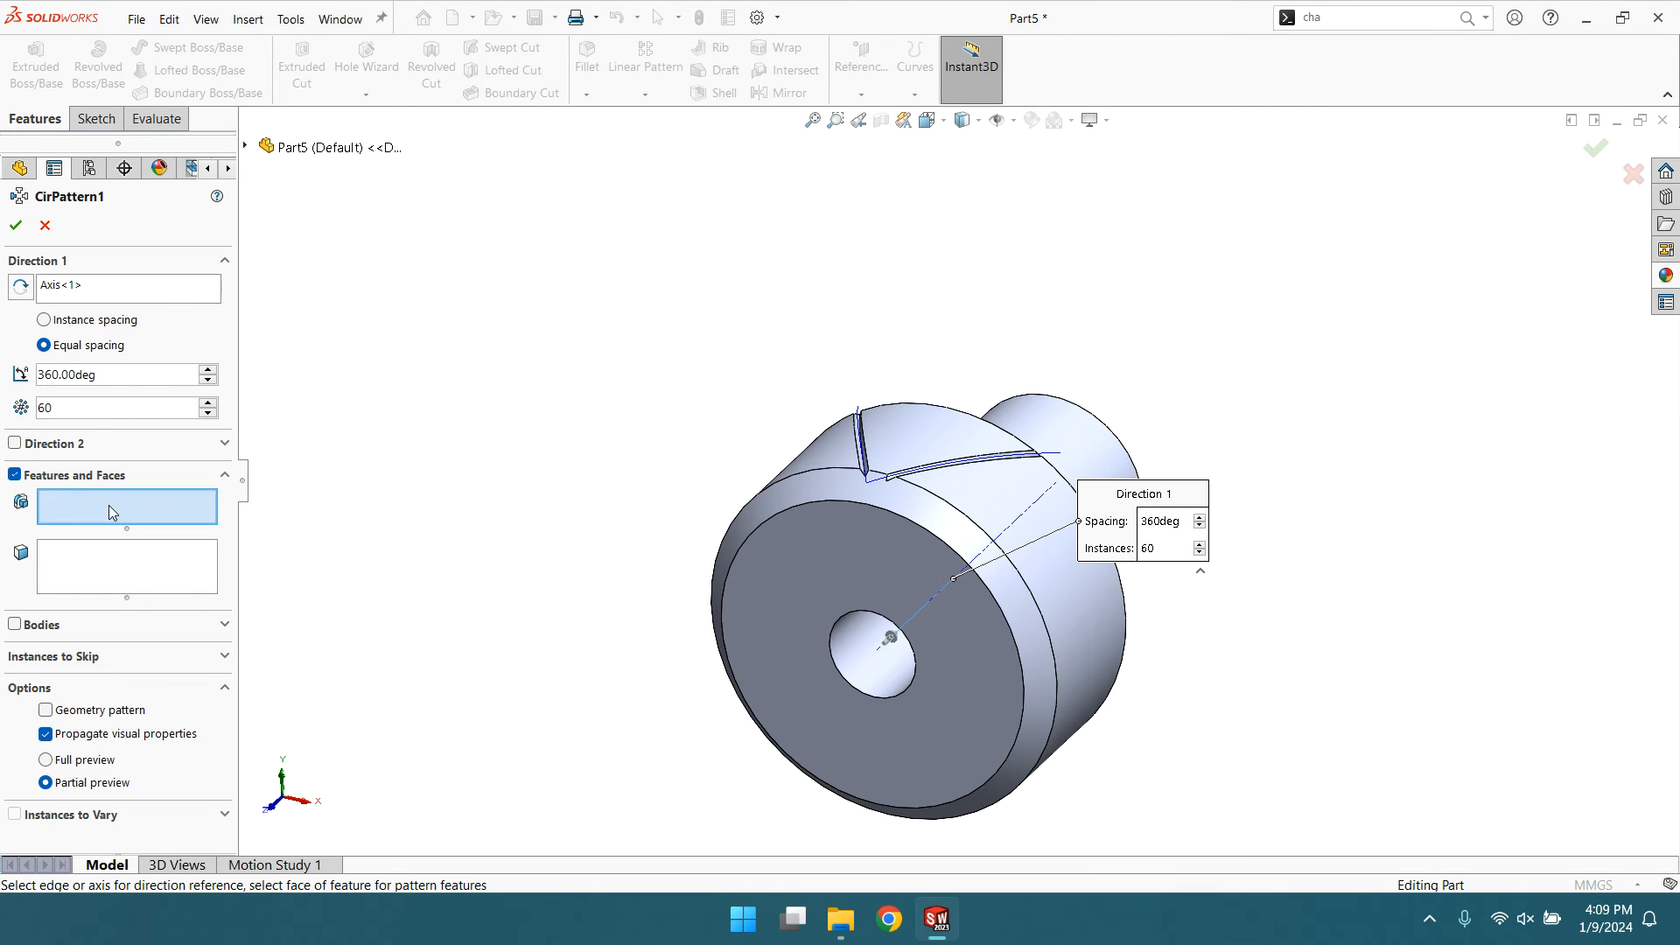
{"action": "left_click", "coordinate": [246, 147]}
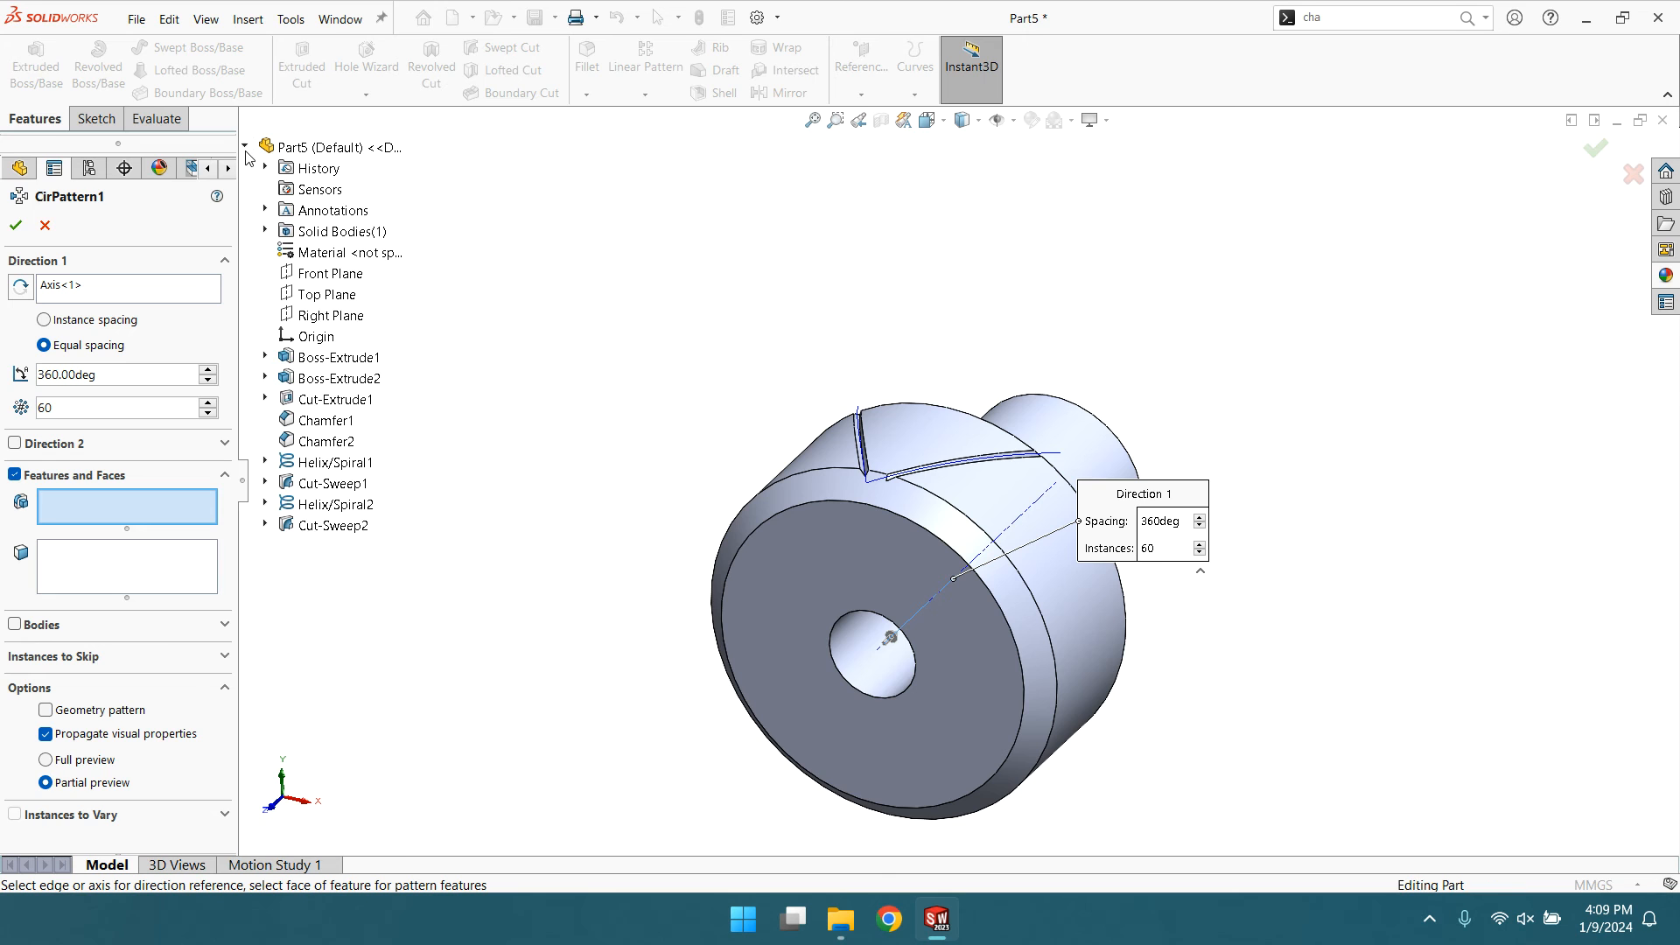
{"action": "left_click", "coordinate": [318, 485]}
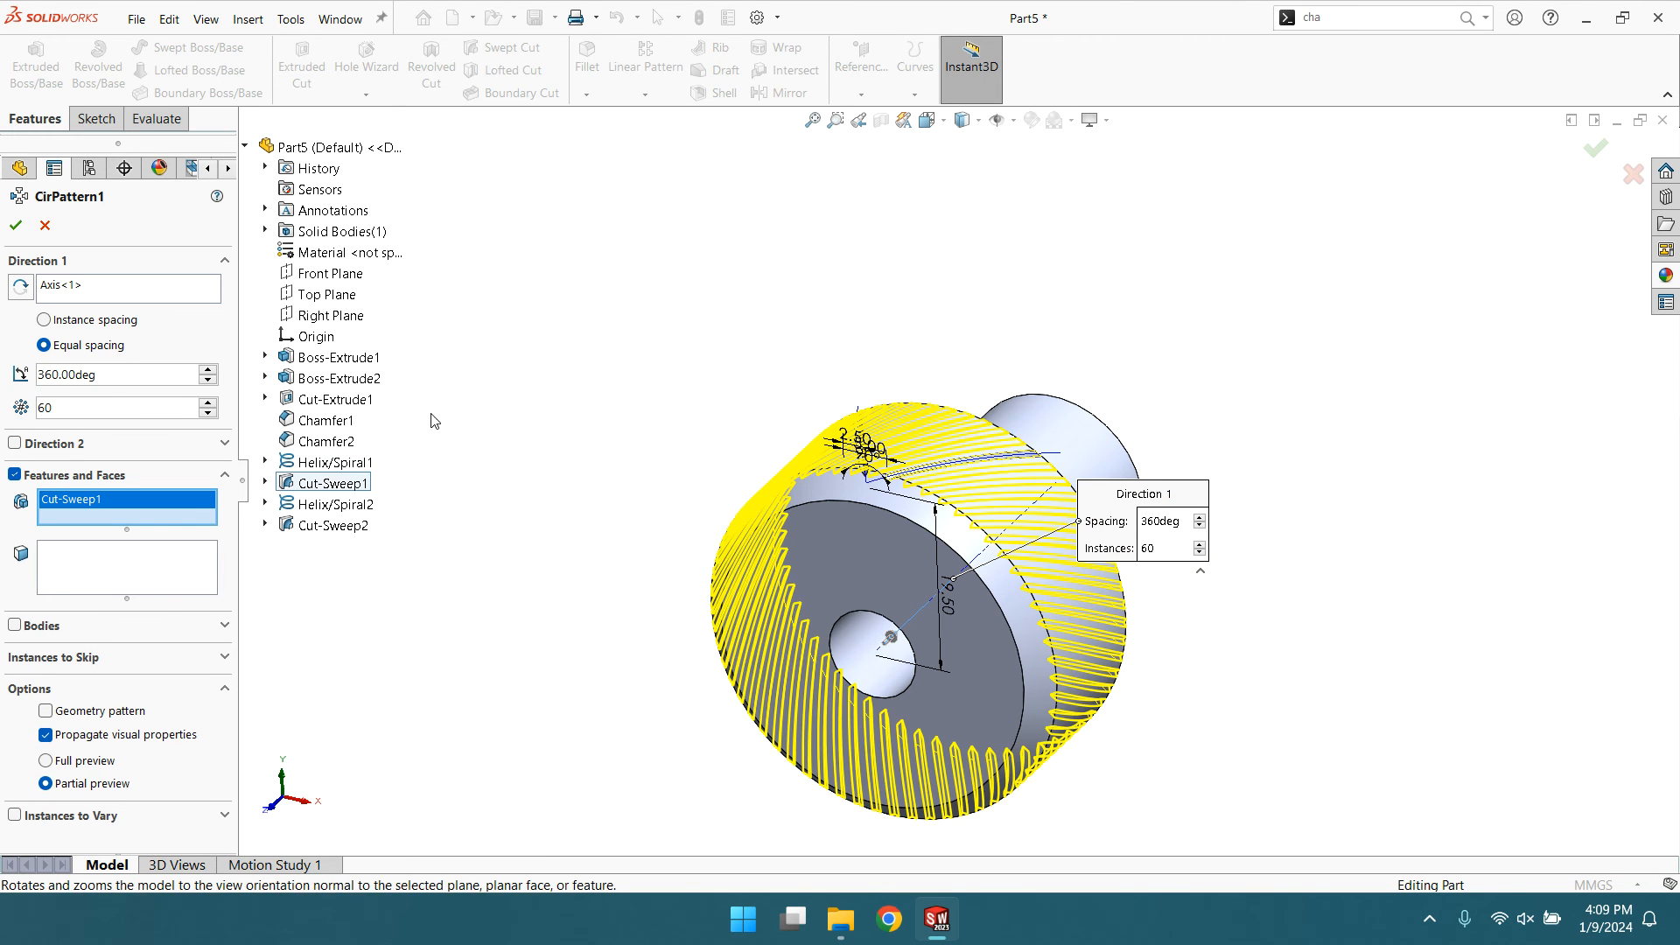
{"action": "left_click_drag", "start_coordinate": [73, 410], "coordinate": [33, 410]}
{"action": "type", "text": "50"}
{"action": "key", "text": "Return"}
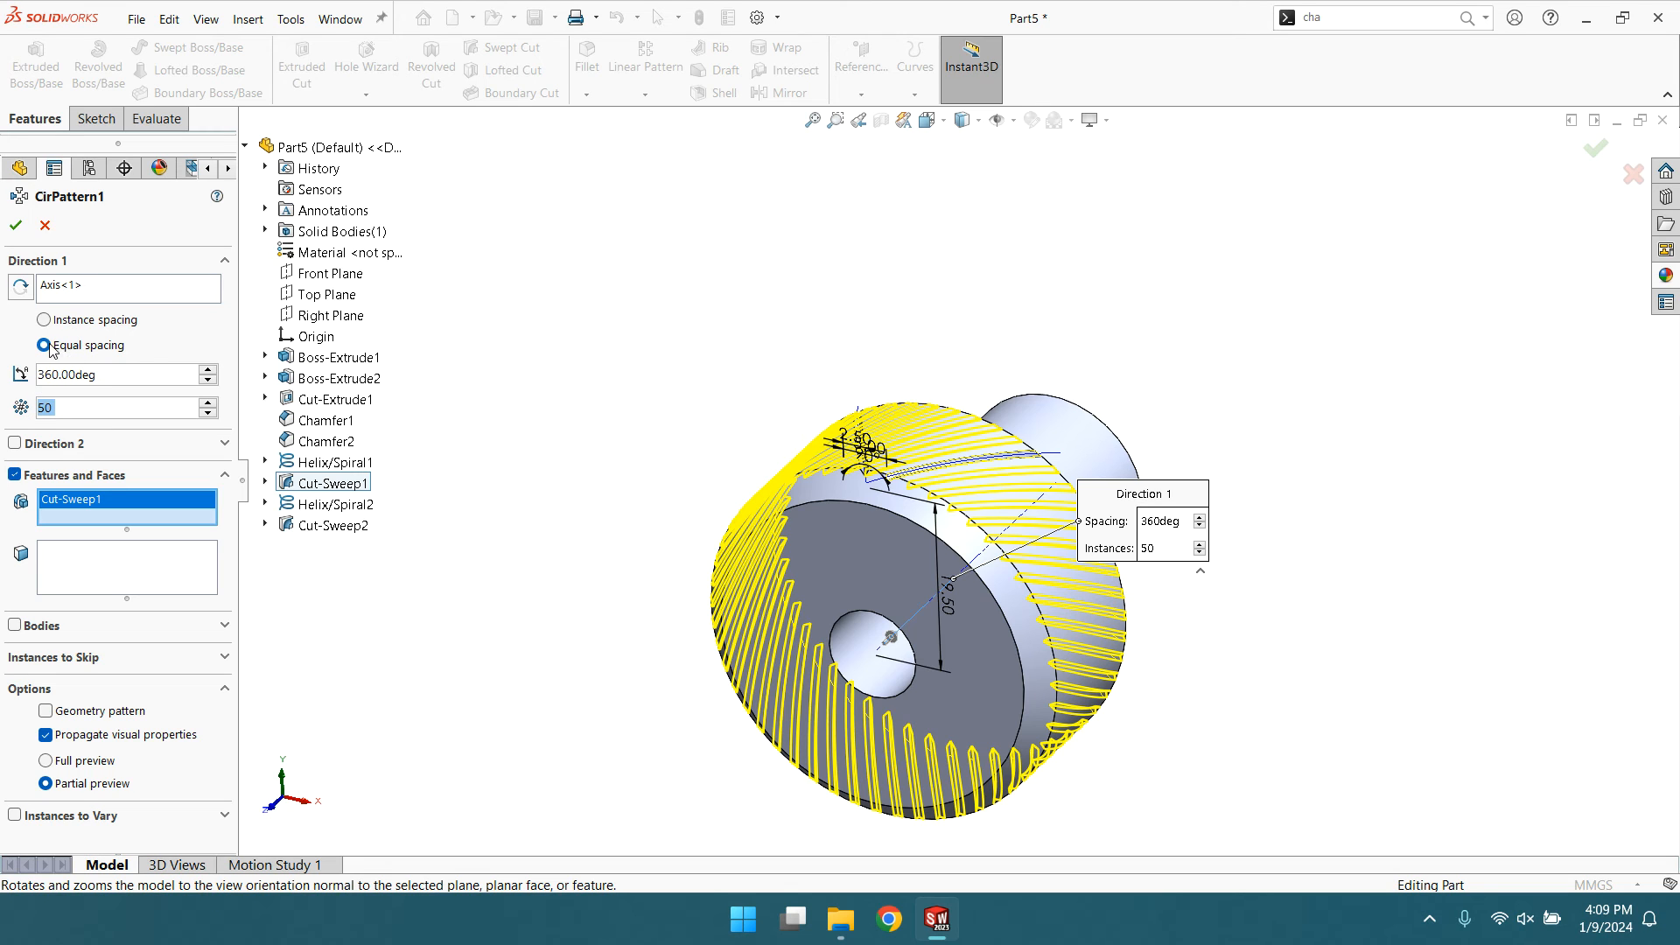
{"action": "left_click", "coordinate": [15, 226]}
{"action": "left_click", "coordinate": [1276, 393]}
- Circular-pattern Cut-Sweep2 around the same central axis with 50 equally spaced instances over 360 degrees
{"action": "scroll", "coordinate": [1095, 554], "scroll_direction": "down", "scroll_amount": 5}
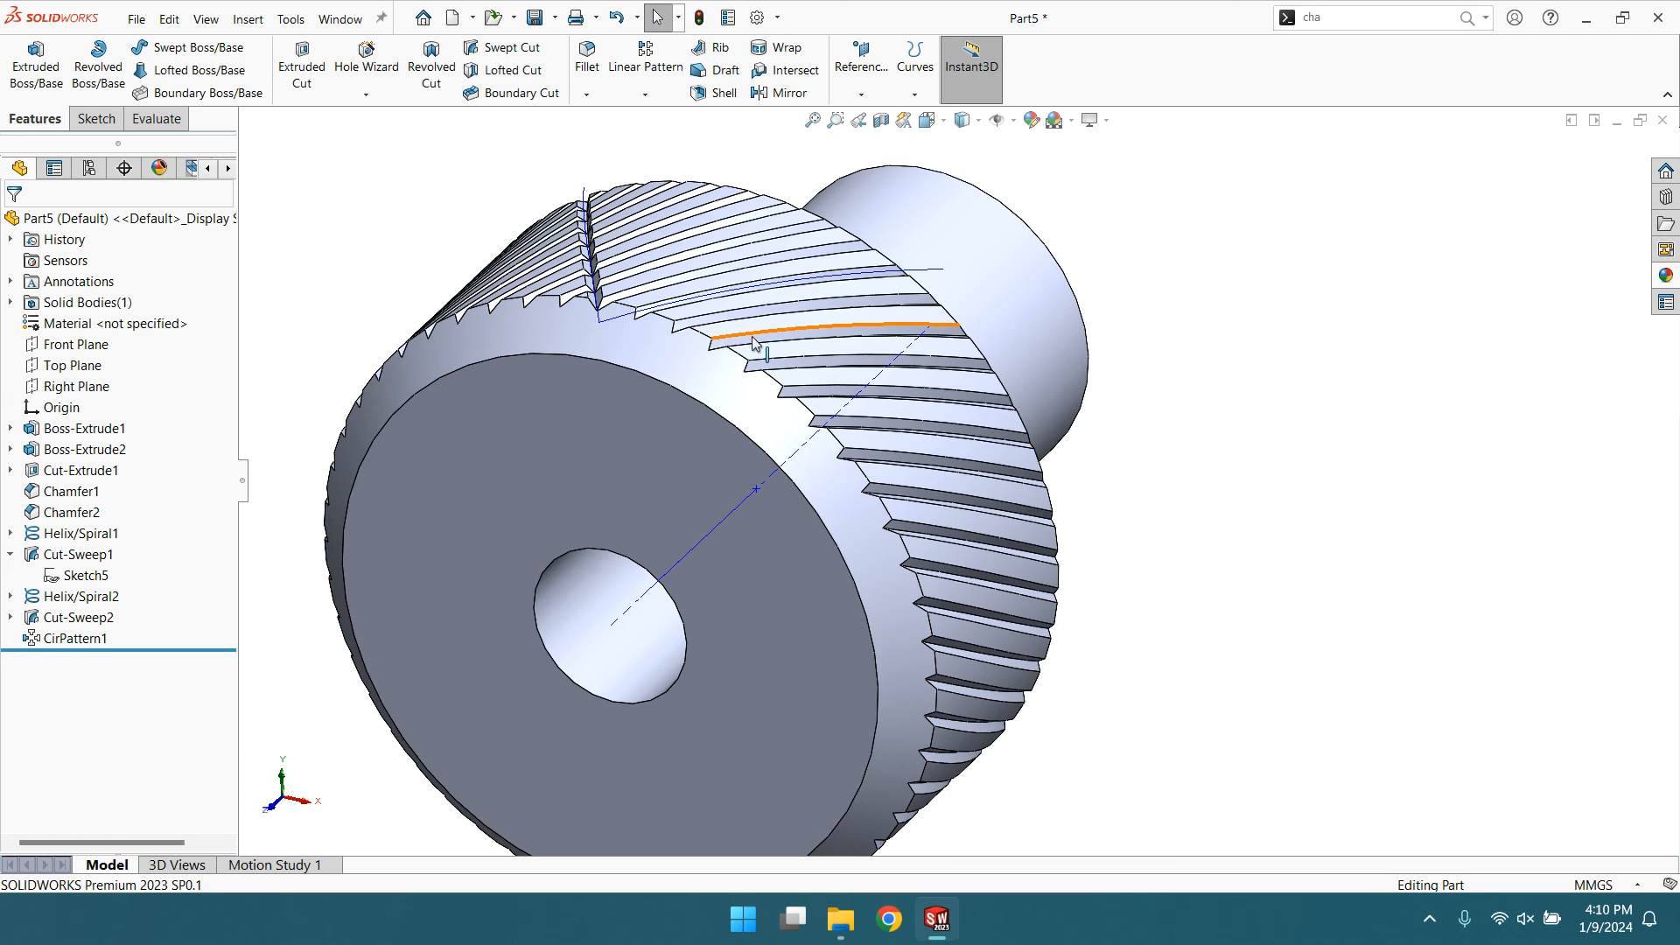
{"action": "scroll", "coordinate": [752, 343], "scroll_direction": "up", "scroll_amount": 3}
{"action": "left_click", "coordinate": [645, 95]}
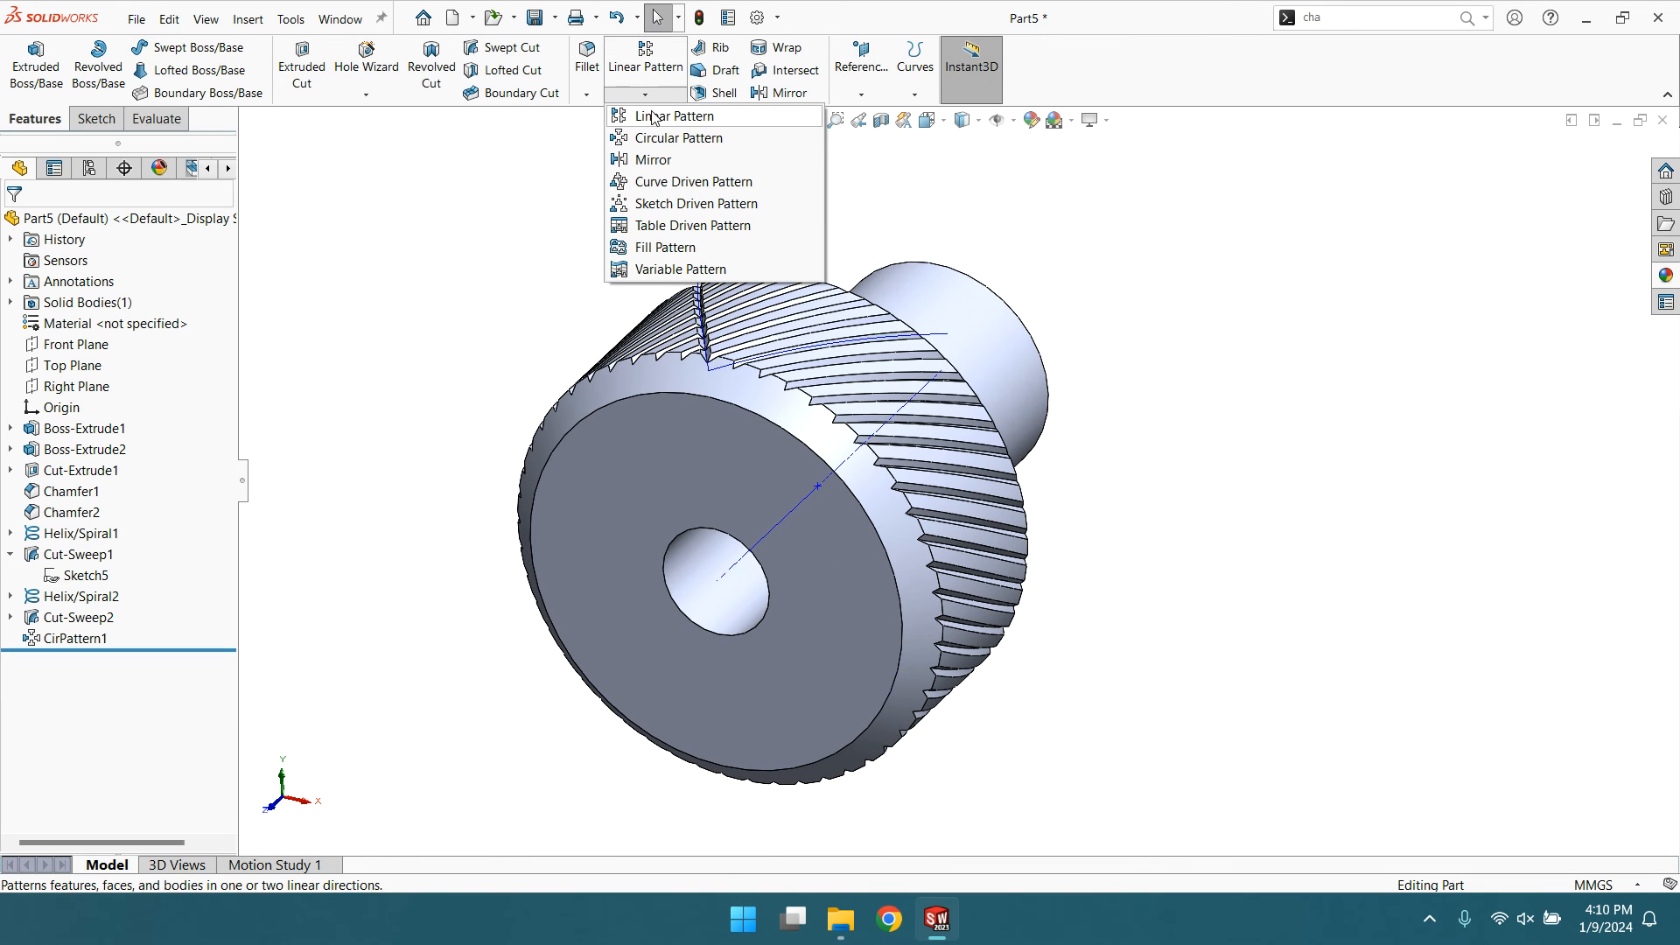
{"action": "left_click", "coordinate": [661, 139]}
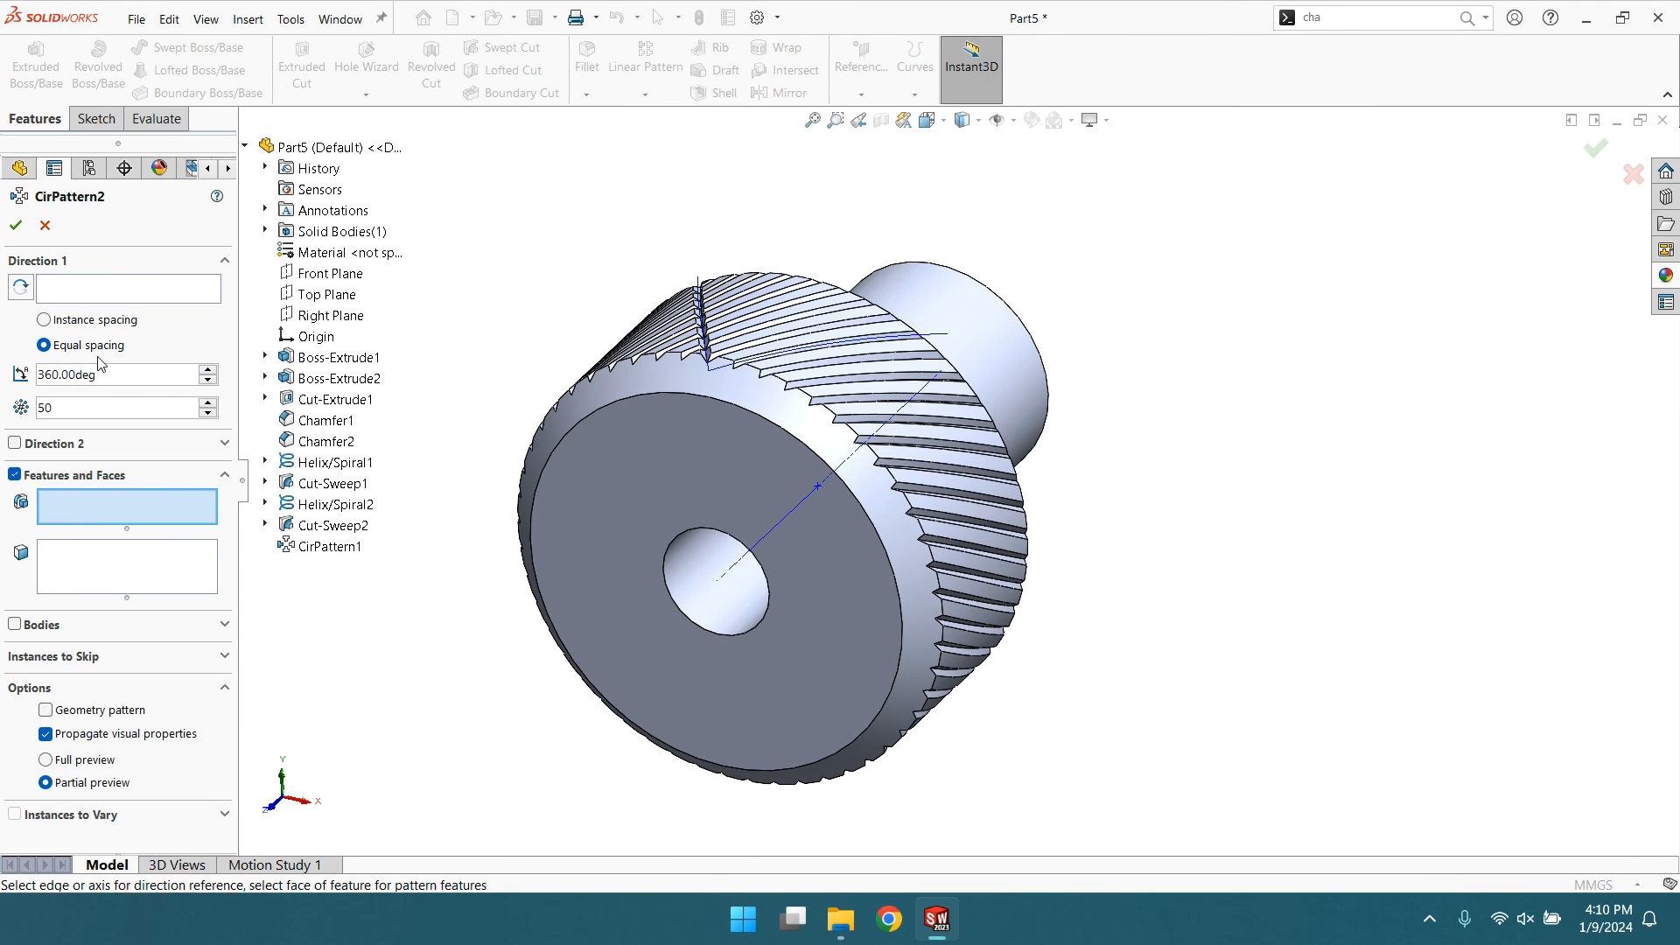
{"action": "left_click", "coordinate": [96, 291]}
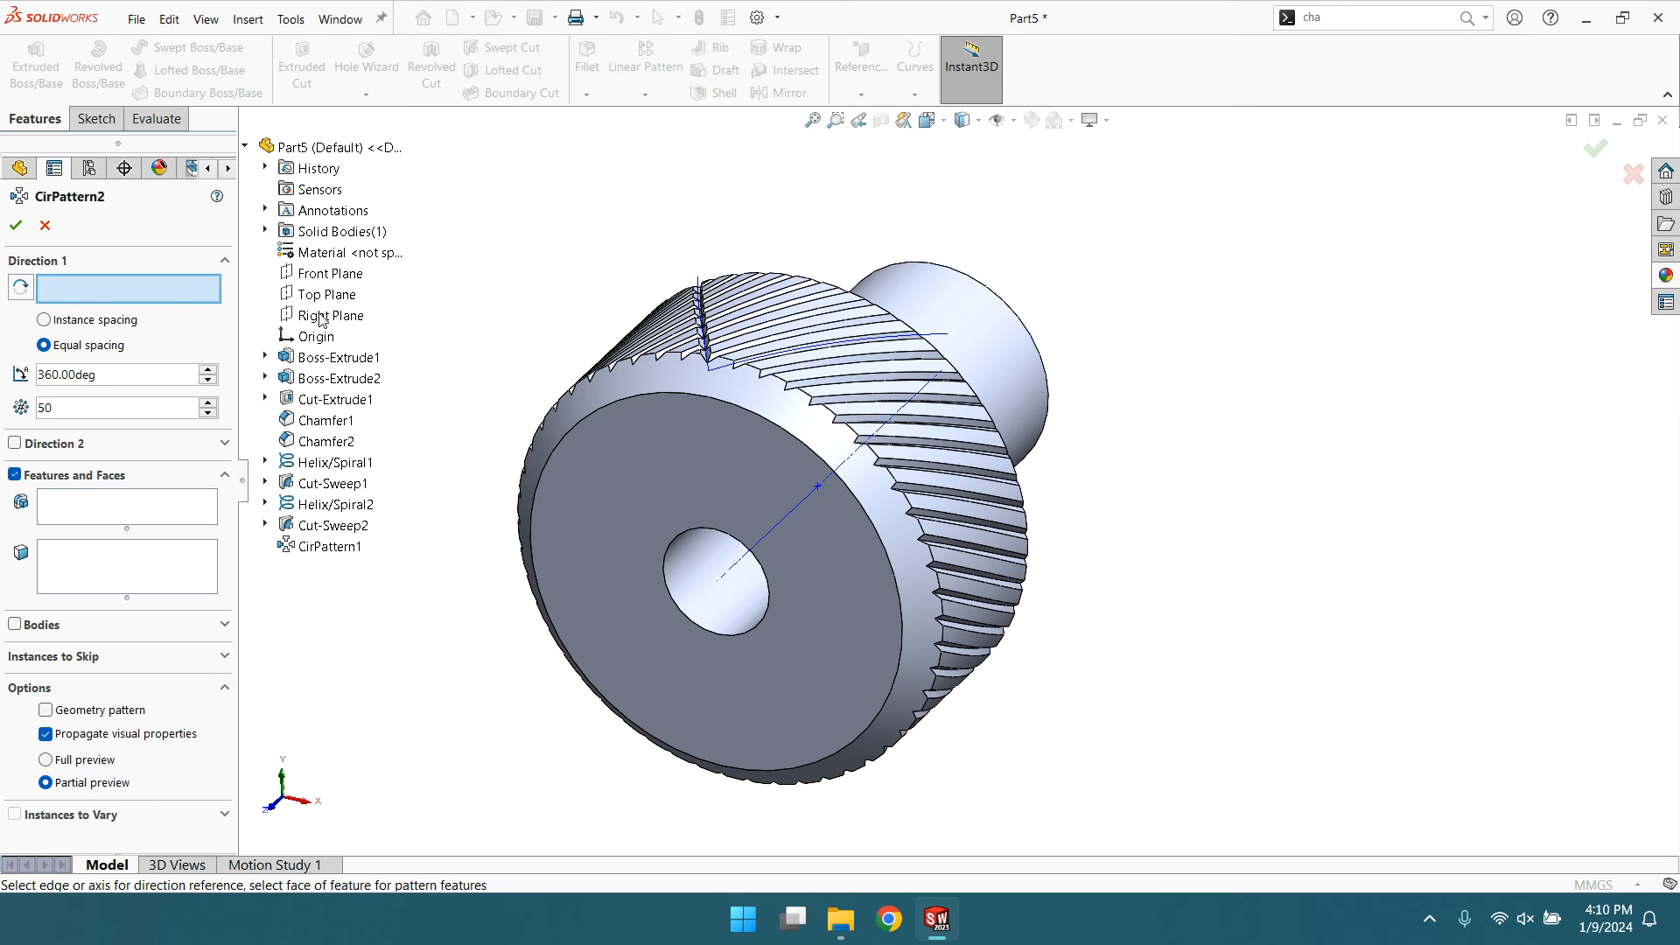
{"action": "left_click", "coordinate": [757, 550]}
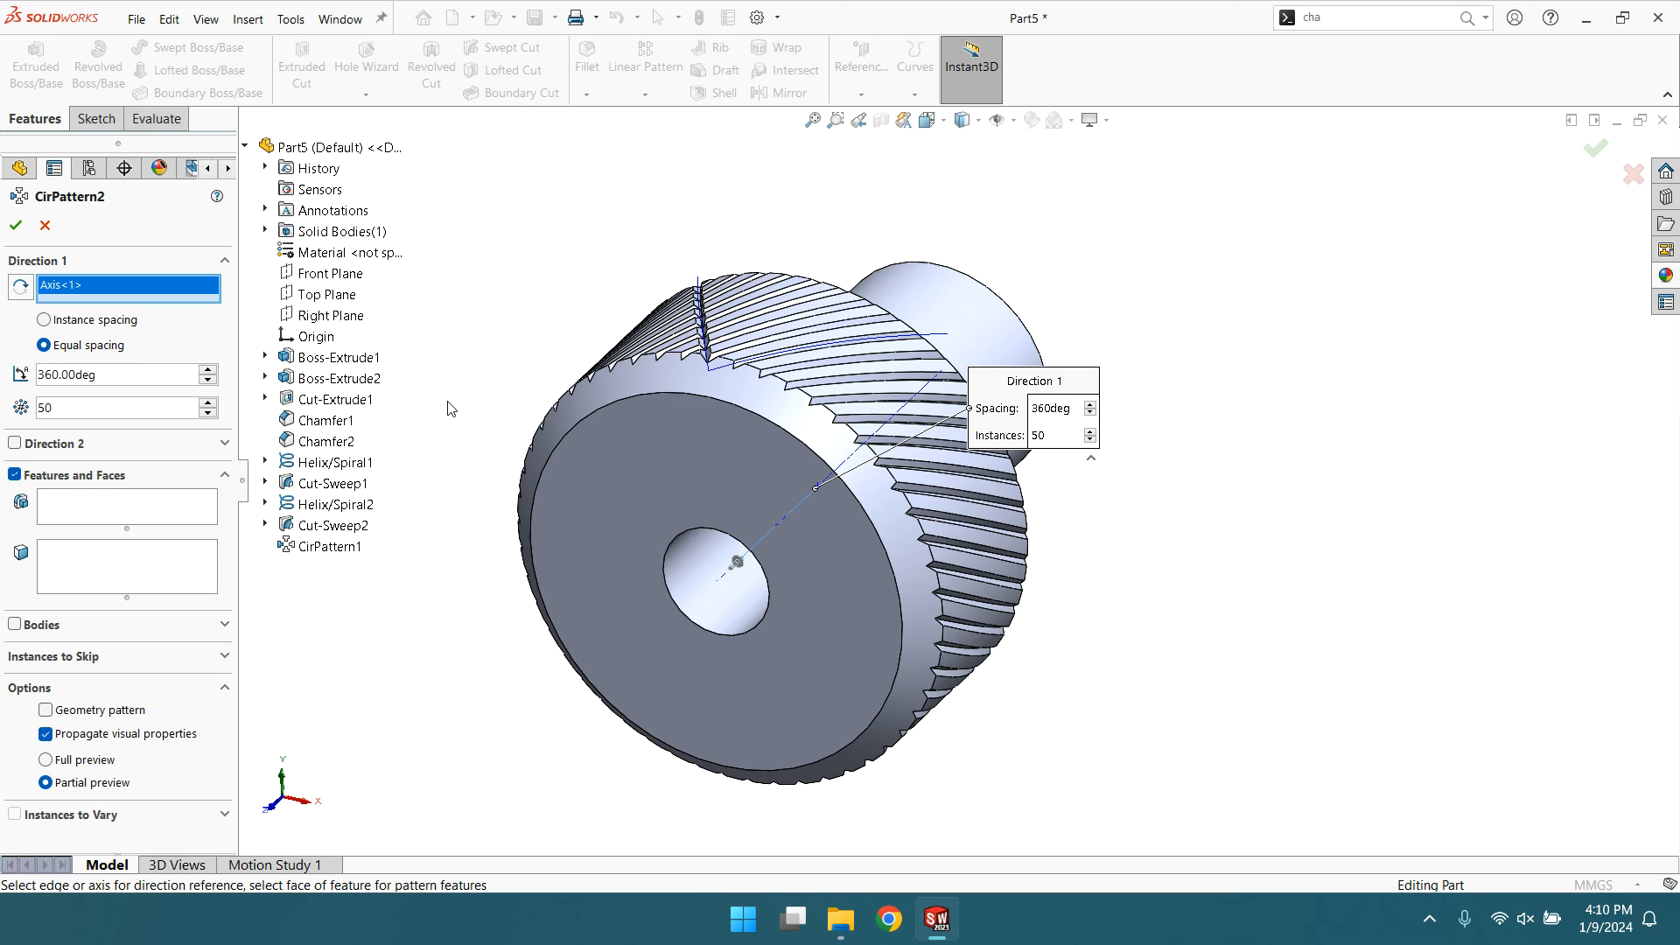
{"action": "left_click", "coordinate": [93, 513]}
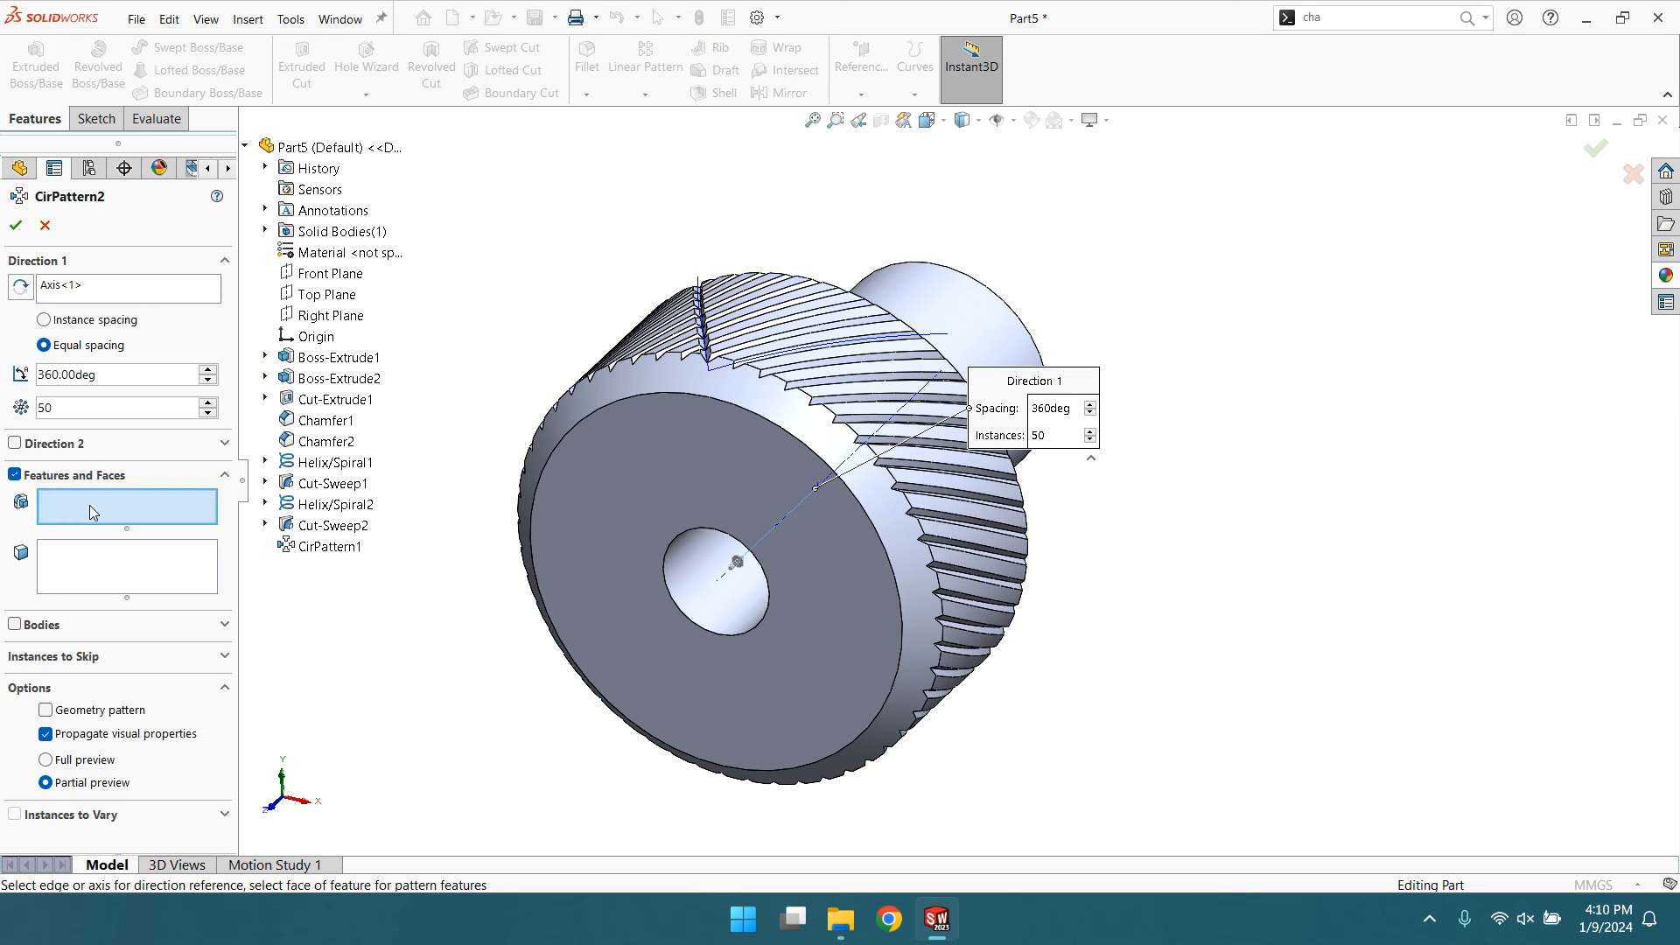
{"action": "left_click", "coordinate": [320, 529]}
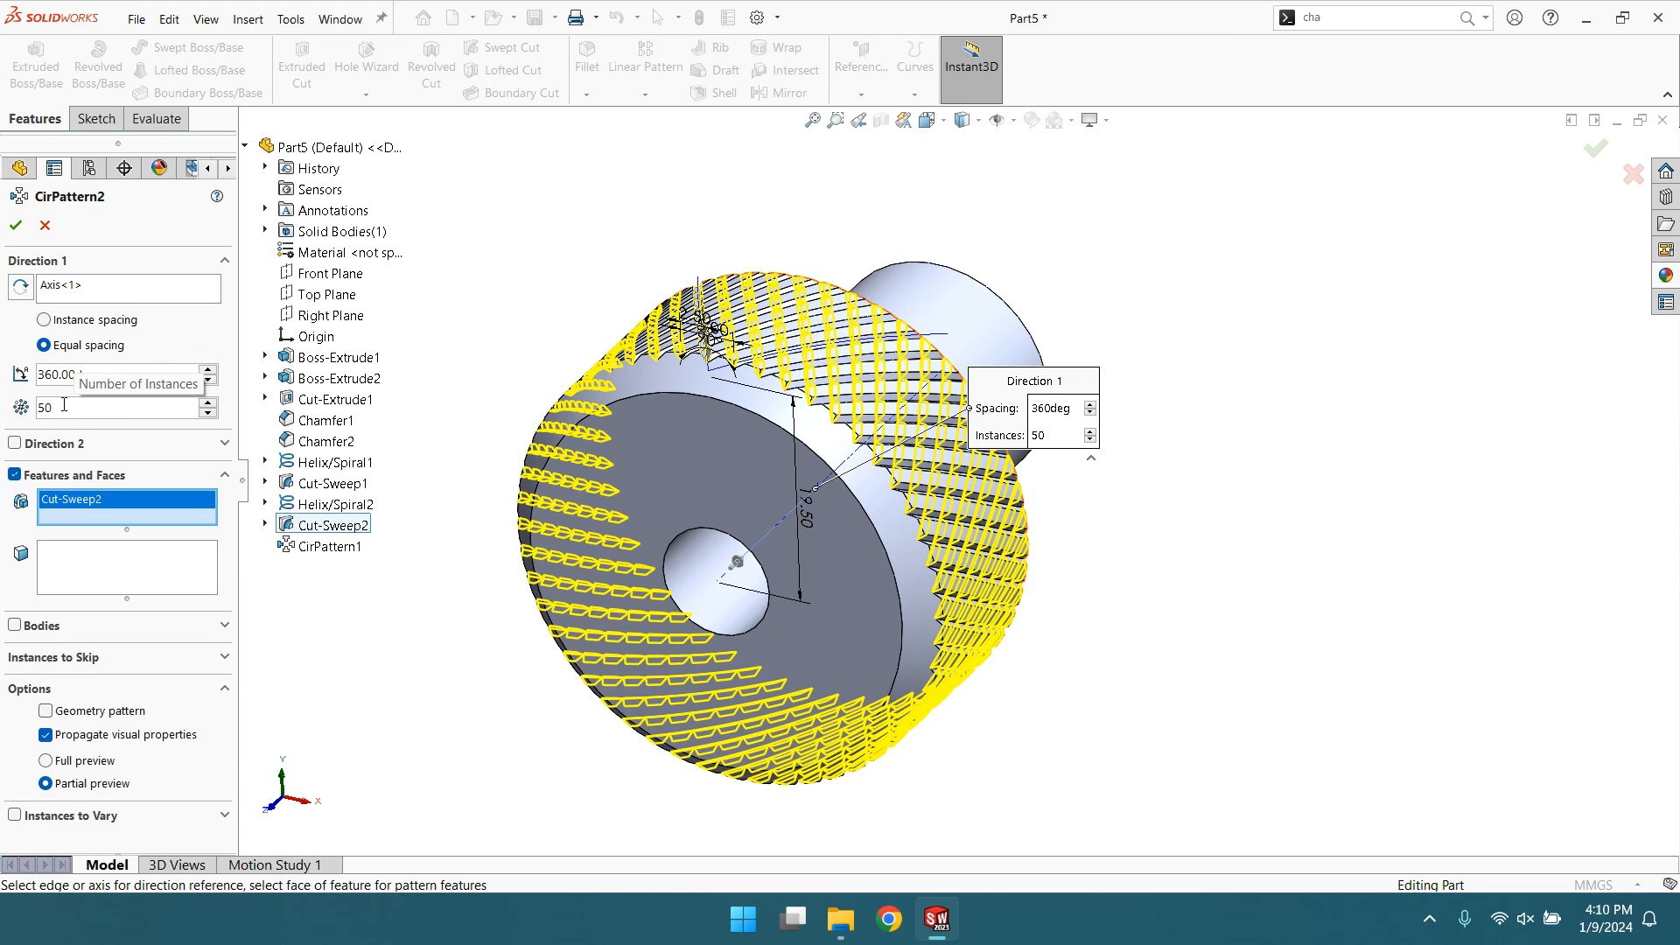
{"action": "left_click", "coordinate": [16, 224]}
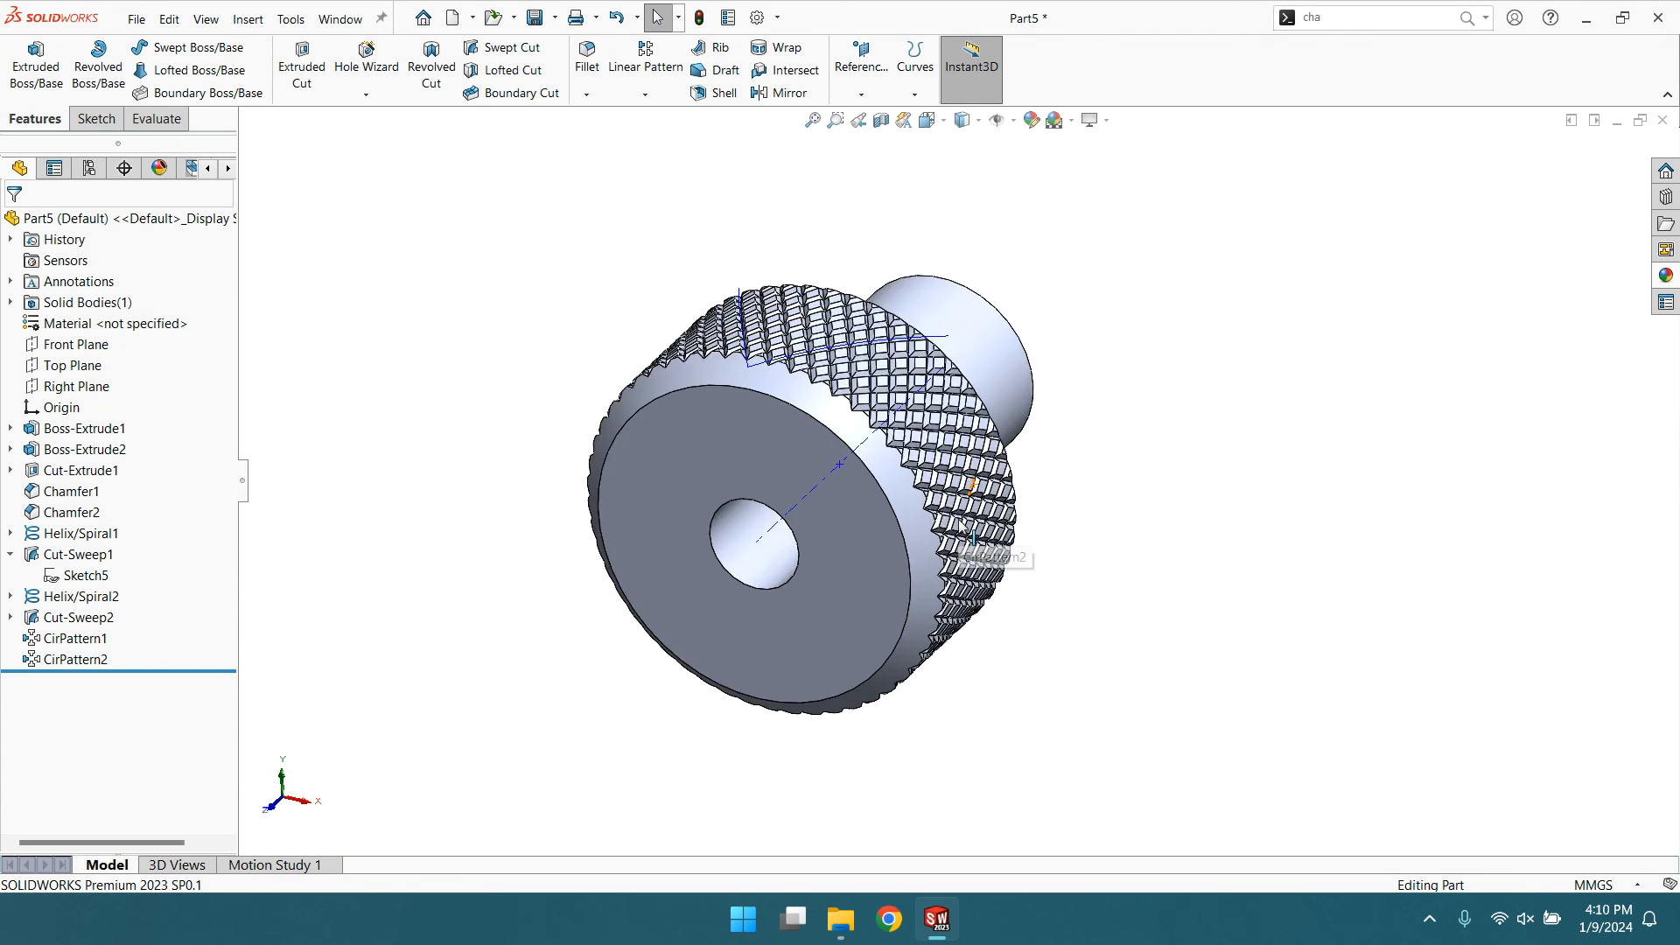
- Examine the crossed grooves of both circular patterns around the large cylinder, up close and from the side
{"action": "scroll", "coordinate": [975, 518], "scroll_direction": "down", "scroll_amount": 4}
{"action": "scroll", "coordinate": [989, 479], "scroll_direction": "up", "scroll_amount": 5}
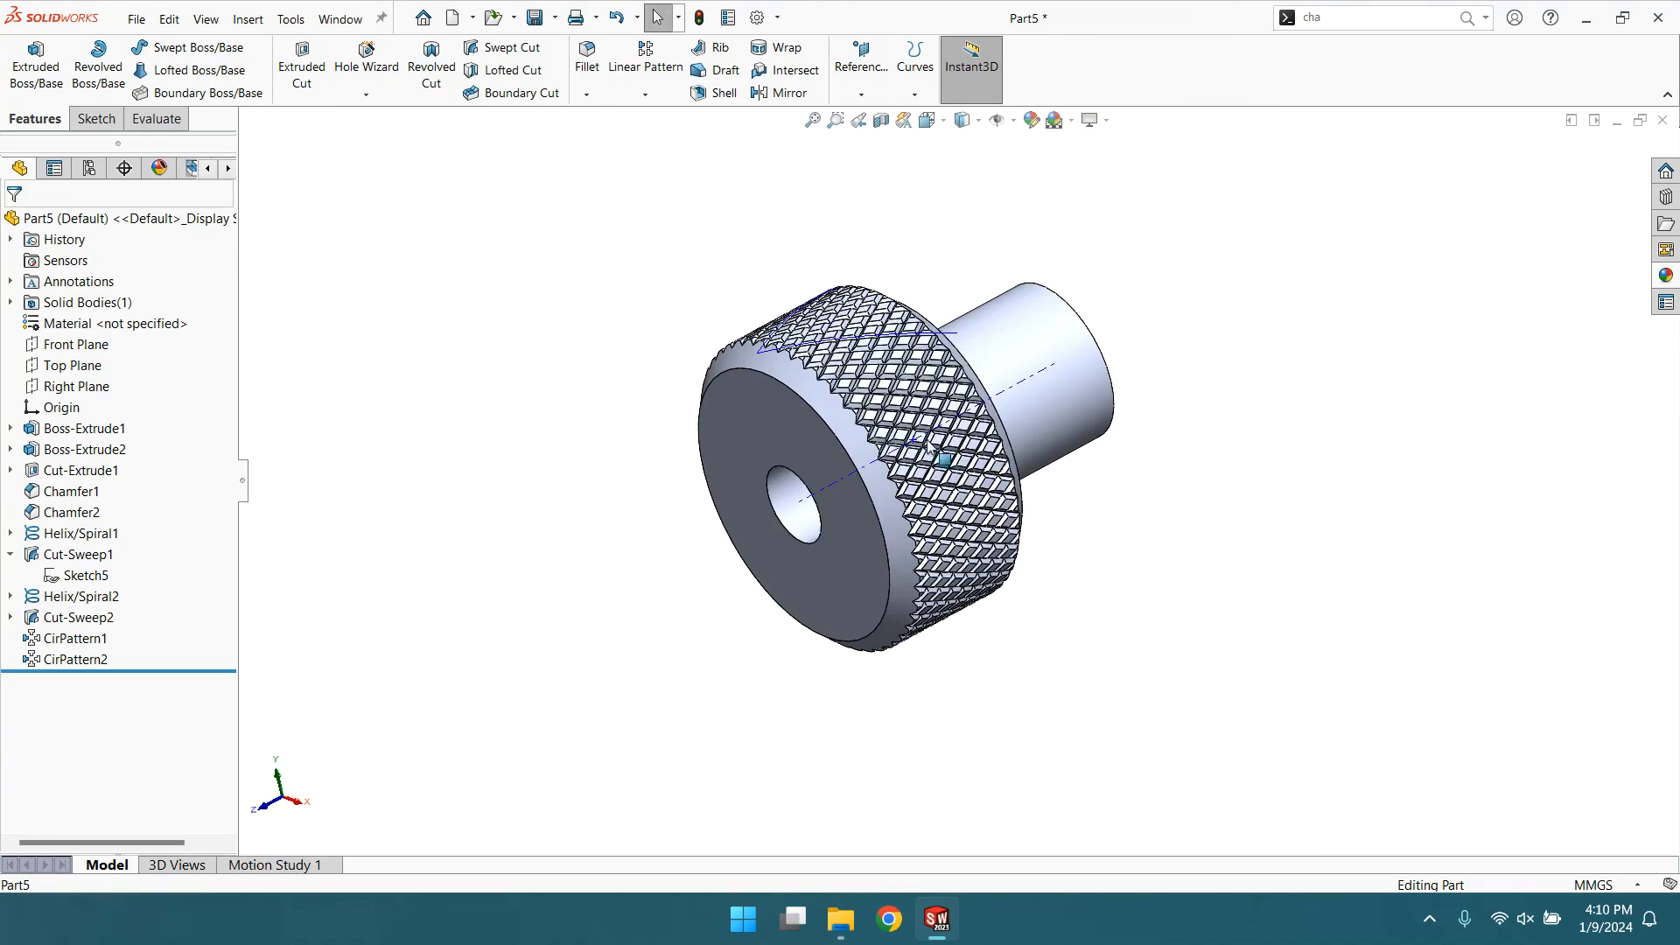
{"action": "scroll", "coordinate": [929, 450], "scroll_direction": "down", "scroll_amount": 4}
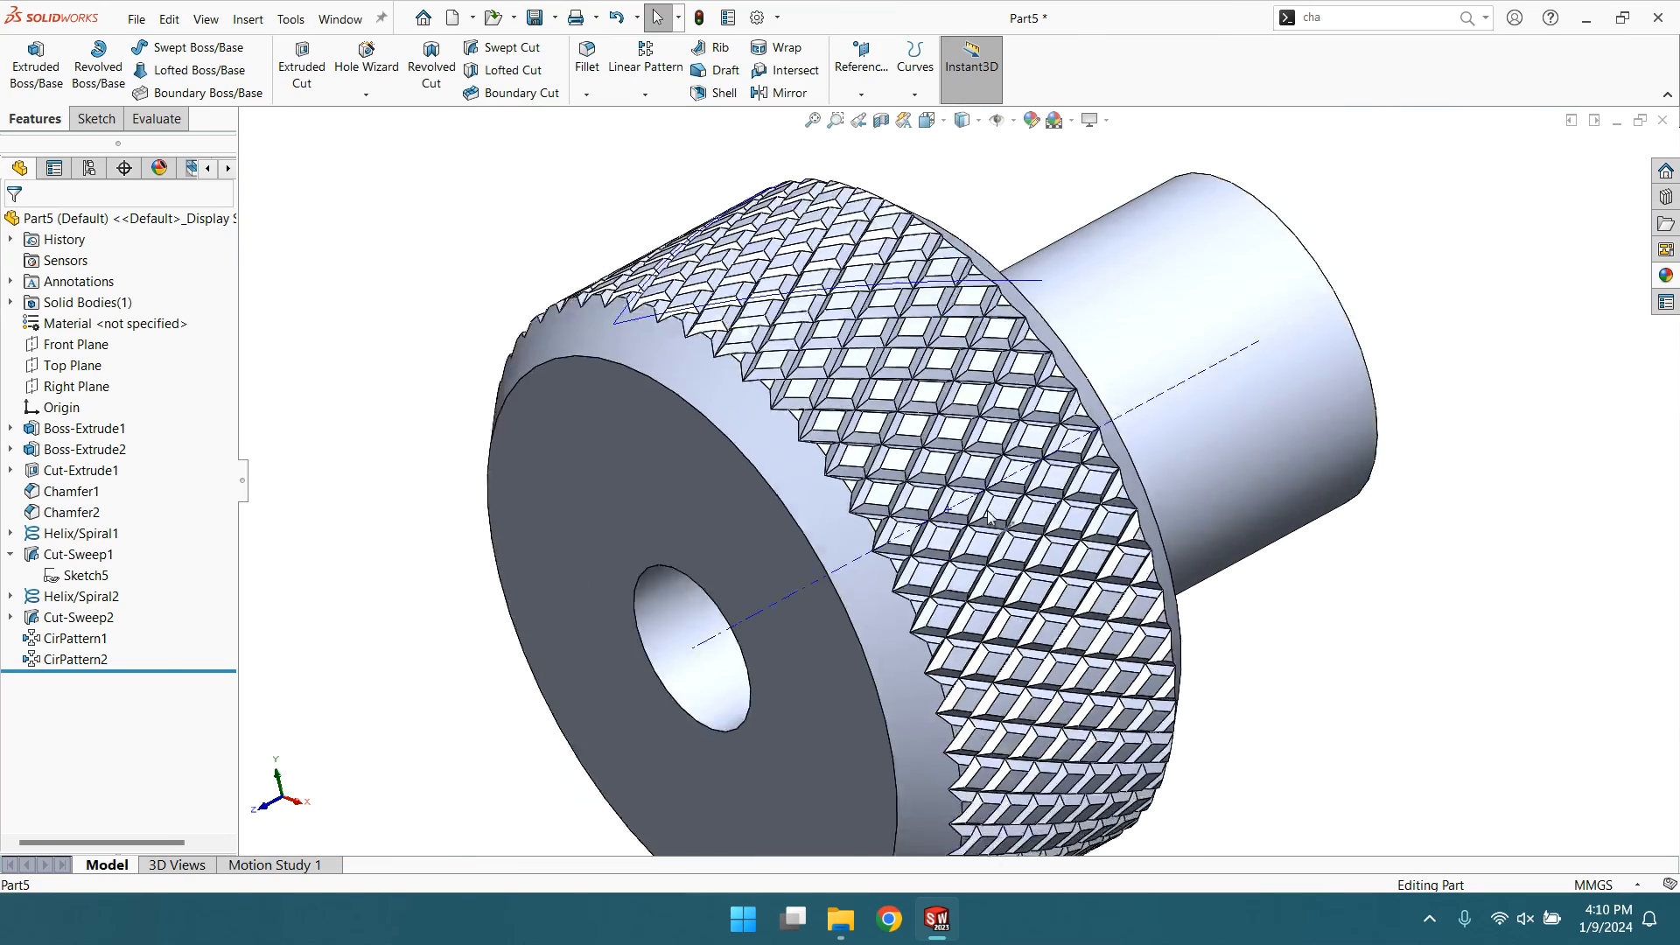
{"action": "scroll", "coordinate": [990, 516], "scroll_direction": "up", "scroll_amount": 3}
{"action": "scroll", "coordinate": [995, 535], "scroll_direction": "down", "scroll_amount": 2}
{"action": "middle_click_drag", "start_coordinate": [1317, 534], "coordinate": [1378, 484]}
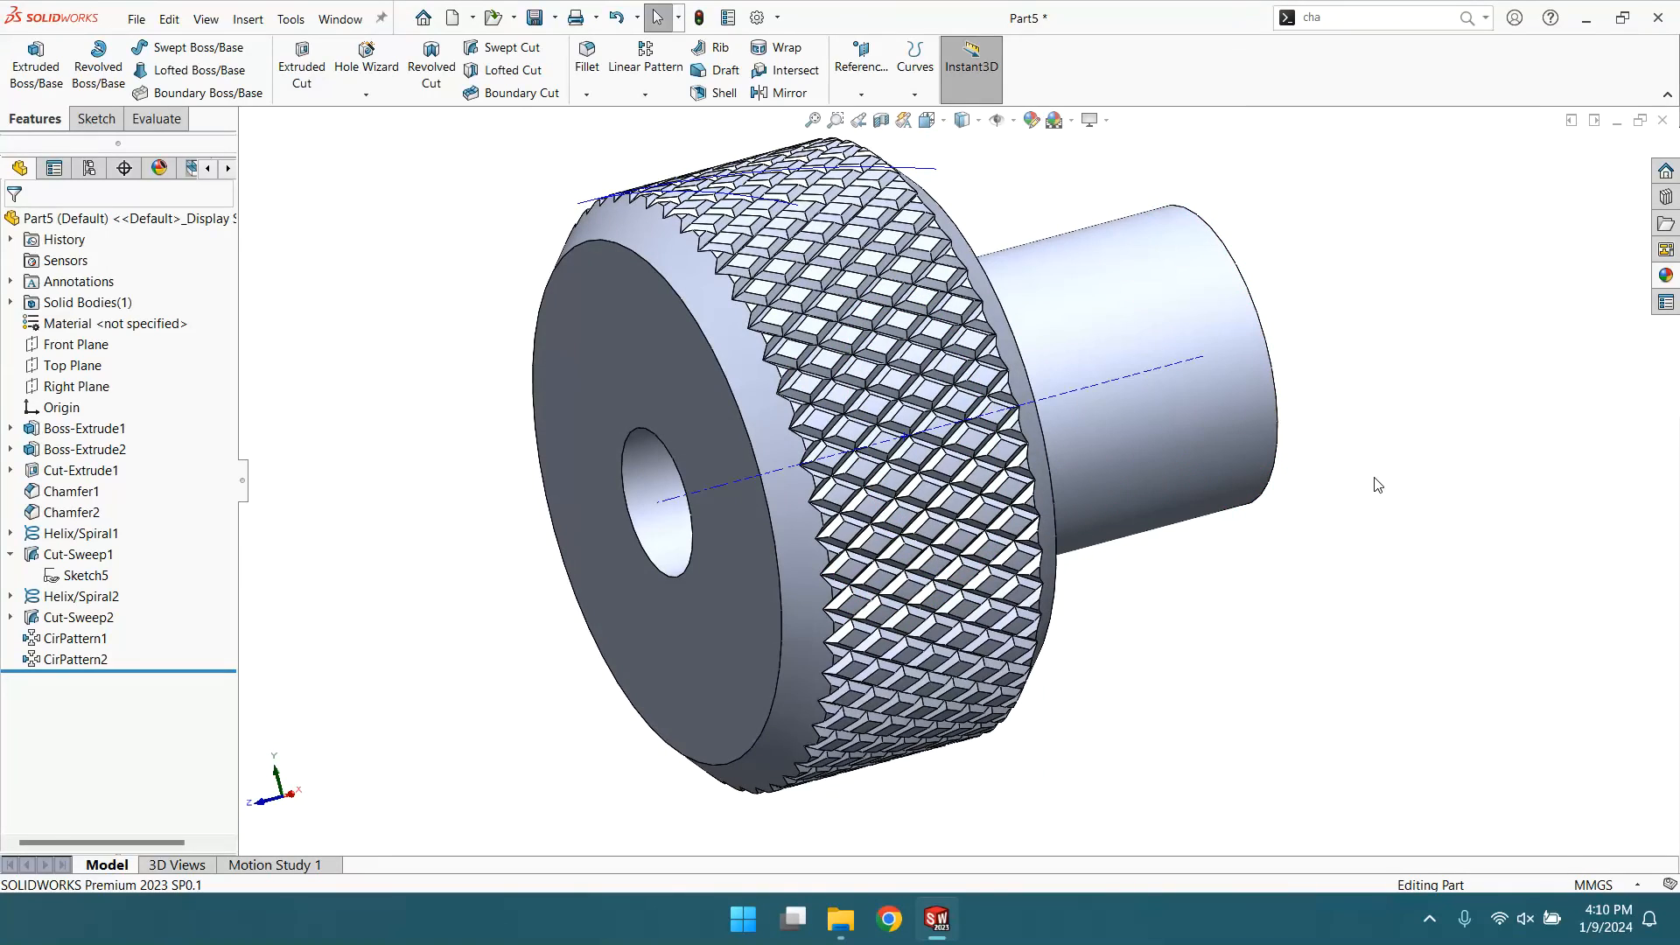
{"action": "left_click", "coordinate": [1104, 388]}
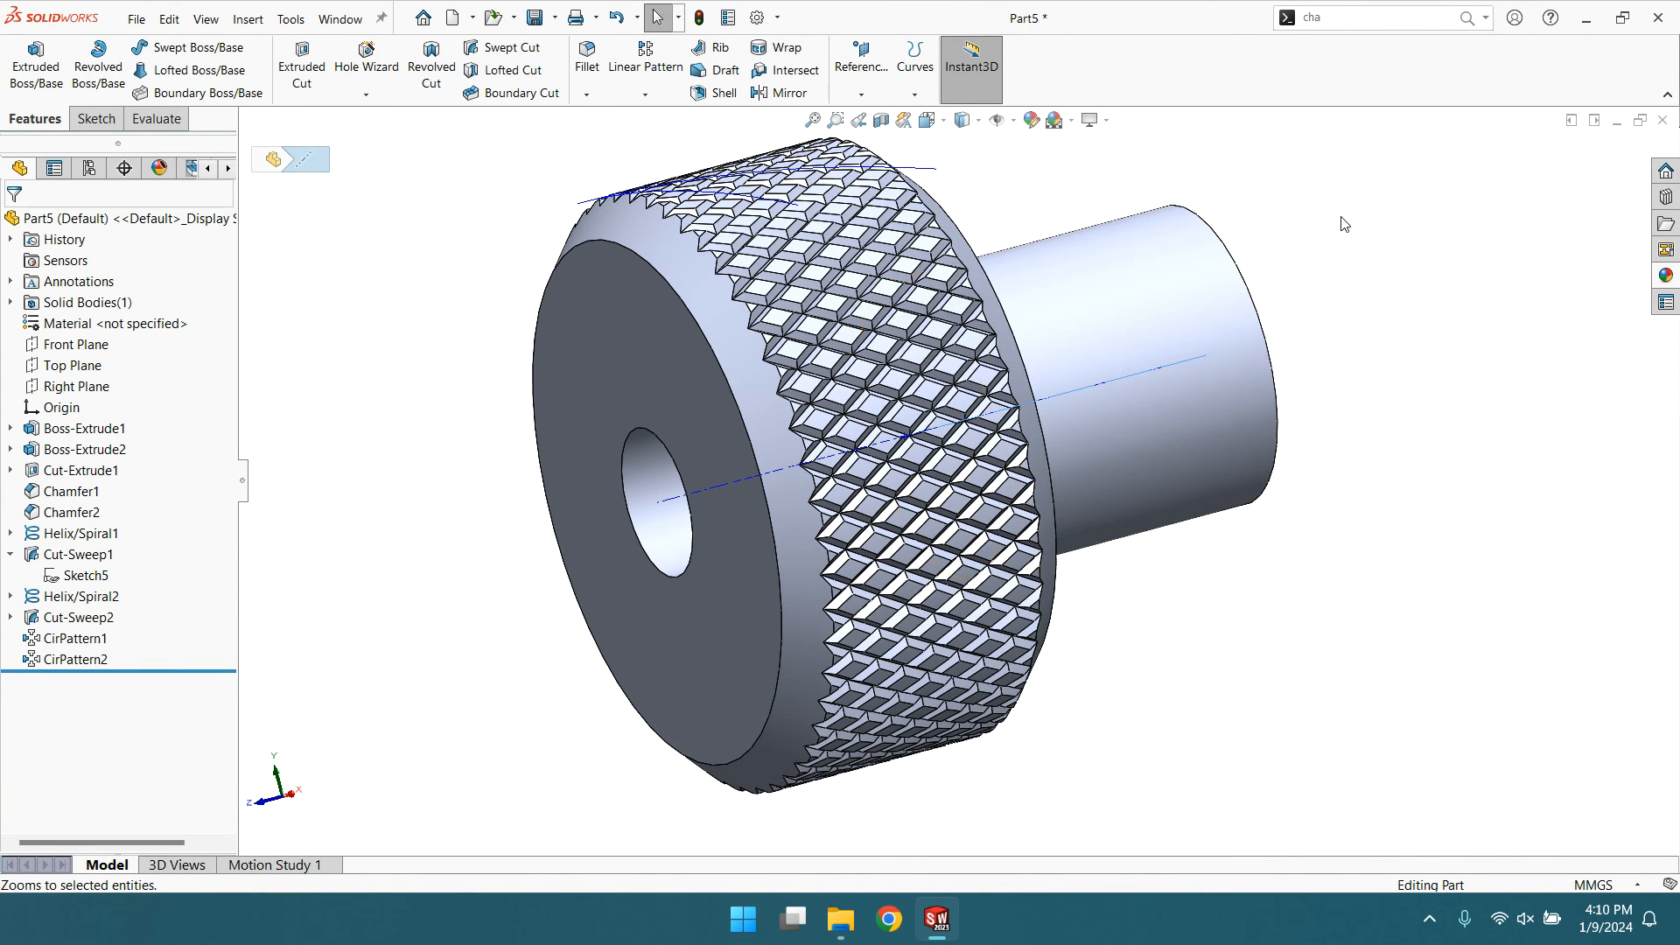
{"action": "scroll", "coordinate": [1198, 315], "scroll_direction": "up", "scroll_amount": 5}
{"action": "scroll", "coordinate": [935, 371], "scroll_direction": "down", "scroll_amount": 5}
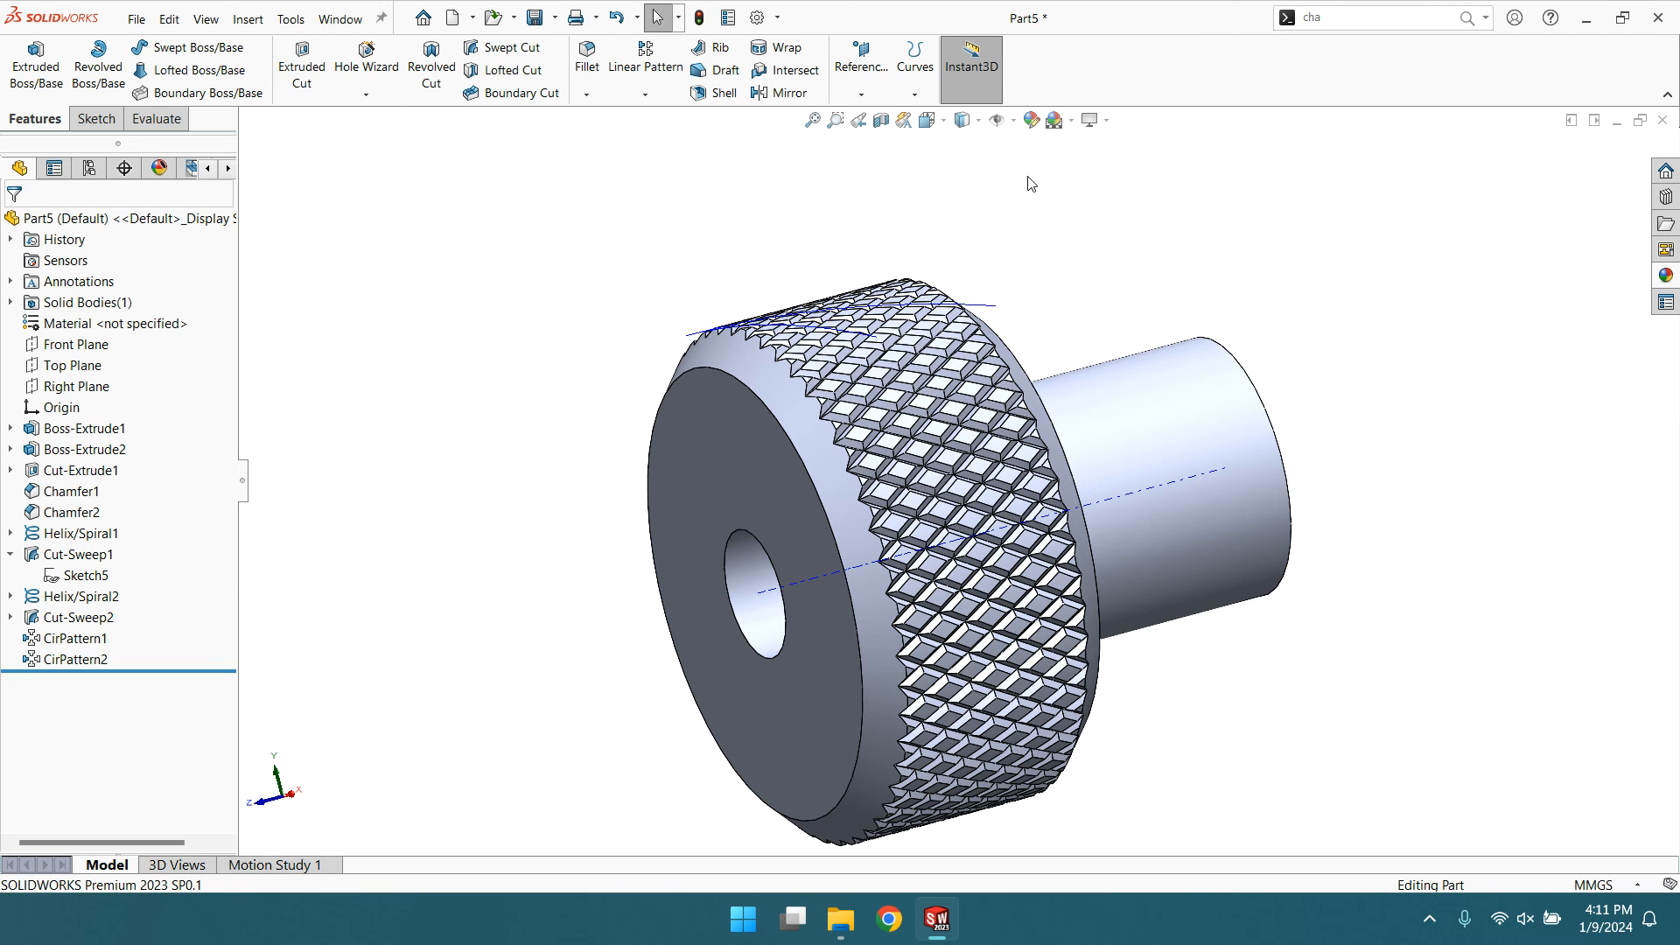
- Hide the temporary axes and the helix curves so only the solid knob is displayed
{"action": "mouse_move", "coordinate": [997, 120]}
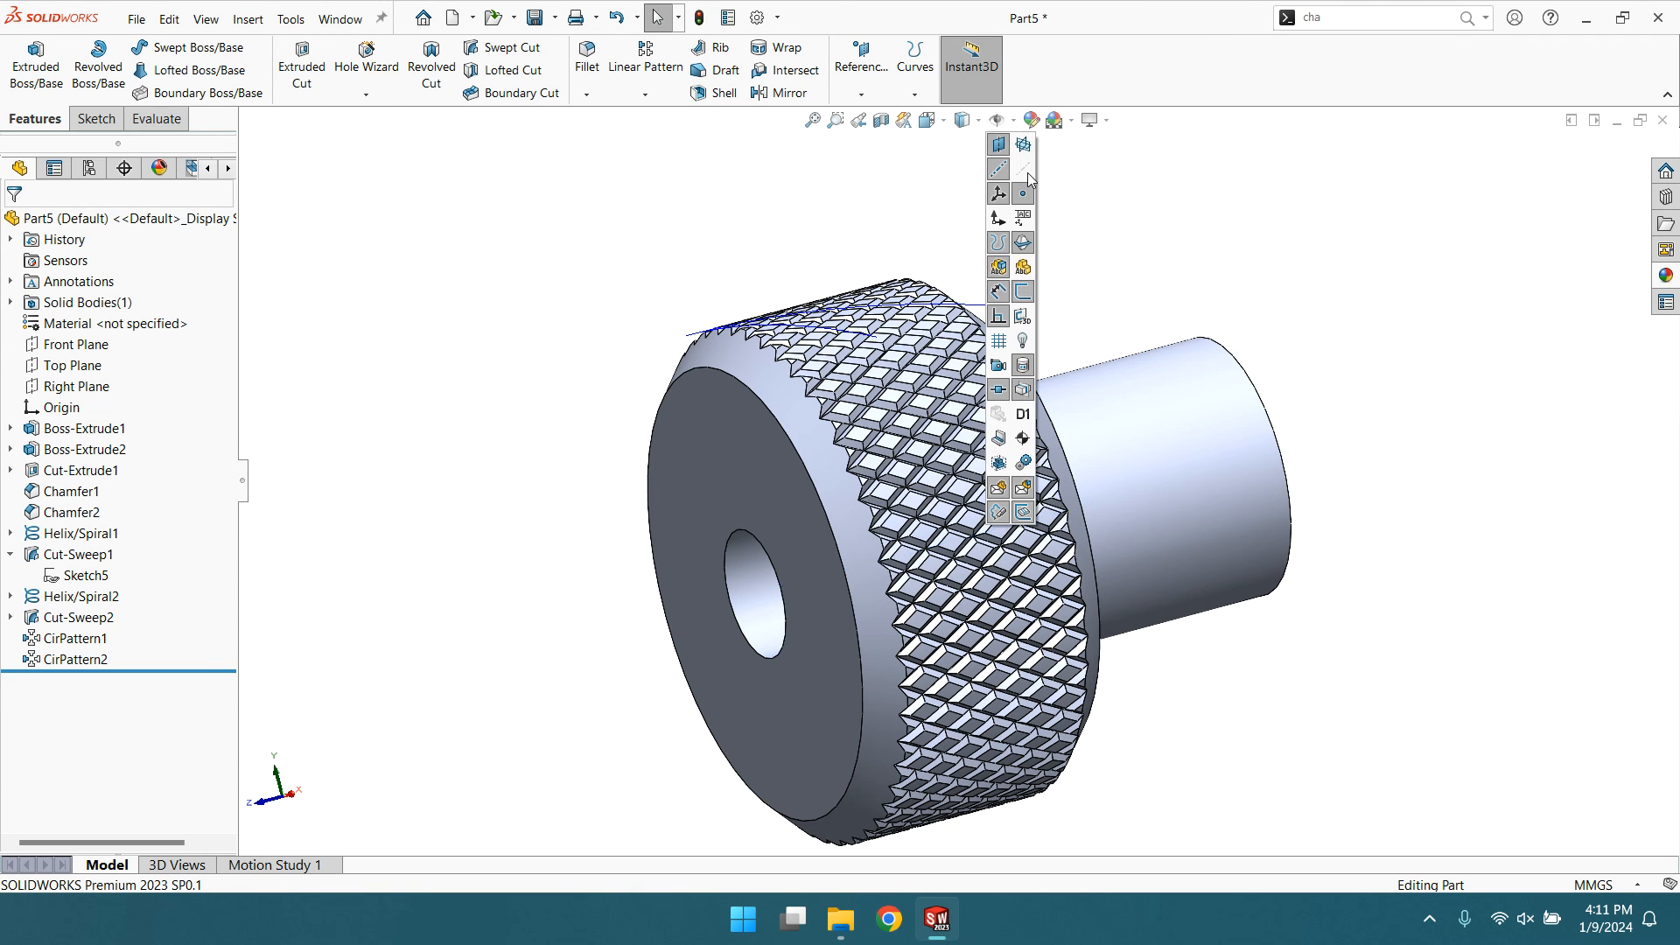
{"action": "left_click", "coordinate": [969, 308]}
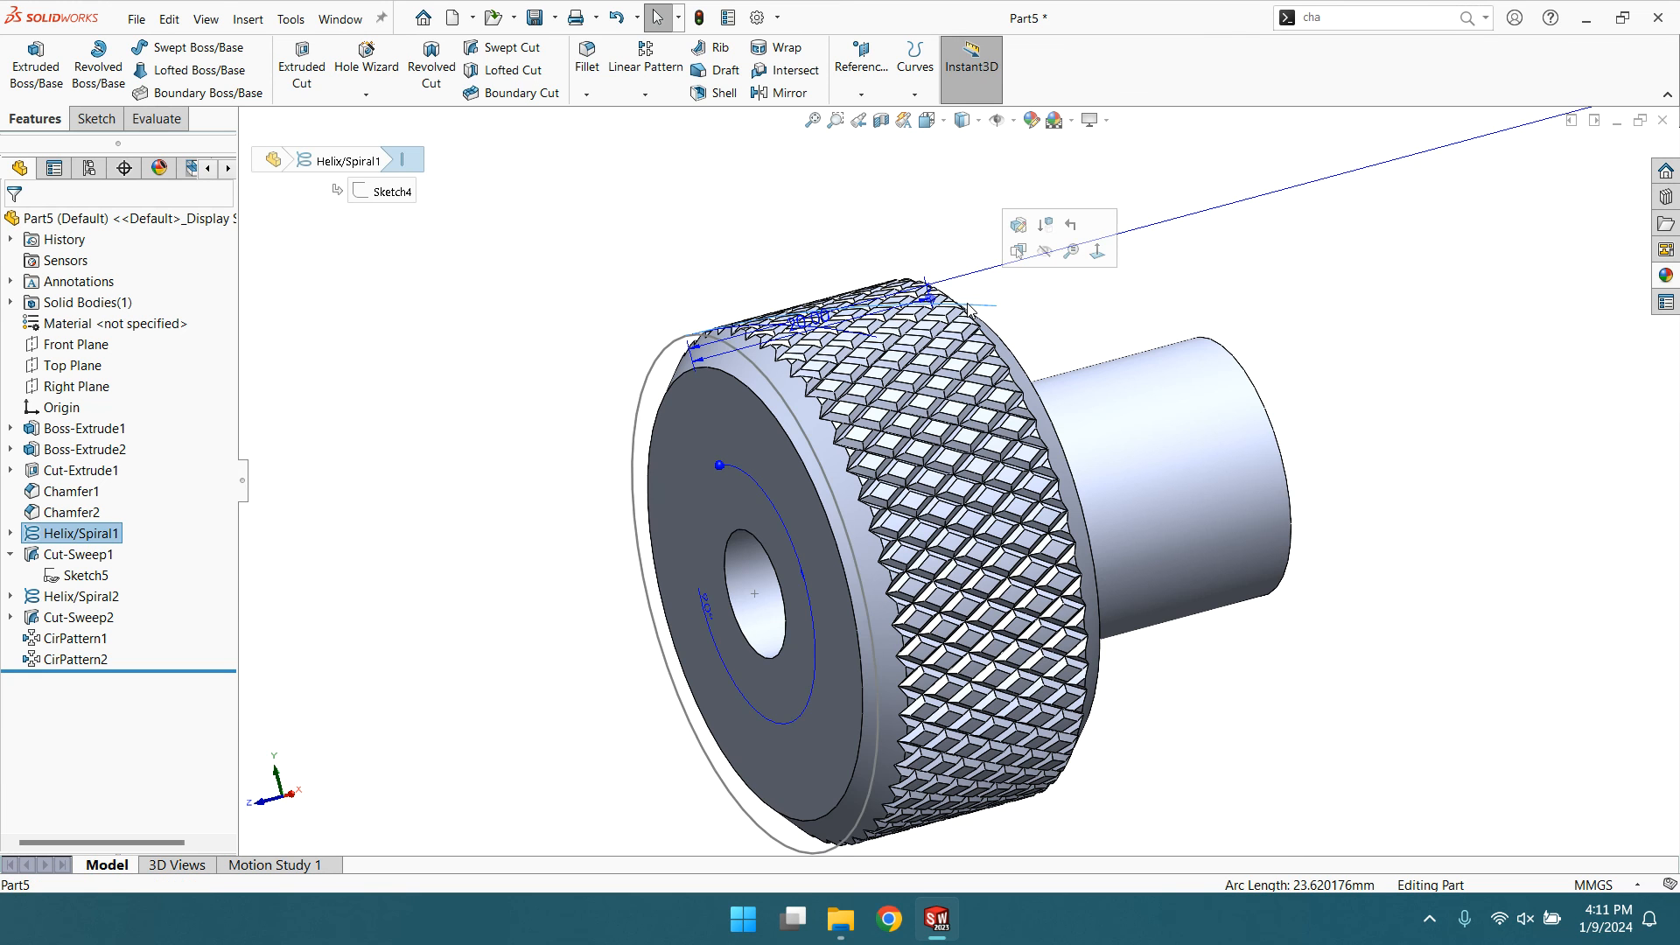
{"action": "left_click", "coordinate": [997, 209]}
{"action": "scroll", "coordinate": [1033, 508], "scroll_direction": "up", "scroll_amount": 3}
{"action": "scroll", "coordinate": [968, 534], "scroll_direction": "down", "scroll_amount": 2}
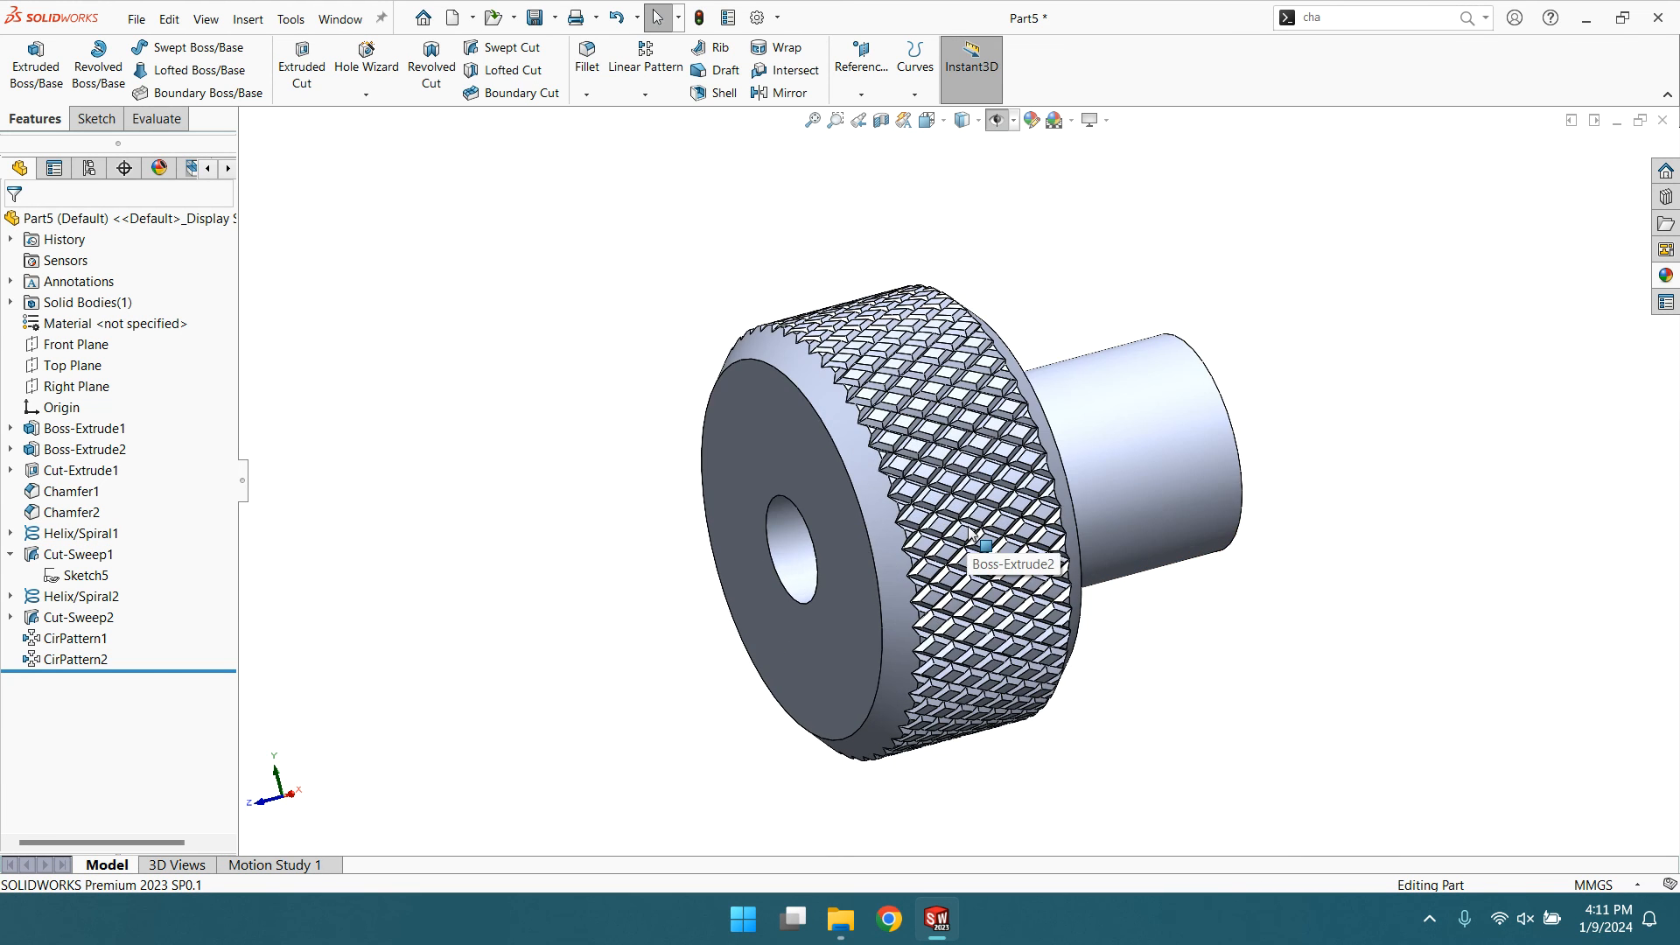
- Inspect the finished diamond knurling and the chamfered front edge of the knob from several angles and distances
{"action": "scroll", "coordinate": [980, 516], "scroll_direction": "down", "scroll_amount": 3}
{"action": "scroll", "coordinate": [996, 493], "scroll_direction": "up", "scroll_amount": 2}
{"action": "middle_click_drag", "start_coordinate": [994, 489], "coordinate": [1042, 497]}
{"action": "scroll", "coordinate": [960, 482], "scroll_direction": "up", "scroll_amount": 3}
{"action": "scroll", "coordinate": [984, 499], "scroll_direction": "down", "scroll_amount": 2}
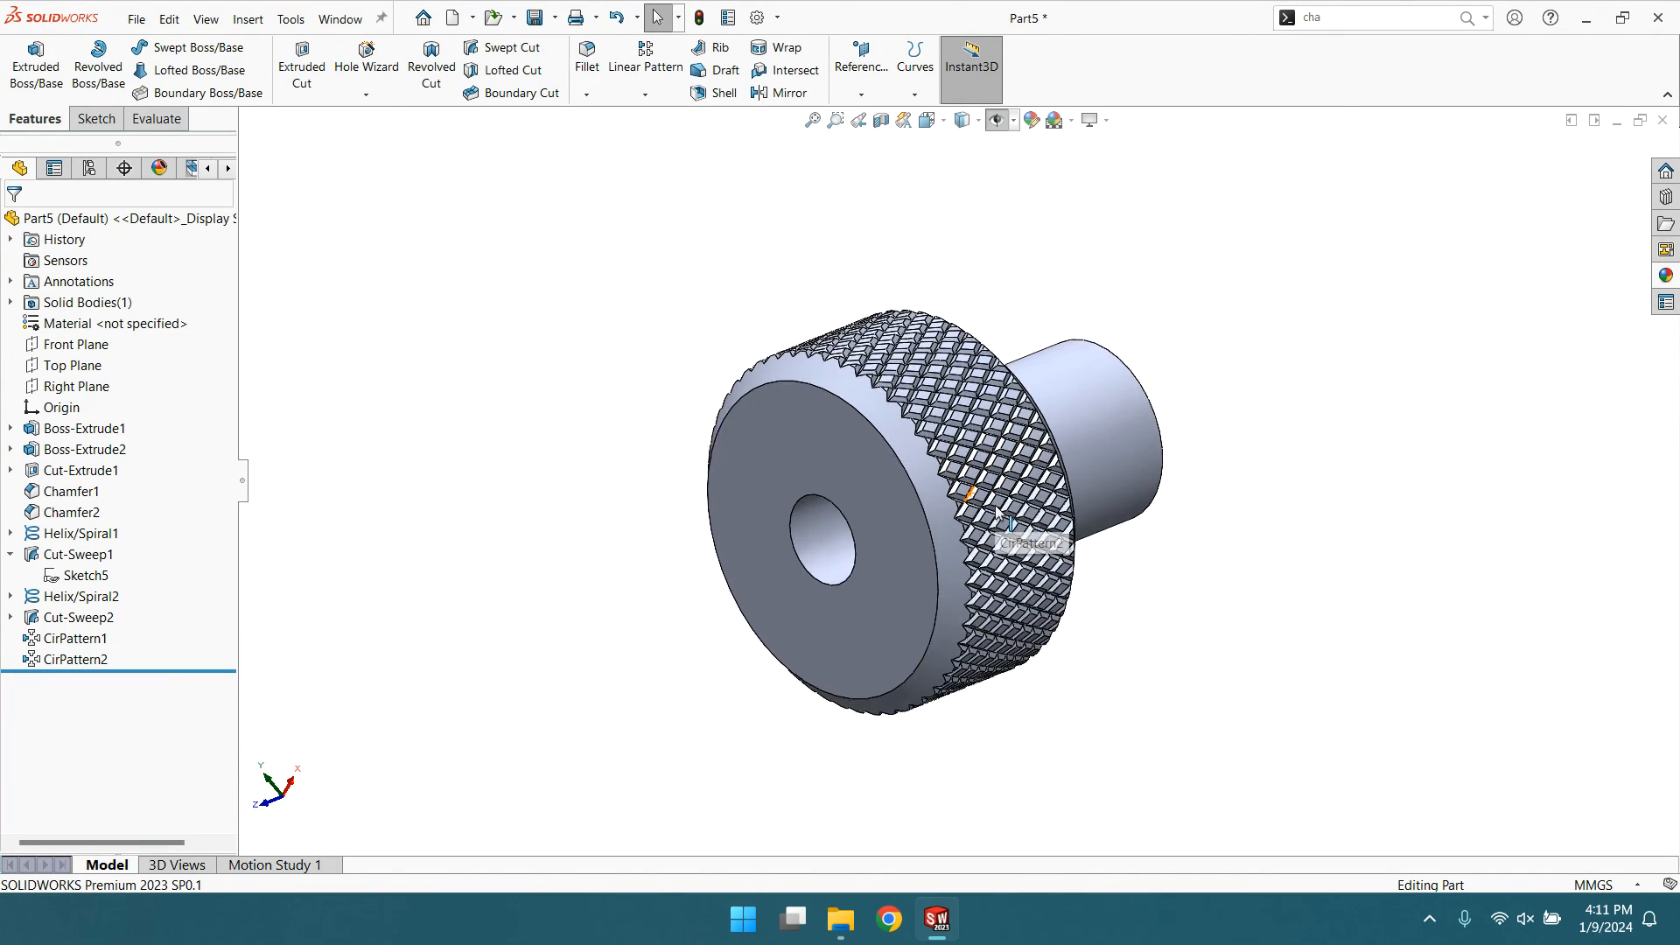
{"action": "mouse_move", "coordinate": [1239, 546]}
{"action": "middle_mouse_down"}
{"action": "mouse_move", "coordinate": [1125, 664]}
{"action": "mouse_move", "coordinate": [1173, 548]}
{"action": "mouse_move", "coordinate": [1221, 565]}
{"action": "middle_mouse_up"}
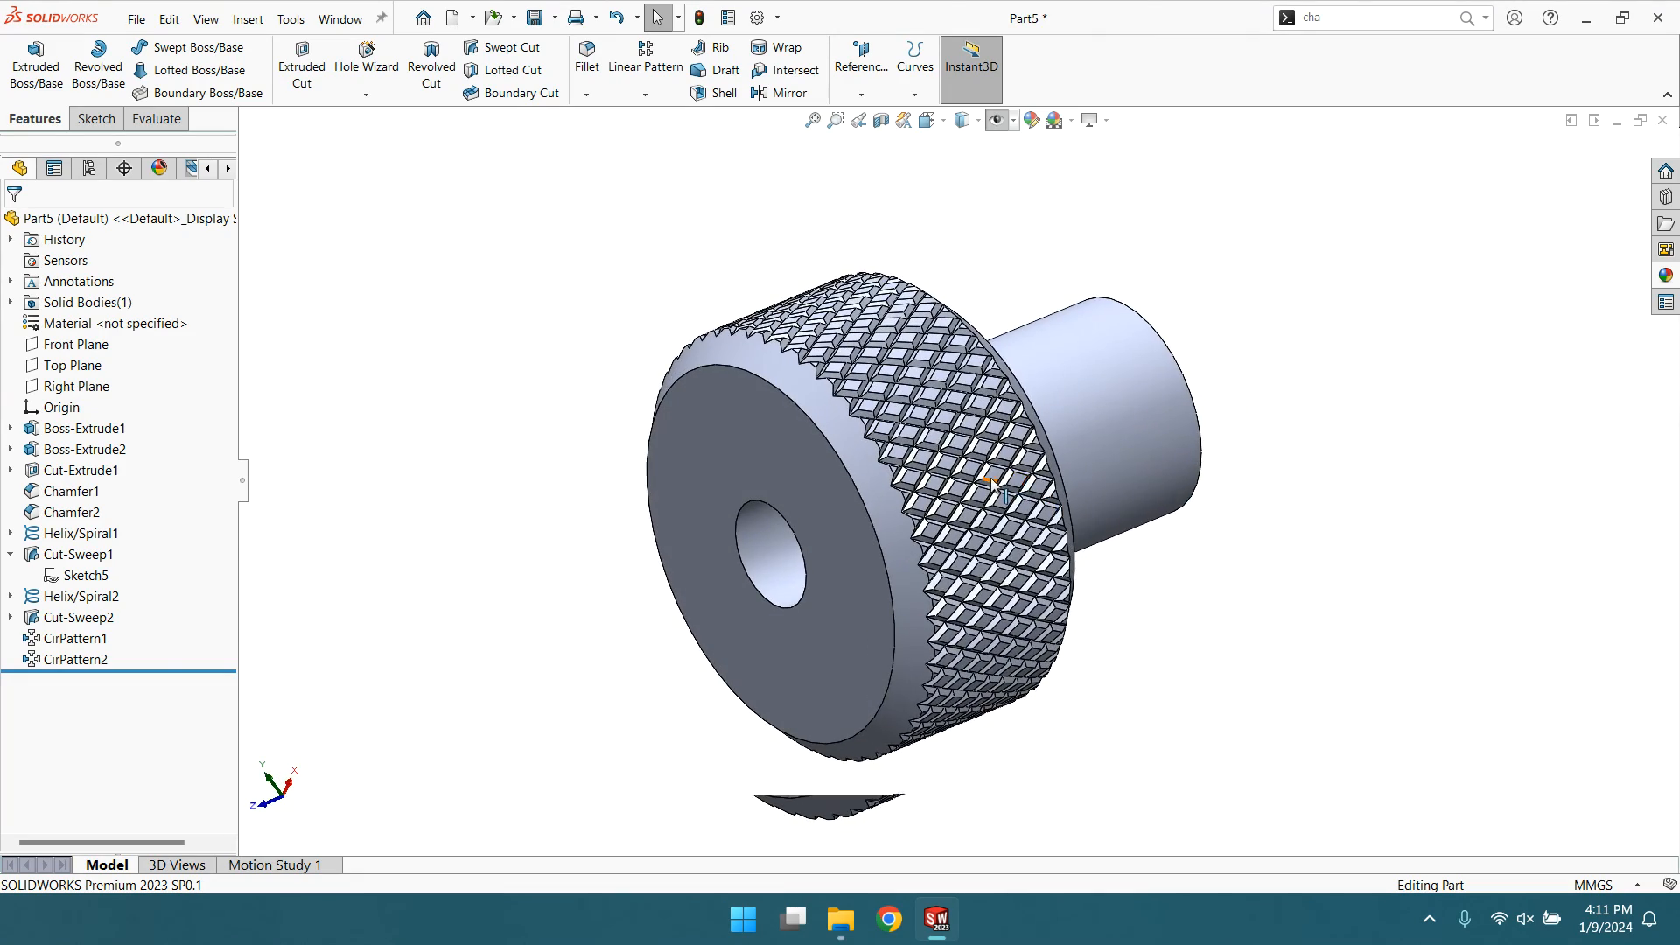
{"action": "scroll", "coordinate": [990, 485], "scroll_direction": "down", "scroll_amount": 3}
{"action": "scroll", "coordinate": [971, 499], "scroll_direction": "up", "scroll_amount": 5}
{"action": "scroll", "coordinate": [953, 517], "scroll_direction": "down", "scroll_amount": 1}
{"action": "scroll", "coordinate": [925, 504], "scroll_direction": "down", "scroll_amount": 3}
{"action": "scroll", "coordinate": [971, 490], "scroll_direction": "up", "scroll_amount": 5}
{"action": "scroll", "coordinate": [957, 452], "scroll_direction": "down", "scroll_amount": 4}
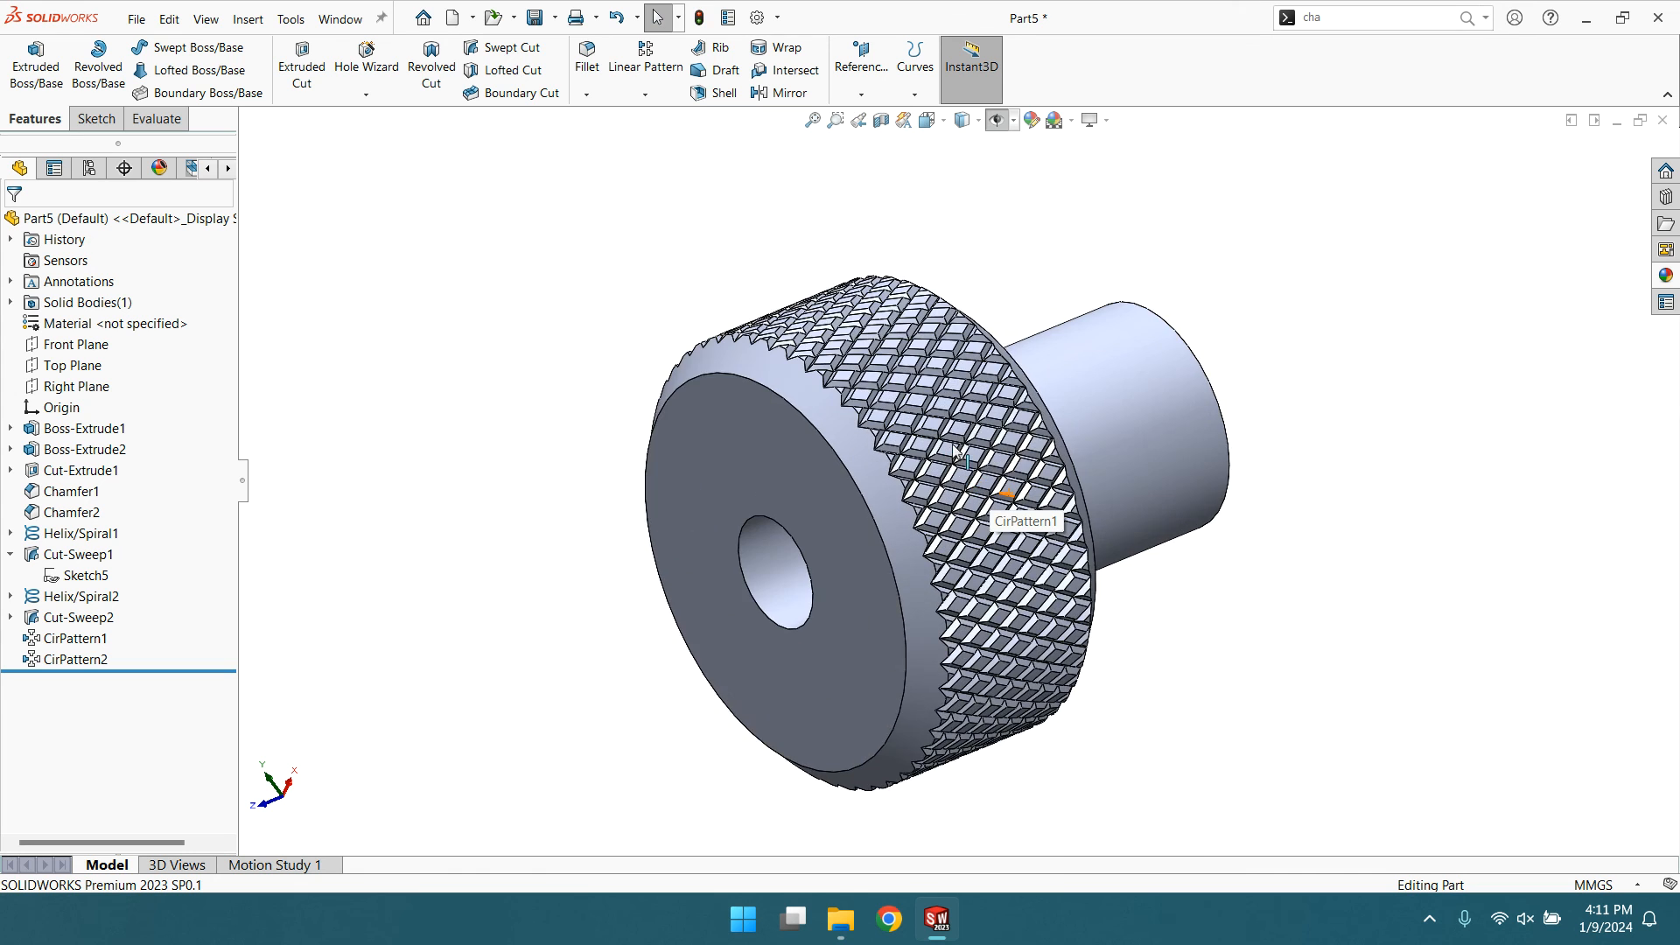
{"action": "scroll", "coordinate": [953, 448], "scroll_direction": "down", "scroll_amount": 2}
{"action": "scroll", "coordinate": [958, 481], "scroll_direction": "up", "scroll_amount": 2}
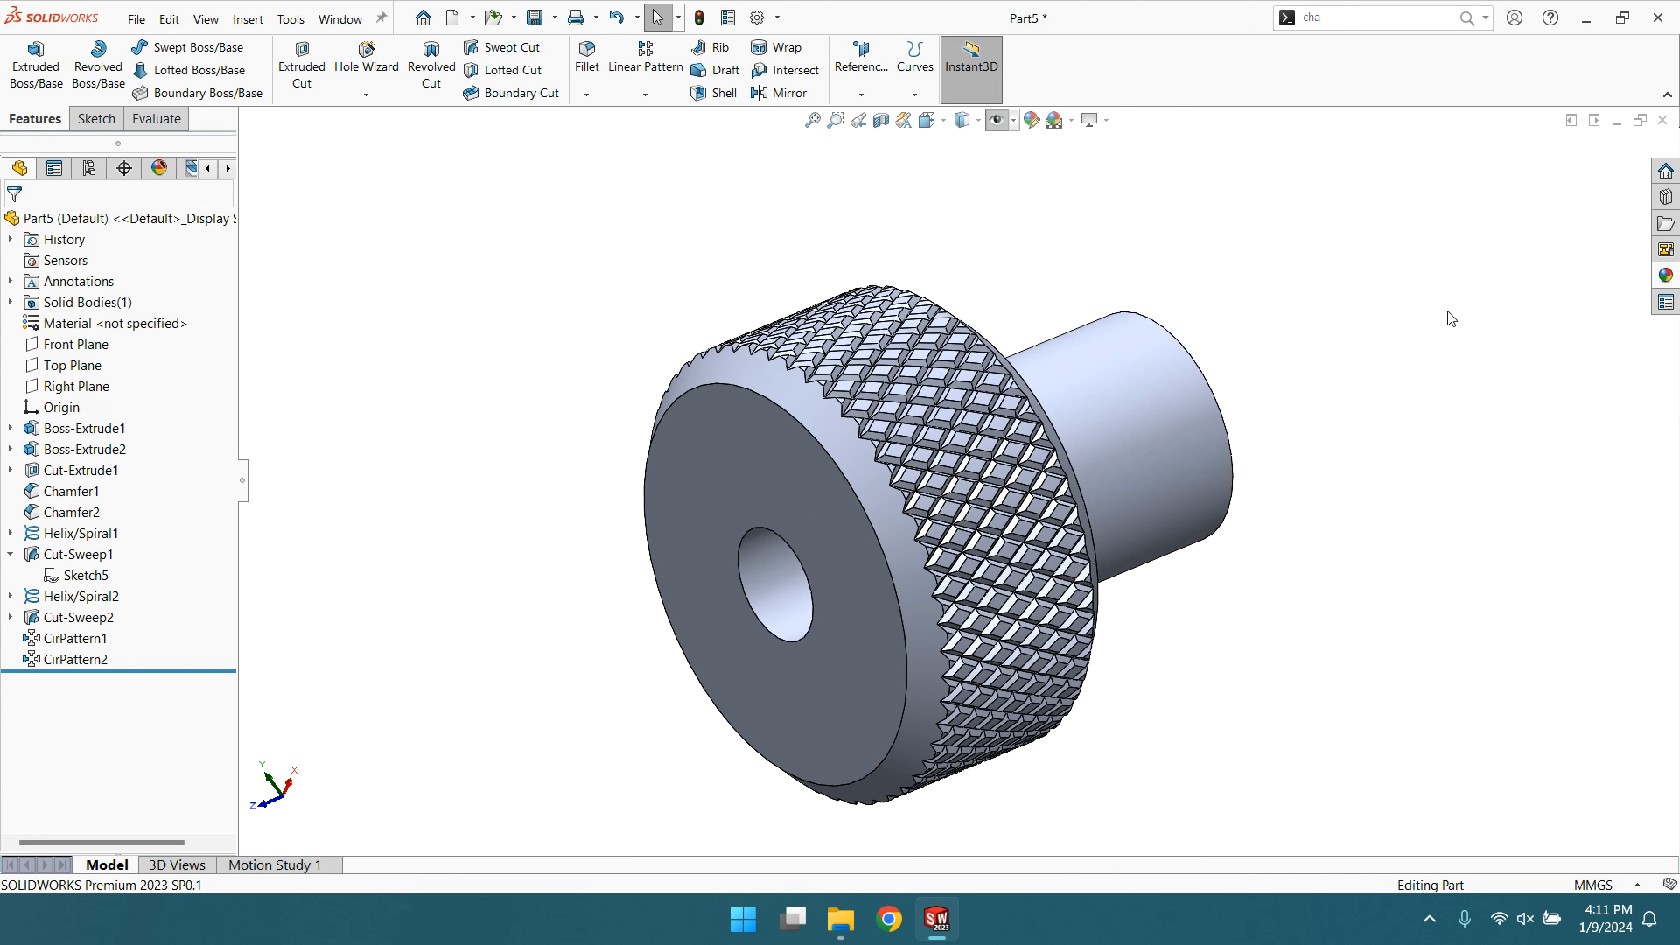
- Apply the polished brass metal appearance to the whole part
{"action": "left_click", "coordinate": [1666, 277]}
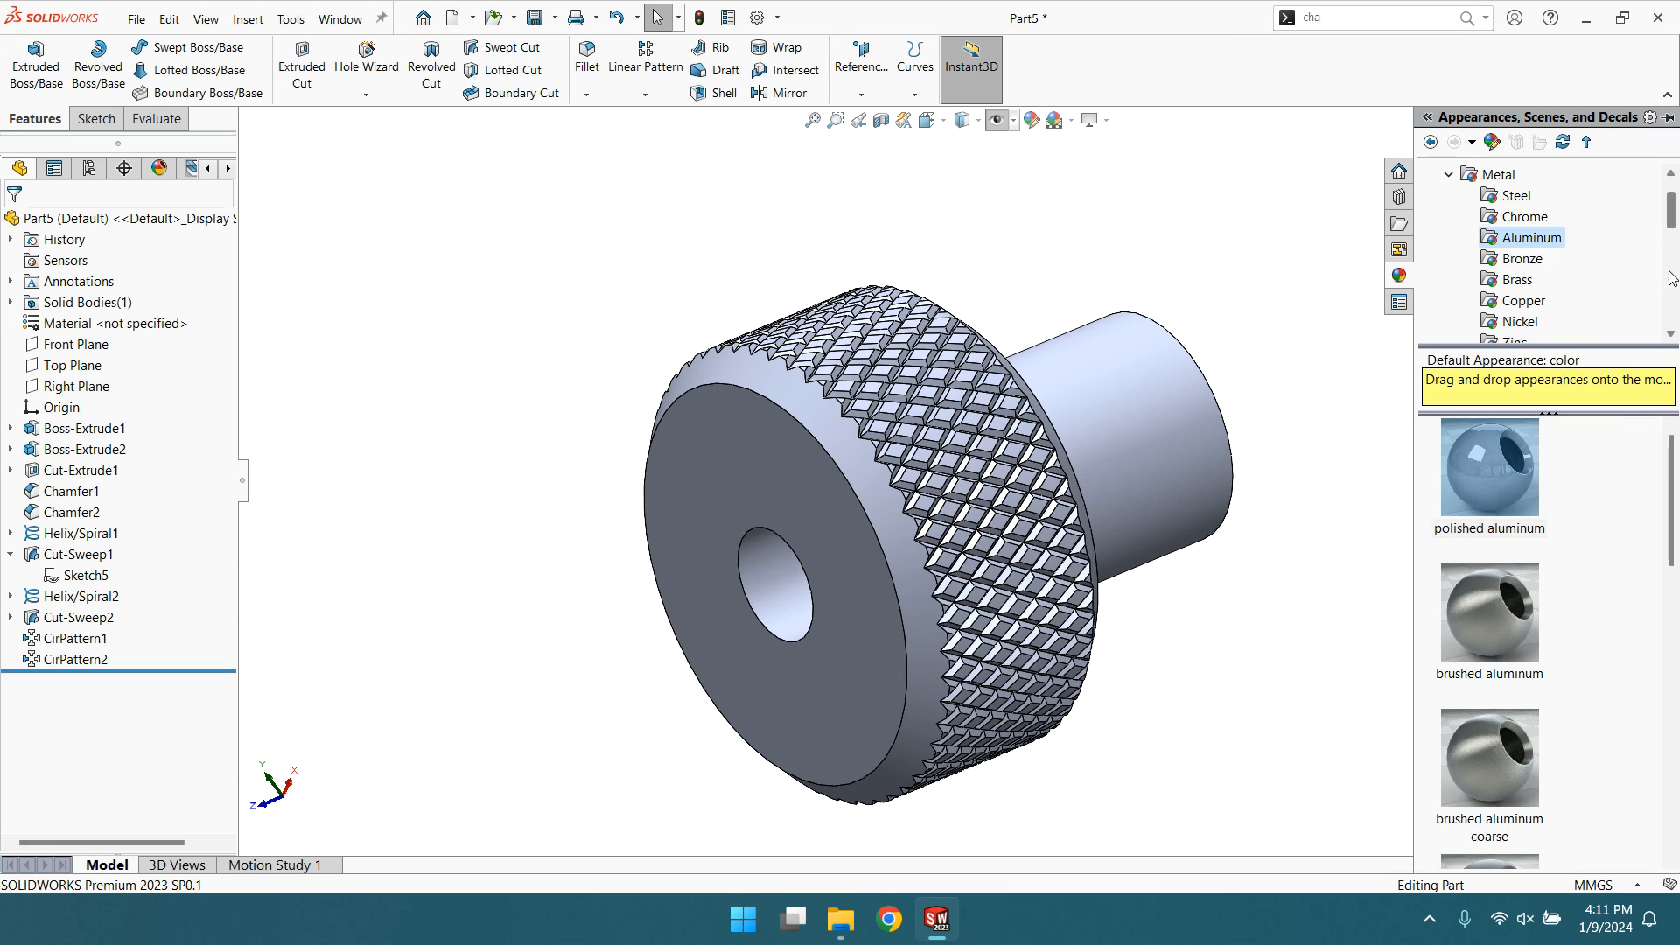
{"action": "left_click", "coordinate": [1448, 175]}
{"action": "left_click", "coordinate": [1448, 175]}
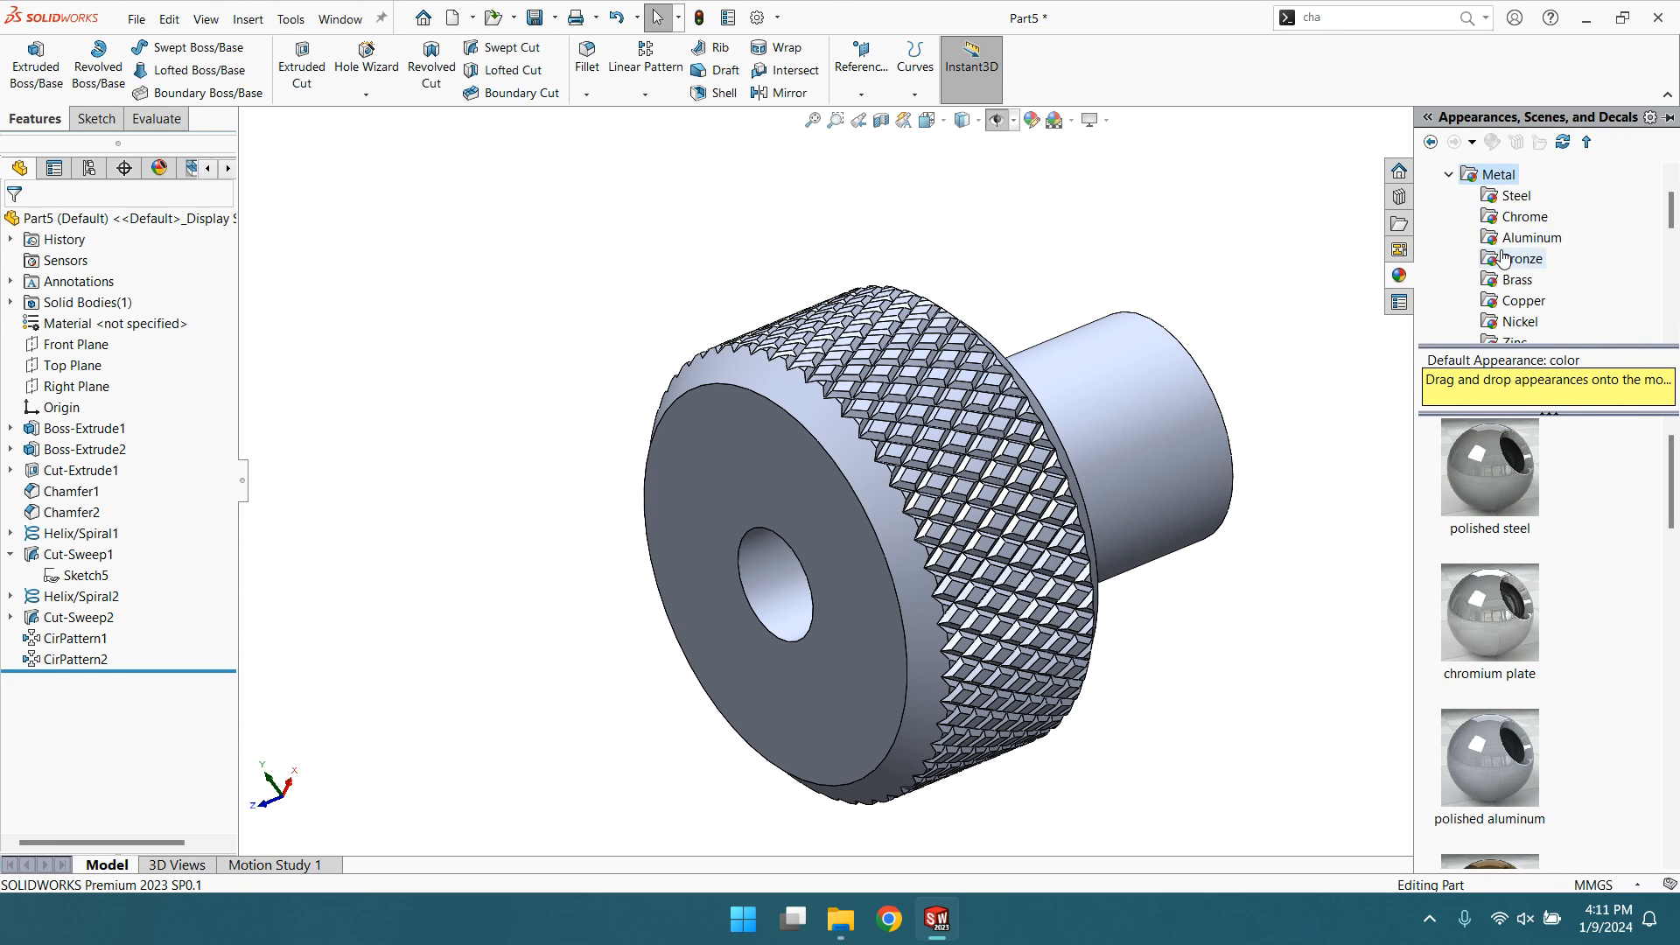
{"action": "left_click", "coordinate": [1497, 287]}
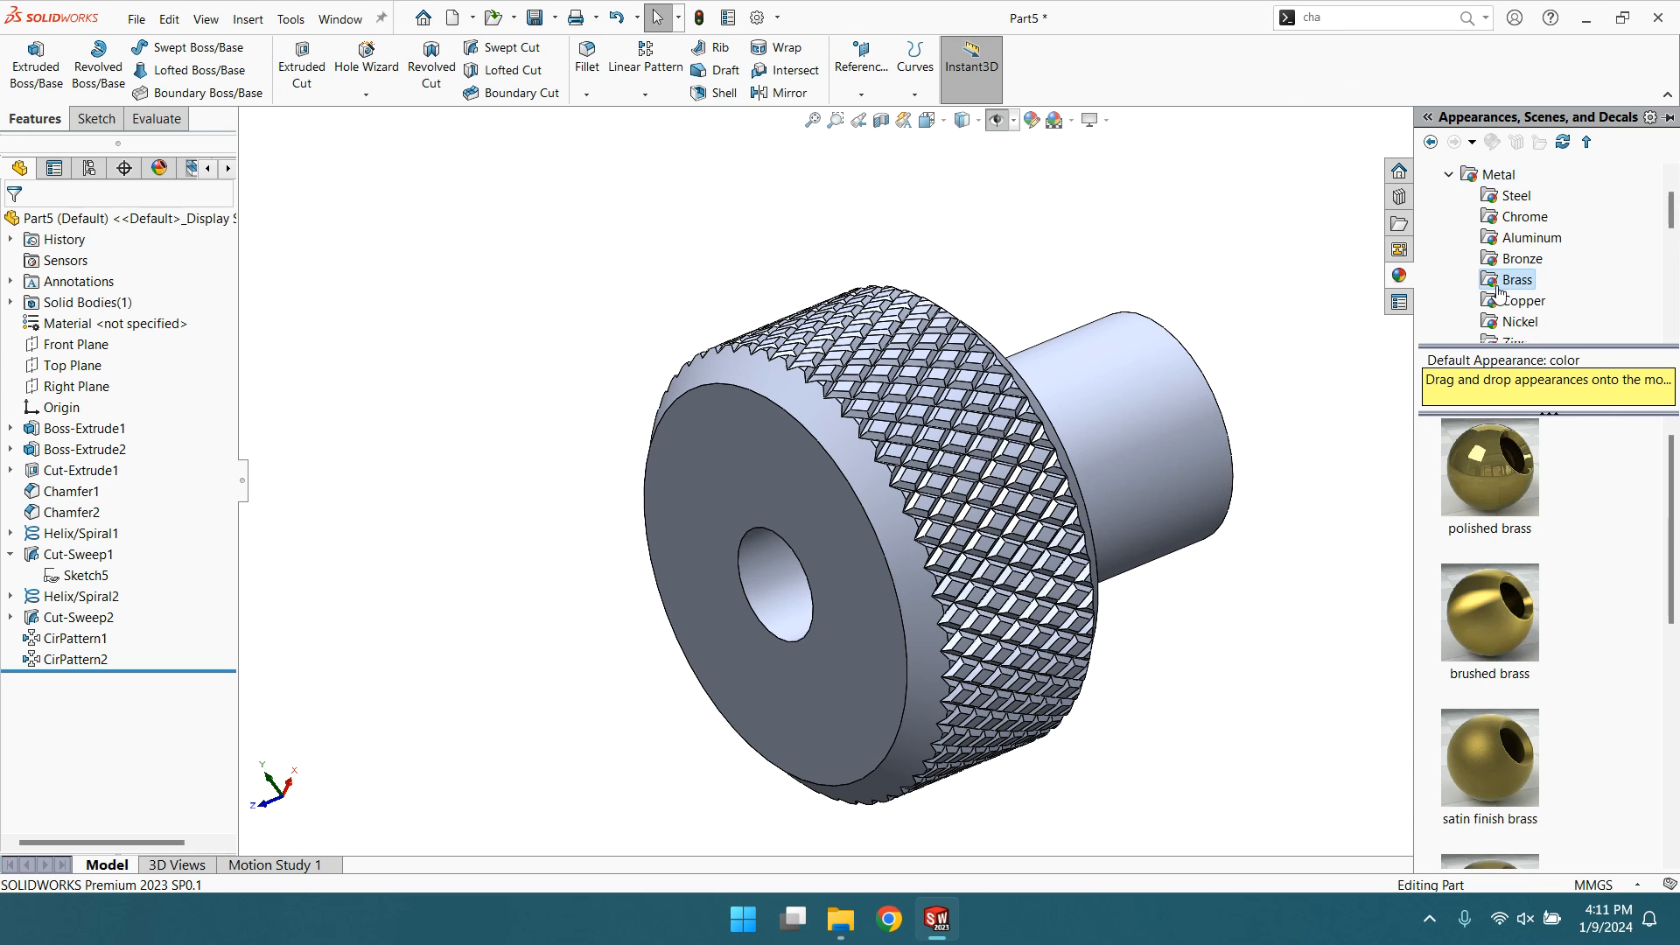
{"action": "left_click_drag", "start_coordinate": [1517, 469], "coordinate": [1042, 481]}
{"action": "left_click", "coordinate": [1058, 480]}
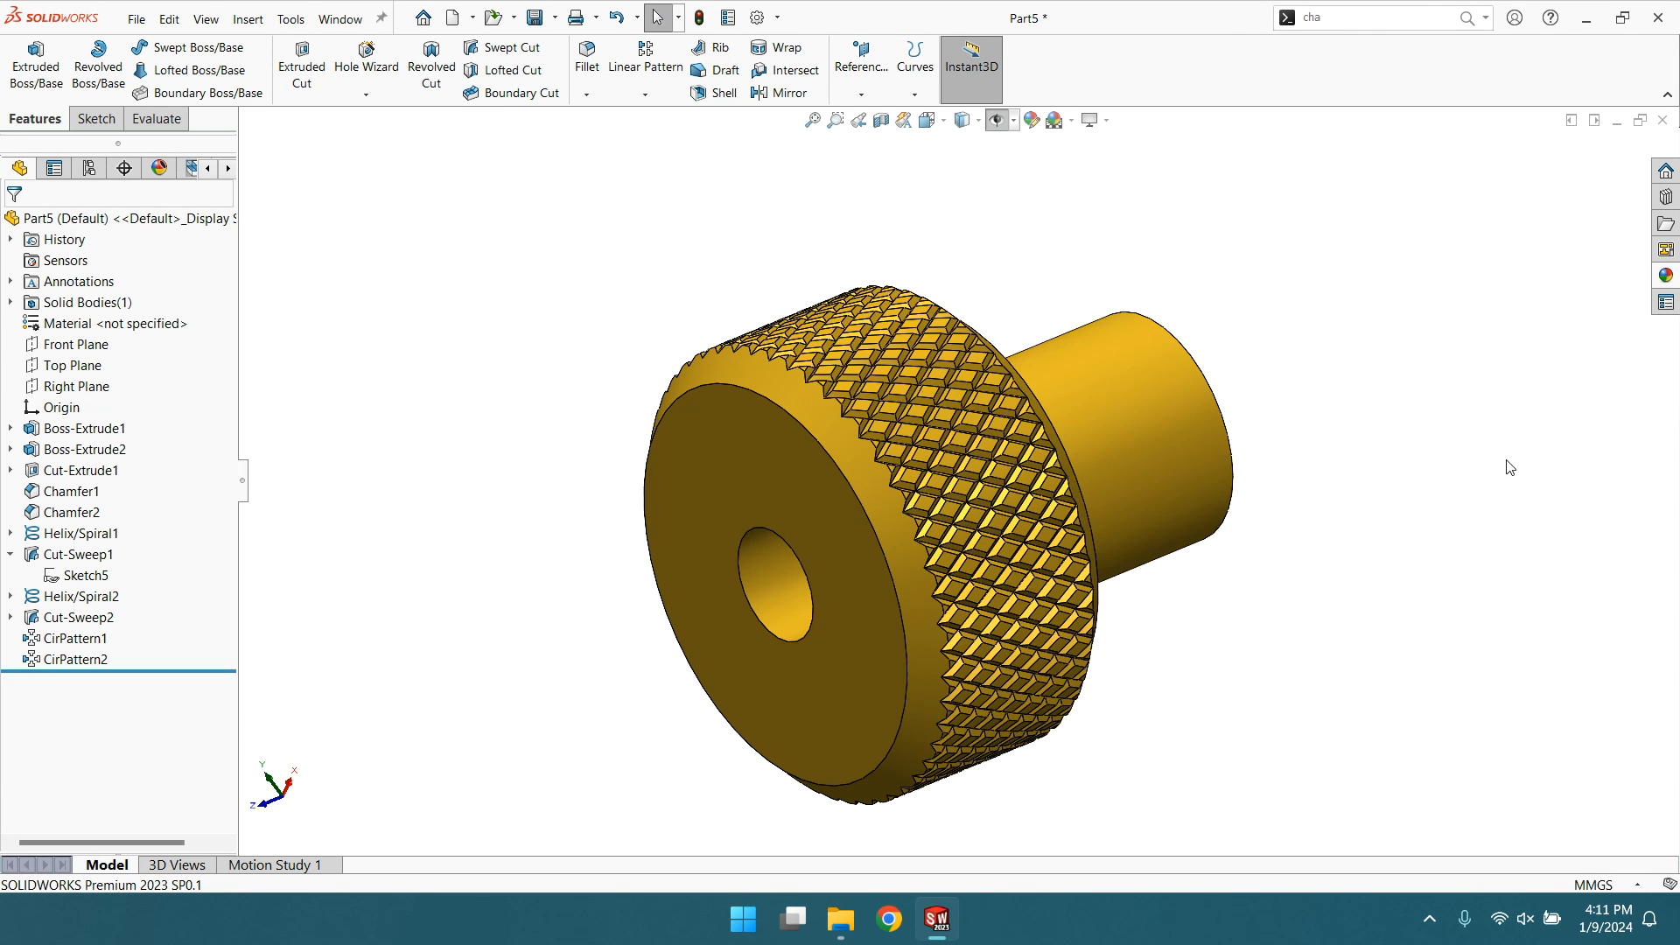
- Apply a copper metal appearance to the whole part
{"action": "left_click", "coordinate": [1665, 278]}
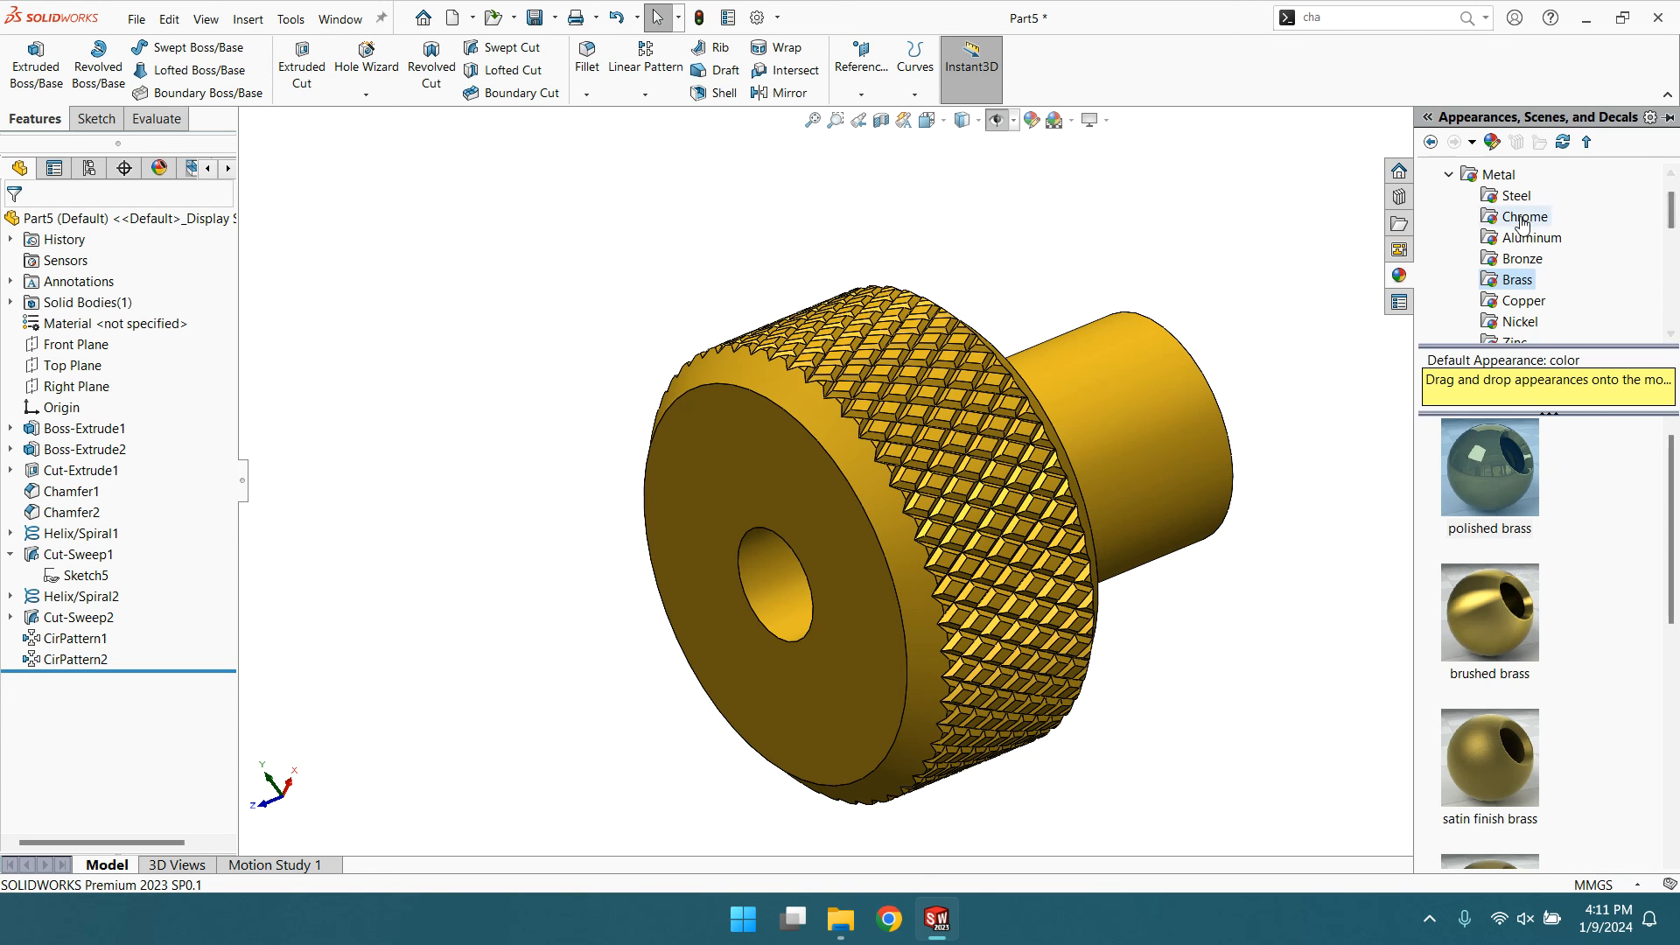
{"action": "left_click", "coordinate": [1518, 303]}
{"action": "left_click_drag", "start_coordinate": [1500, 457], "coordinate": [1050, 480]}
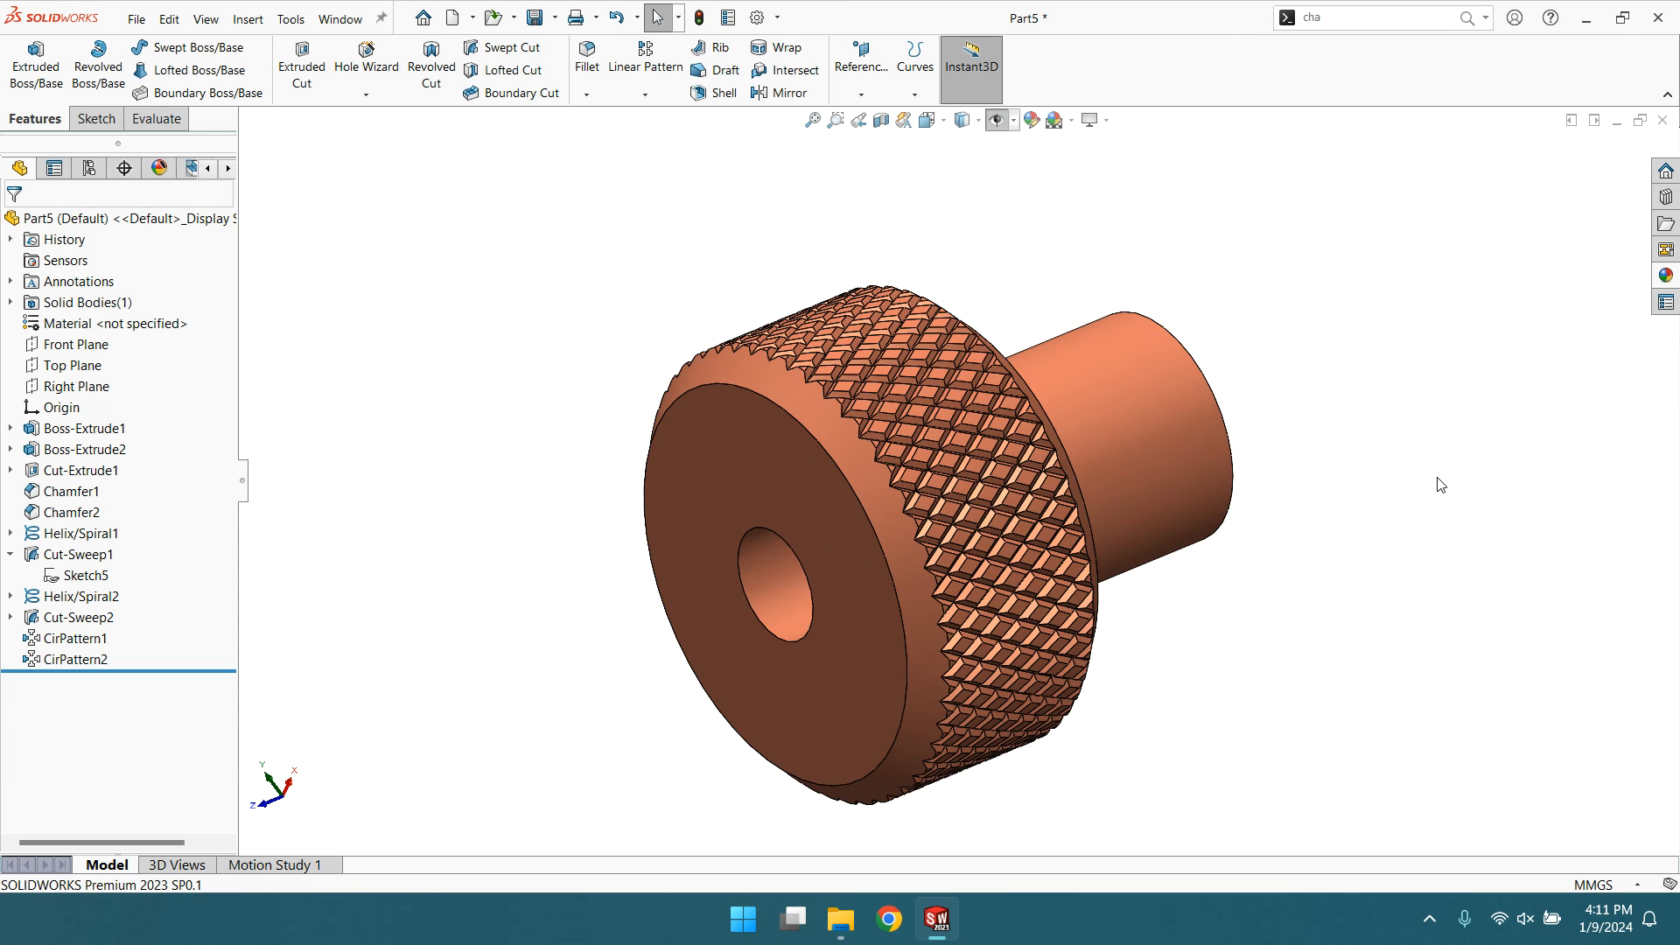
- Review the copper-coloured knob as a whole and its knurled surface up close
{"action": "scroll", "coordinate": [1129, 515], "scroll_direction": "up", "scroll_amount": 3}
{"action": "scroll", "coordinate": [1006, 512], "scroll_direction": "down", "scroll_amount": 5}
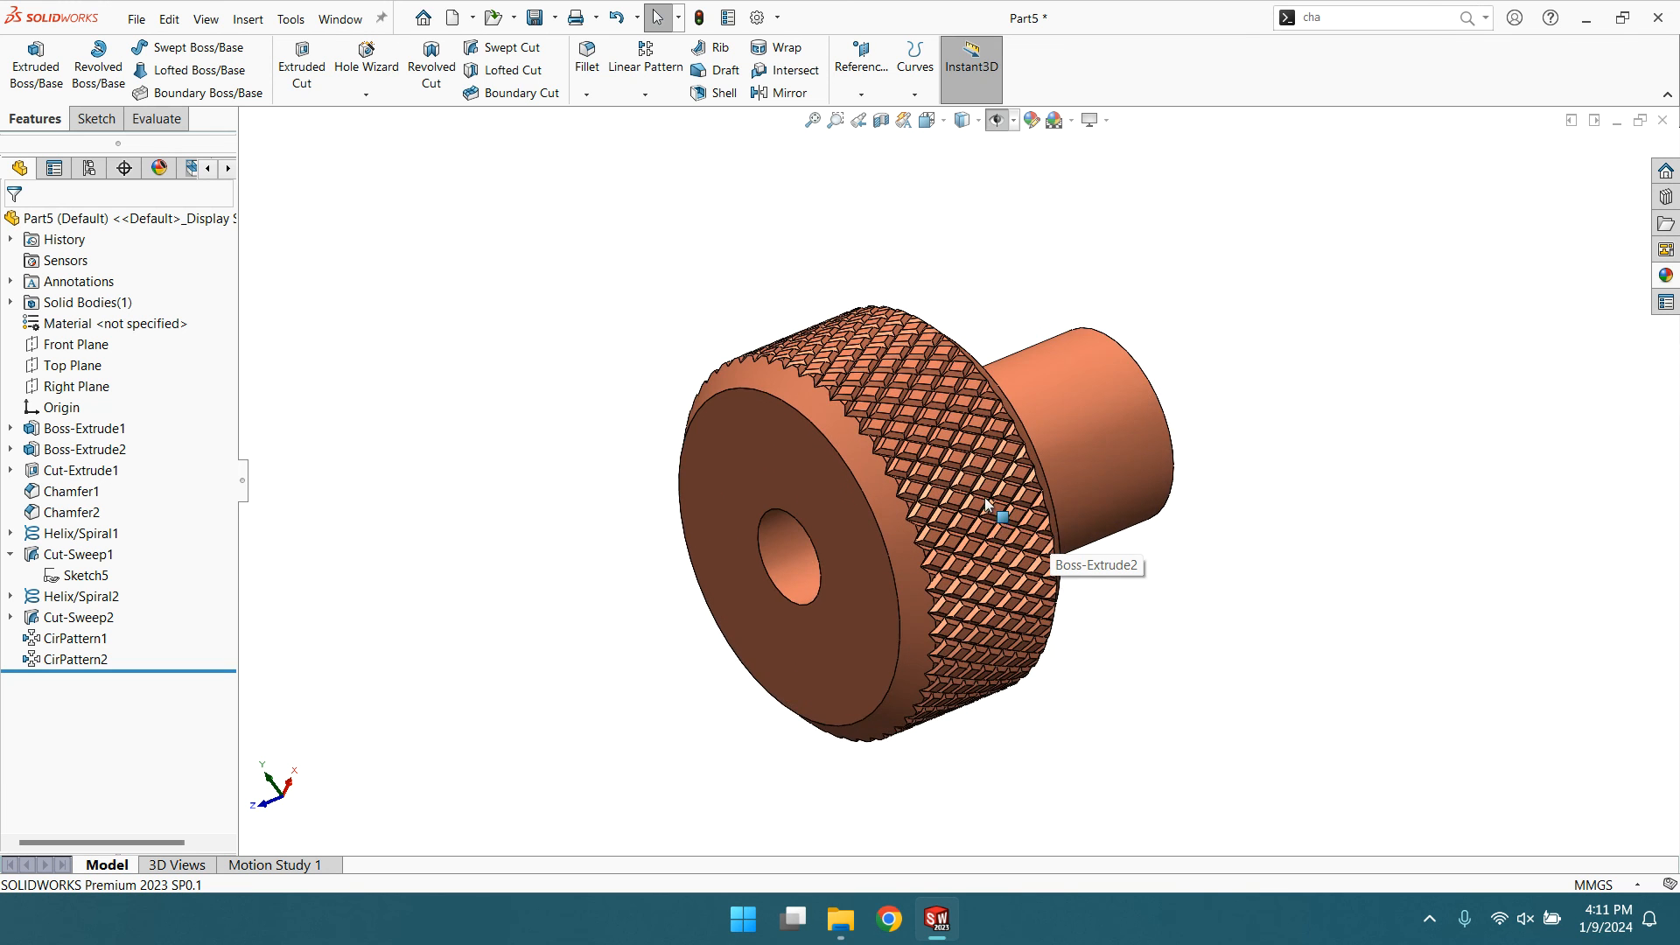
{"action": "scroll", "coordinate": [984, 497], "scroll_direction": "up", "scroll_amount": 2}
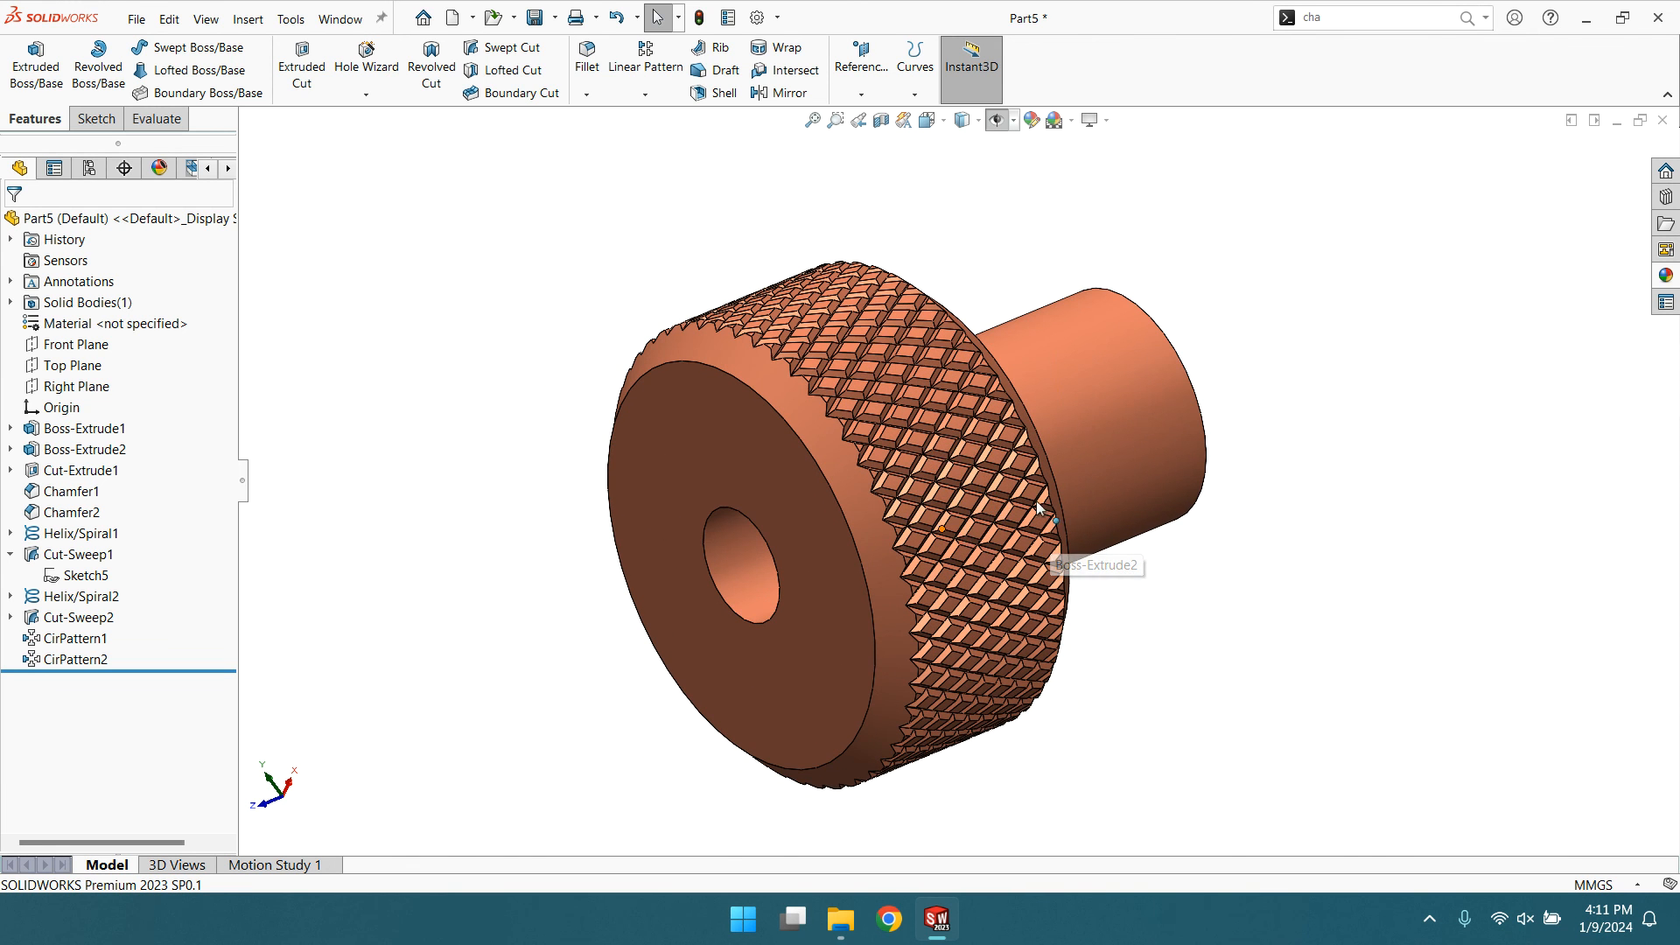
{"action": "scroll", "coordinate": [956, 488], "scroll_direction": "up", "scroll_amount": 2}
{"action": "scroll", "coordinate": [956, 488], "scroll_direction": "down", "scroll_amount": 4}
{"action": "scroll", "coordinate": [956, 486], "scroll_direction": "up", "scroll_amount": 2}
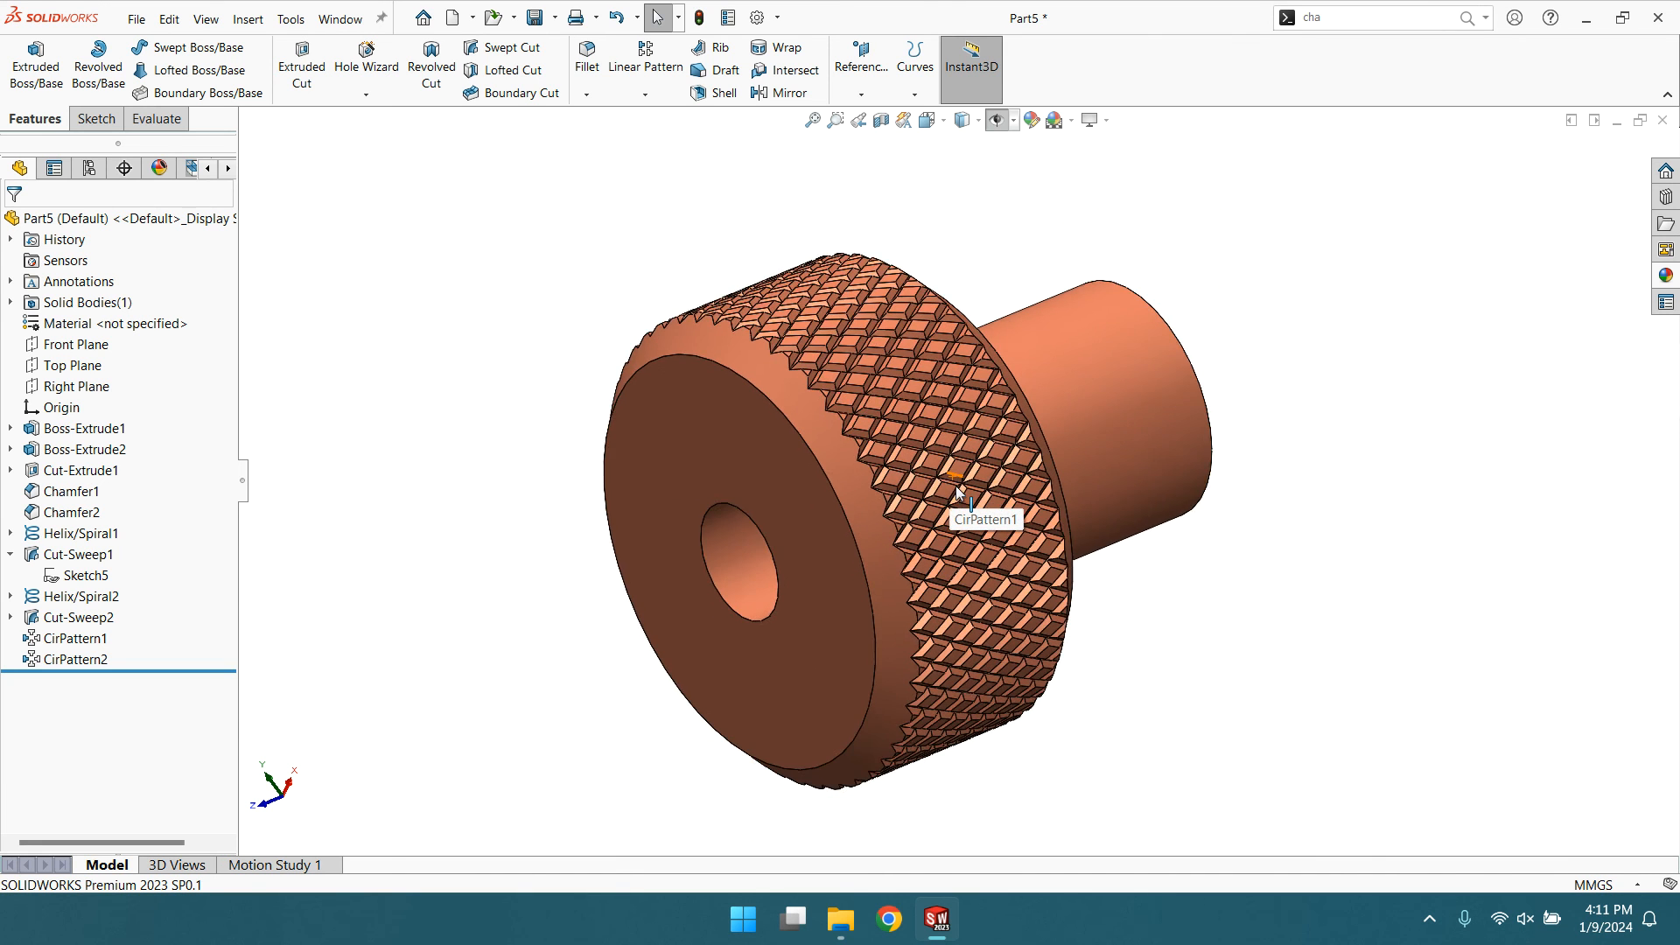
{"action": "scroll", "coordinate": [956, 487], "scroll_direction": "up", "scroll_amount": 2}
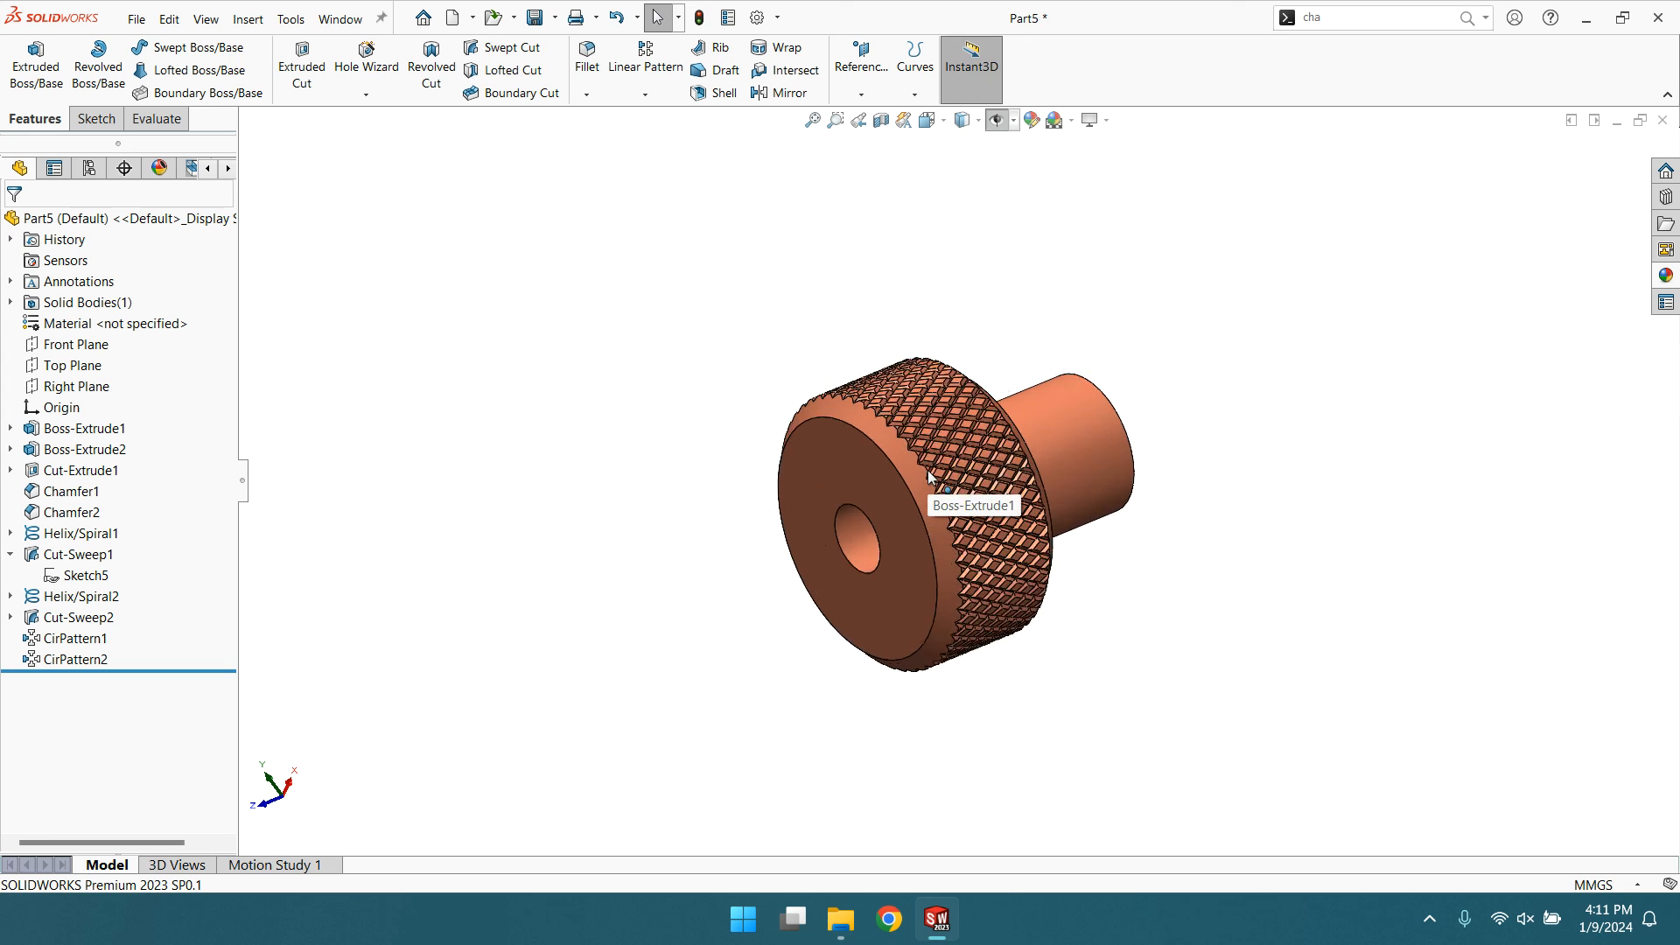
{"action": "scroll", "coordinate": [962, 495], "scroll_direction": "down", "scroll_amount": 2}
{"action": "scroll", "coordinate": [1101, 532], "scroll_direction": "down", "scroll_amount": 2}
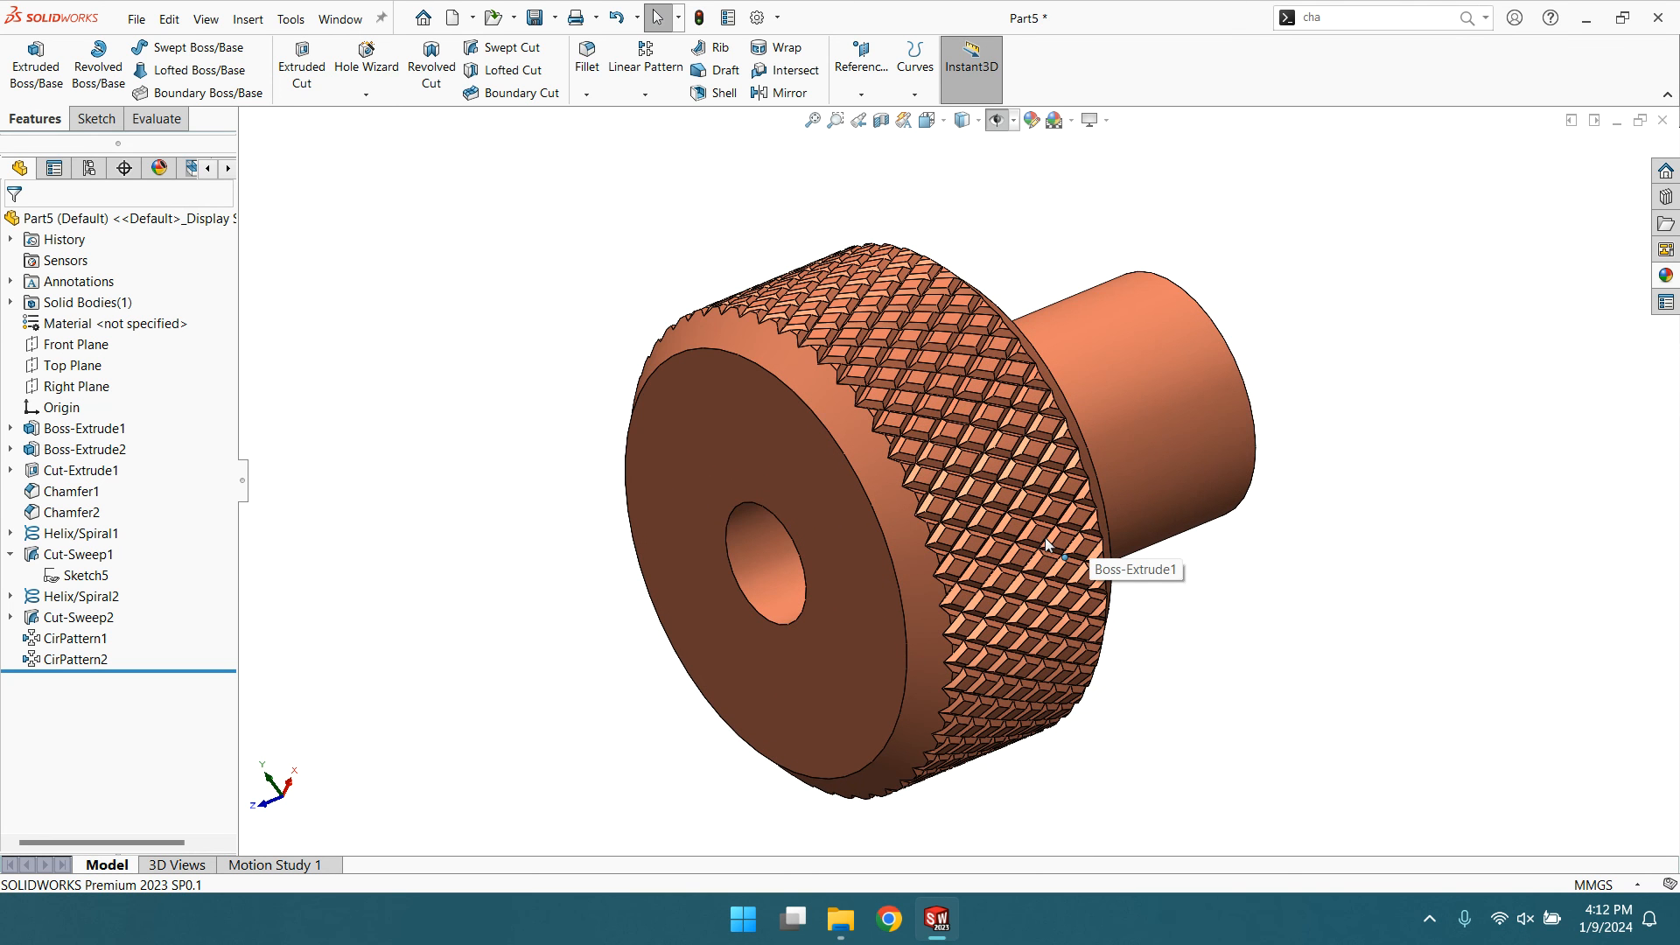